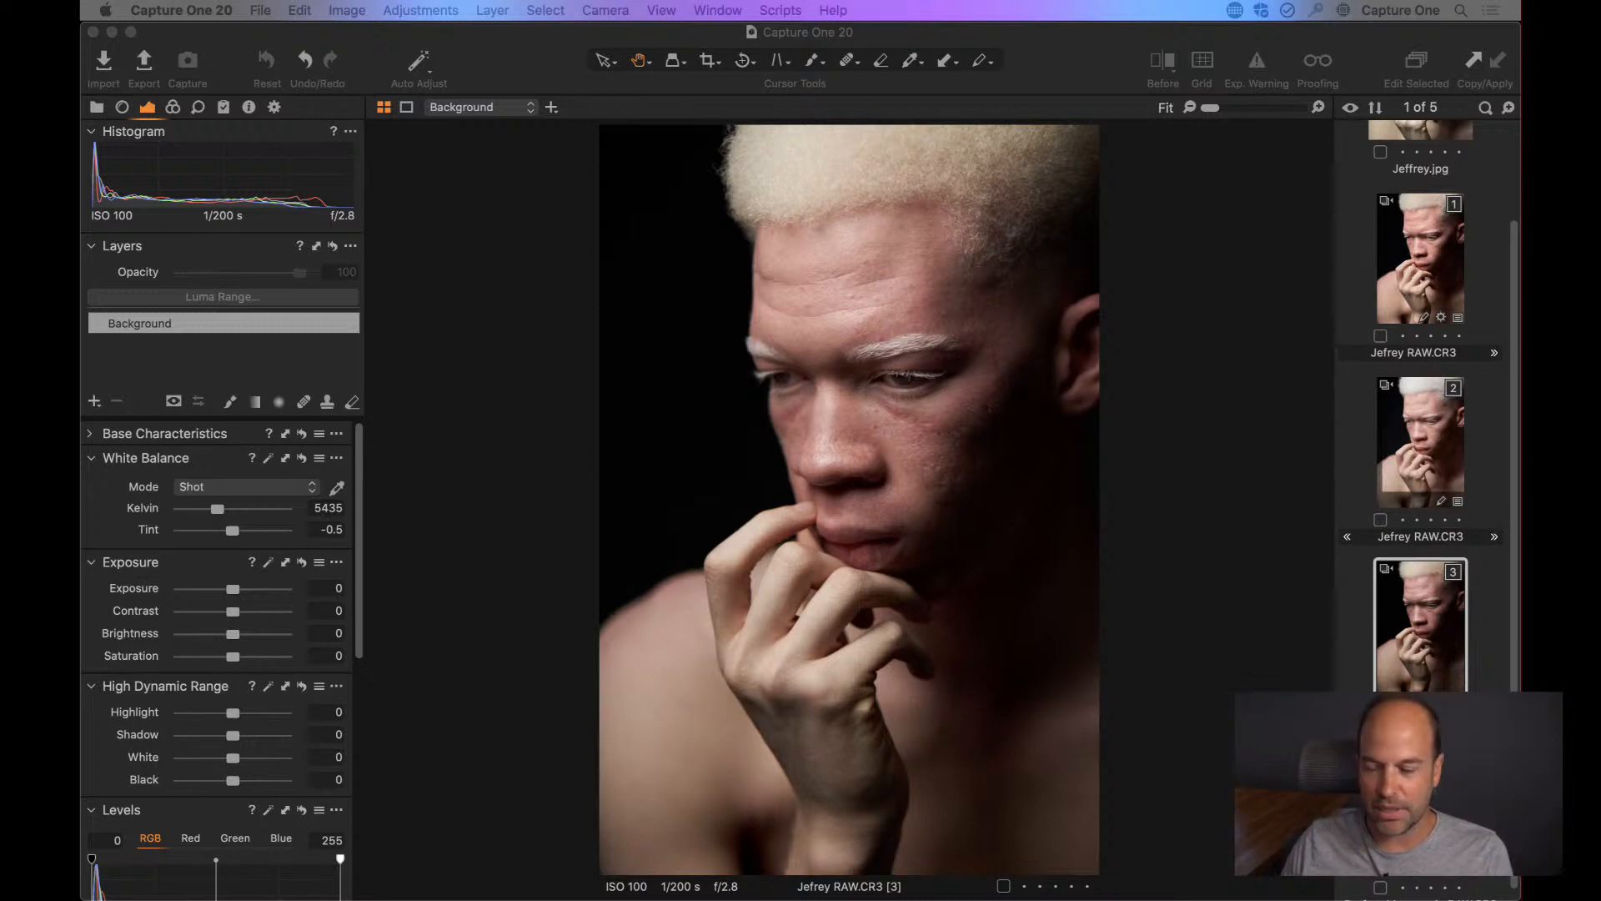
# Compare the third Jefrey RAW.CR3 variant with the Perfect Mannequin RAW.CR3 and Jeffrey.jpg images, ending on the third variant.
pyautogui.click(1420, 804)
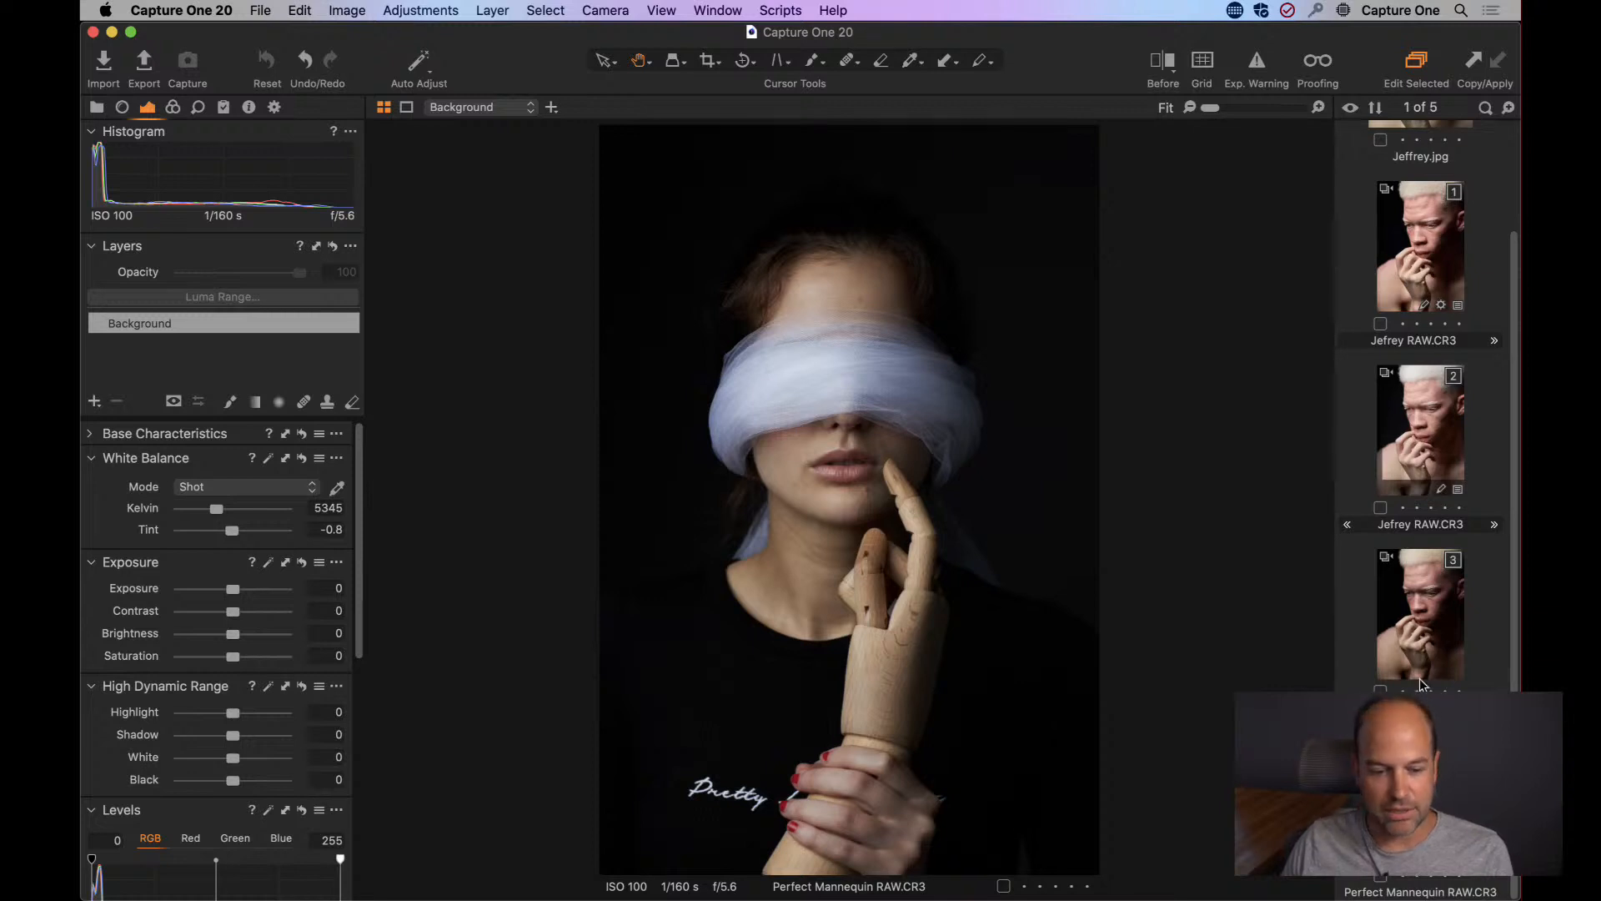
pyautogui.click(1411, 642)
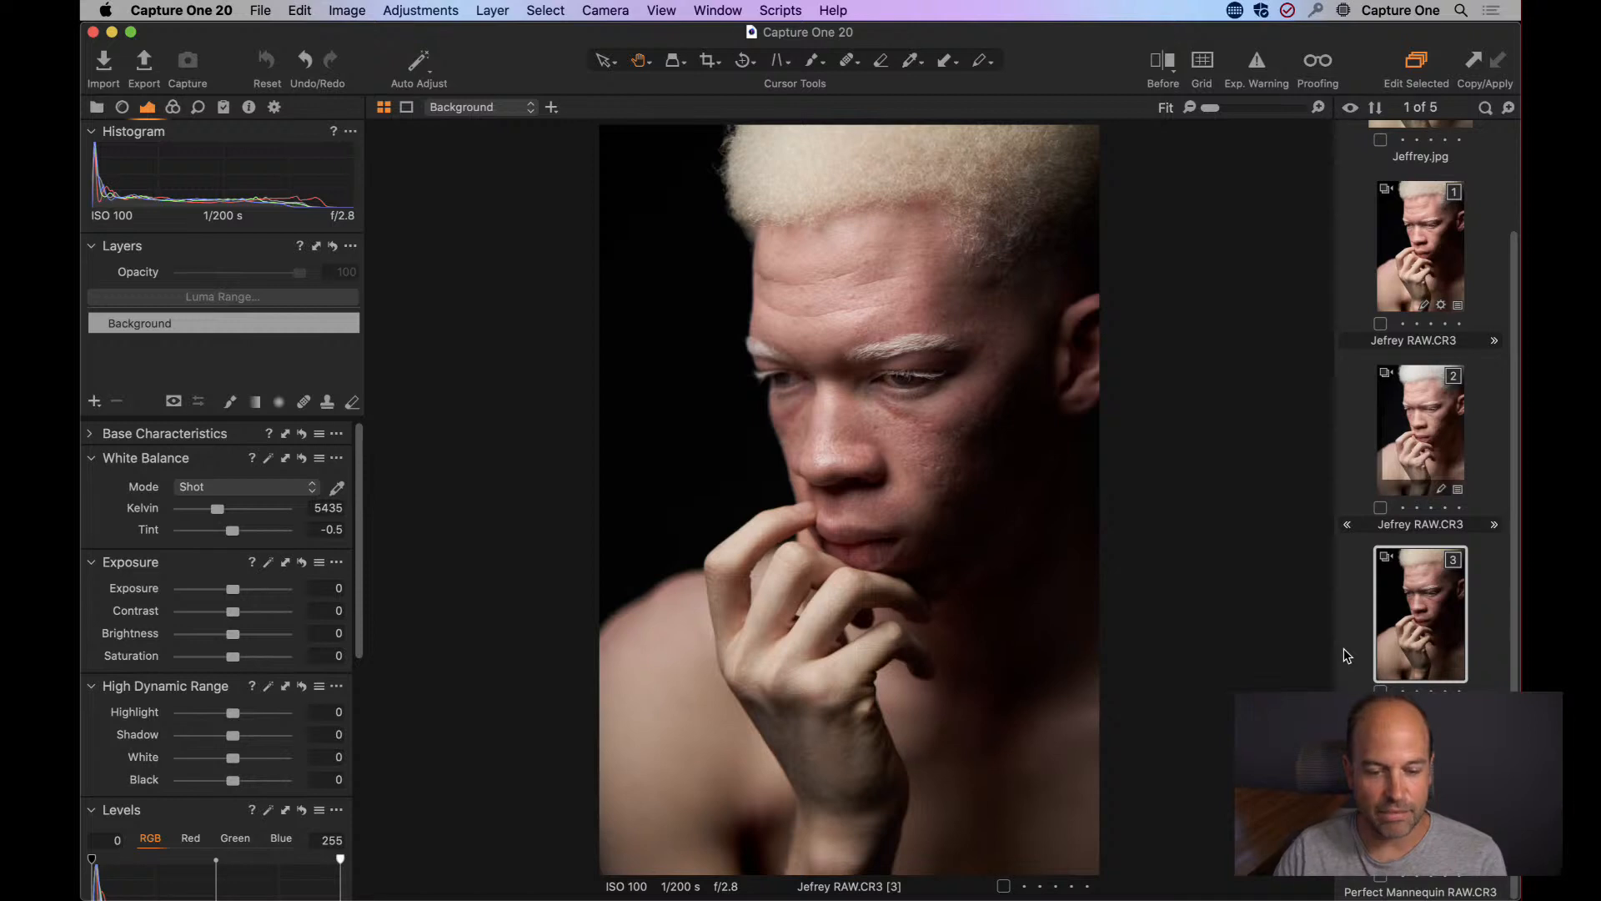
pyautogui.scroll(3, 1427, 272)
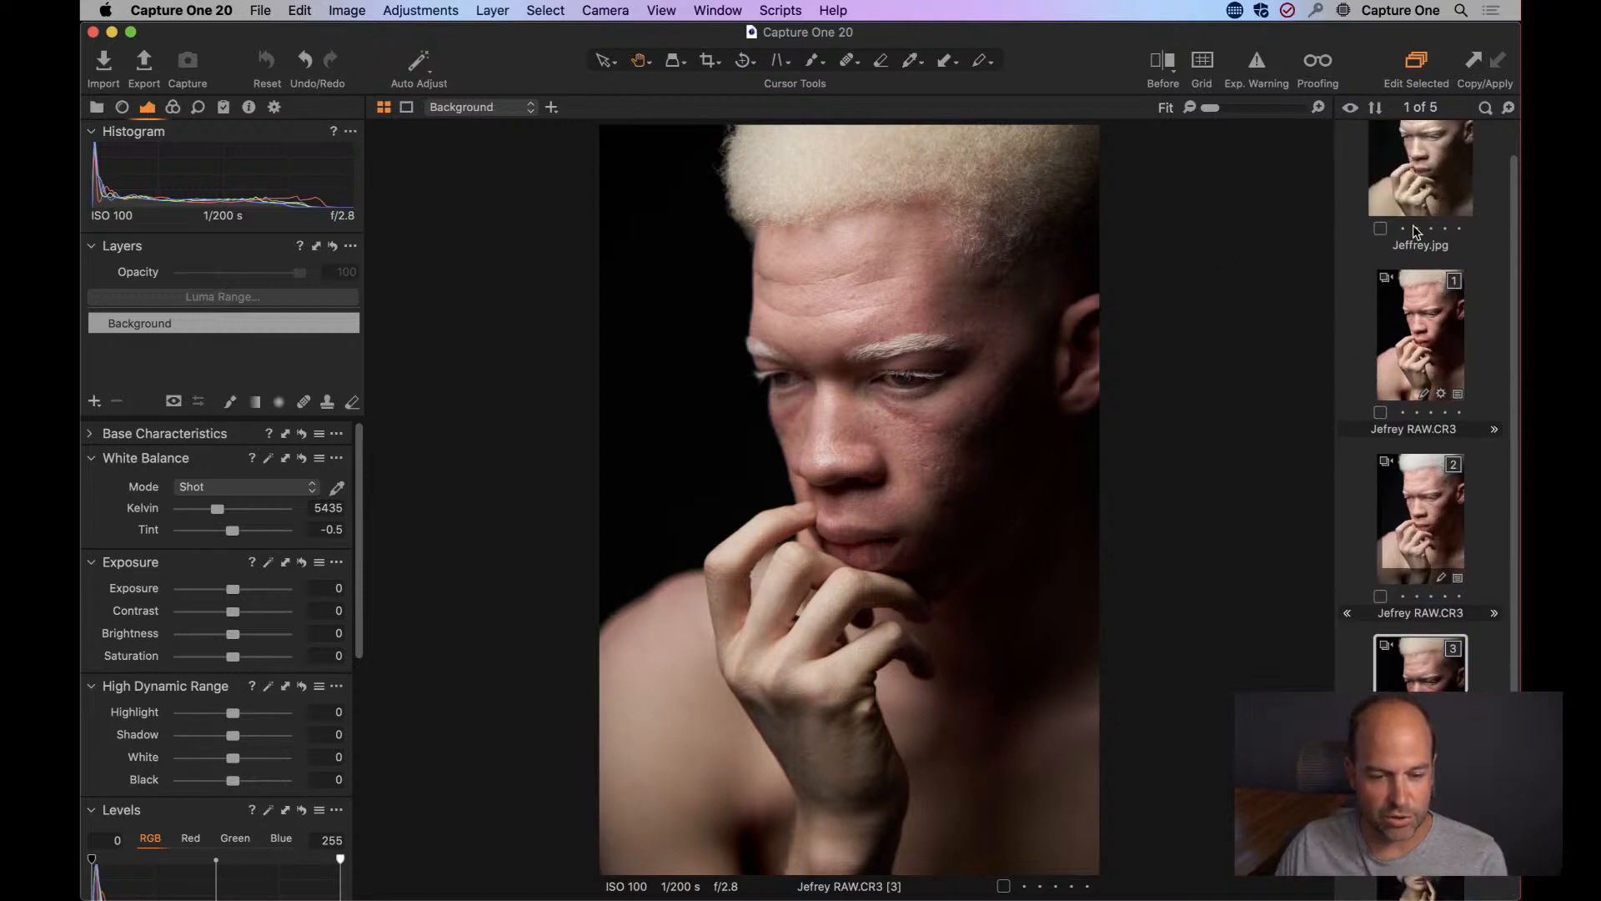
pyautogui.click(1400, 209)
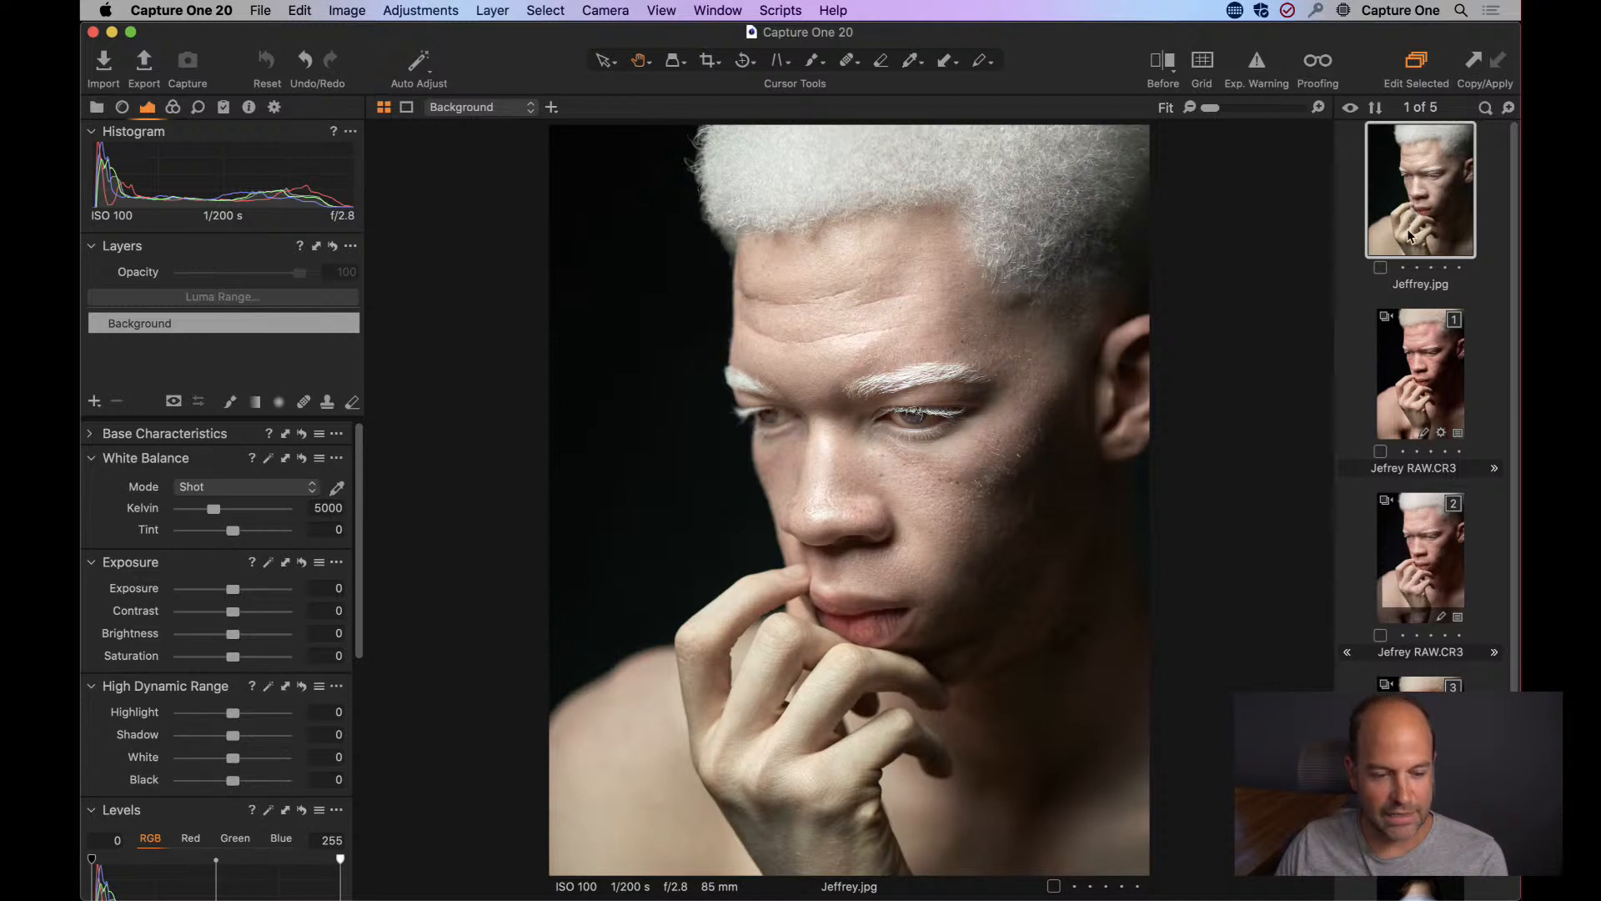
pyautogui.scroll(-3, 1409, 235)
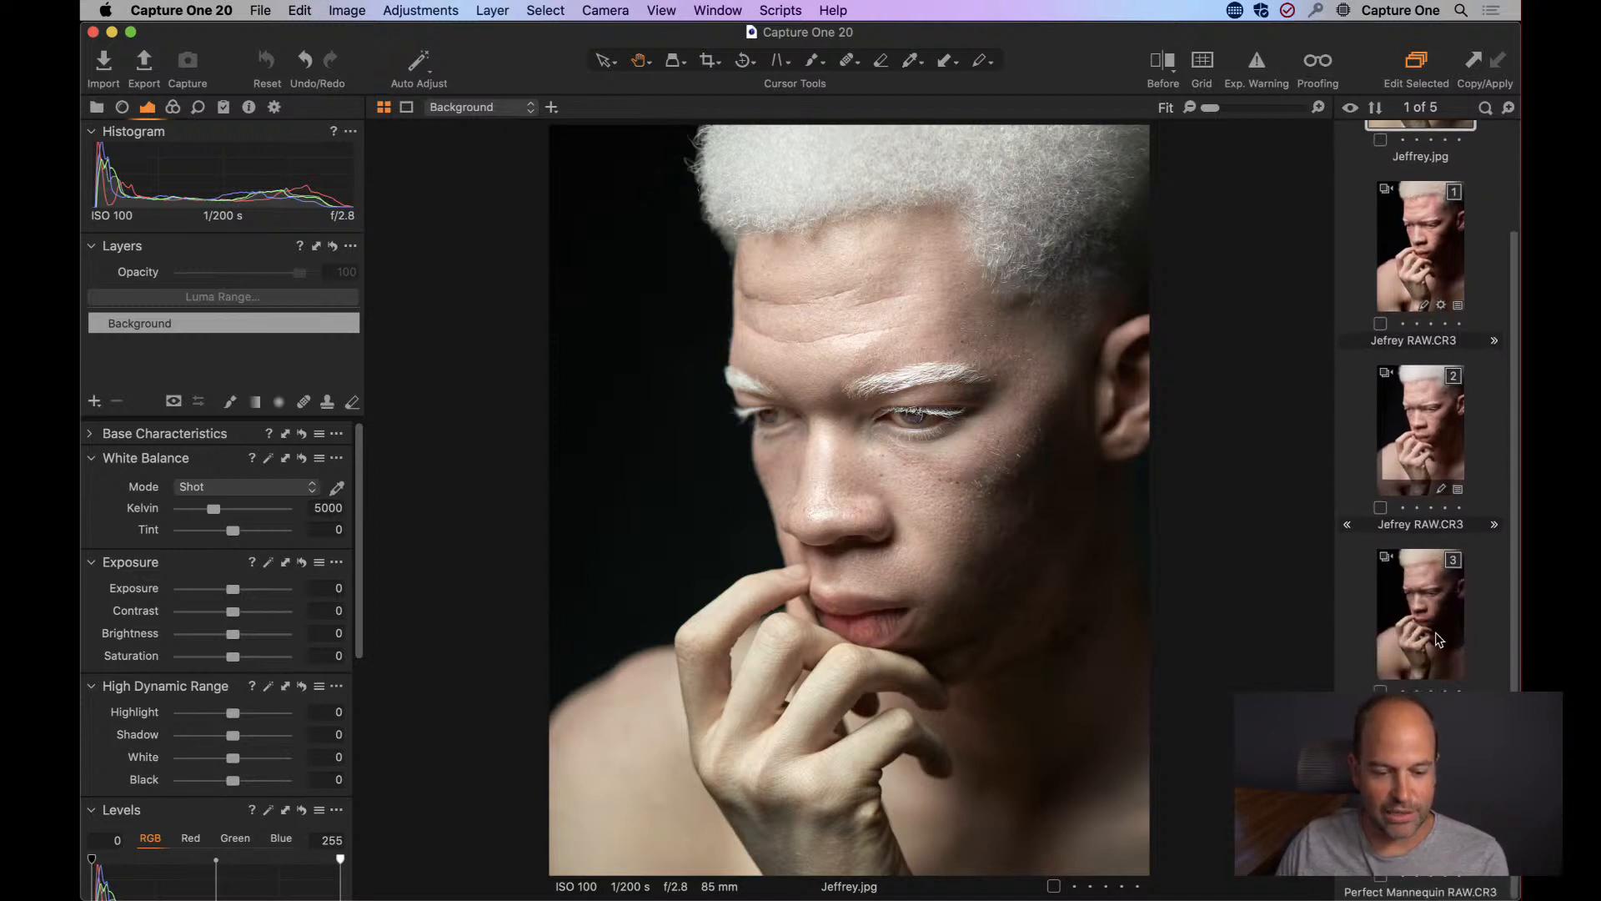
pyautogui.click(1437, 639)
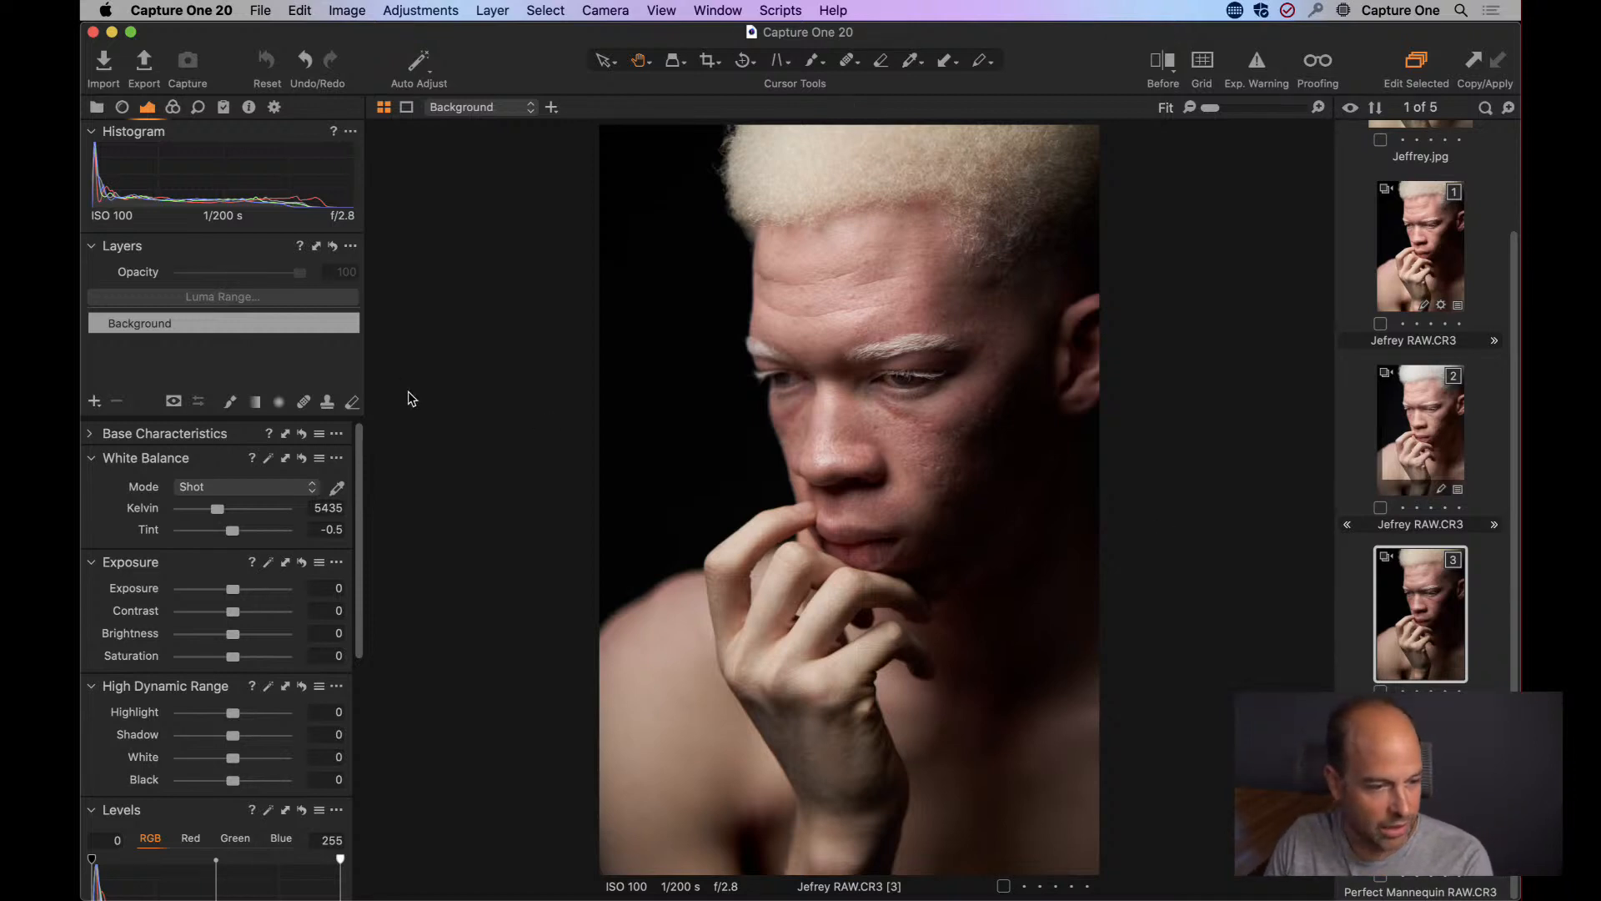
# Crop the portrait to about 1422 × 2000 px, trimming its lower part and dark side, and hide the image browser.
pyautogui.press('c')
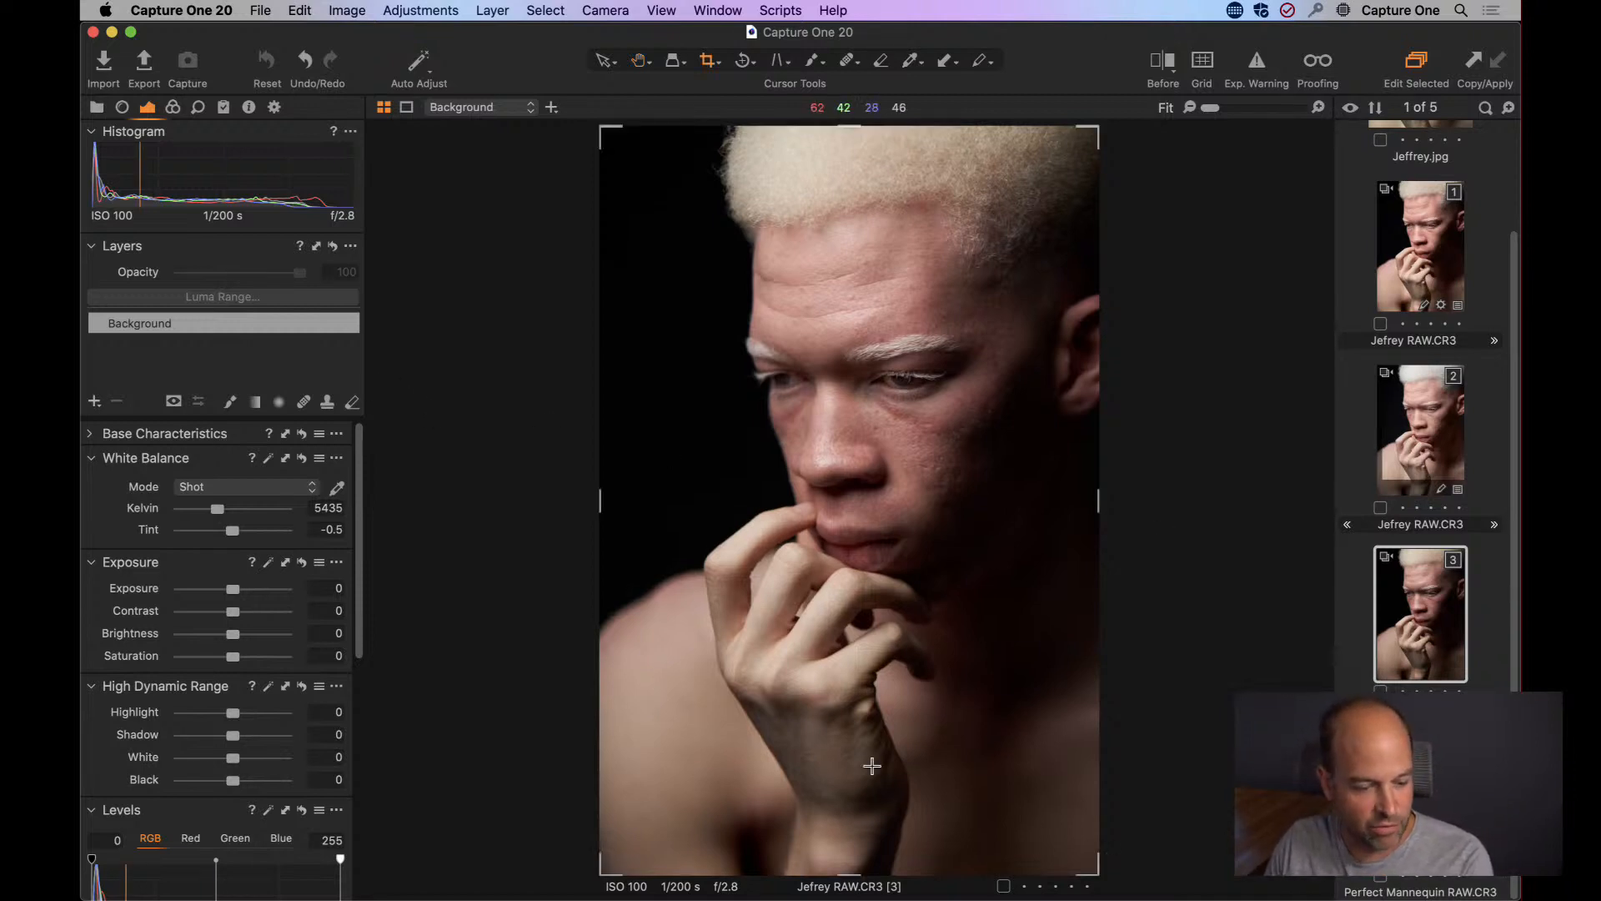
pyautogui.moveTo(849, 873); pyautogui.dragTo(850, 771)
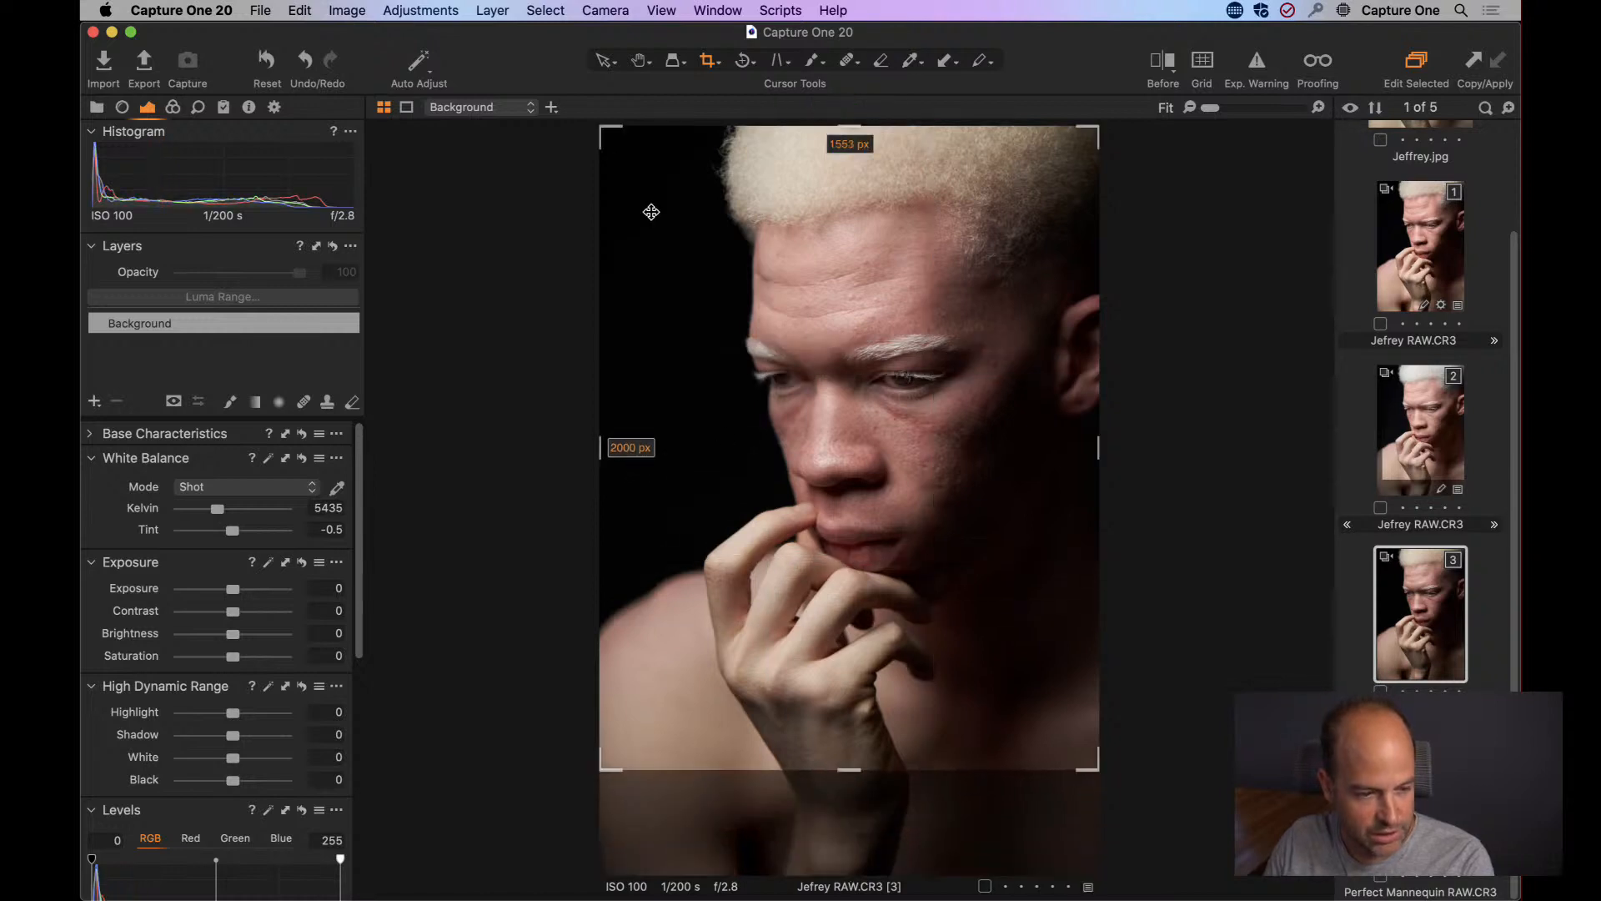
pyautogui.moveTo(602, 126); pyautogui.dragTo(652, 135)
pyautogui.moveTo(900, 448); pyautogui.dragTo(895, 441)
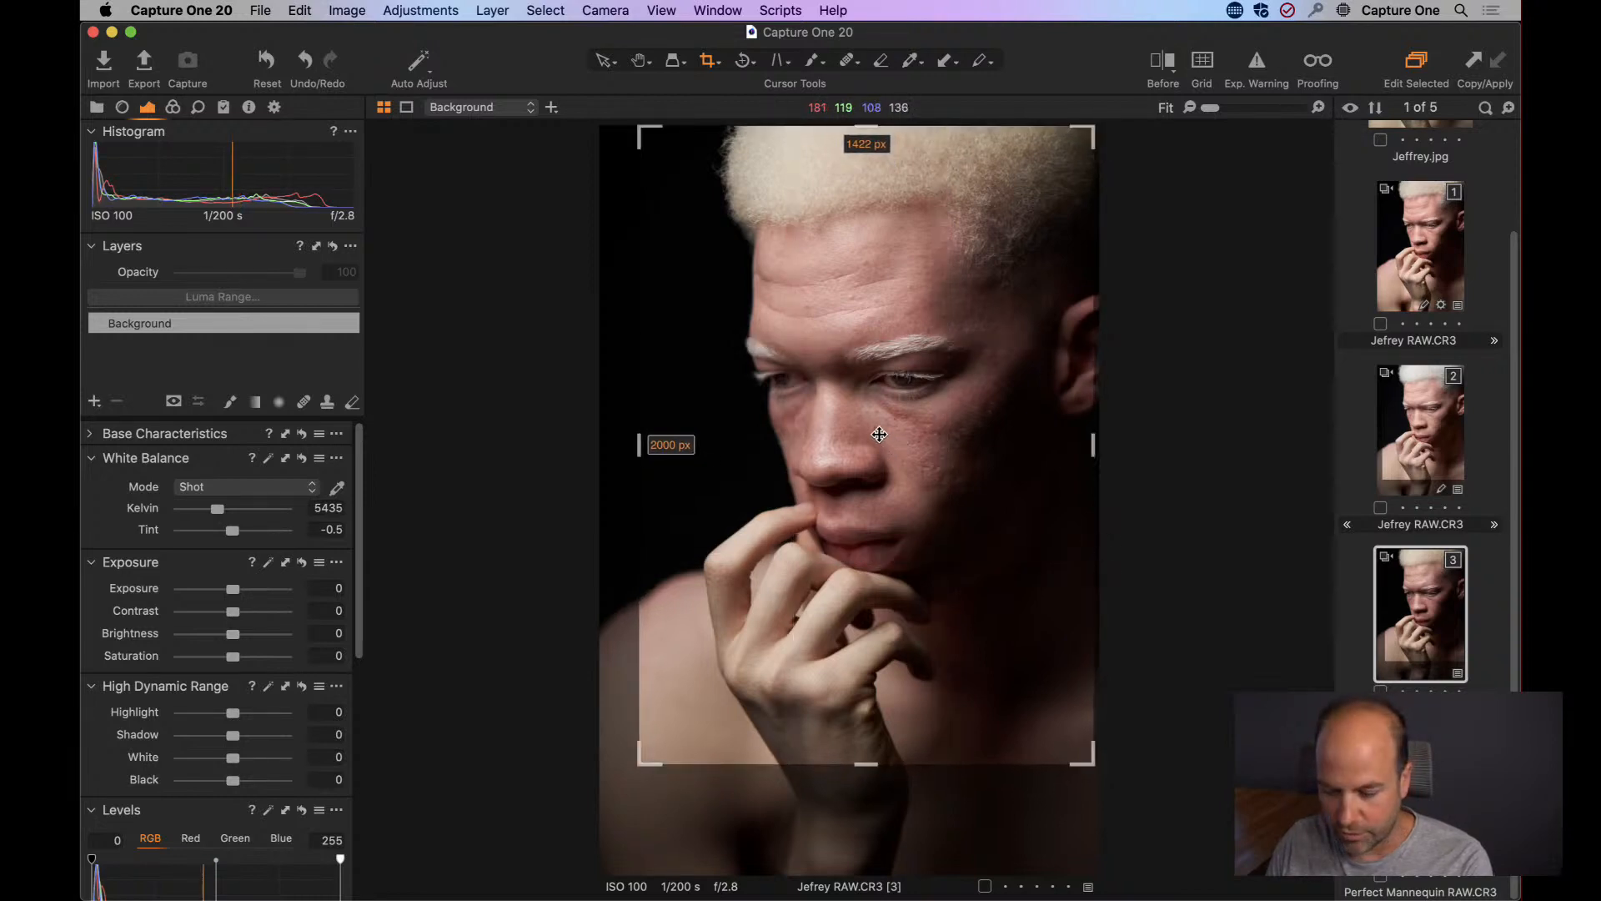
pyautogui.press('h')
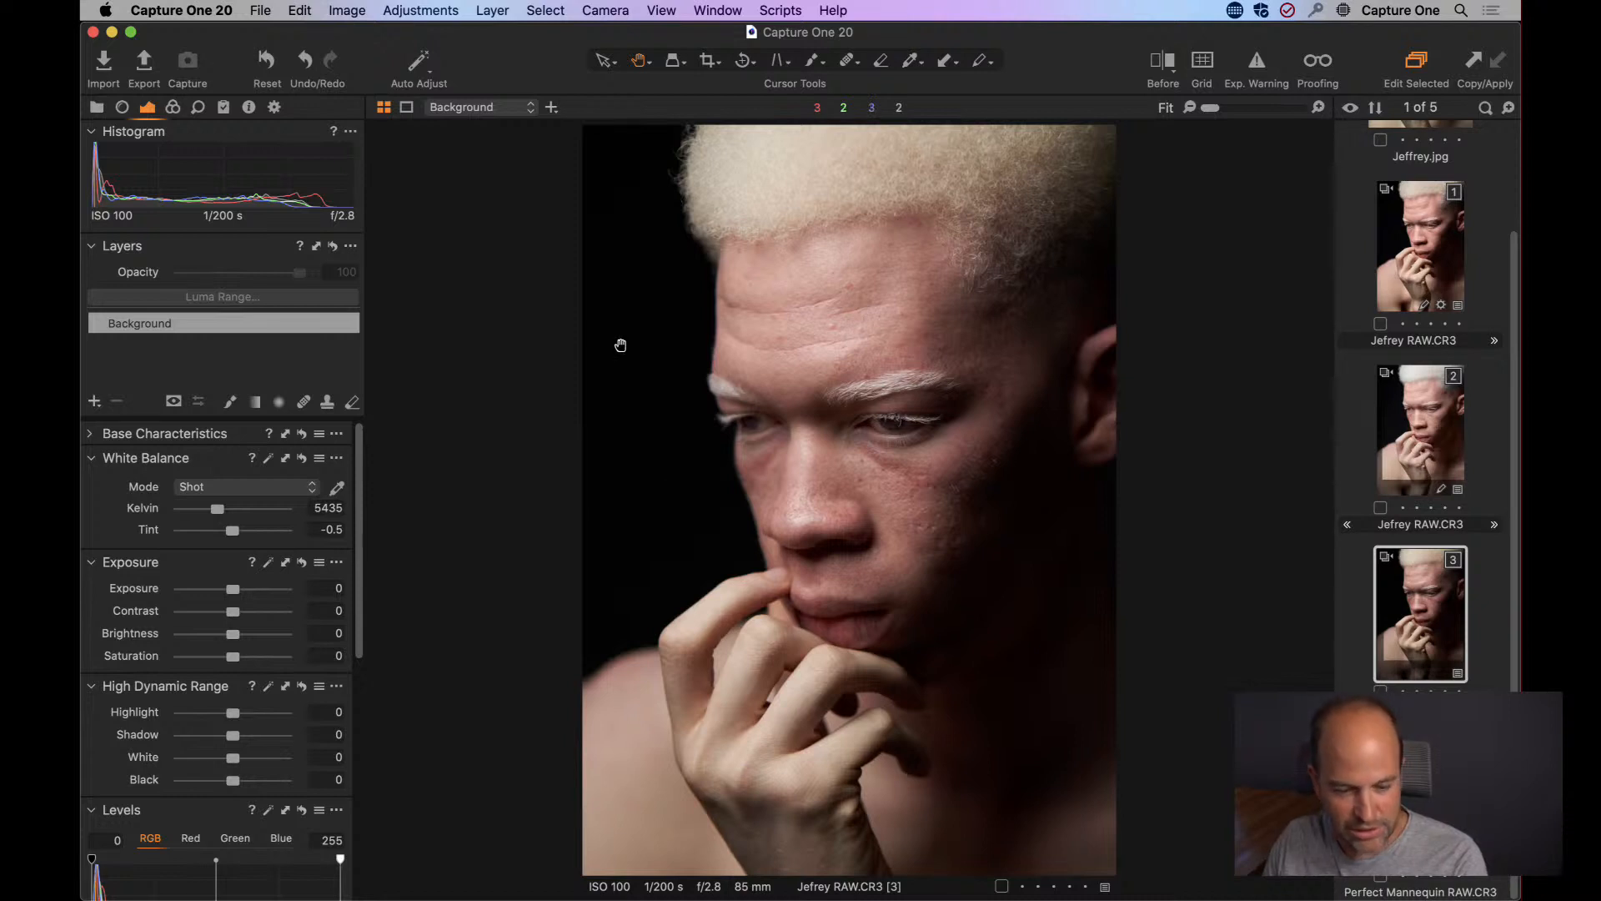
pyautogui.press('super+b')
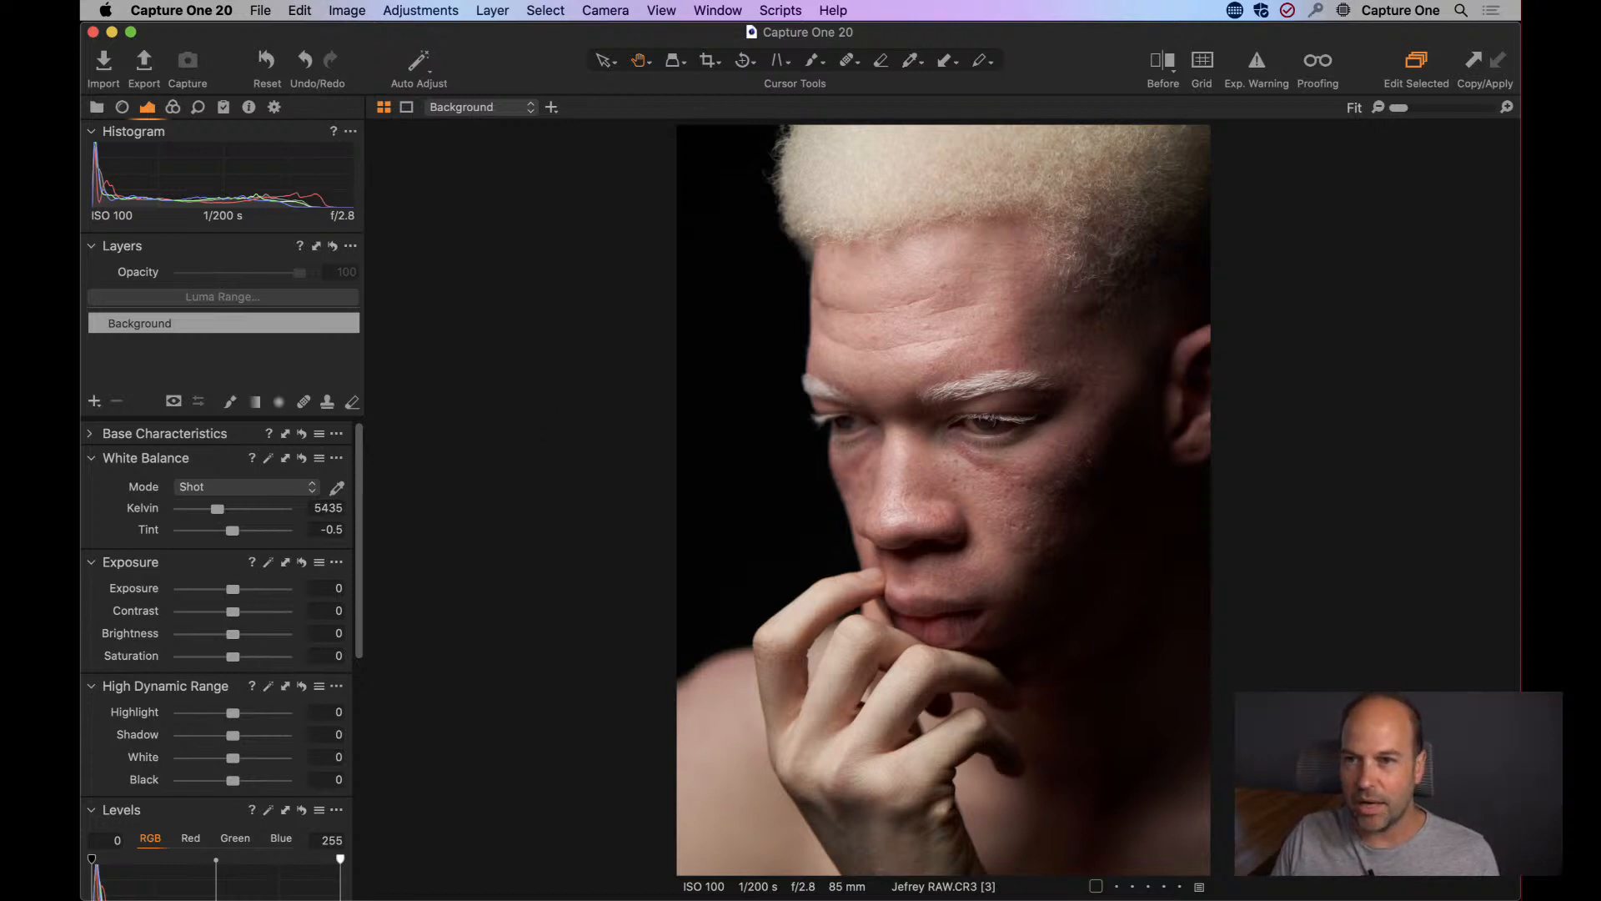
pyautogui.press('super+Tab')
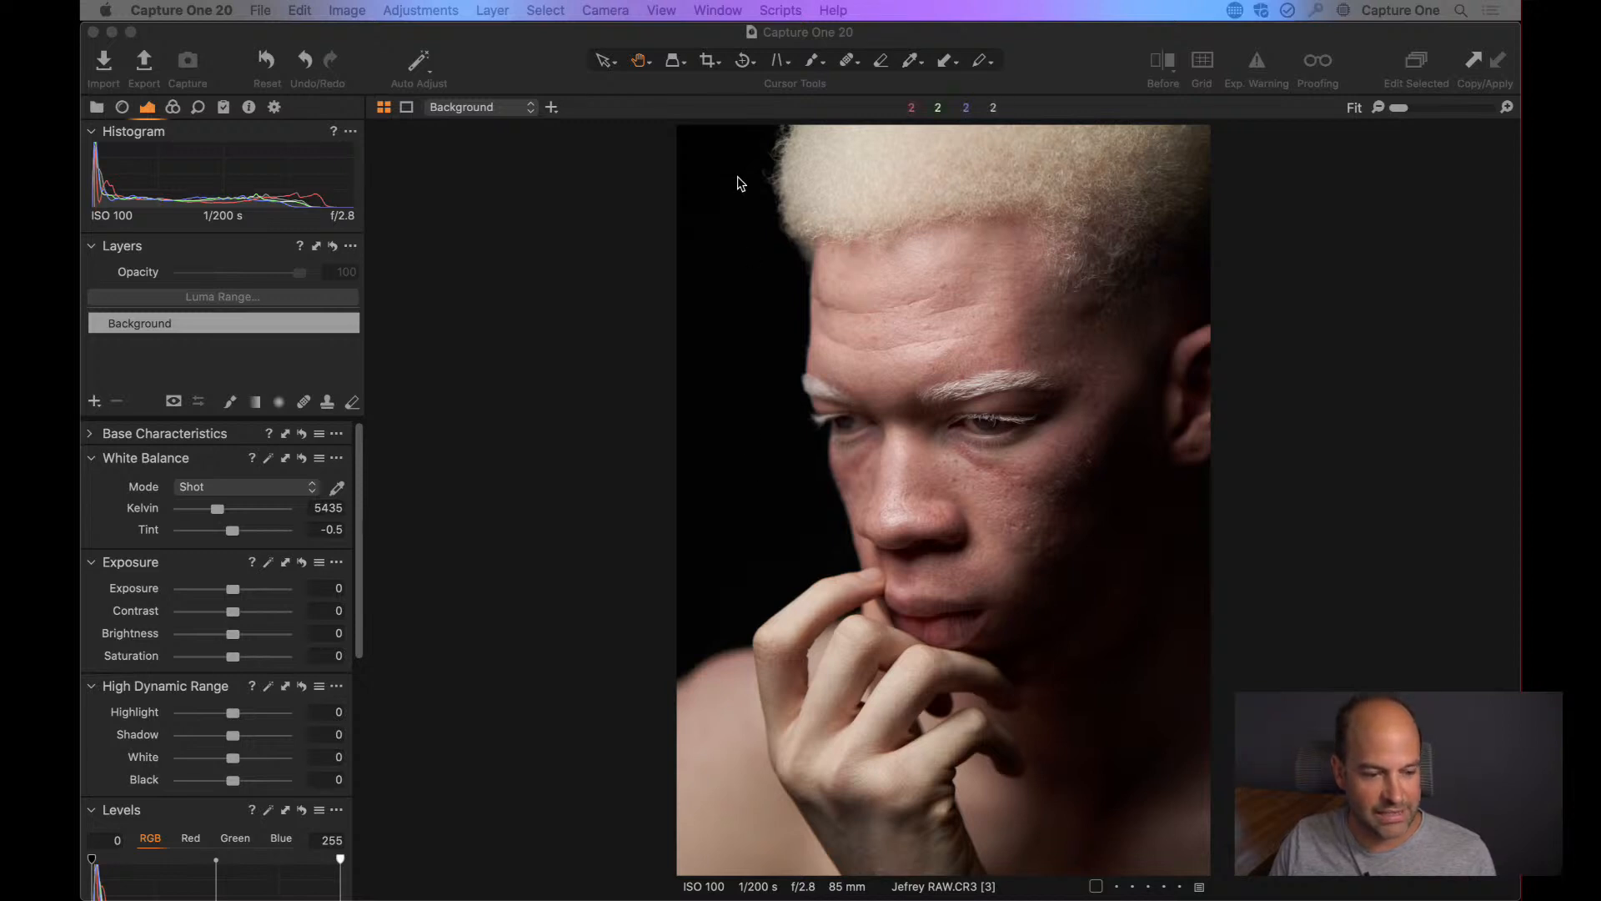
pyautogui.click(583, 222)
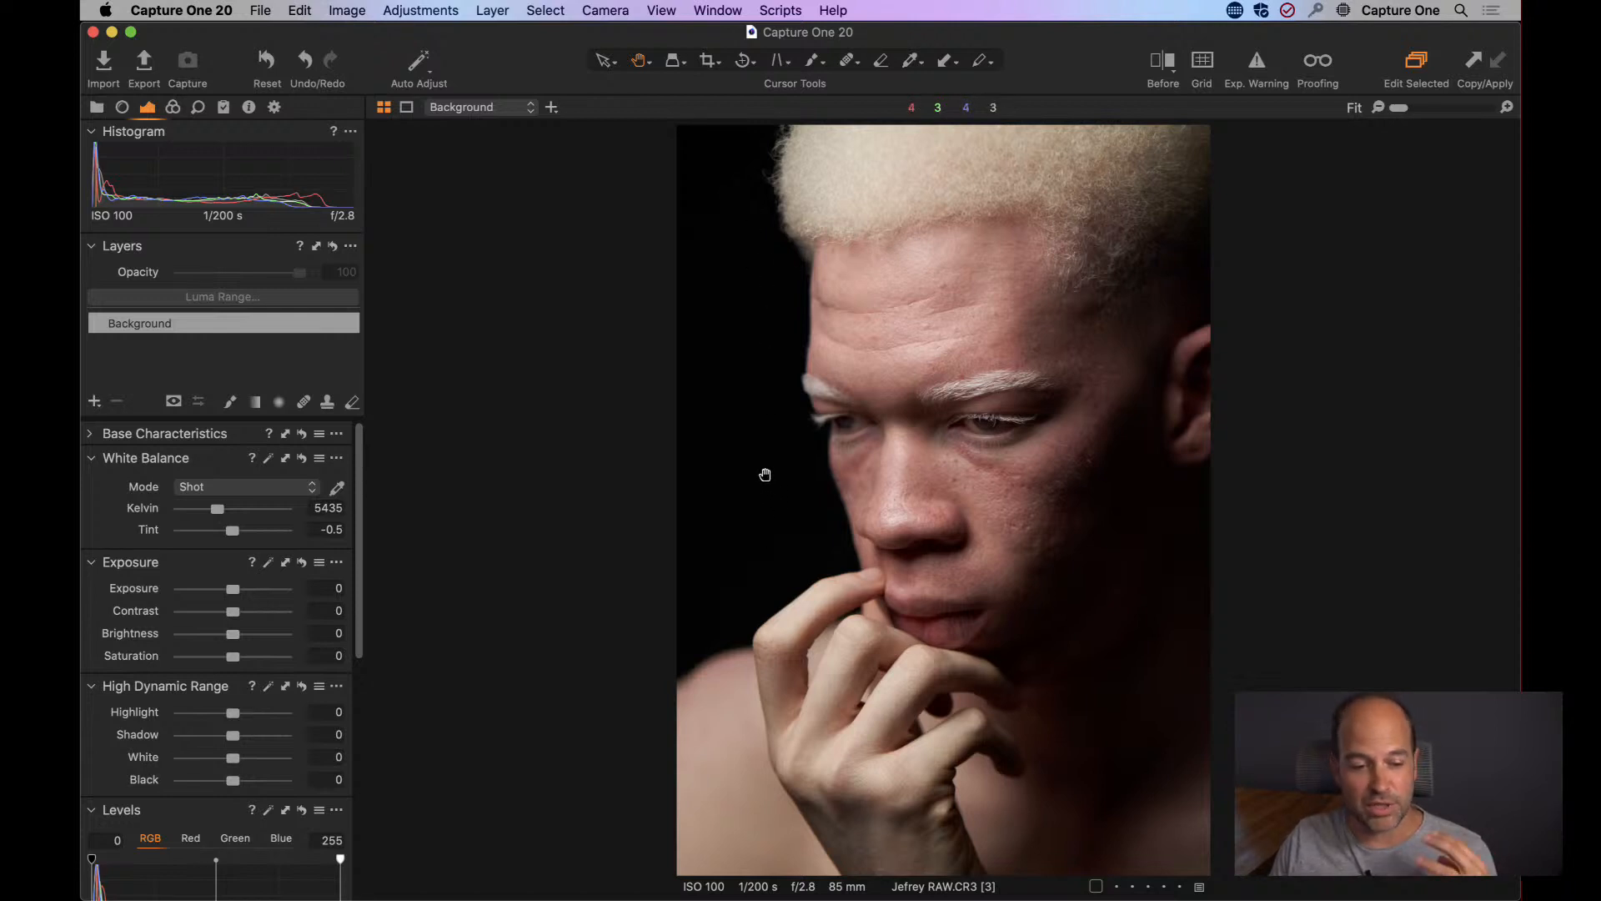
# Raise the portrait's brightness to 24 and lower the High Dynamic Range black value to -4.
pyautogui.click(245, 635)
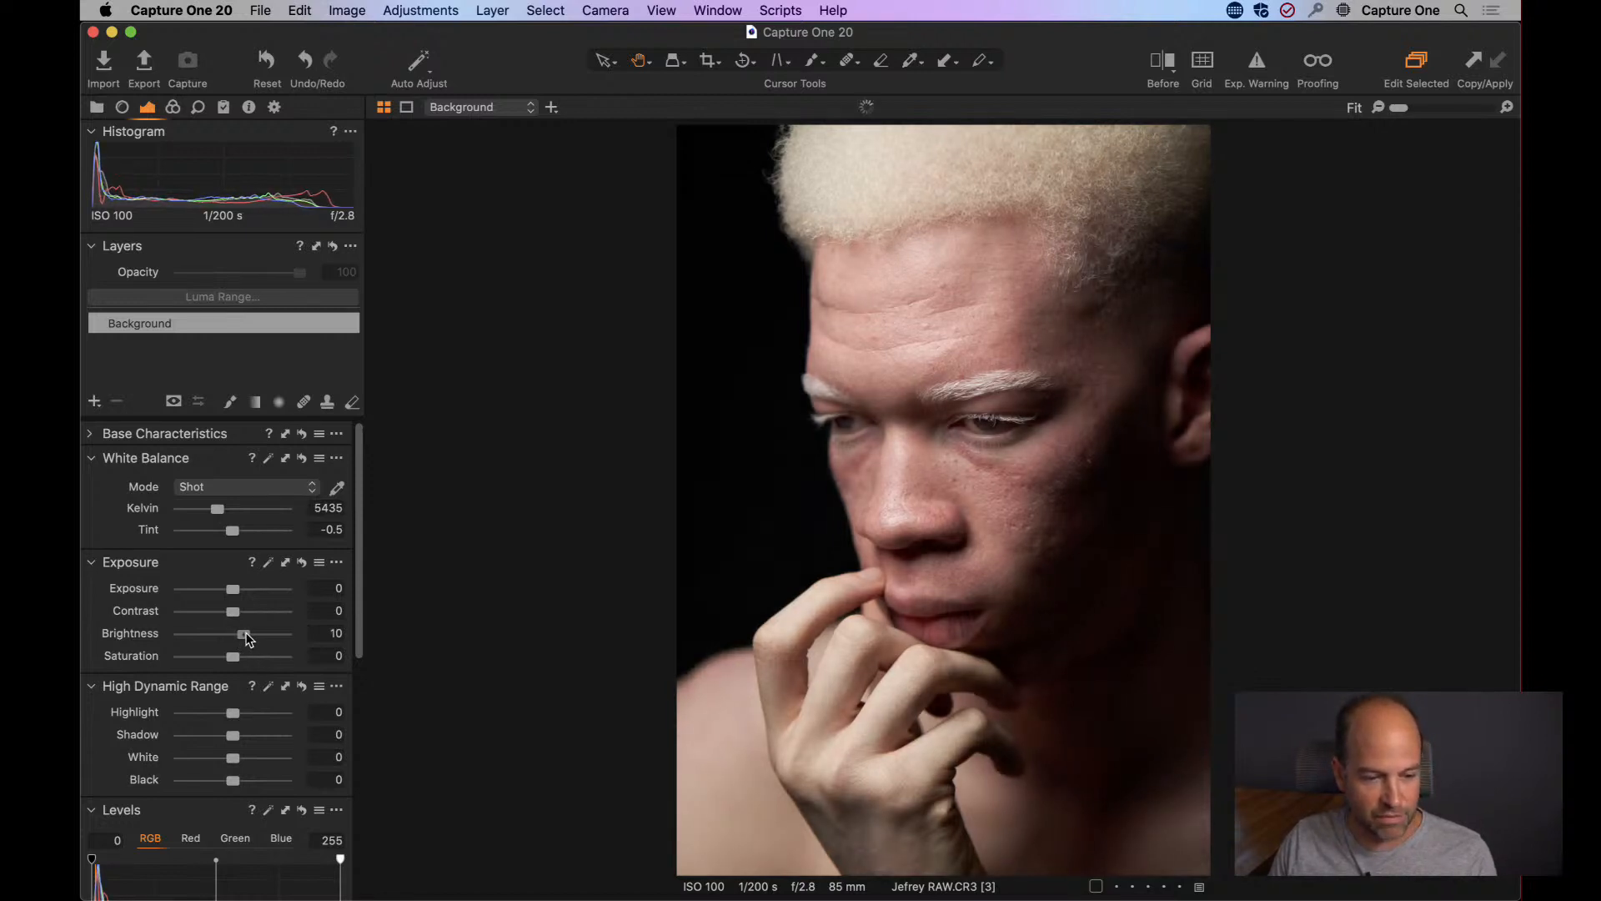
pyautogui.moveTo(247, 635); pyautogui.dragTo(254, 636)
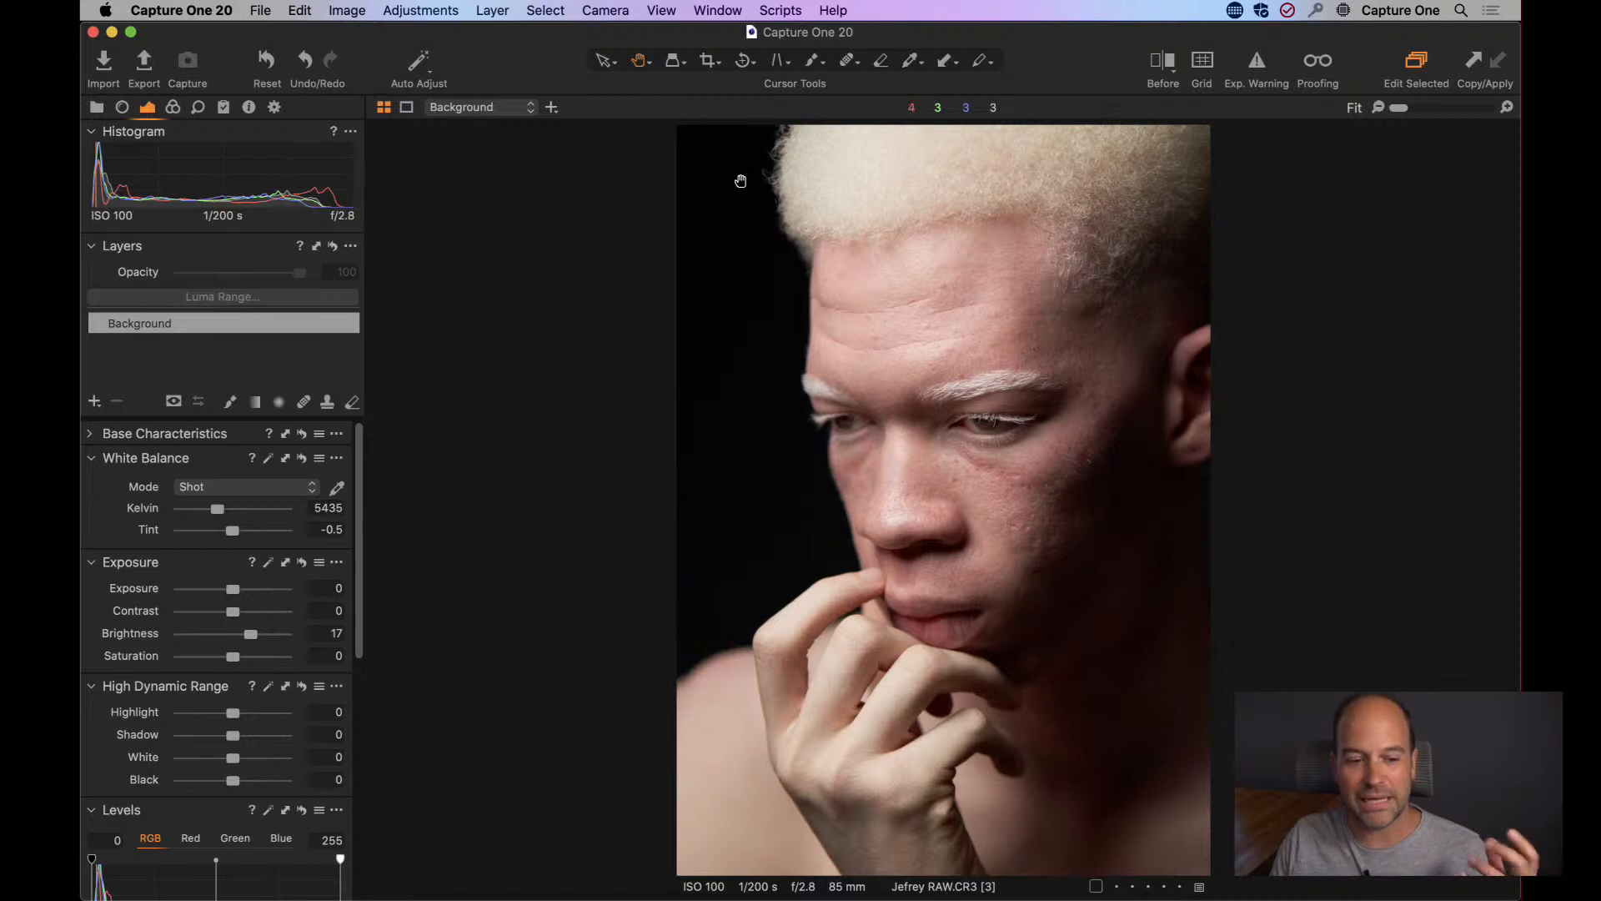
pyautogui.doubleClick(138, 638)
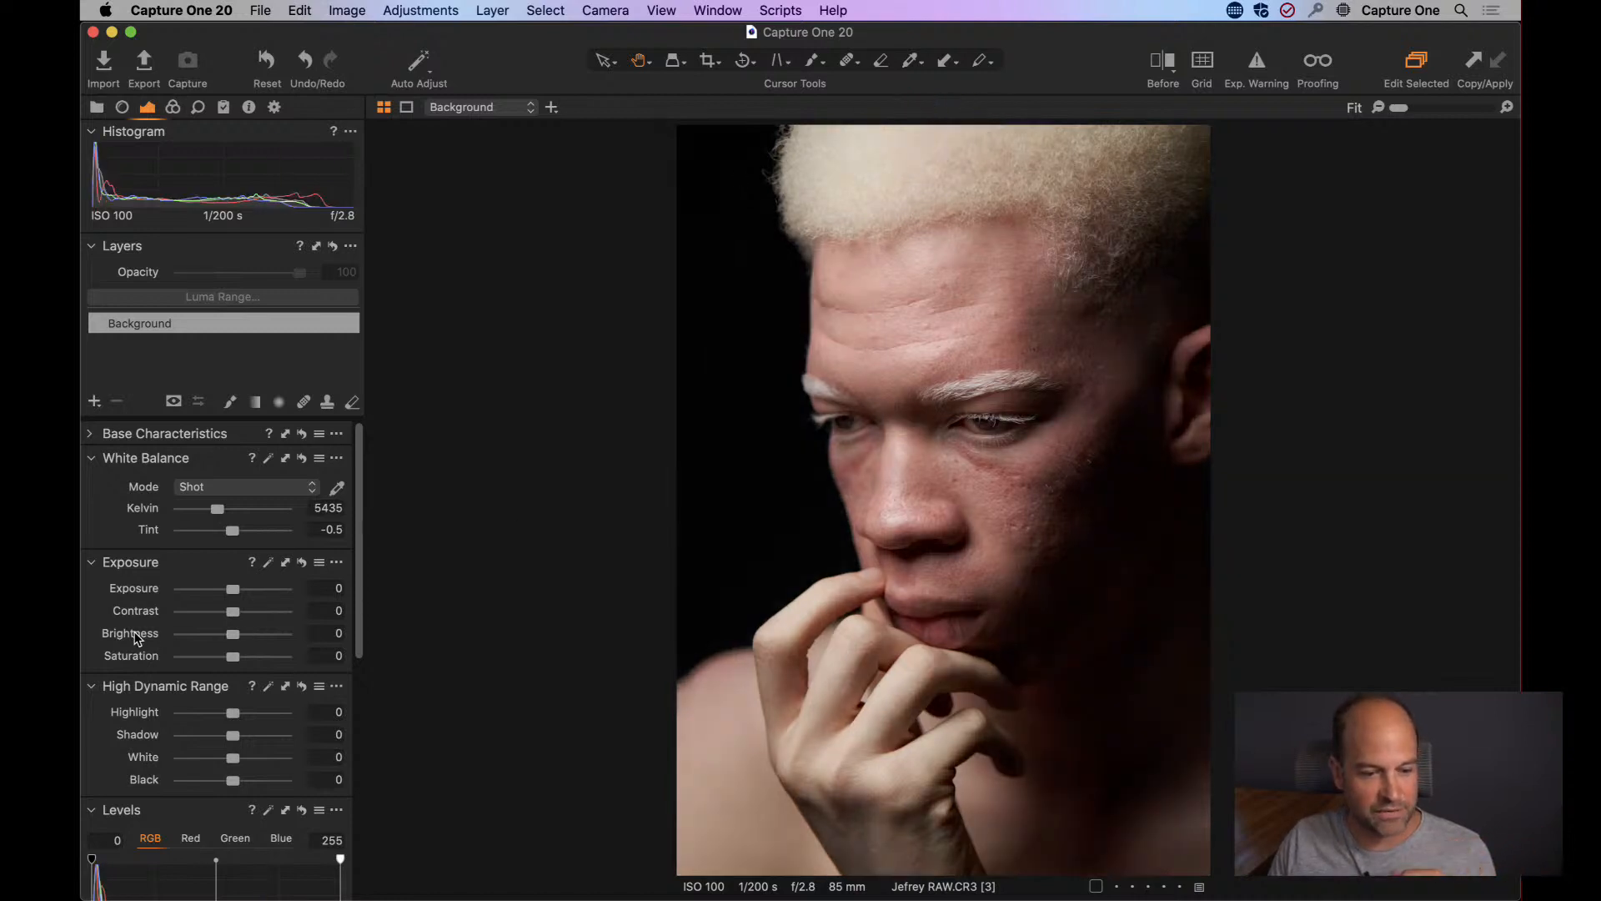
pyautogui.press('super+z')
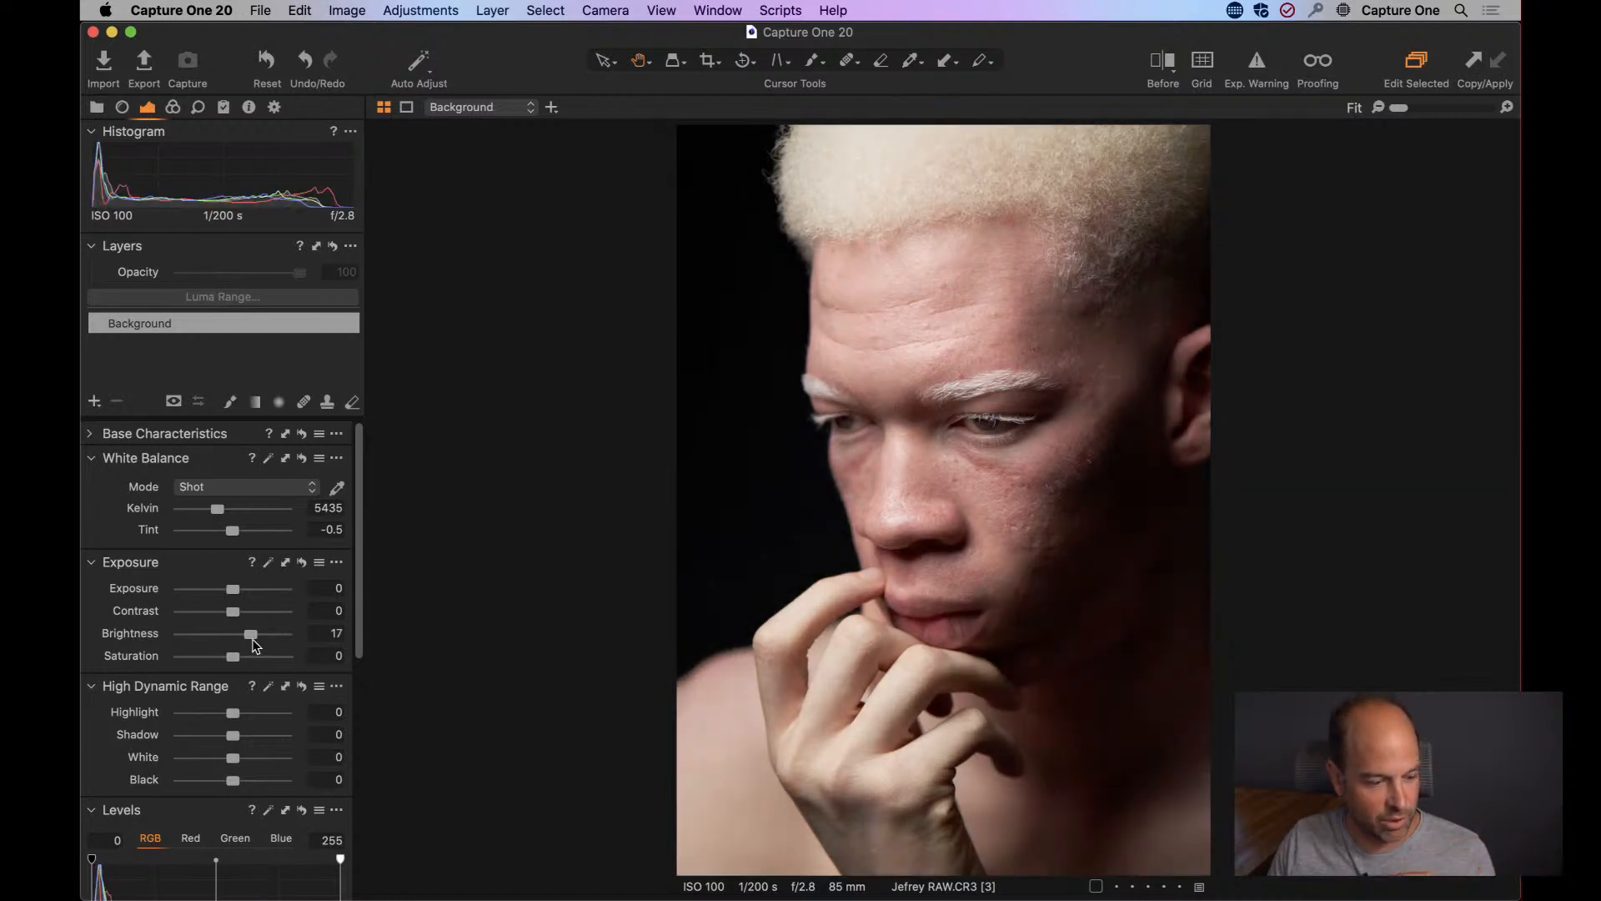
pyautogui.moveTo(254, 639); pyautogui.dragTo(260, 638)
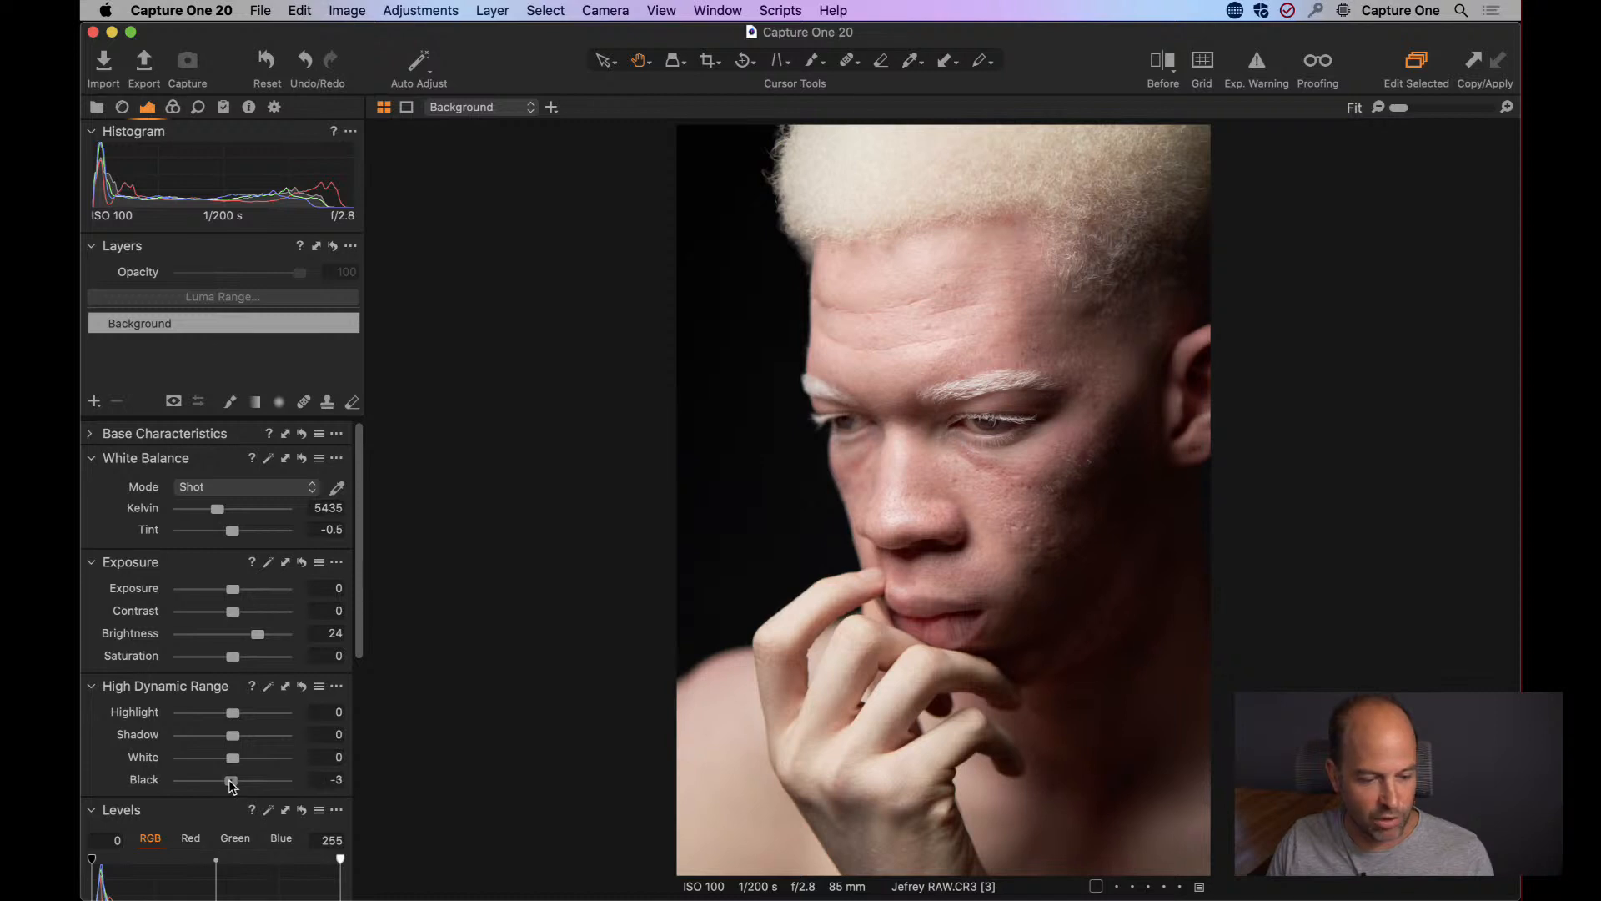
pyautogui.moveTo(232, 785); pyautogui.dragTo(233, 785)
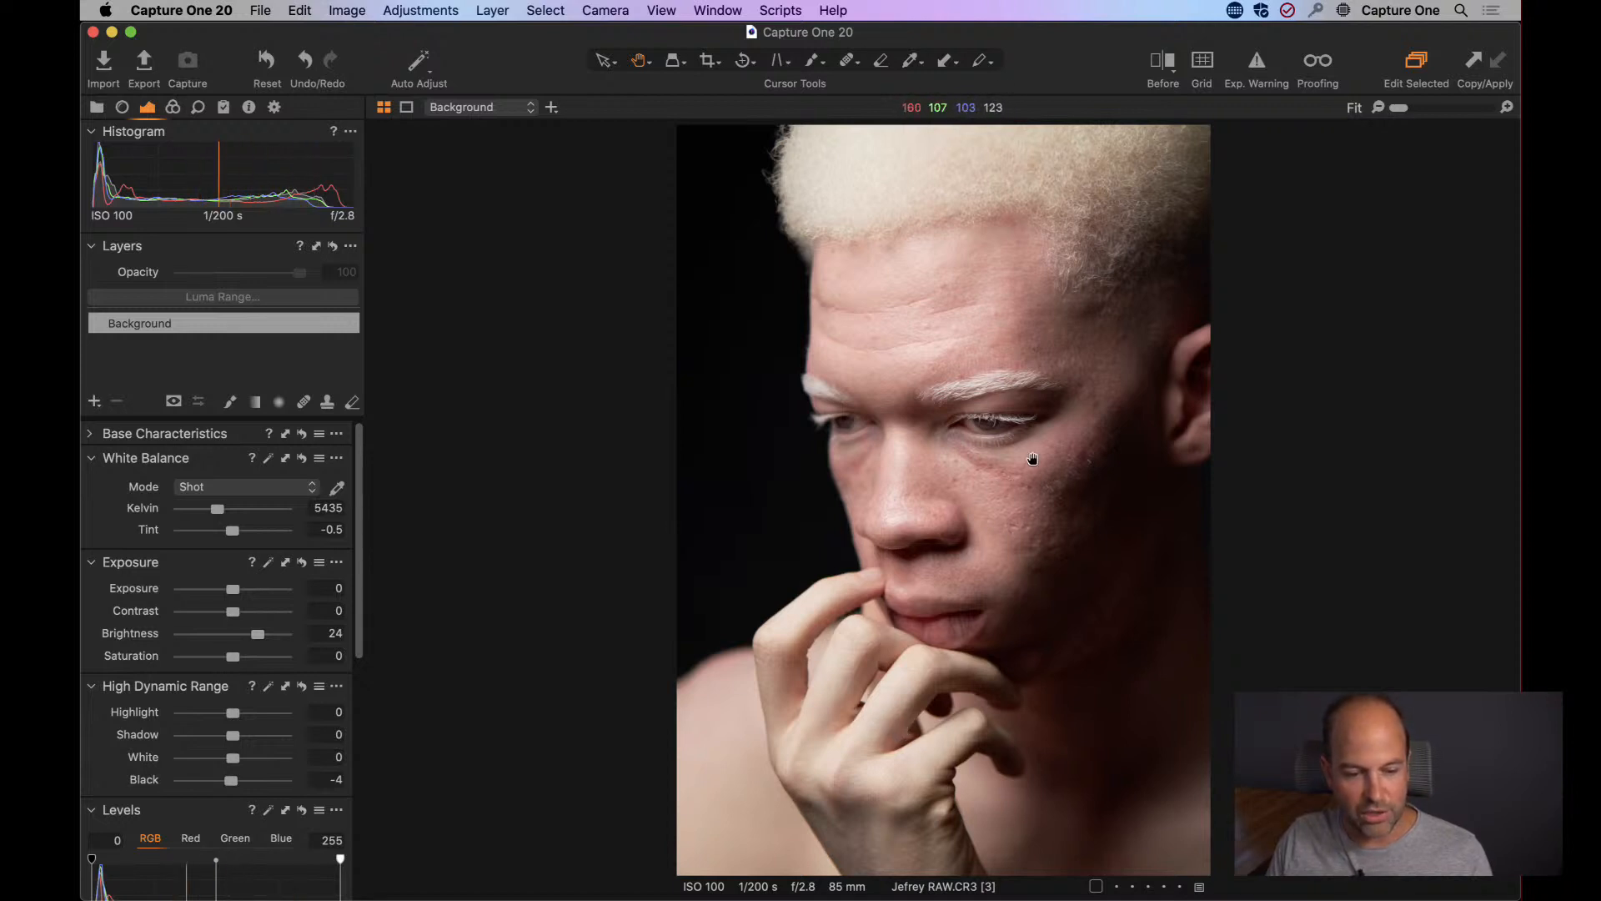
# Inspect the skin around the nose and cheek at 100% and bring up the Color Editor's Skin Tone controls.
pyautogui.click(979, 542)
pyautogui.moveTo(983, 536); pyautogui.dragTo(879, 528)
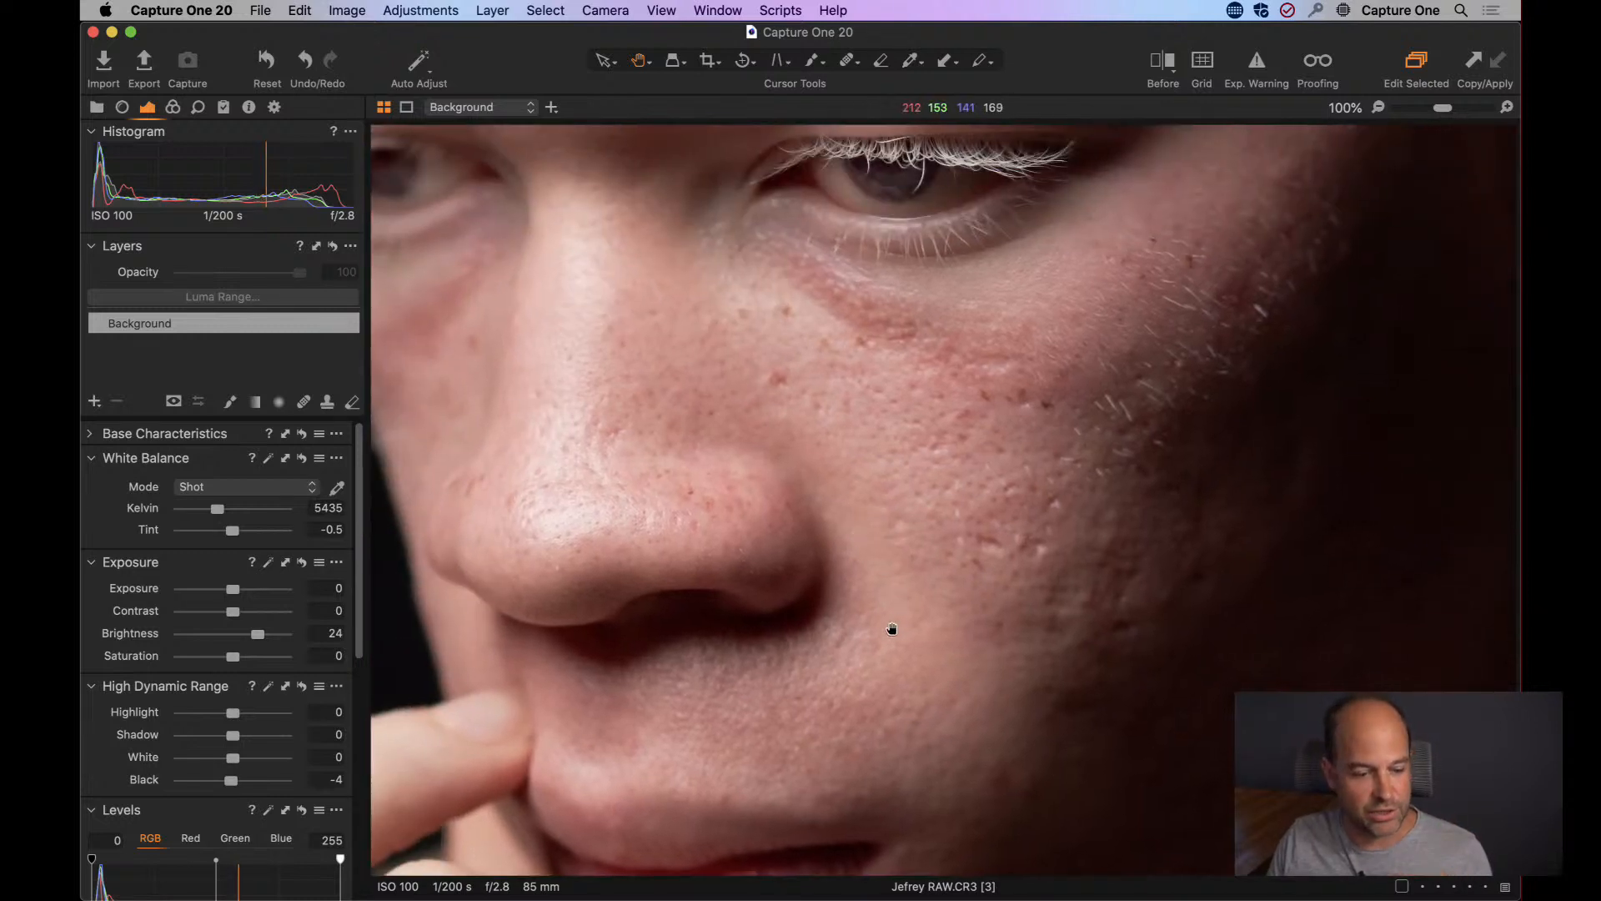
pyautogui.moveTo(889, 628); pyautogui.dragTo(872, 514)
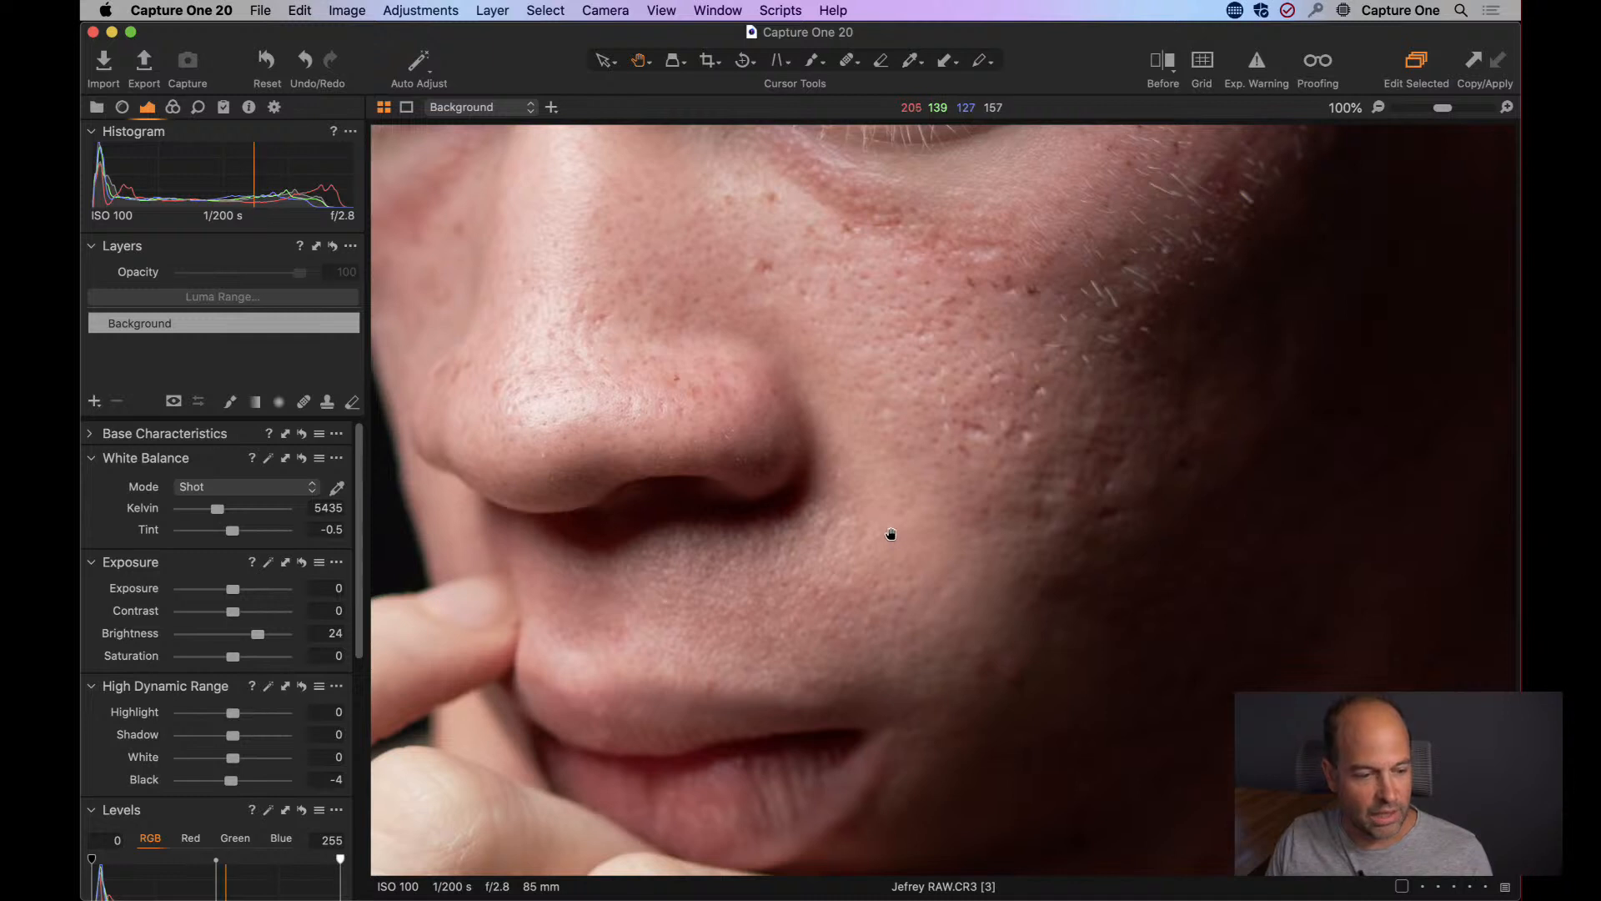
pyautogui.click(173, 108)
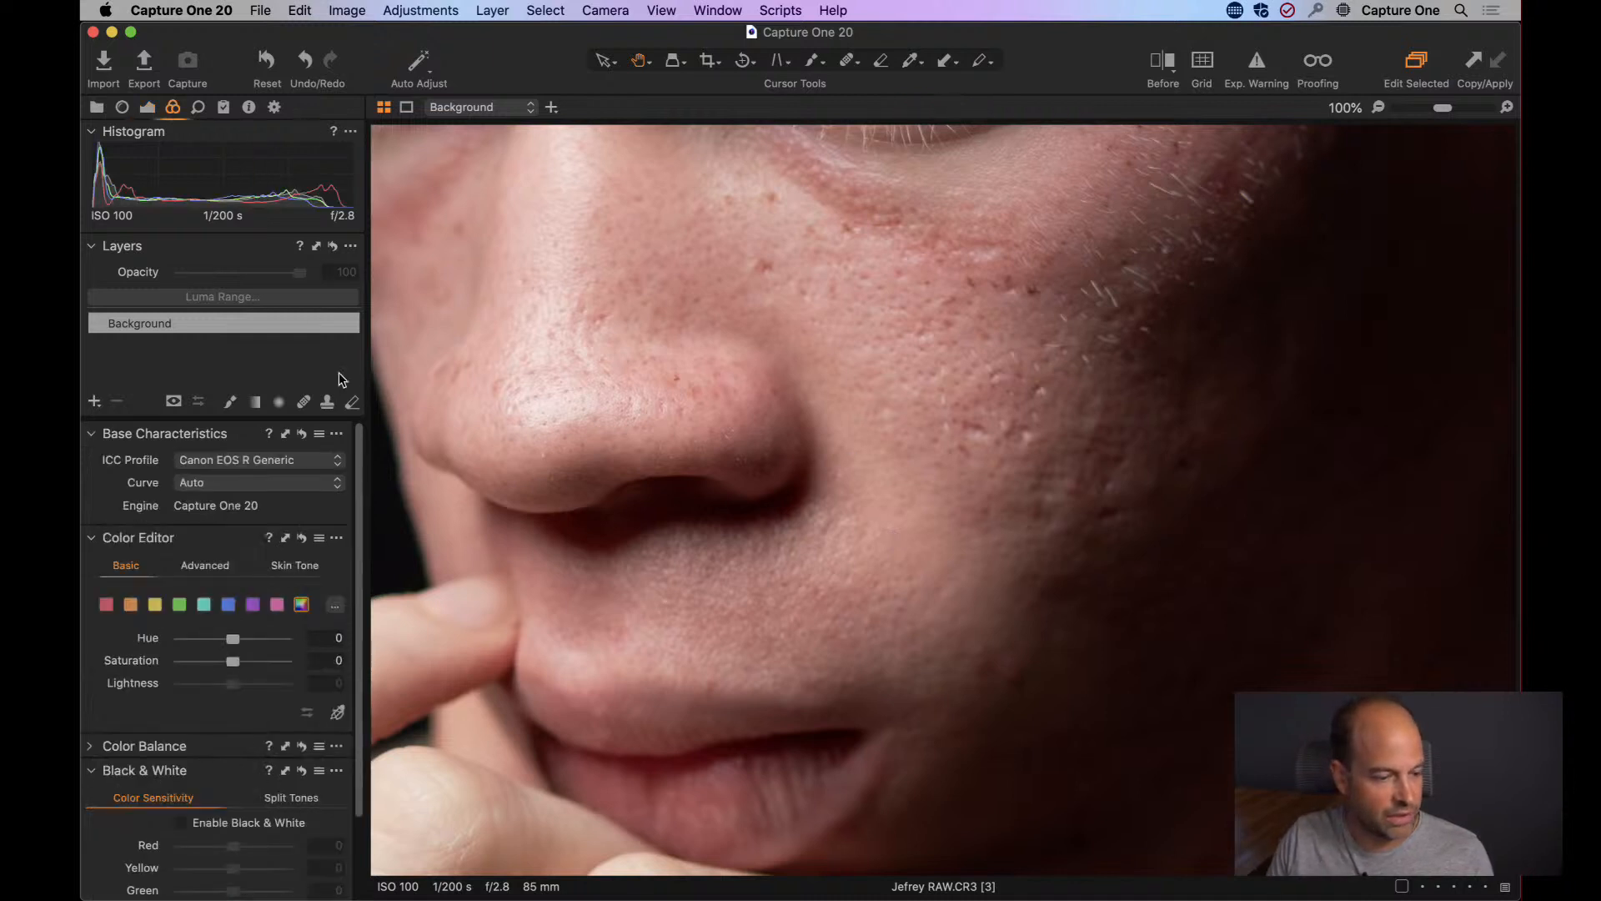
pyautogui.click(296, 569)
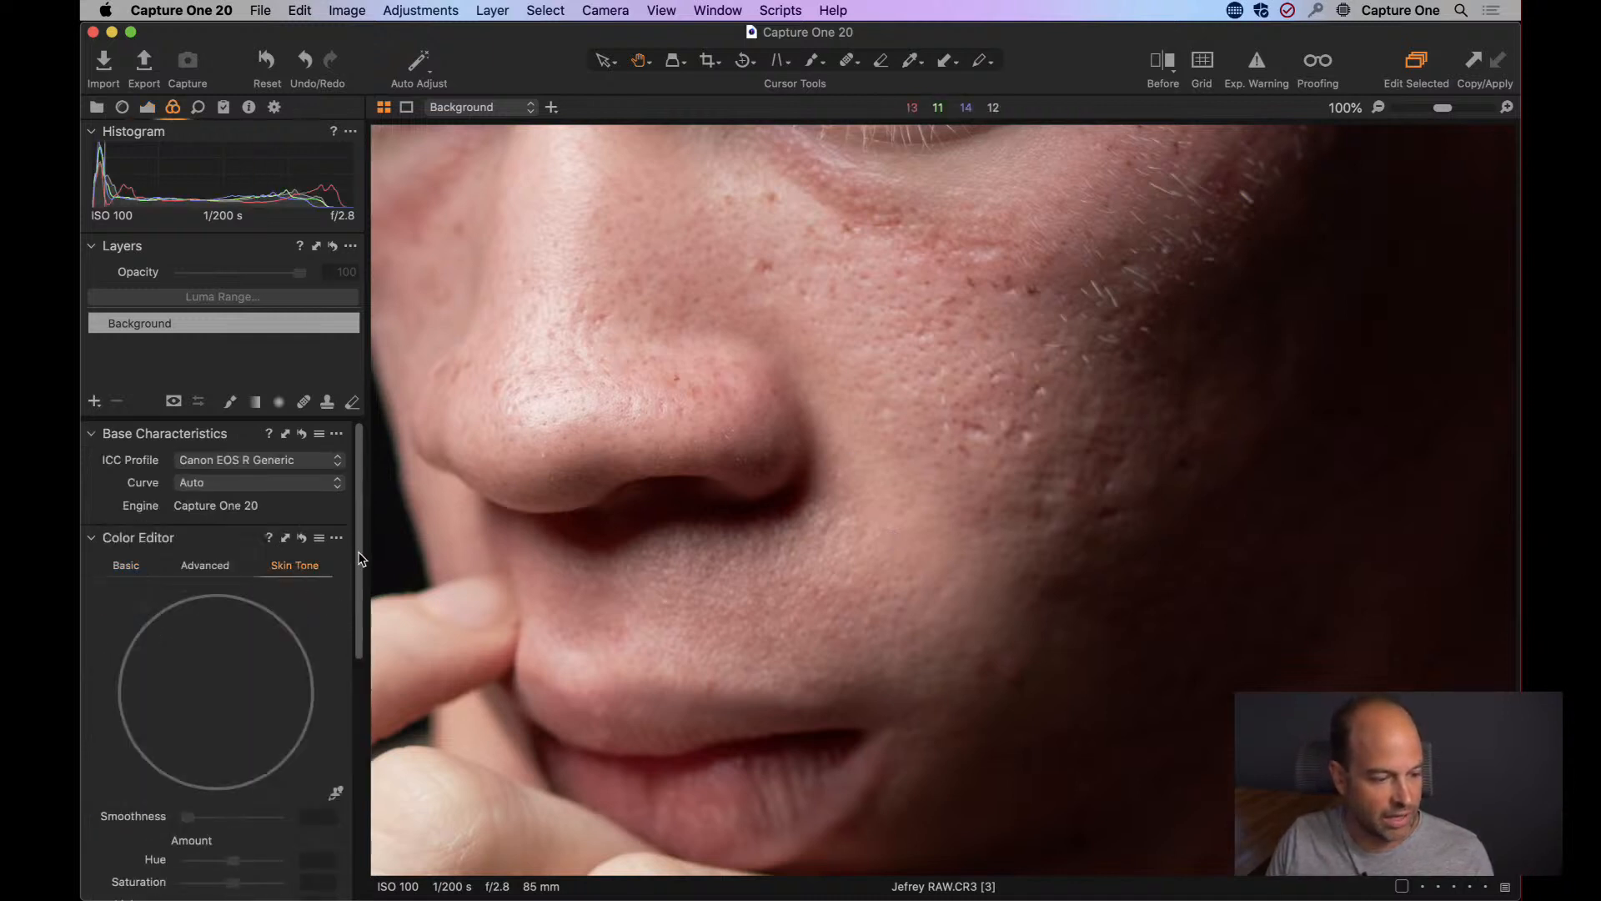
pyautogui.scroll(-3, 360, 559)
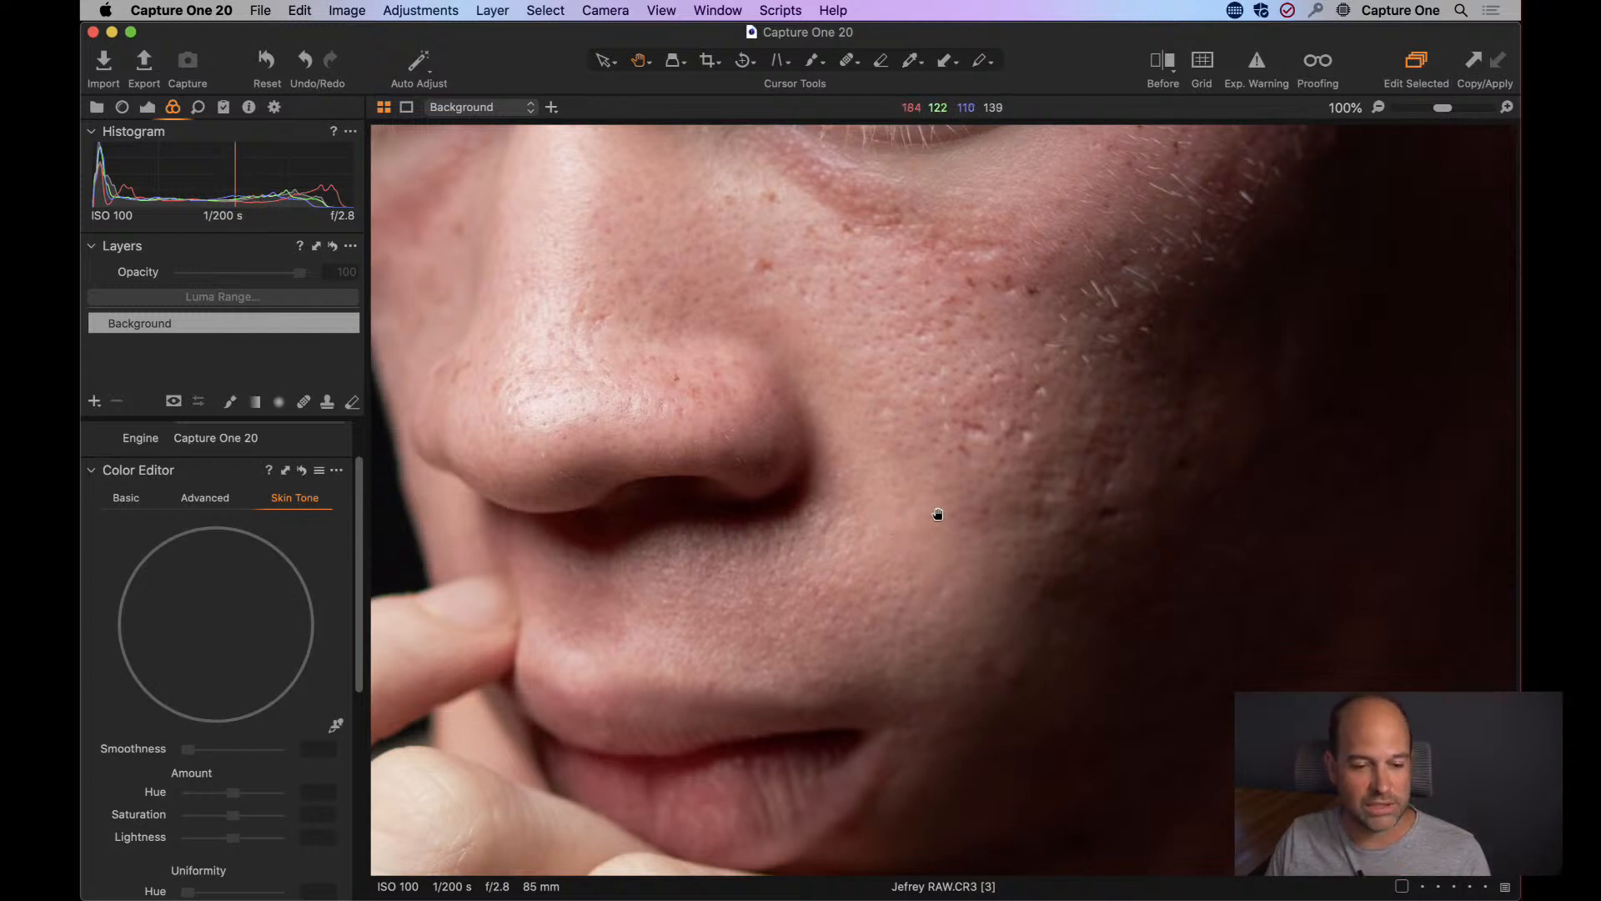
# Add a new filled adjustment layer and name it Skin Tone.
pyautogui.press('super+minus')
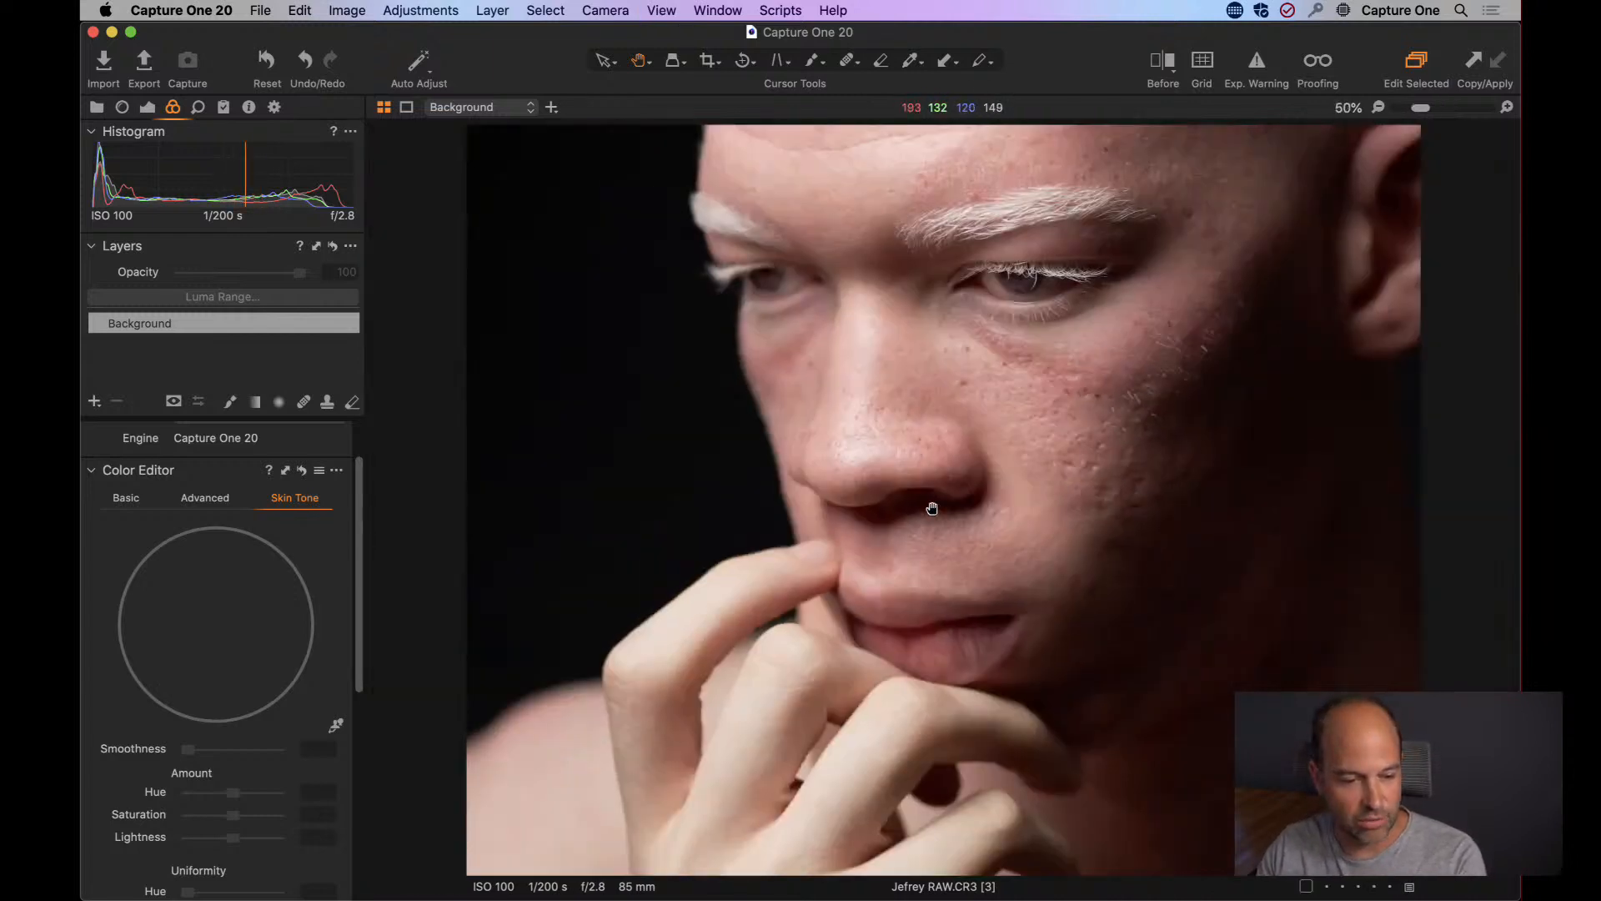
pyautogui.scroll(3, 917, 474)
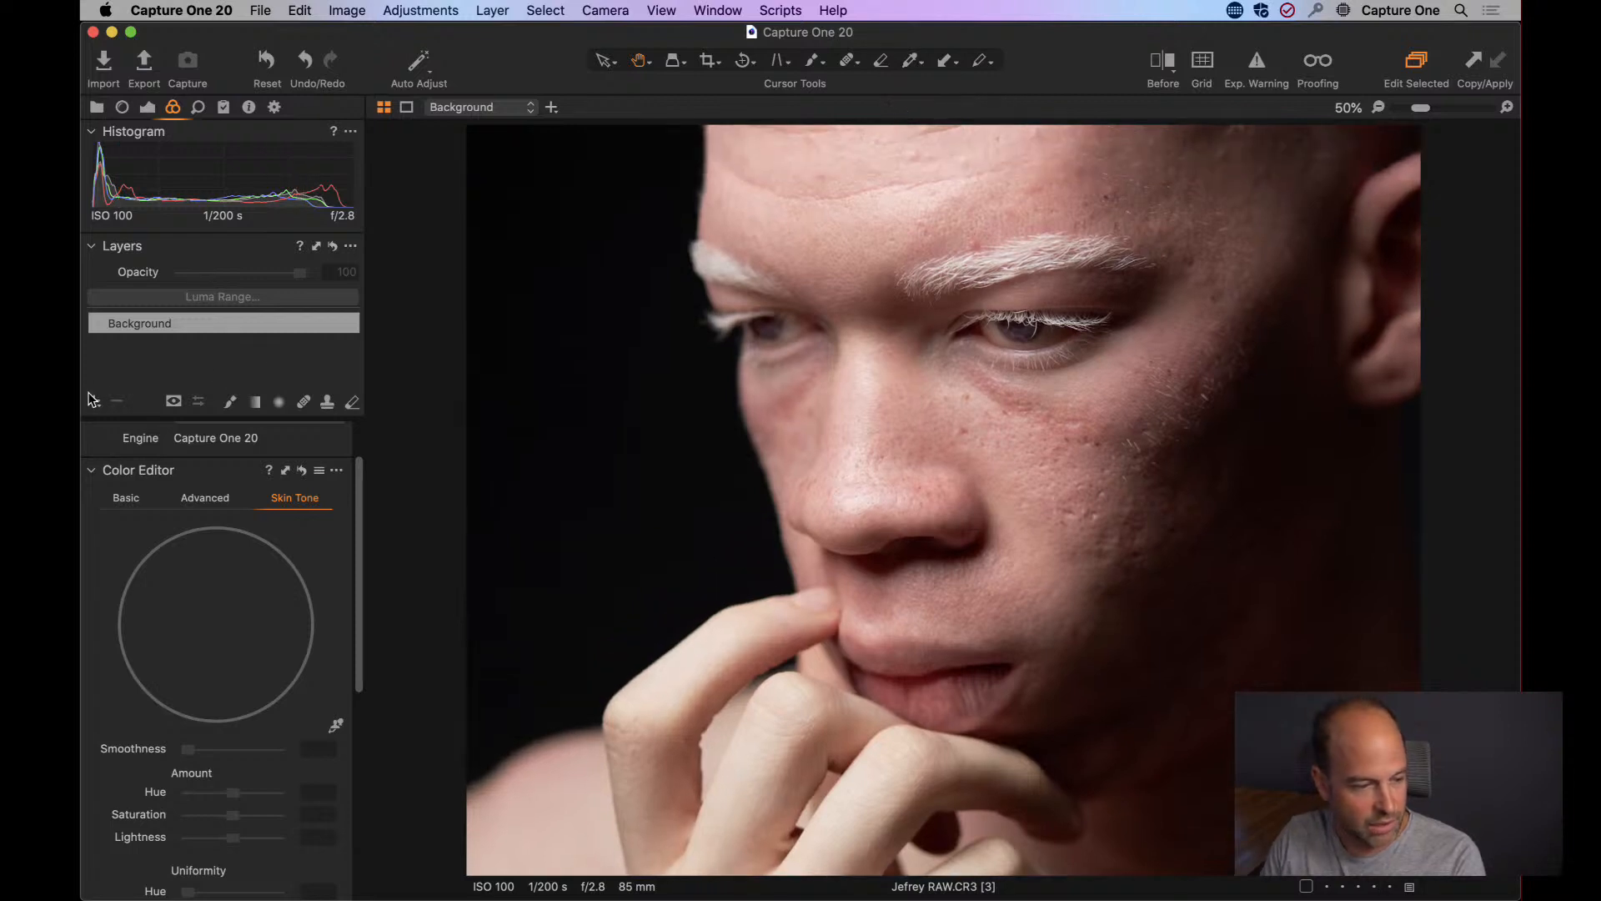
pyautogui.click(95, 402)
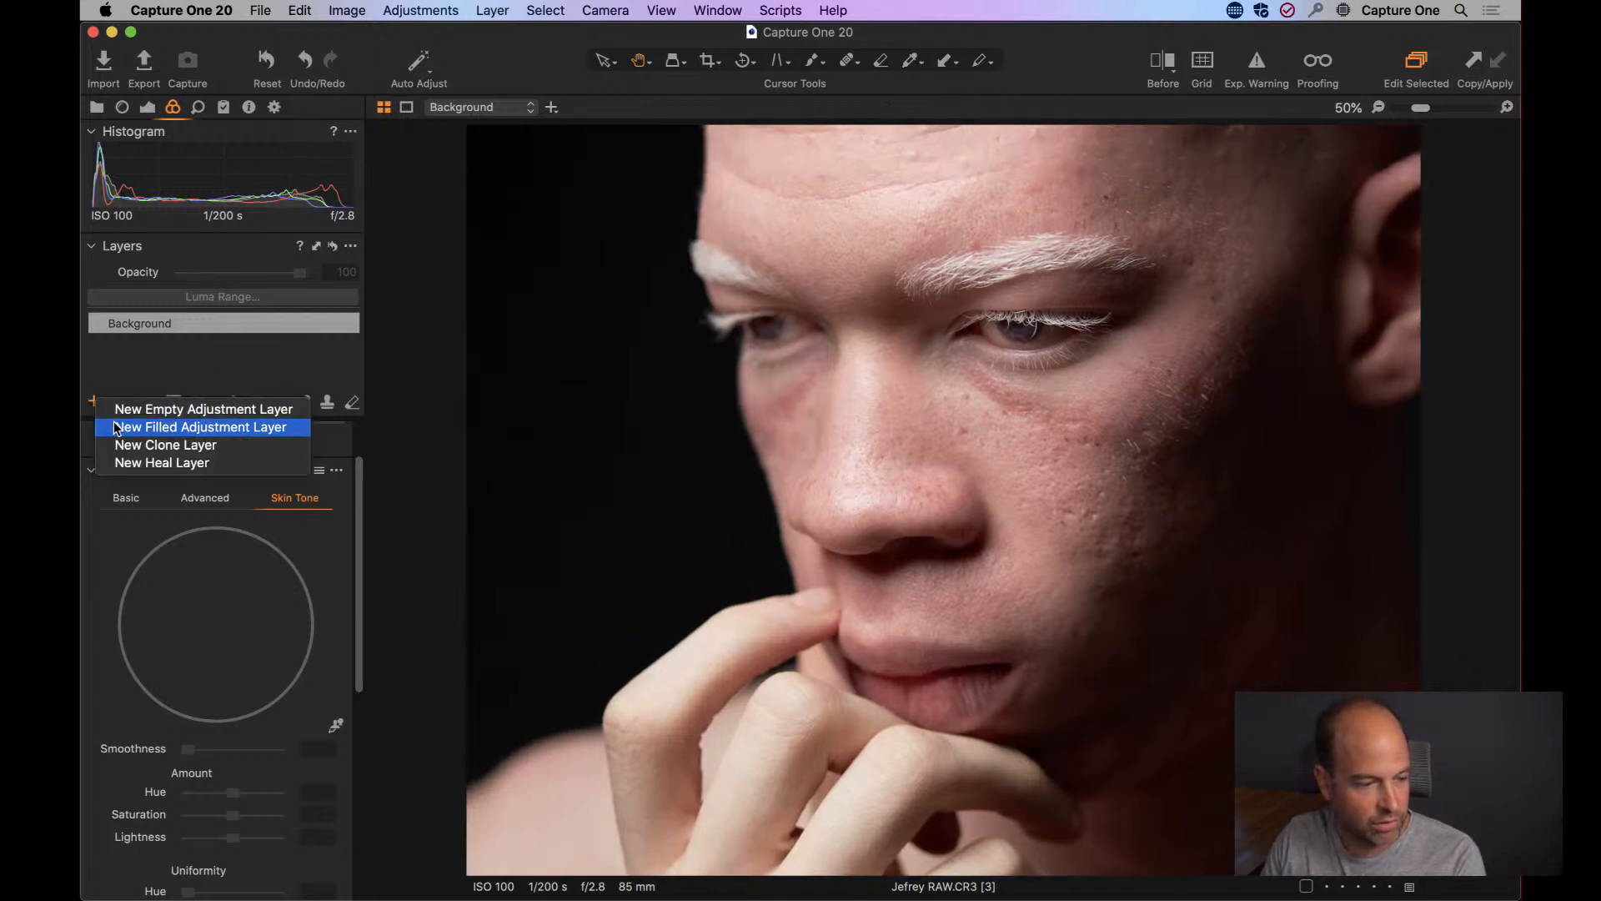
pyautogui.click(123, 426)
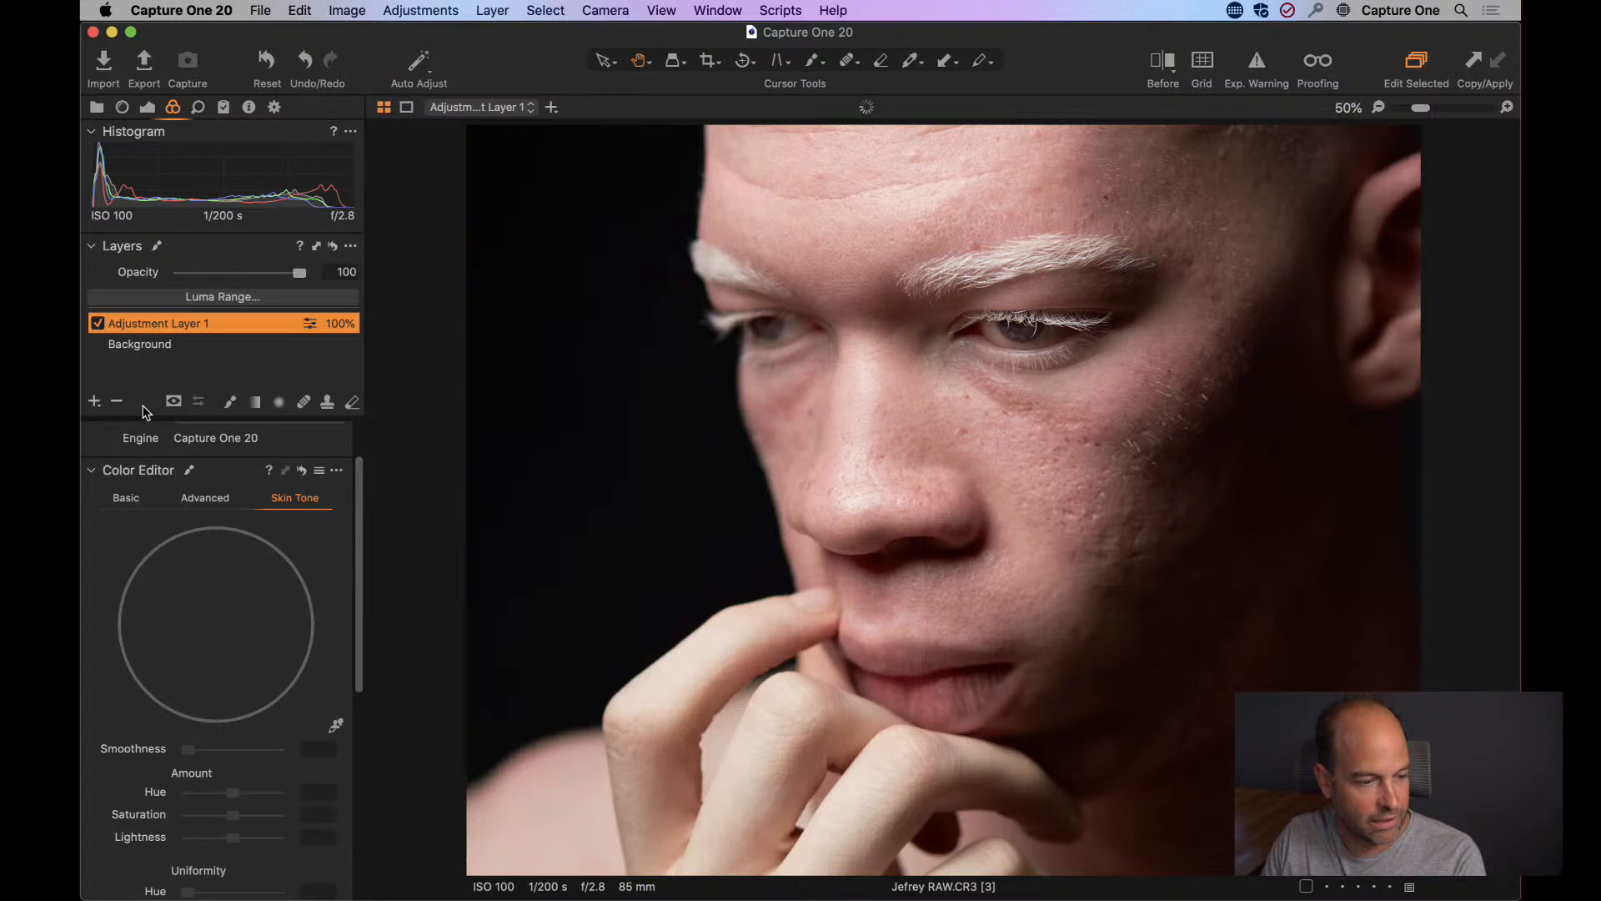
pyautogui.doubleClick(175, 328)
pyautogui.write('Skin')
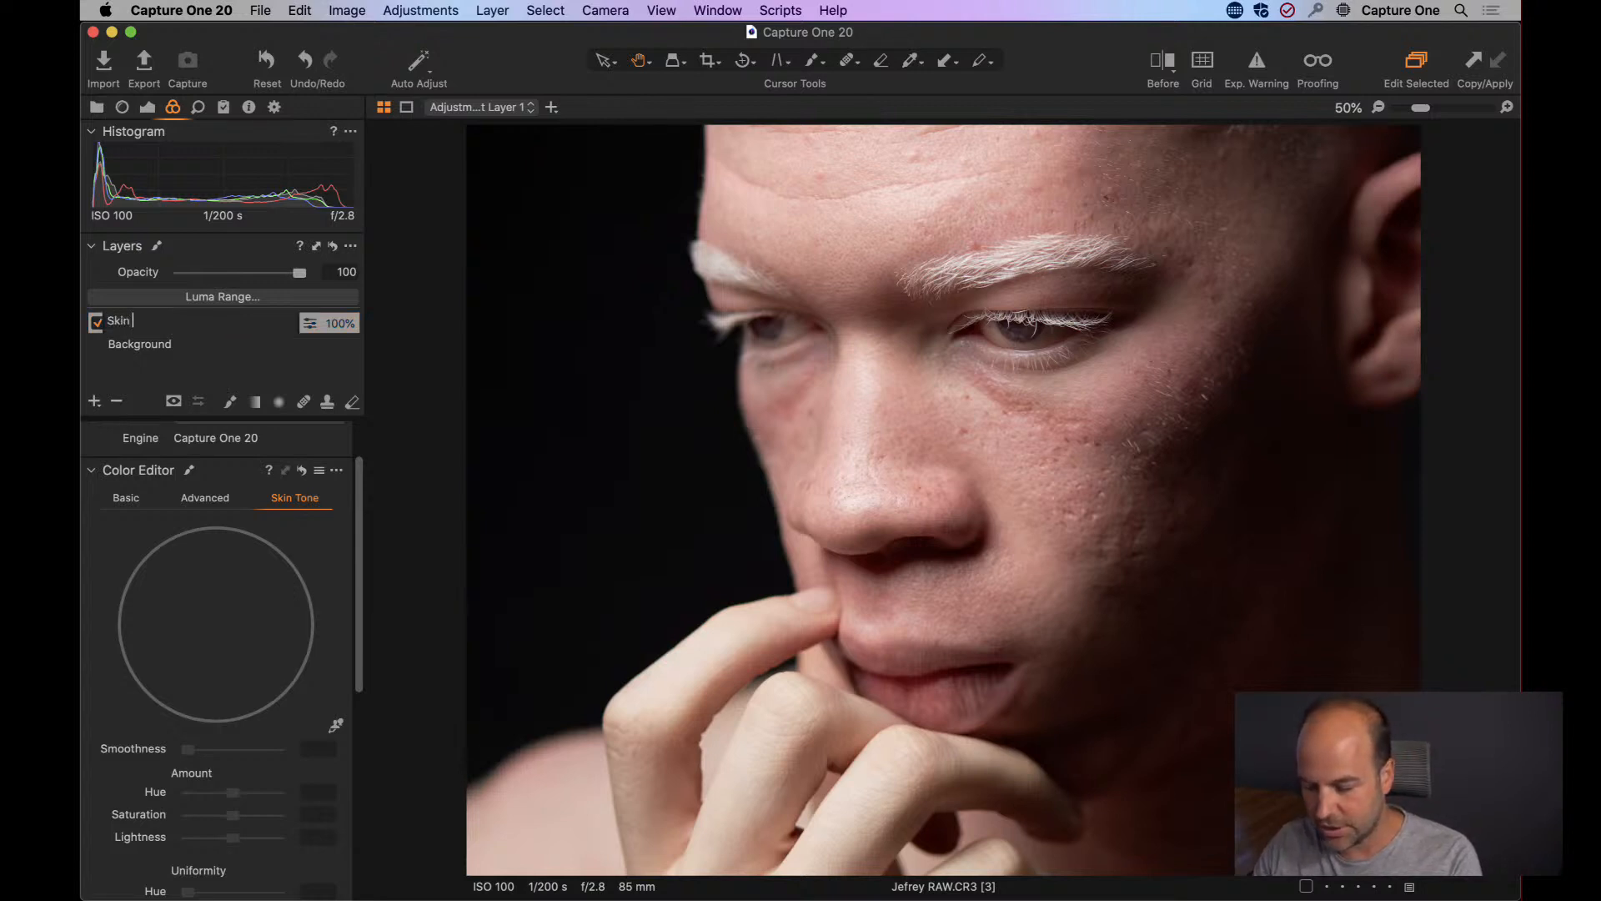
pyautogui.write(' Tone')
pyautogui.press('Return')
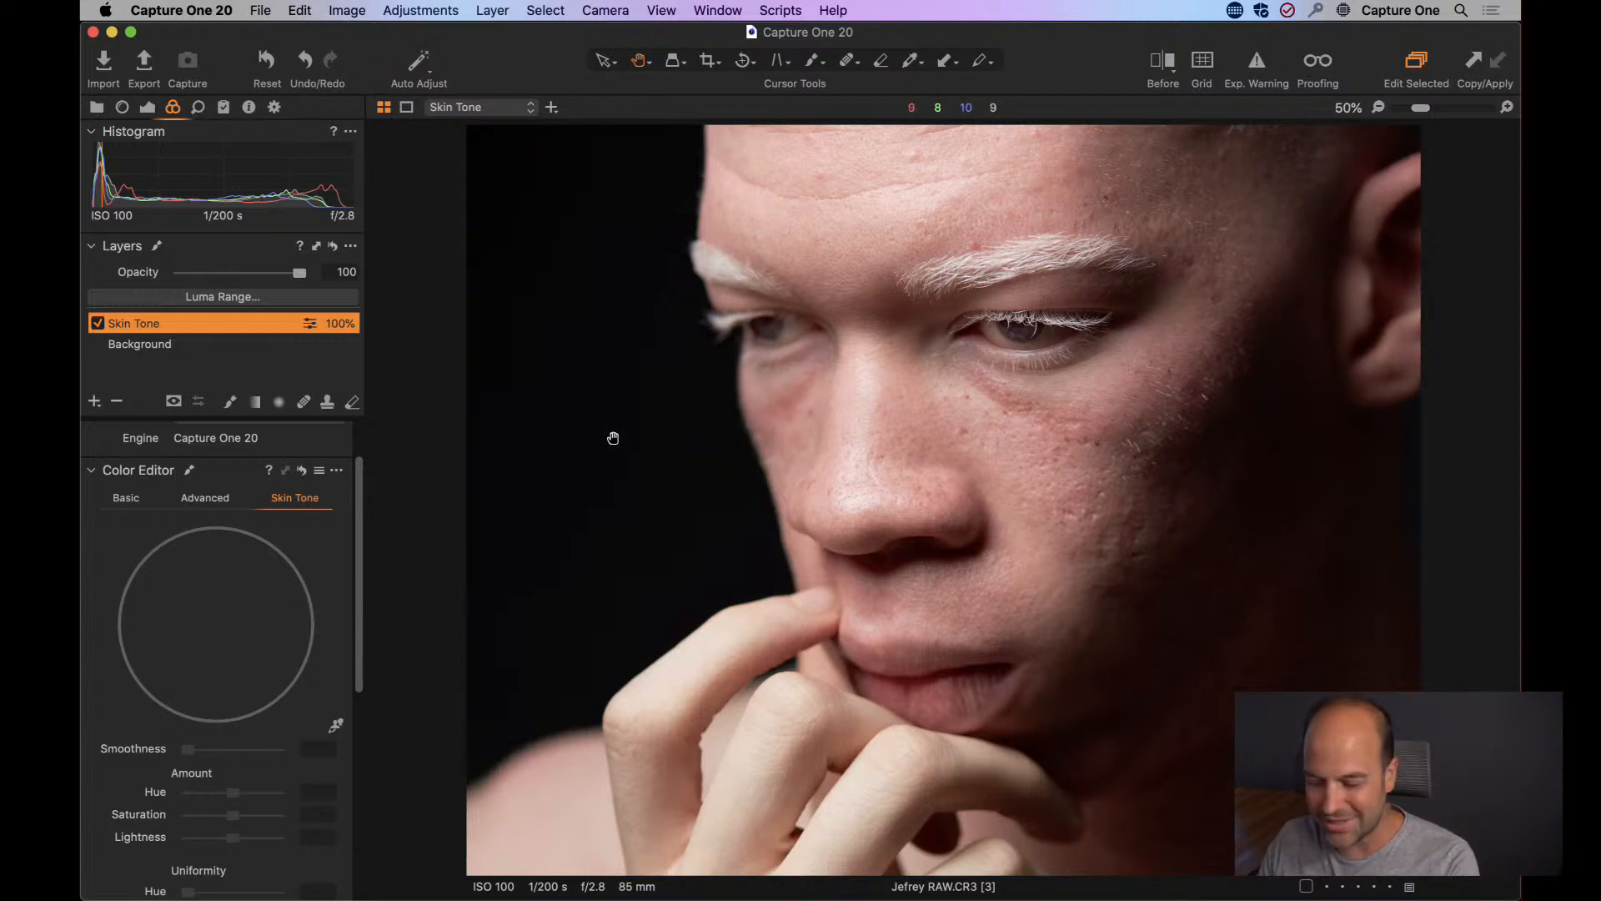
# Check the mask coverage of the Skin Tone layer over the face and hand.
pyautogui.press('m')
pyautogui.moveTo(607, 426); pyautogui.dragTo(801, 250)
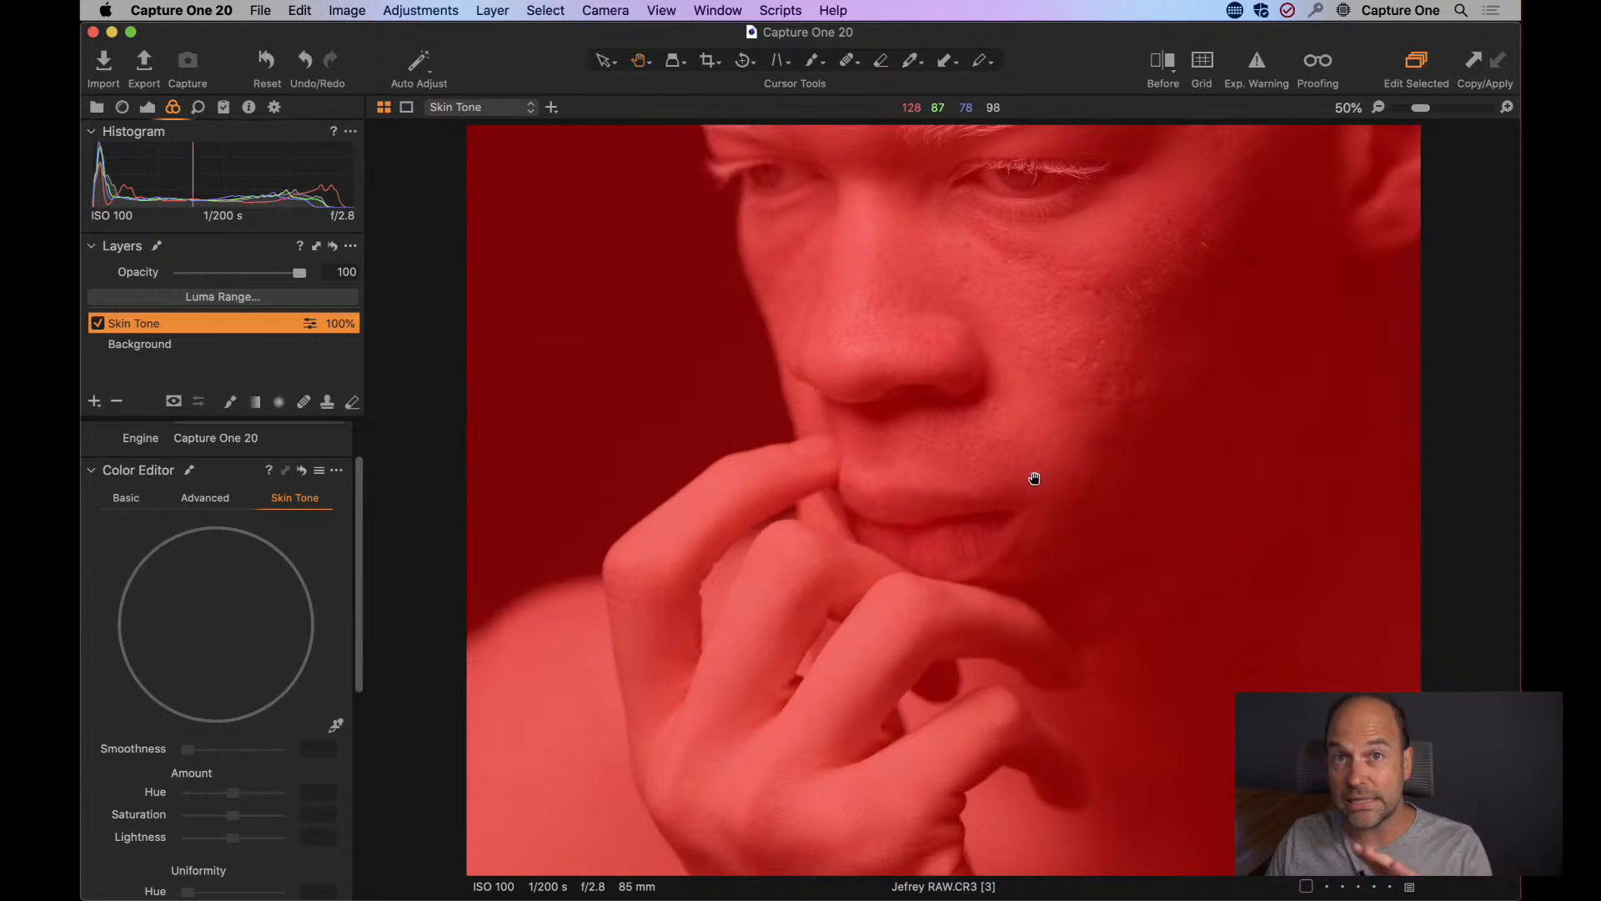
pyautogui.press('m')
pyautogui.moveTo(909, 404); pyautogui.dragTo(898, 457)
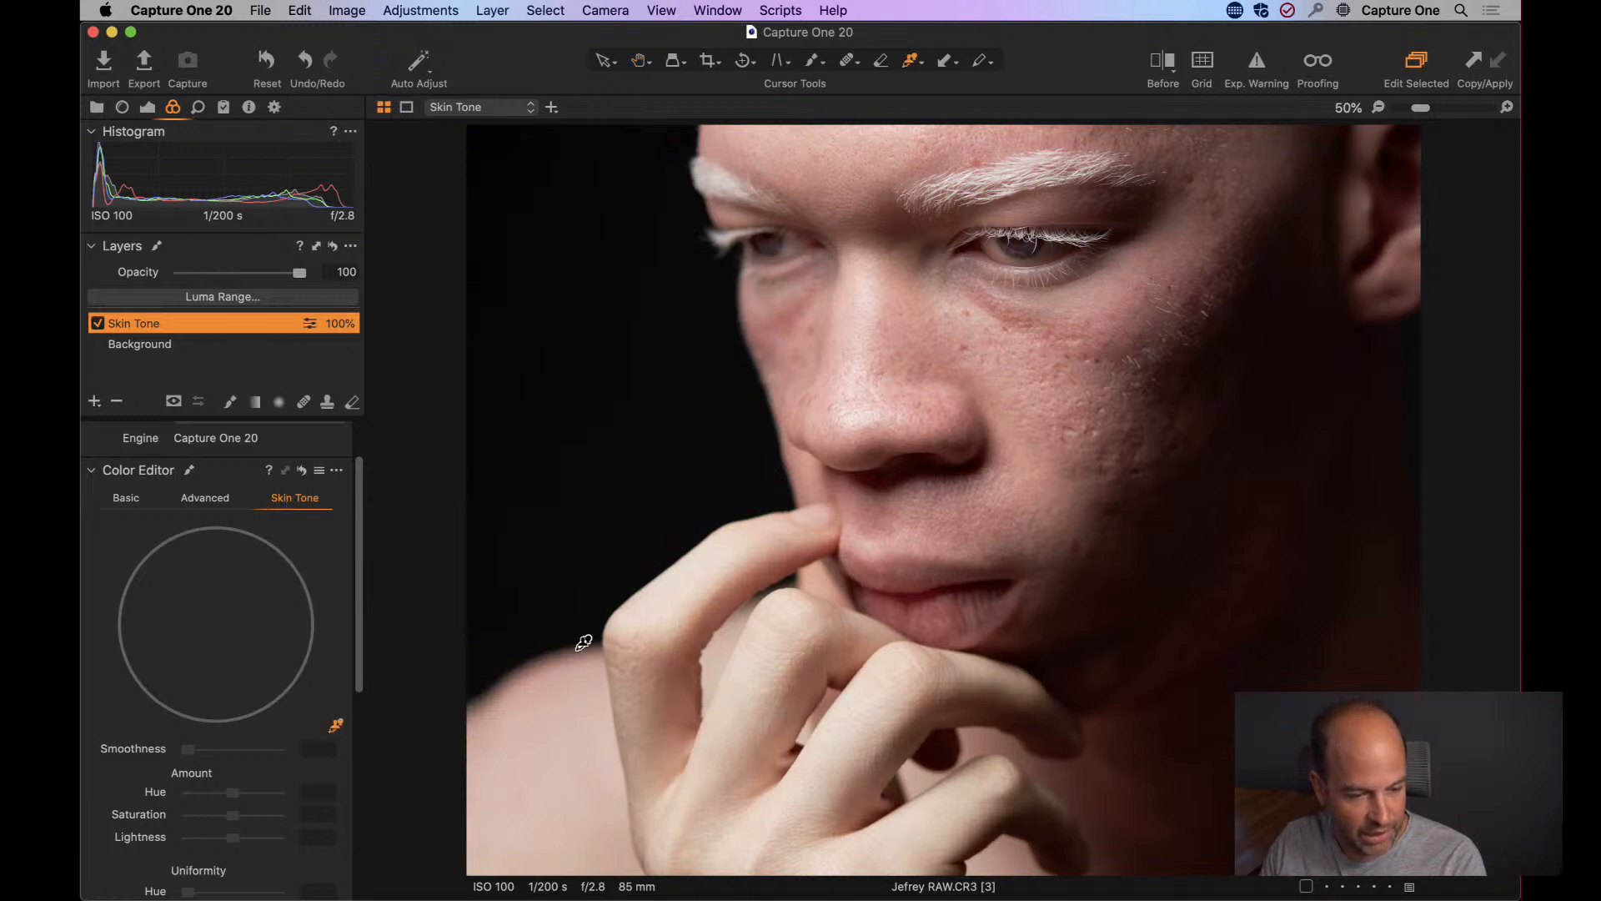
# Sample the reference skin tone from the cheek beside the nose with the Skin Tone color picker.
pyautogui.press('super+plus')
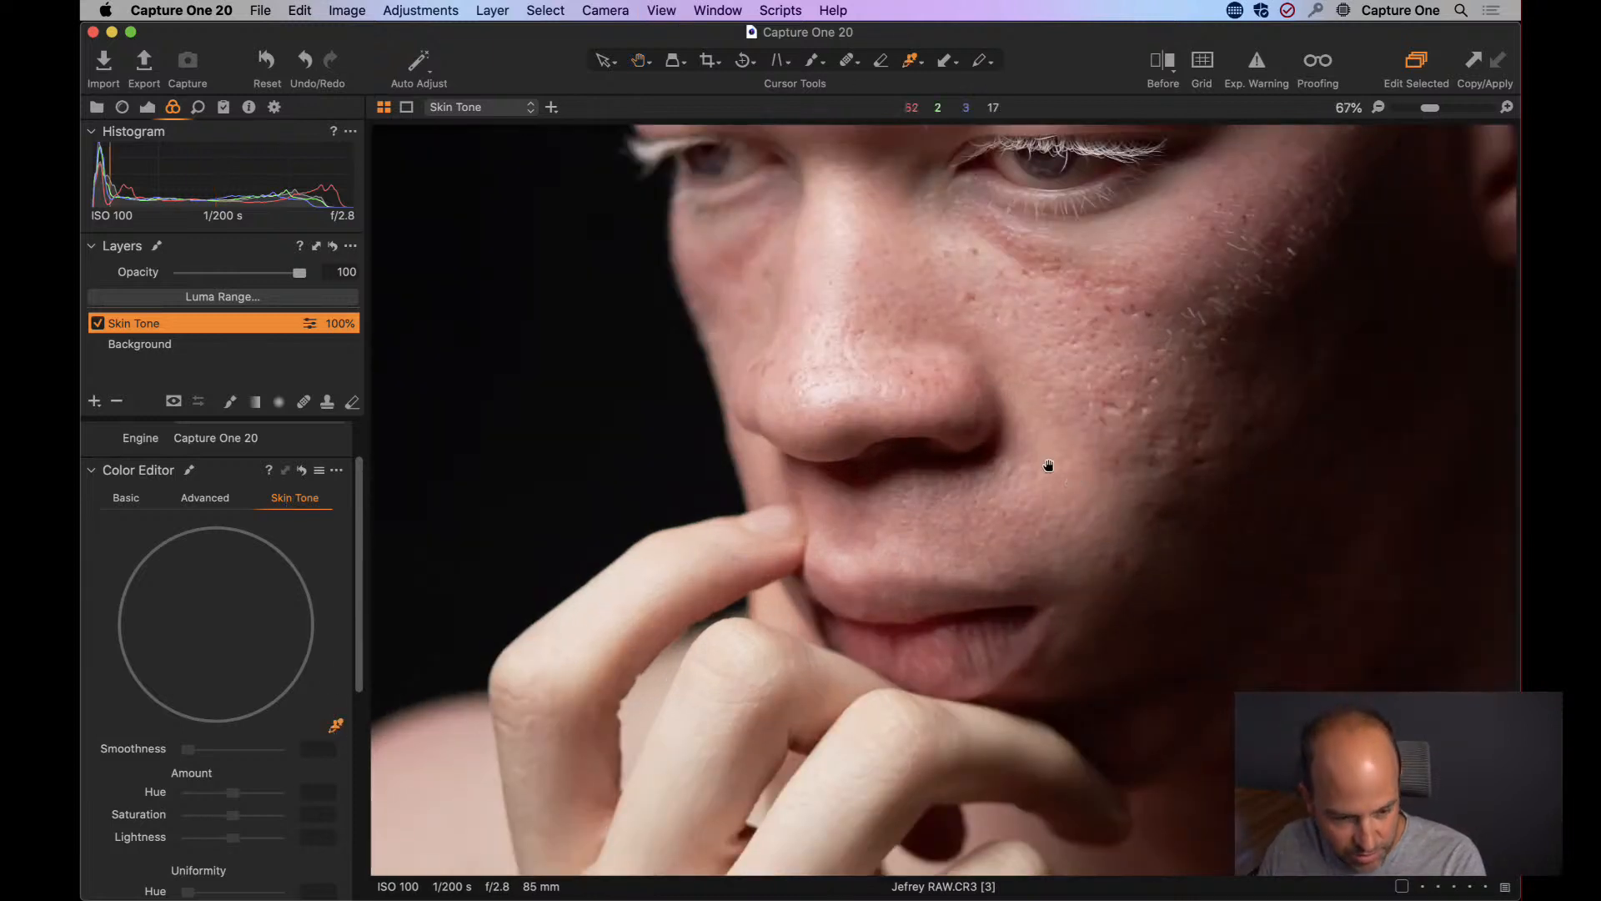
pyautogui.moveTo(1047, 464); pyautogui.dragTo(722, 522)
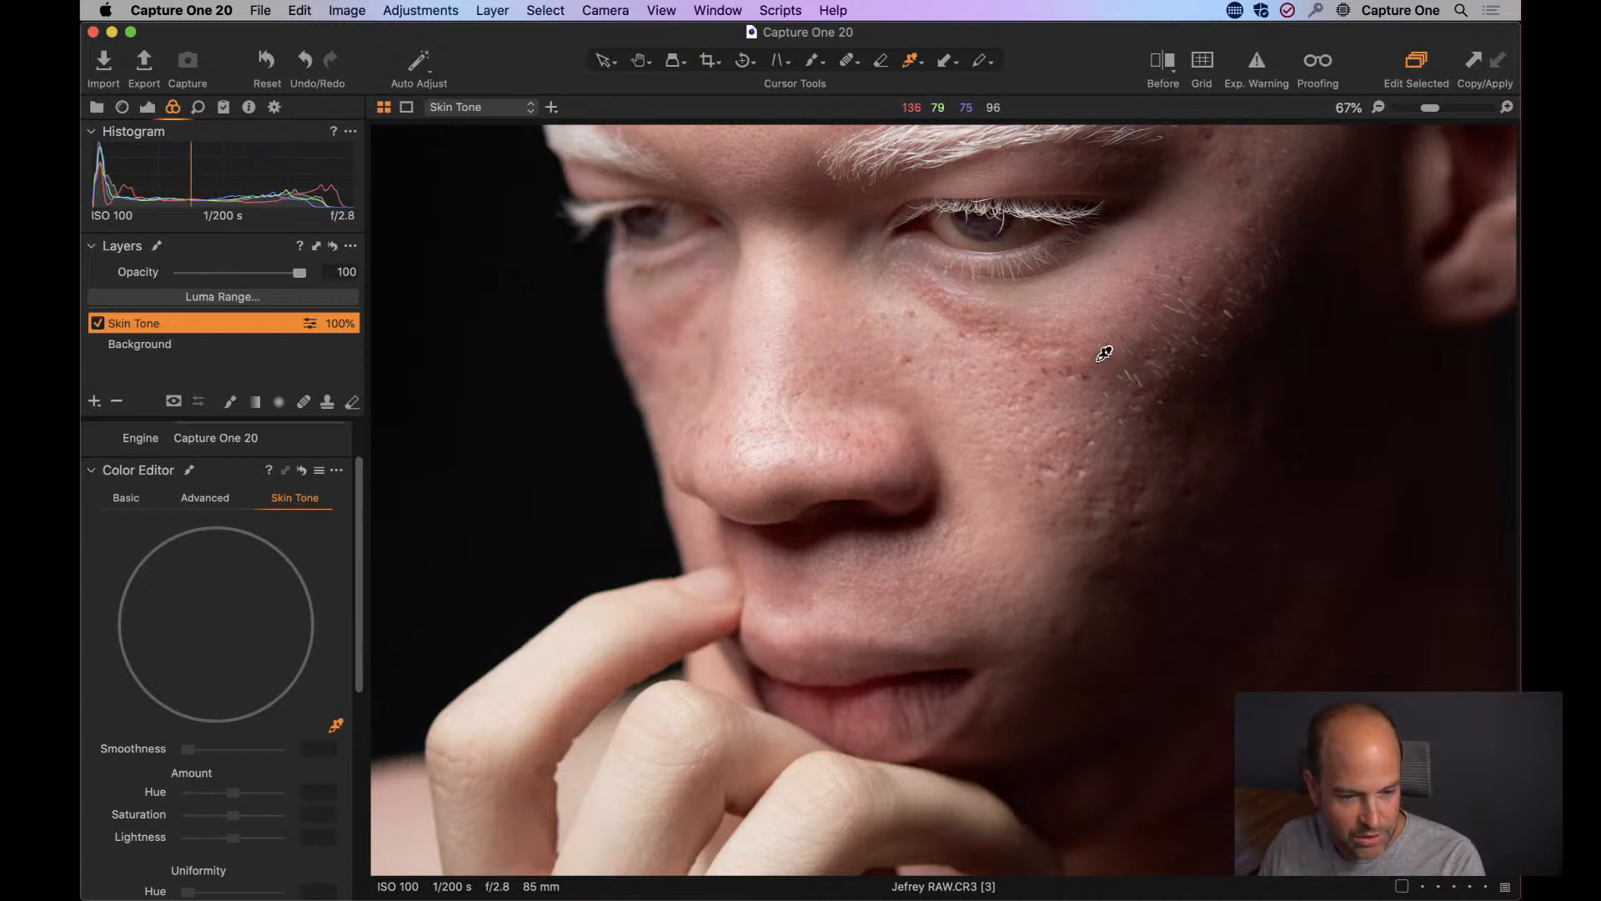
pyautogui.click(997, 504)
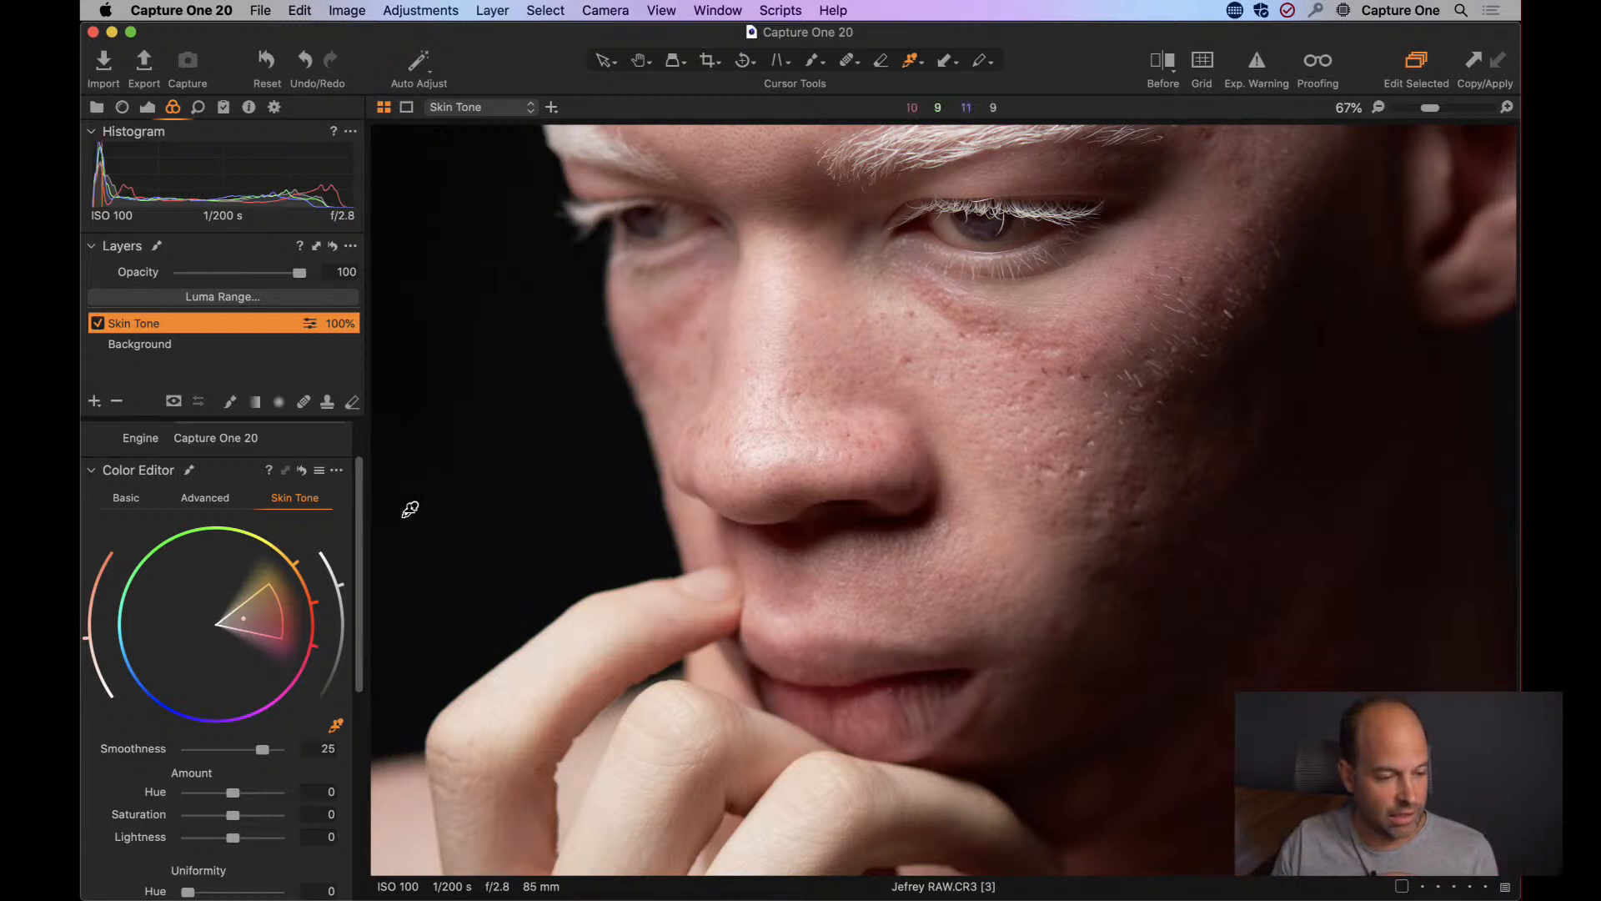
# Widen the Skin Tone colour range on the wheel towards magenta and yellow to cover more skin hues.
pyautogui.moveTo(288, 607); pyautogui.dragTo(304, 674)
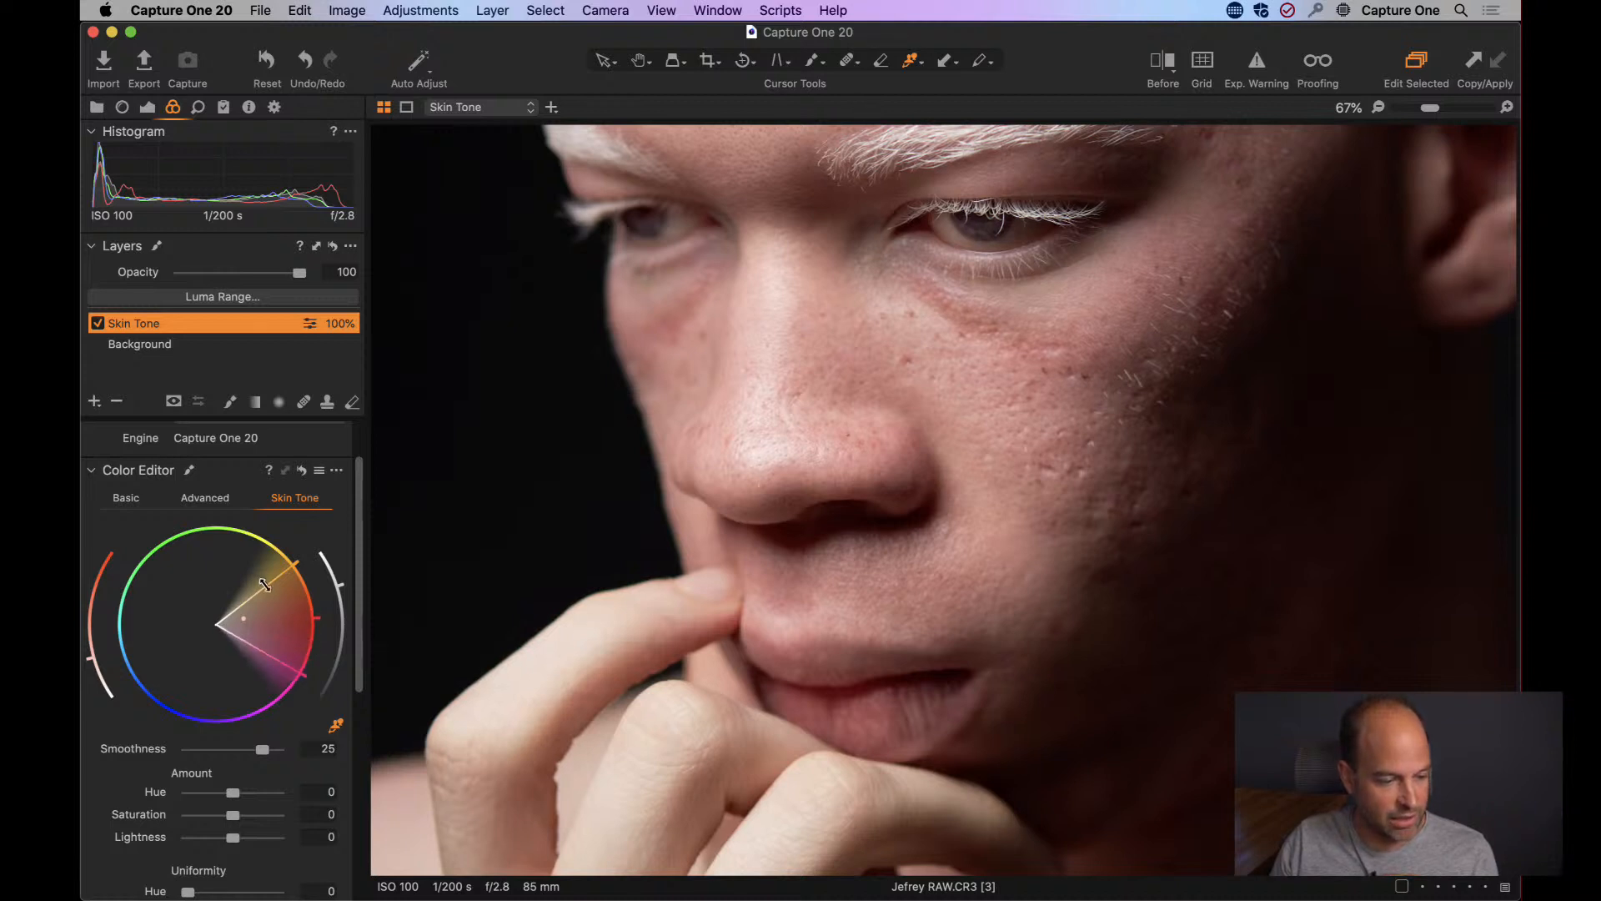
pyautogui.moveTo(265, 585); pyautogui.dragTo(257, 576)
# Set the Skin Tone uniformity to Hue 89.1, Saturation 67.9 and Lightness 24.6.
pyautogui.moveTo(362, 498); pyautogui.dragTo(405, 655)
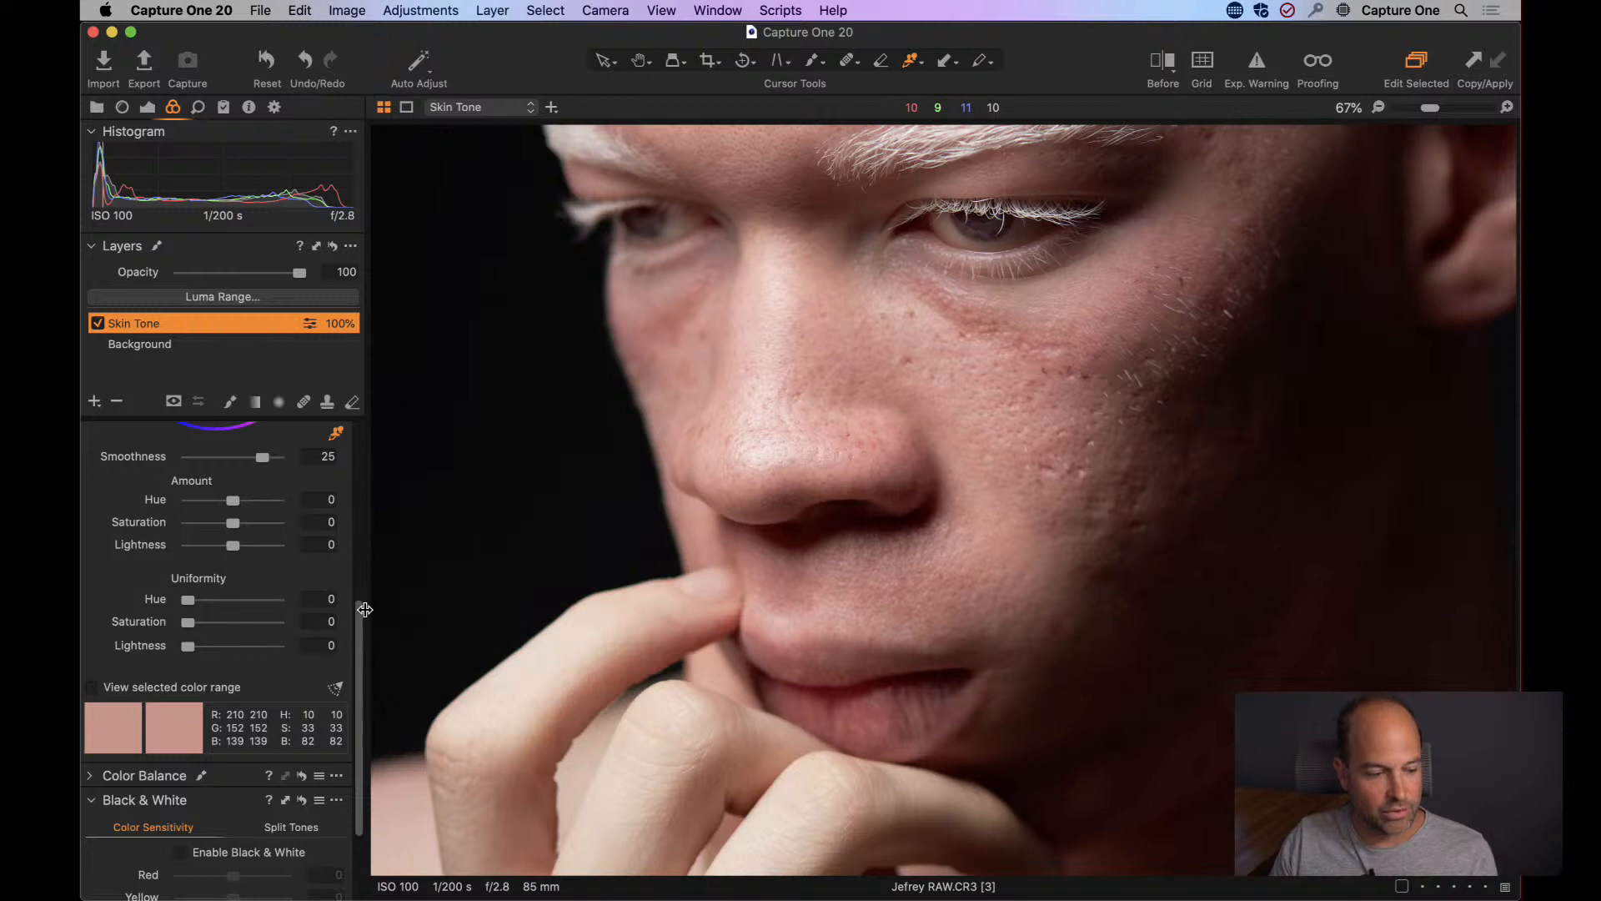
pyautogui.moveTo(365, 609); pyautogui.dragTo(364, 549)
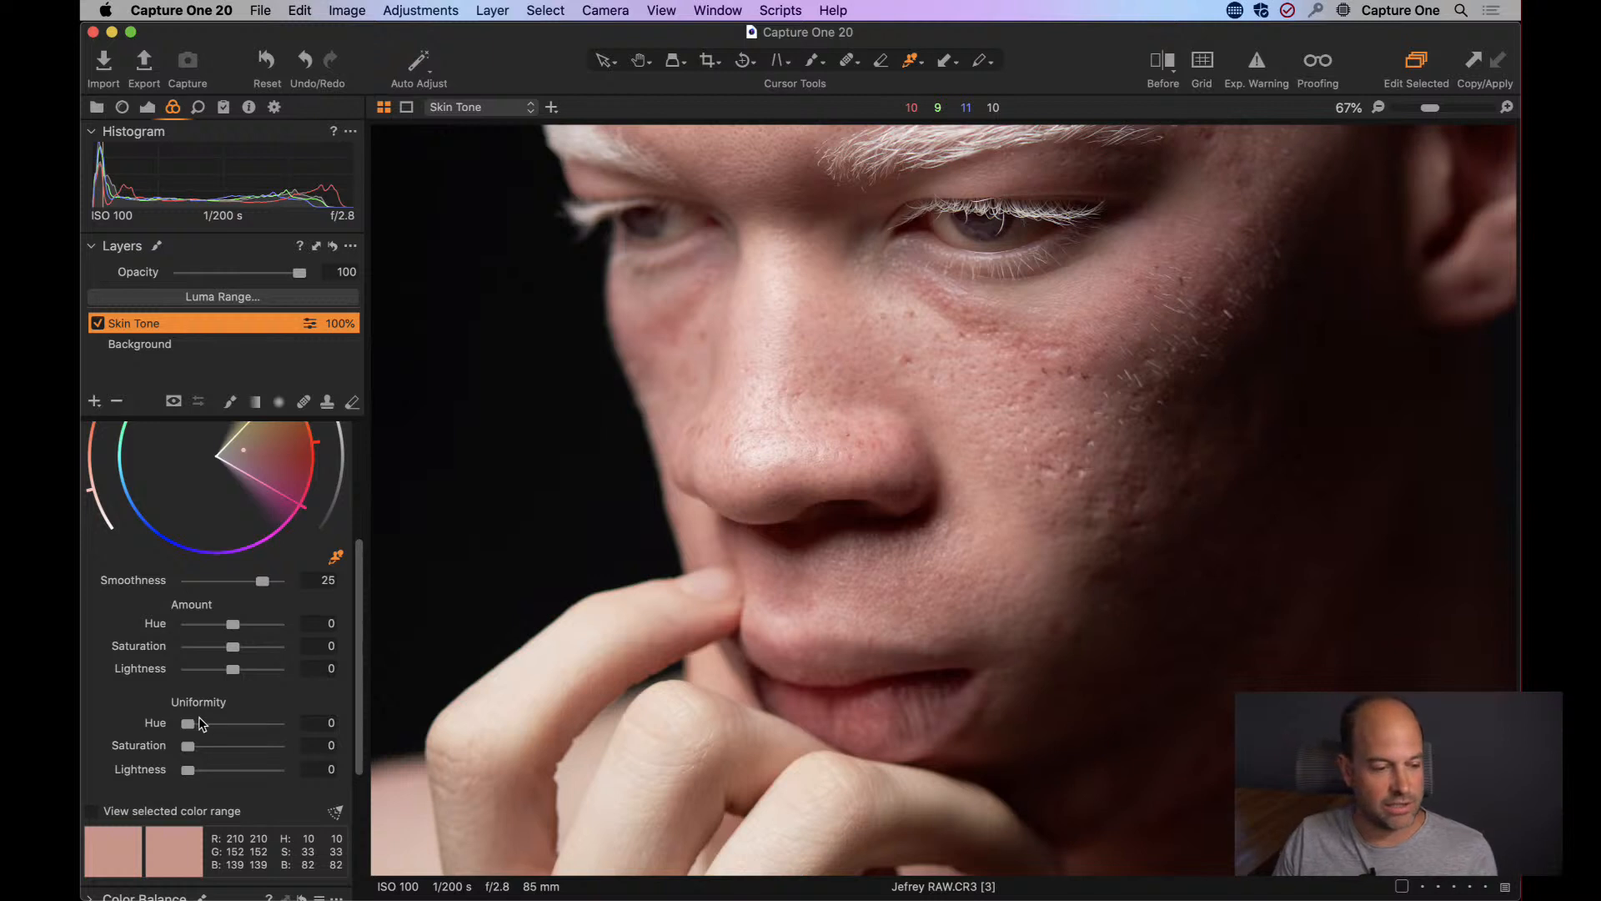
pyautogui.moveTo(189, 731); pyautogui.dragTo(411, 725)
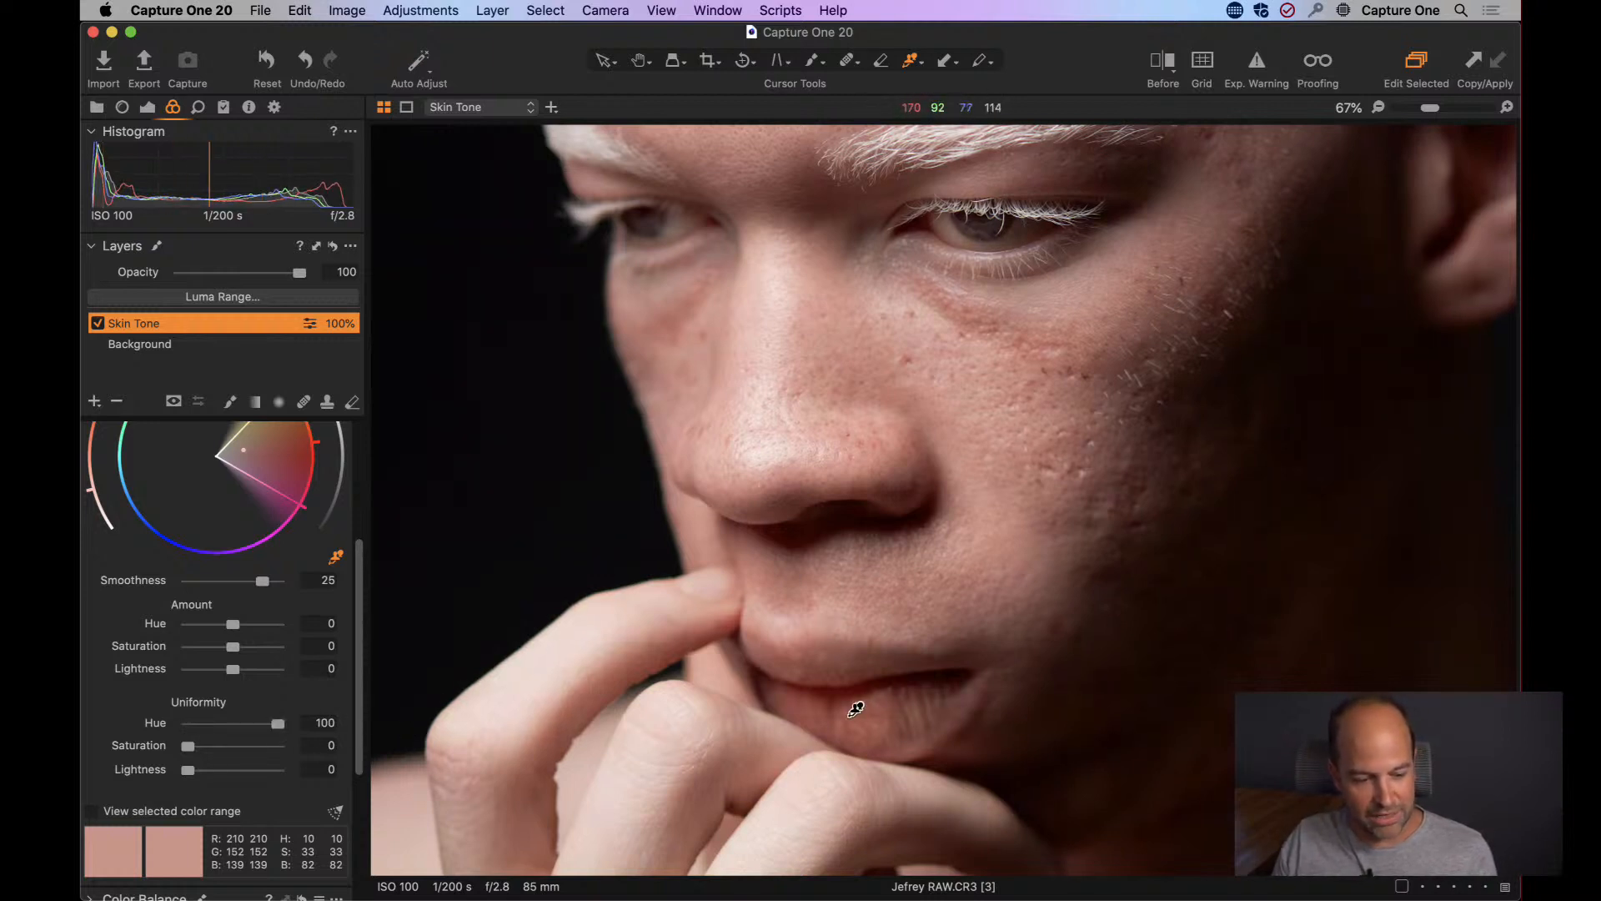
pyautogui.moveTo(278, 725); pyautogui.dragTo(382, 712)
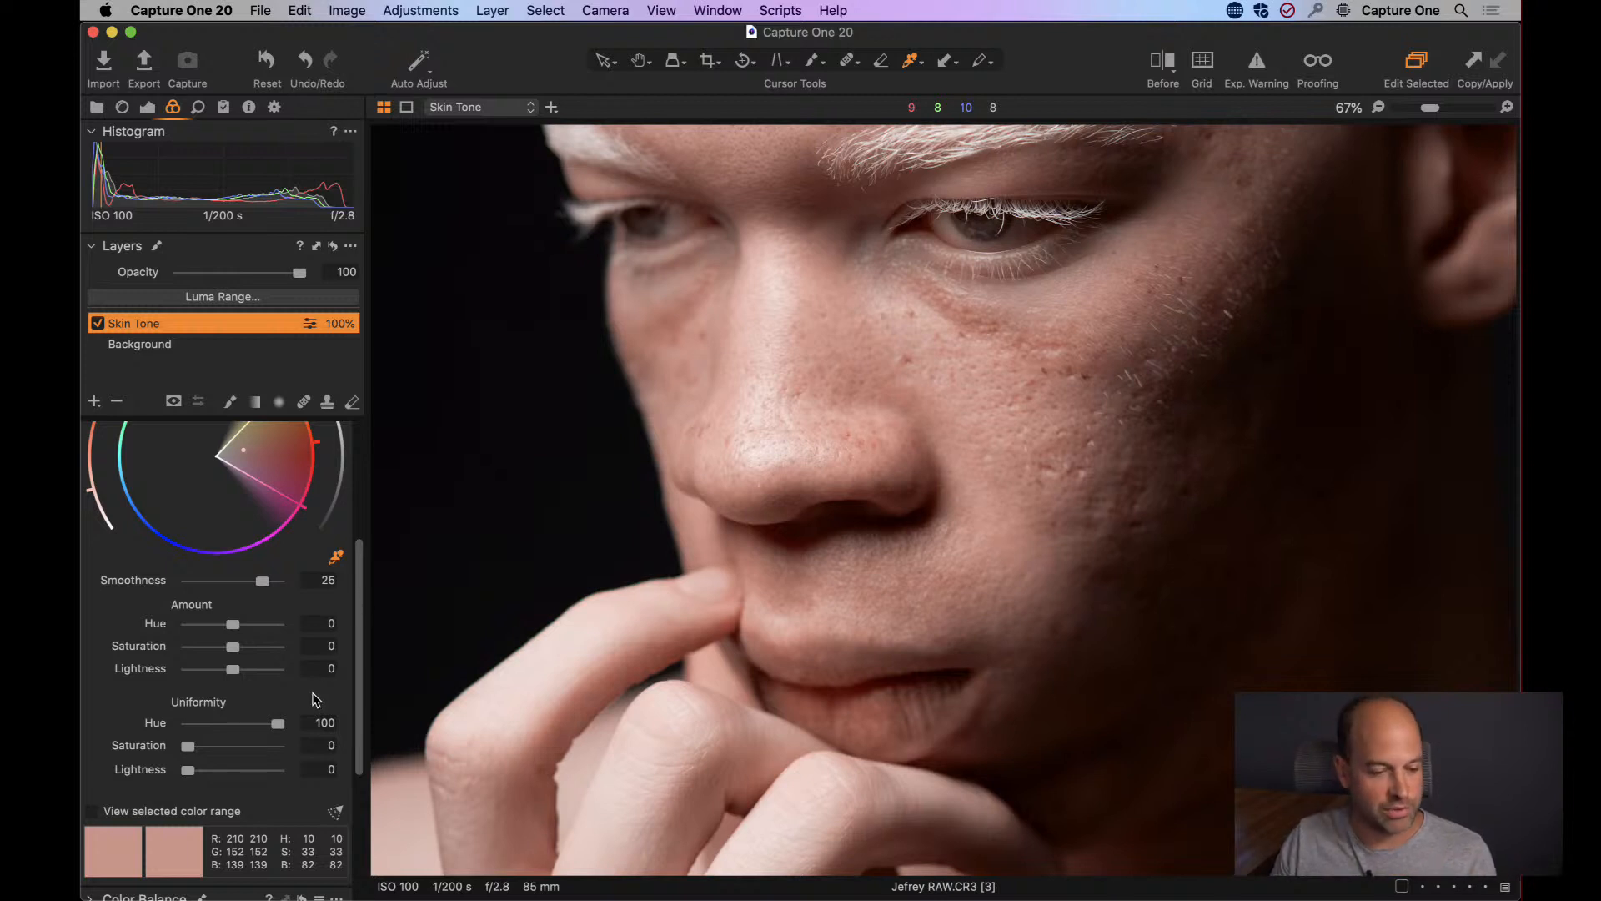
pyautogui.moveTo(281, 729); pyautogui.dragTo(137, 750)
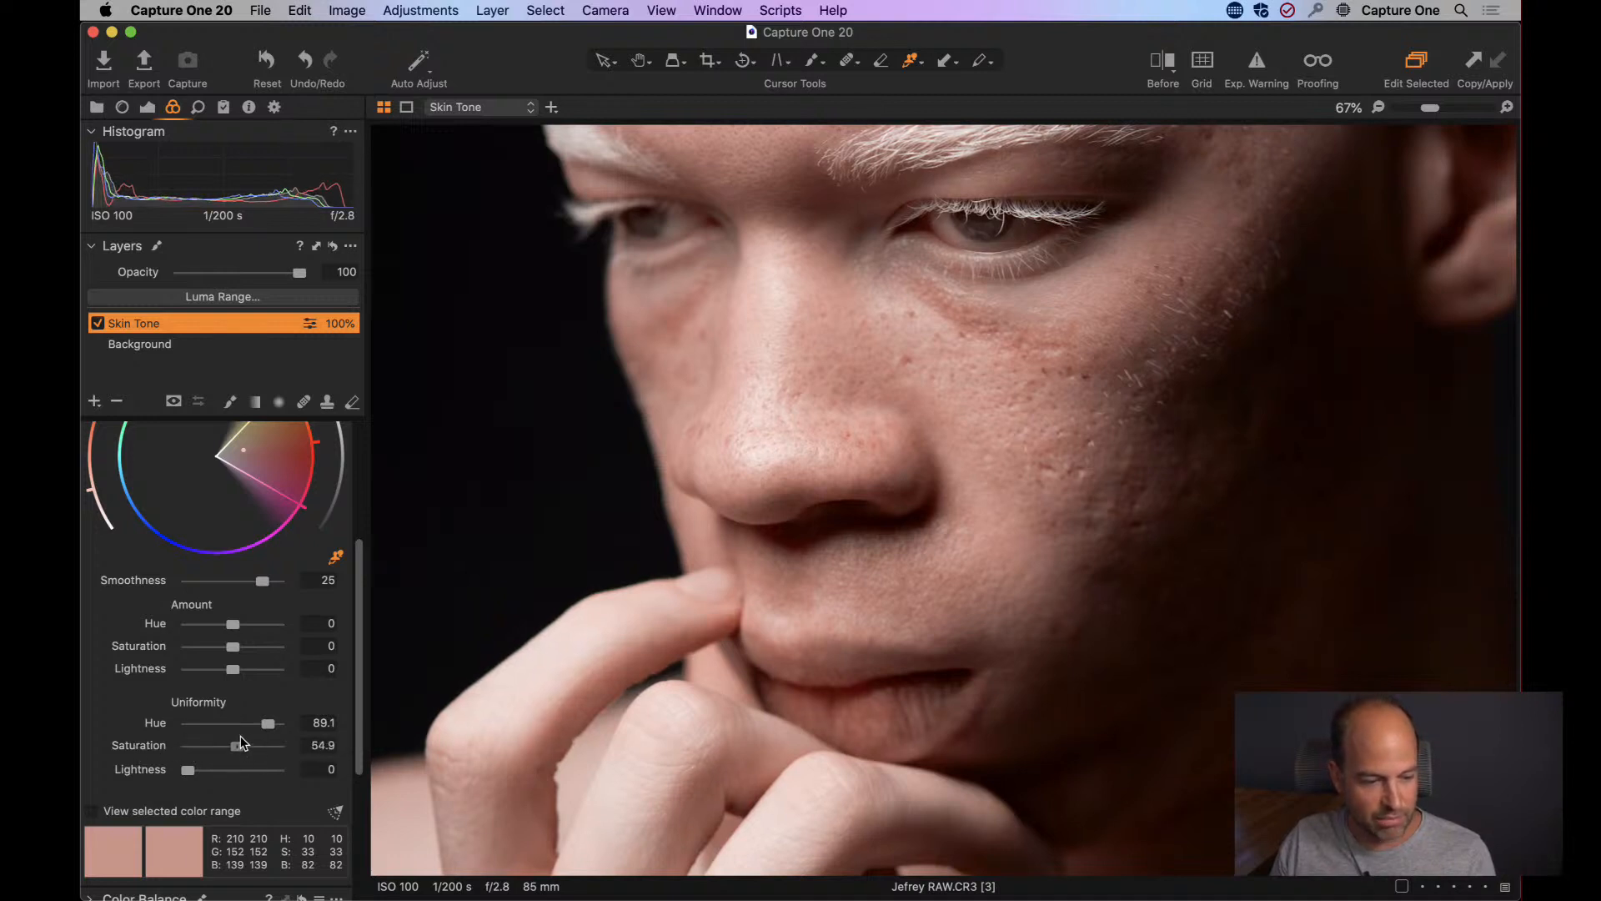
pyautogui.moveTo(241, 737); pyautogui.dragTo(237, 768)
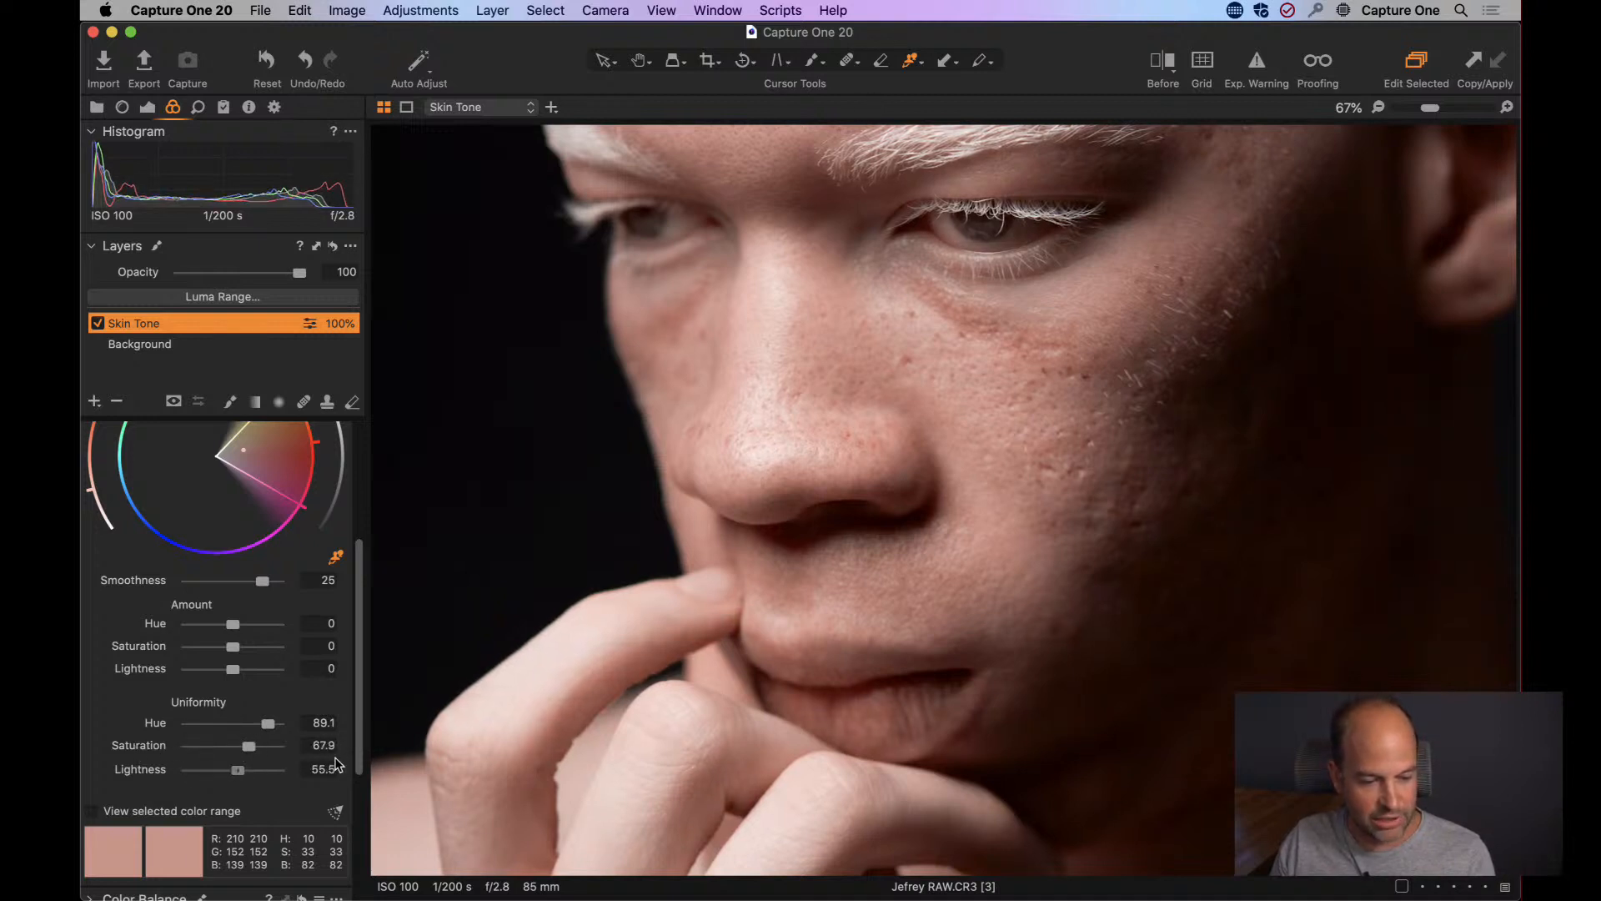
pyautogui.moveTo(337, 764); pyautogui.dragTo(389, 746)
pyautogui.moveTo(278, 769); pyautogui.dragTo(208, 772)
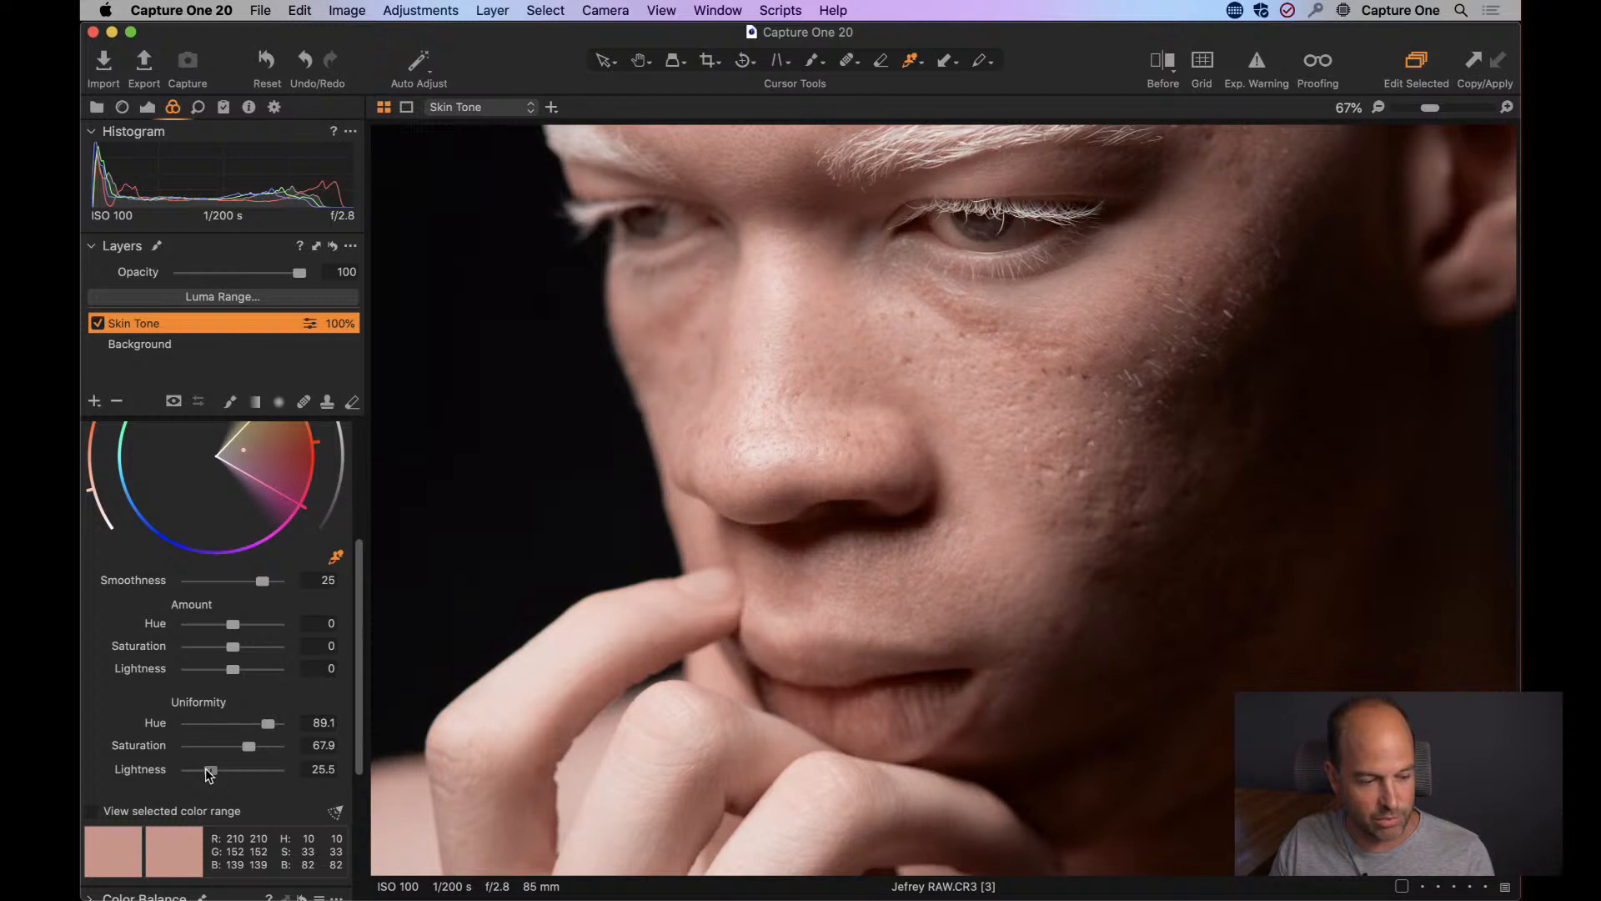
# Compare the whole portrait with the Skin Tone layer off and on.
pyautogui.scroll(5, 317, 667)
pyautogui.scroll(-4, 250, 751)
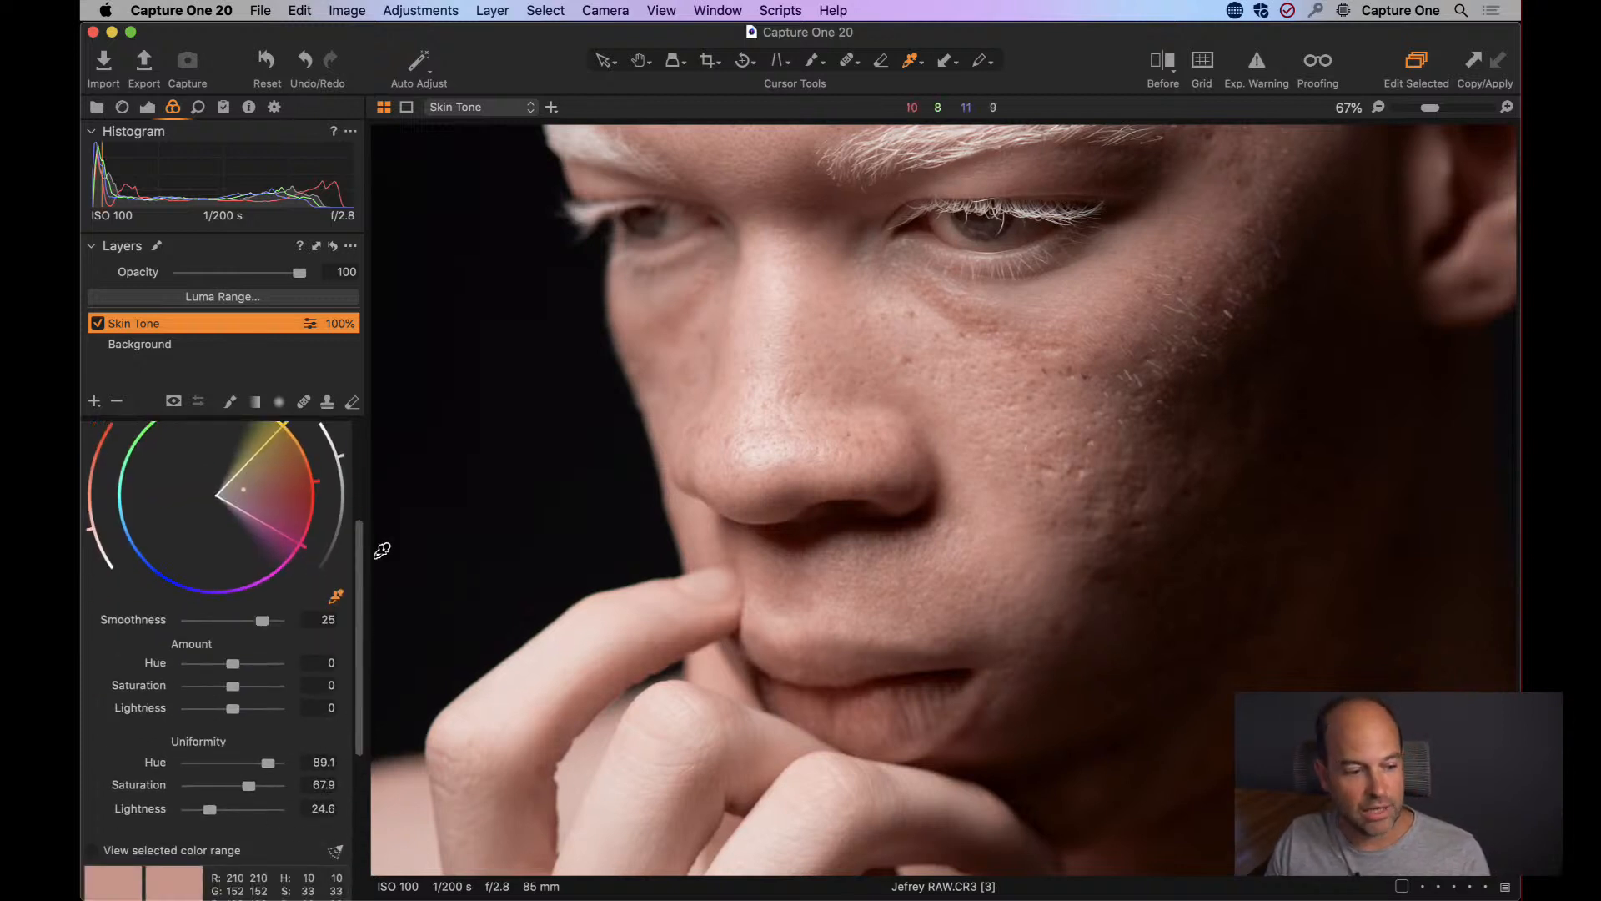
pyautogui.moveTo(356, 537); pyautogui.dragTo(371, 435)
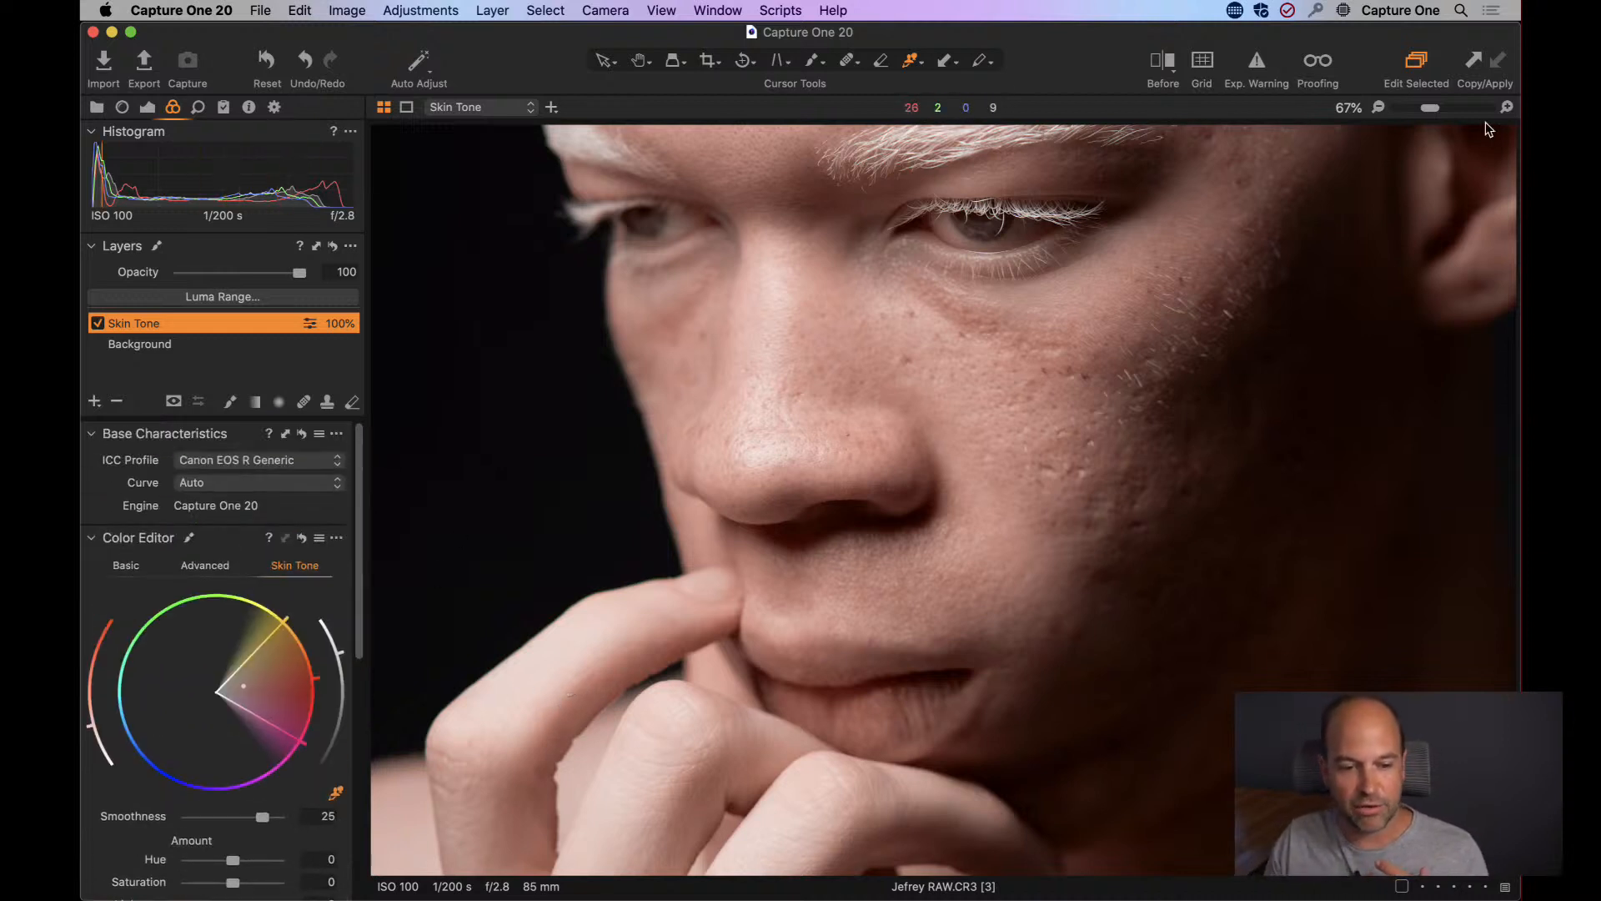
pyautogui.moveTo(1431, 111); pyautogui.dragTo(1409, 108)
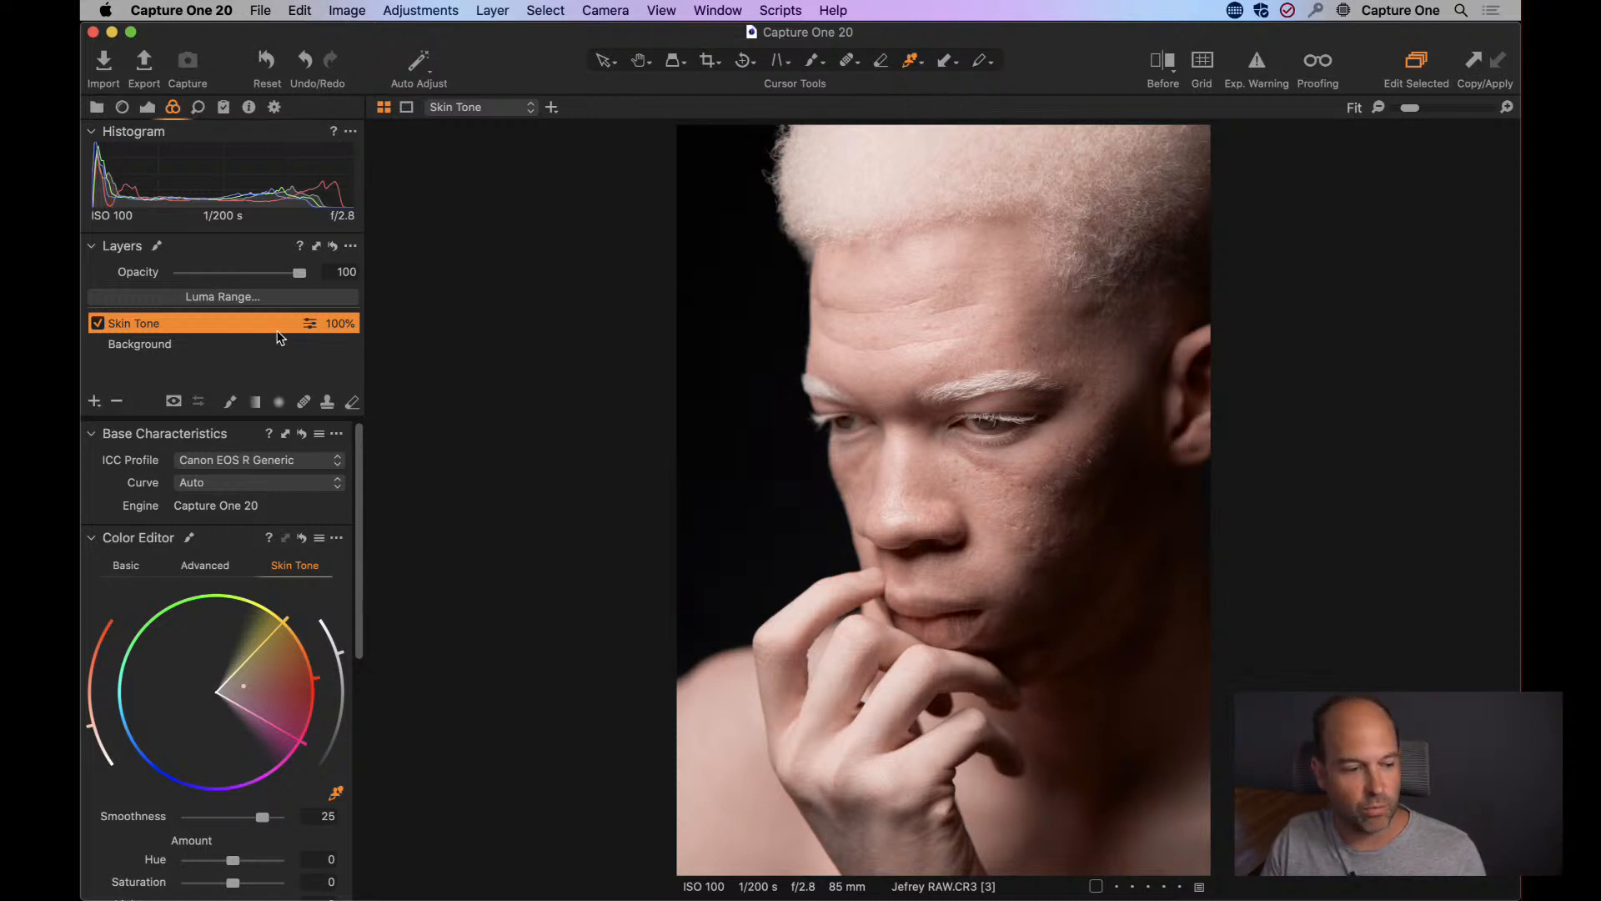
pyautogui.click(97, 323)
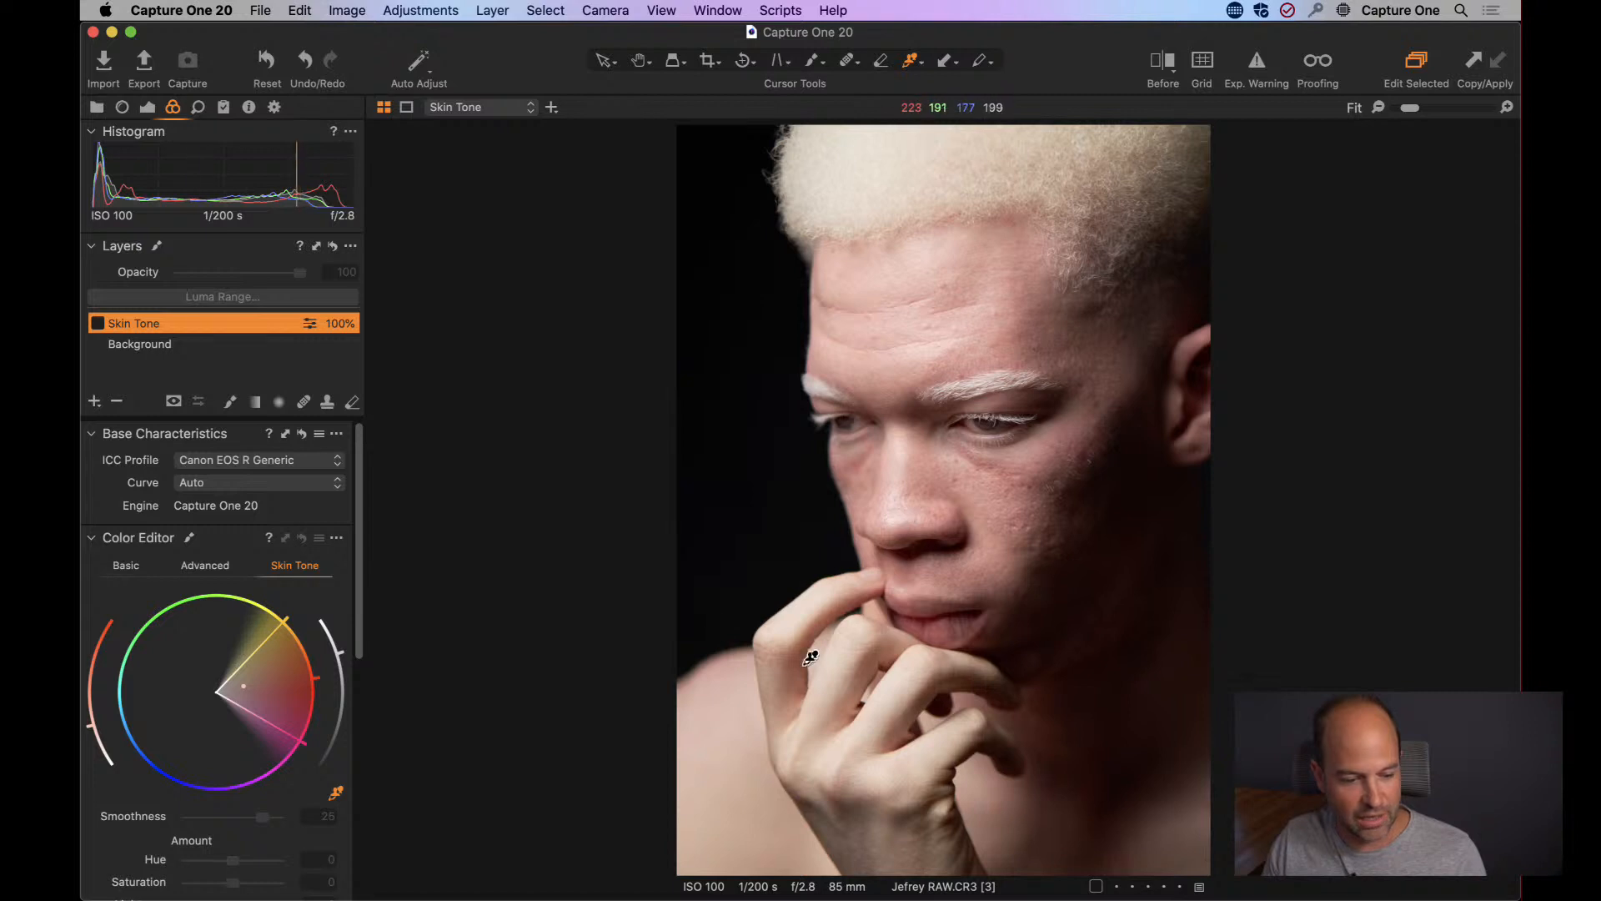
pyautogui.click(98, 324)
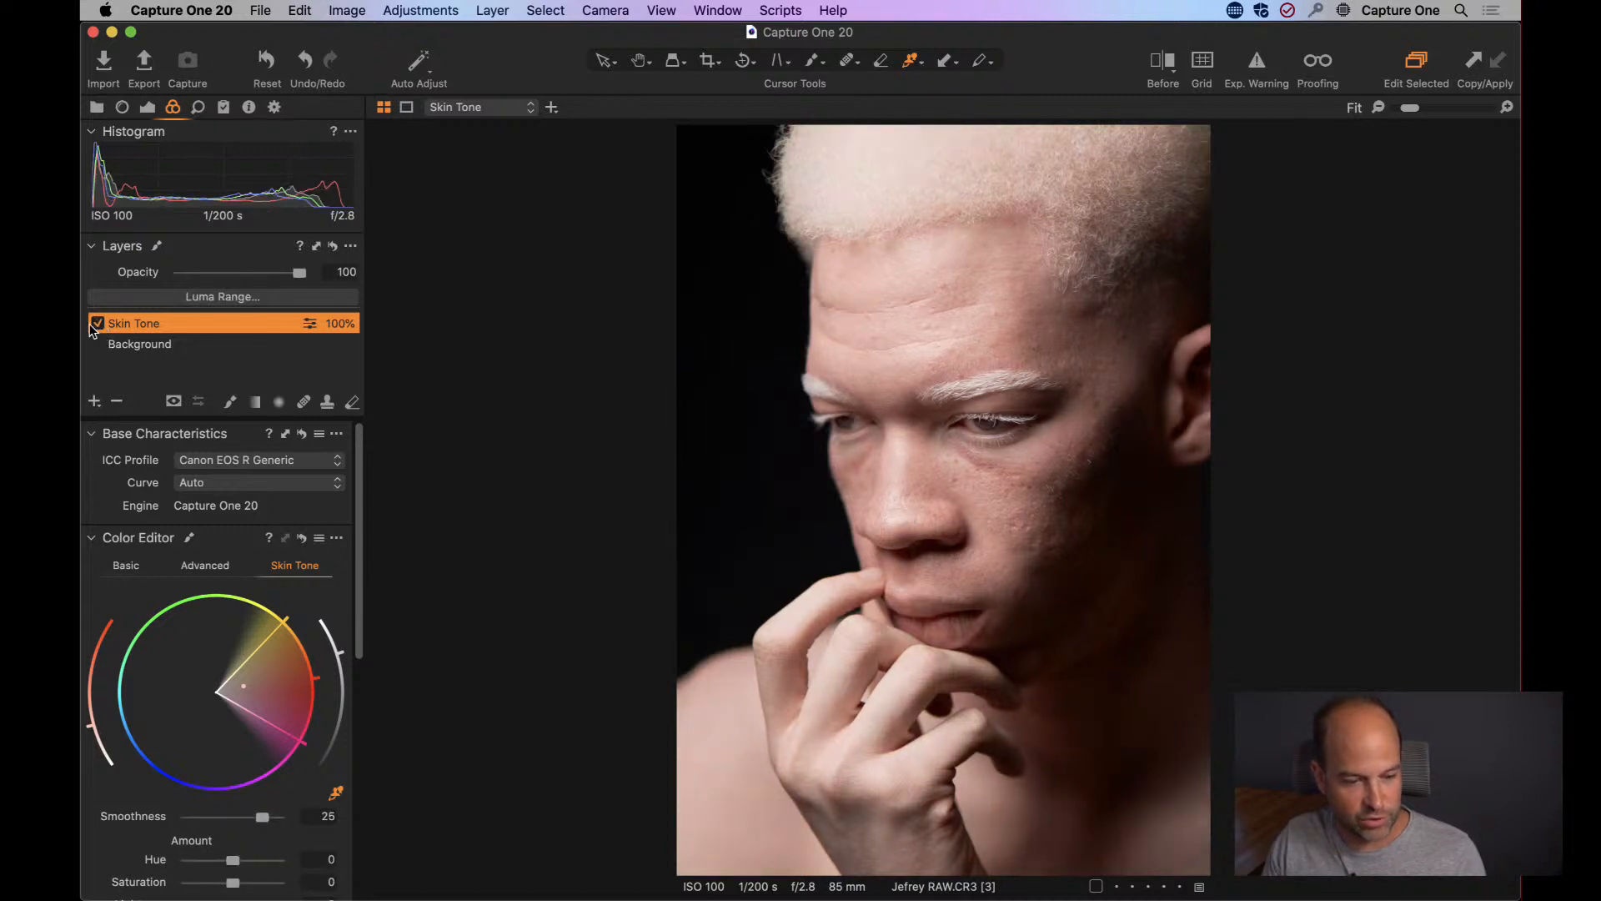
pyautogui.click(96, 324)
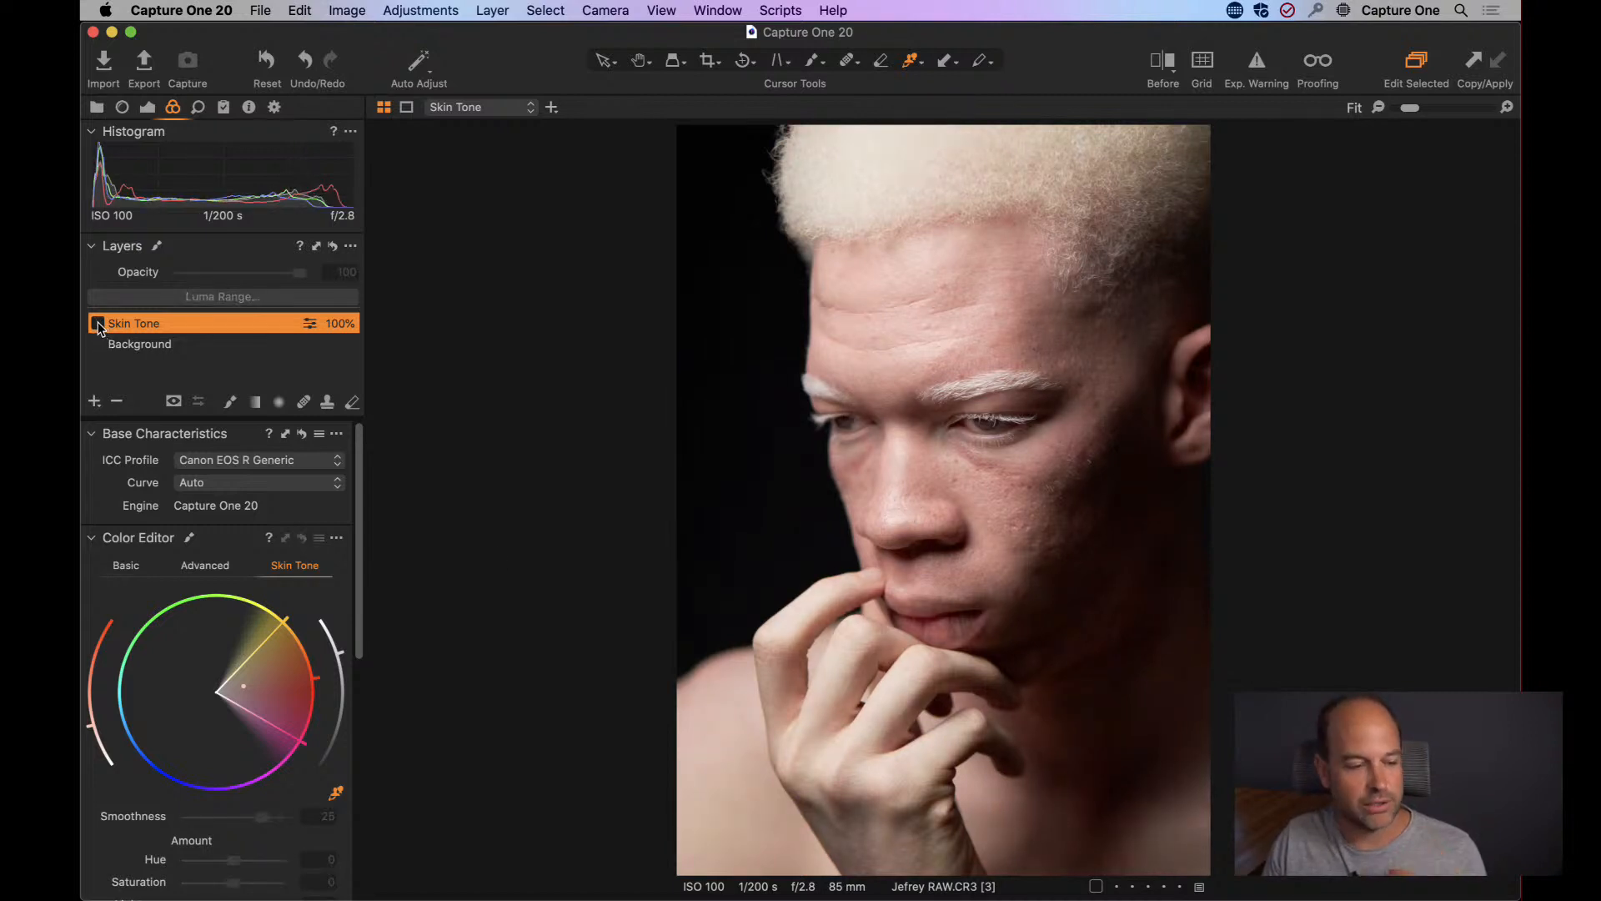
pyautogui.click(97, 323)
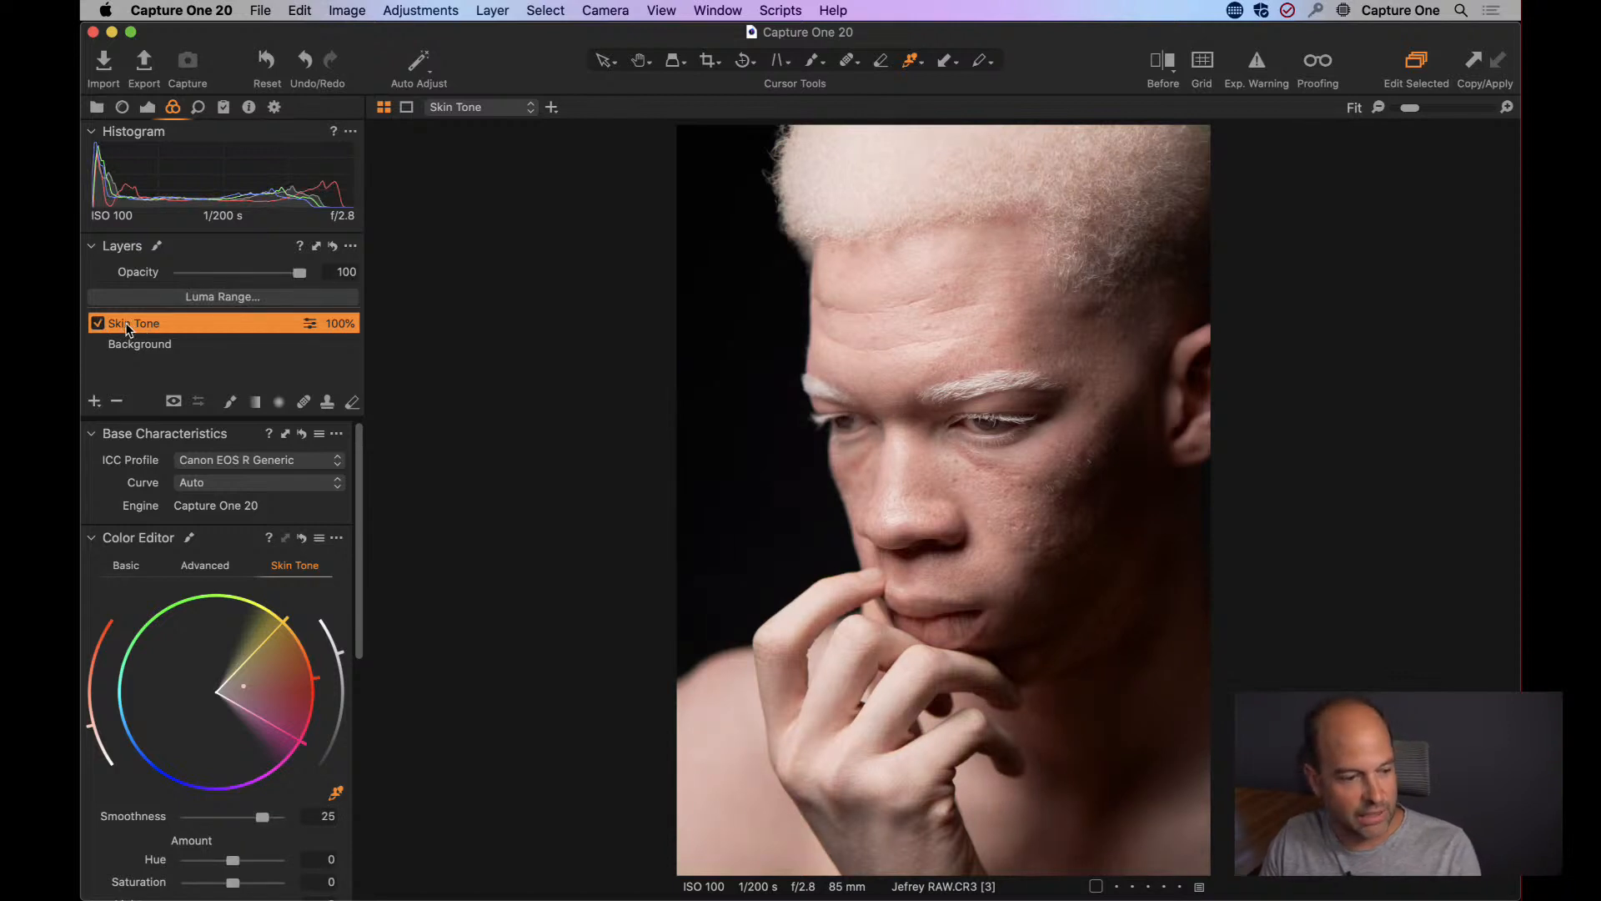
# Clear the mask of the Skin Tone layer.
pyautogui.rightClick(127, 328)
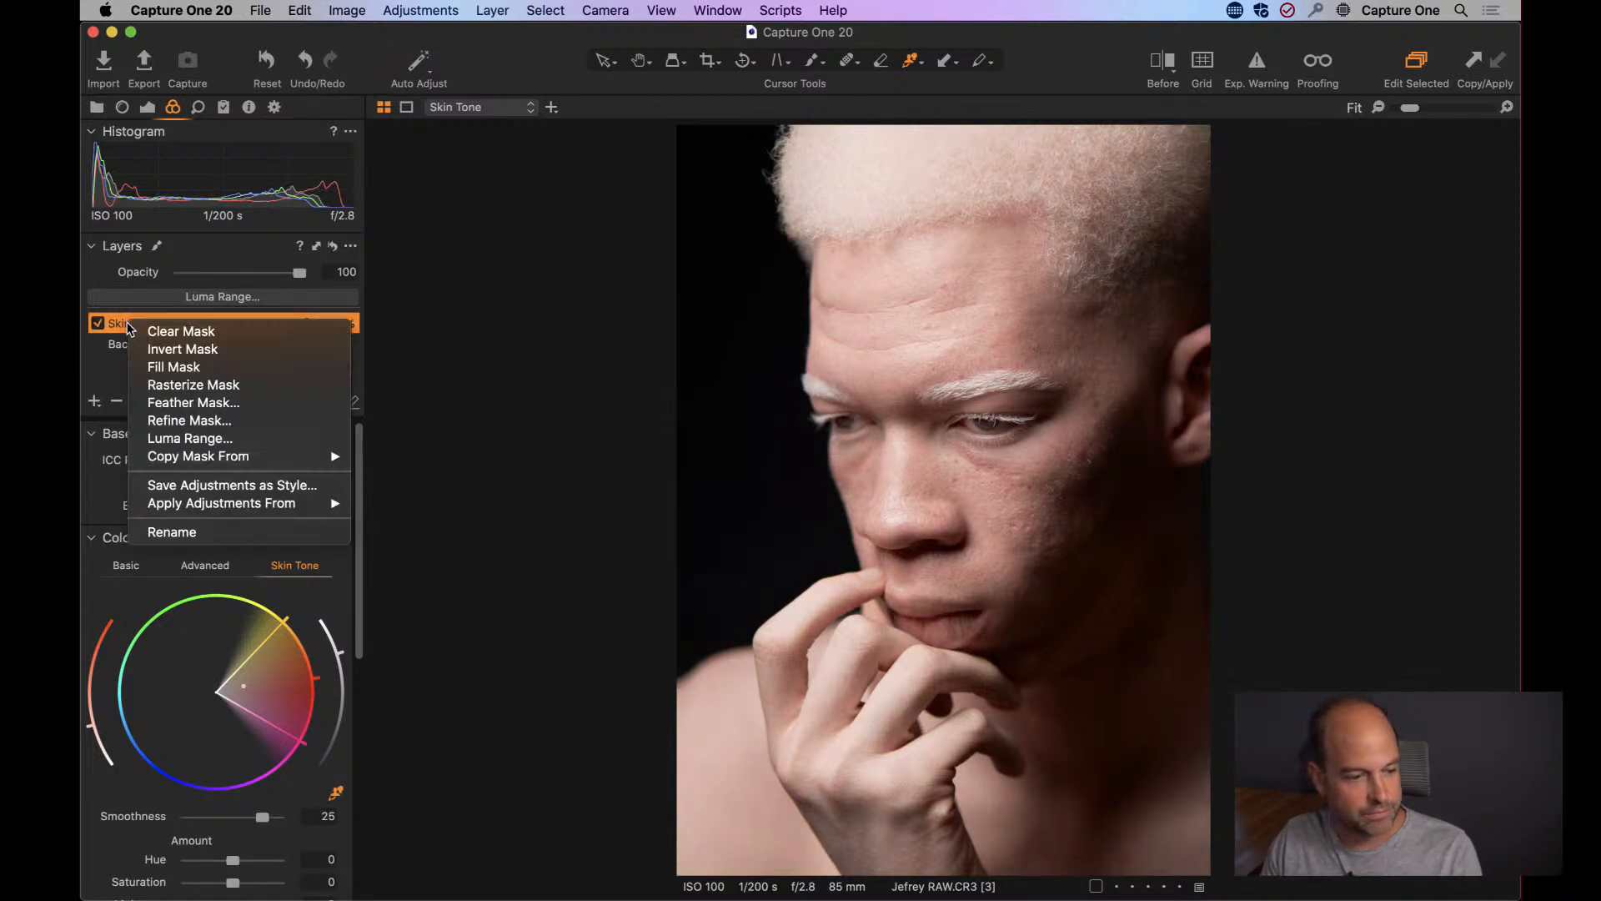
pyautogui.click(170, 332)
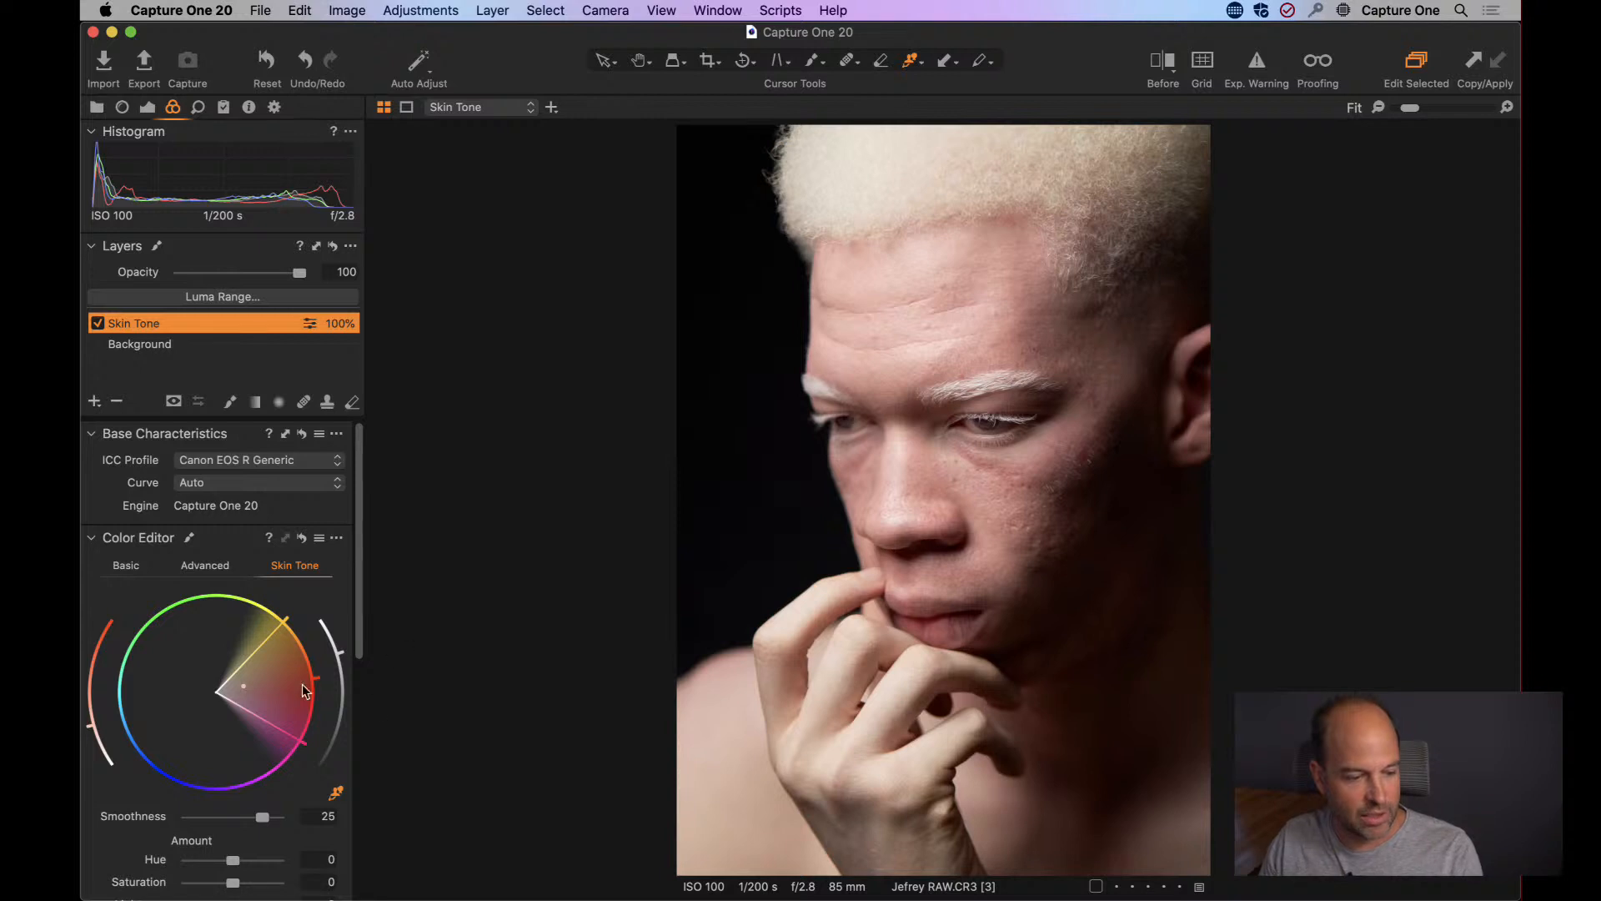
# Pick the mask brush for the Skin Tone layer and set size 190, hardness 13, opacity 100 and flow 8.
pyautogui.moveTo(355, 636); pyautogui.dragTo(372, 727)
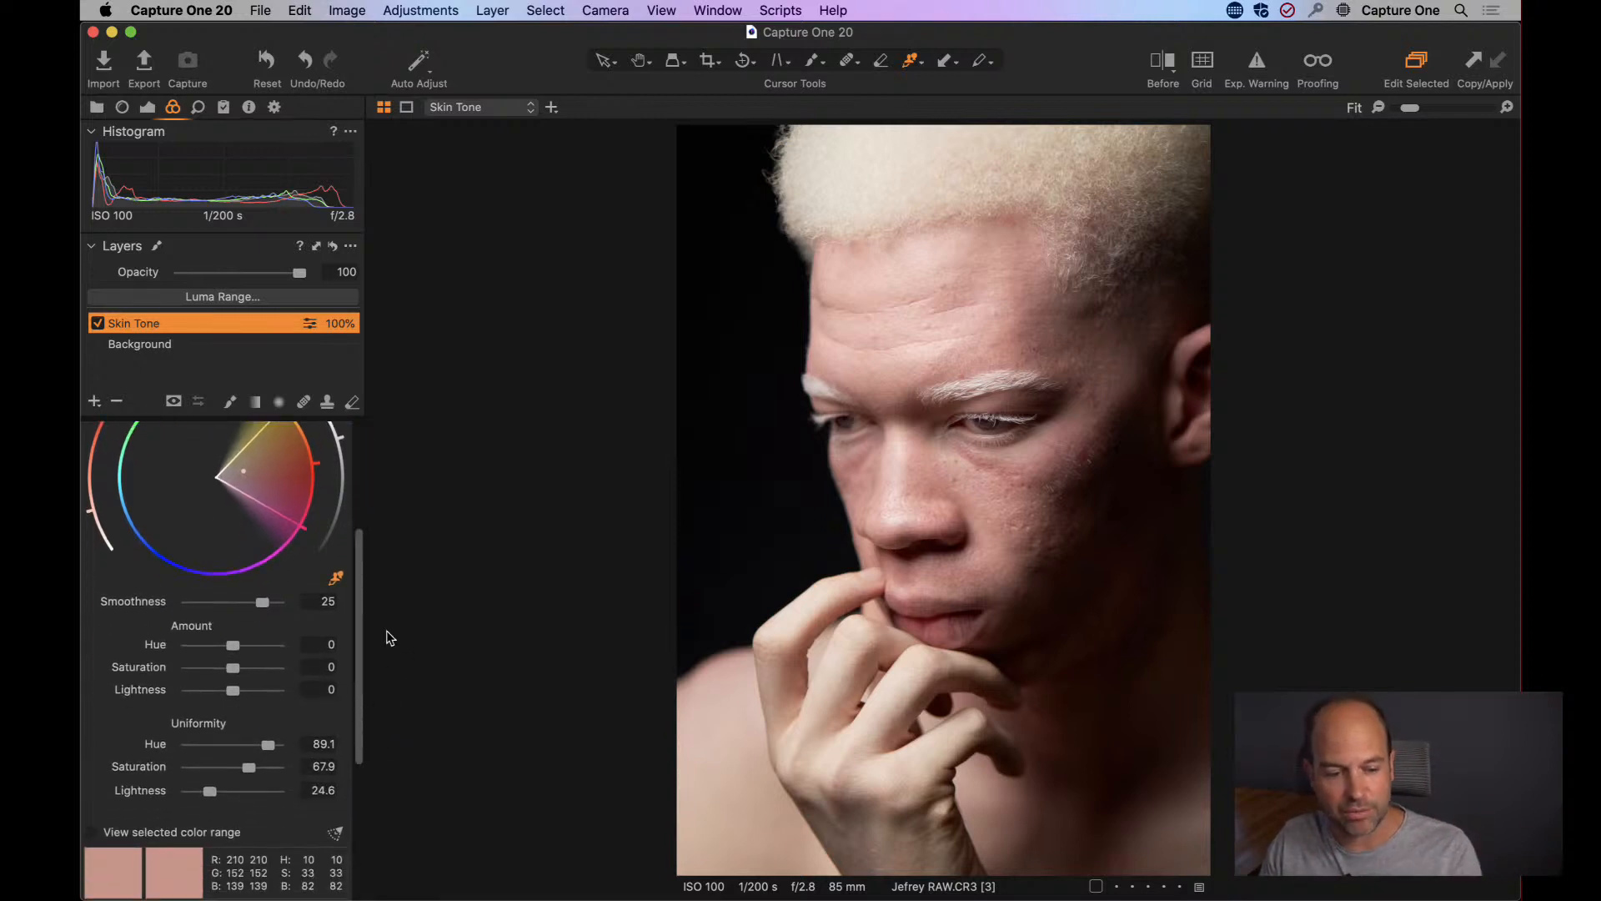
pyautogui.press('super+plus')
pyautogui.press('super+plus')
pyautogui.press('super+plus')
pyautogui.press('super+plus')
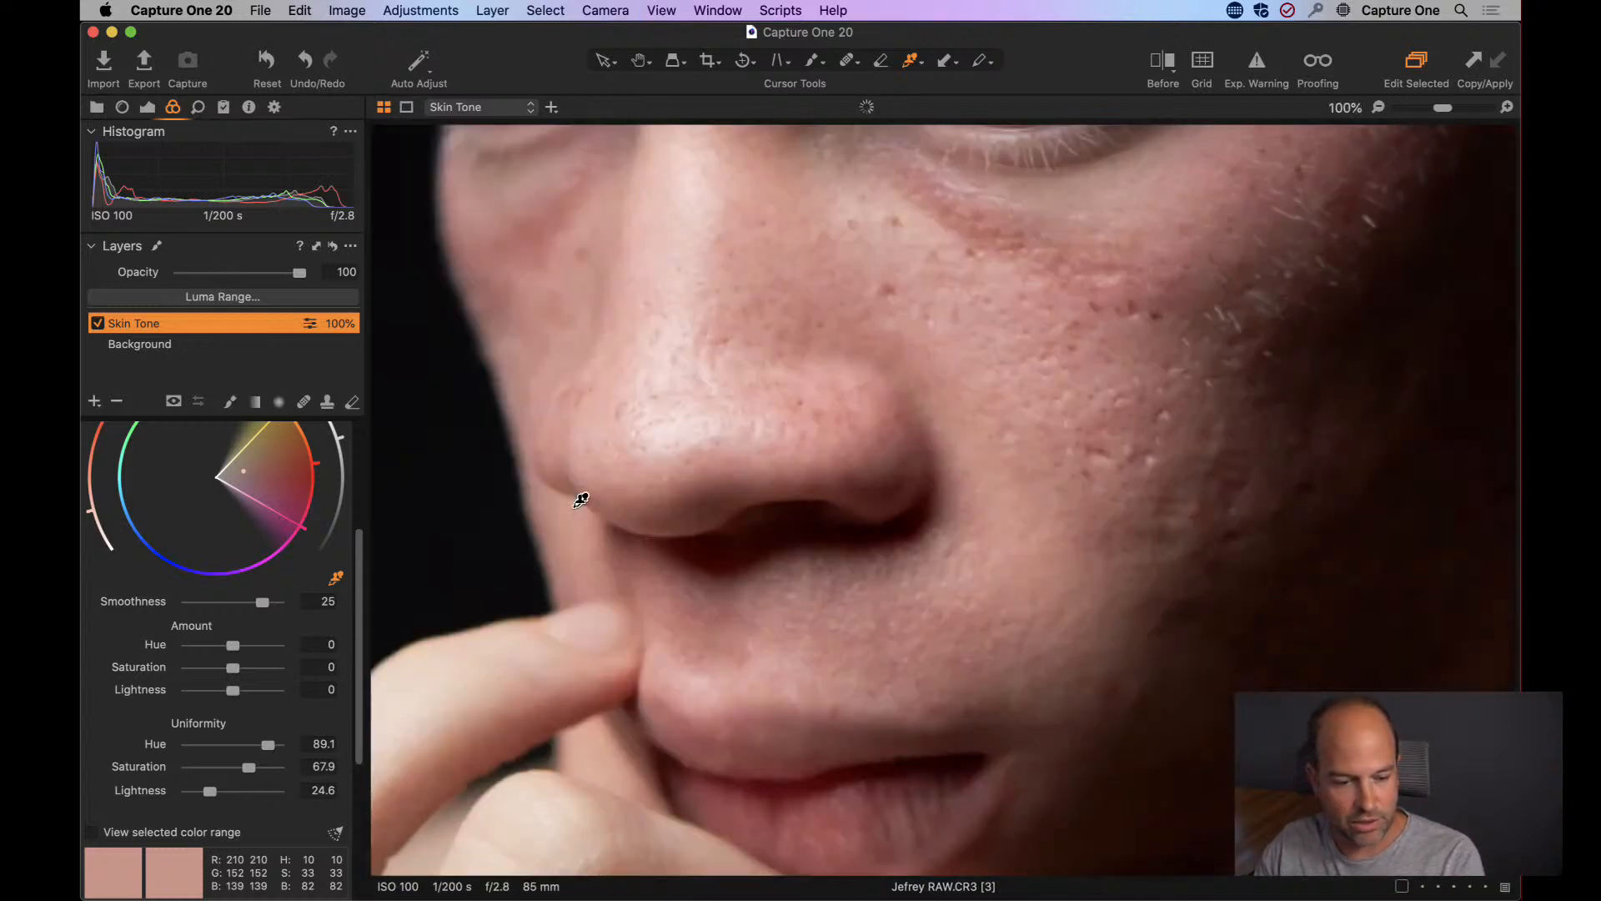
pyautogui.press('space')
pyautogui.moveTo(1266, 567); pyautogui.dragTo(940, 411)
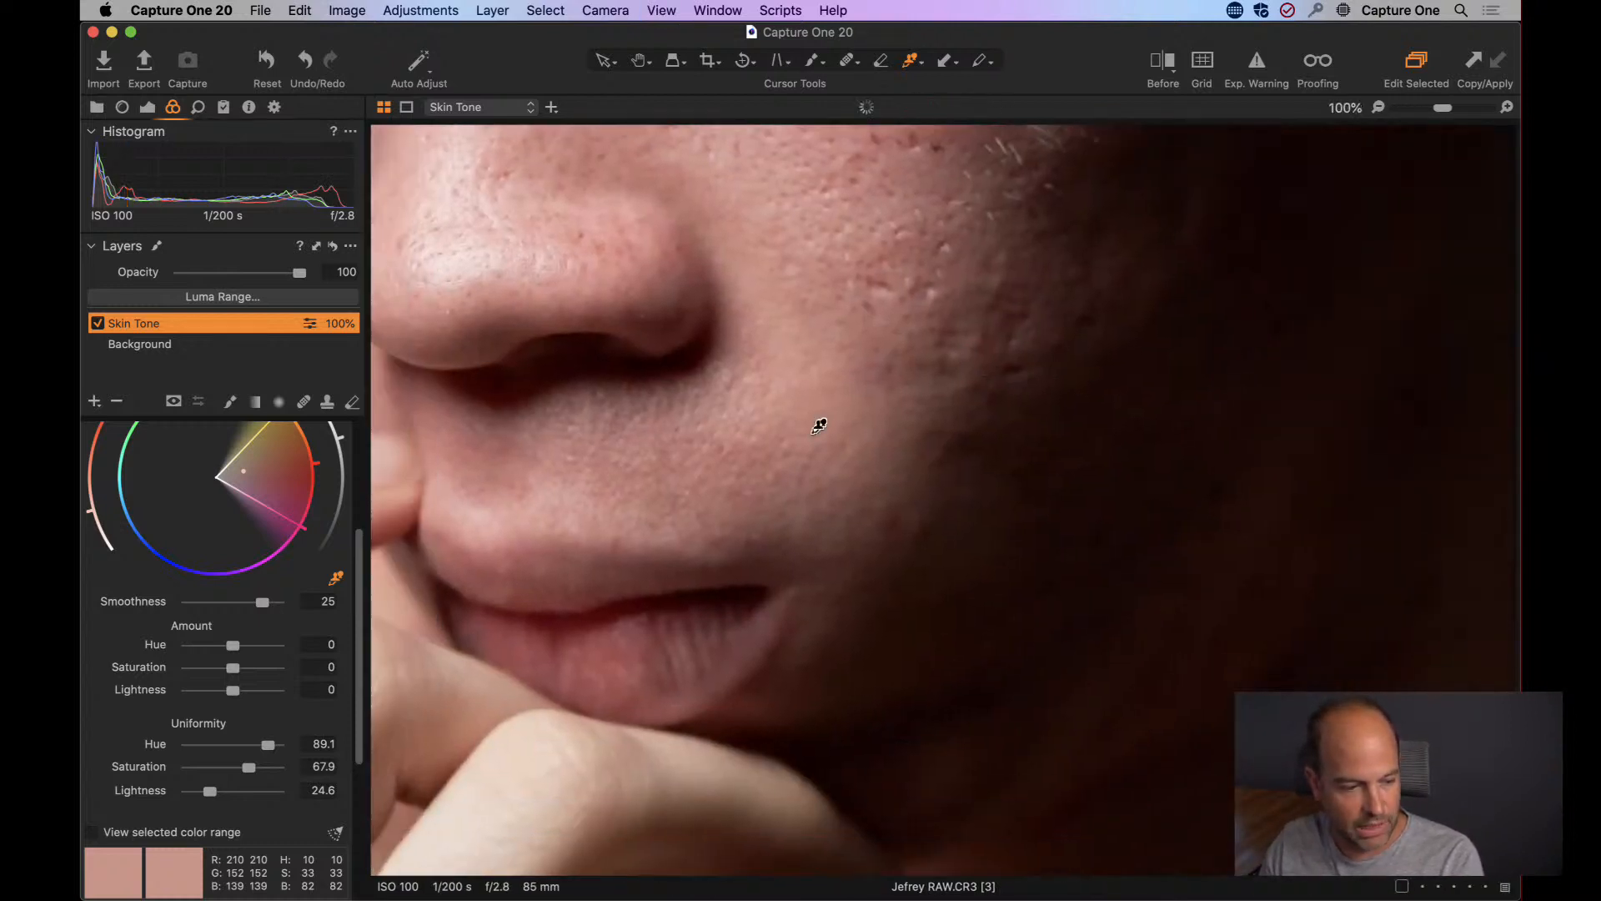
pyautogui.click(231, 403)
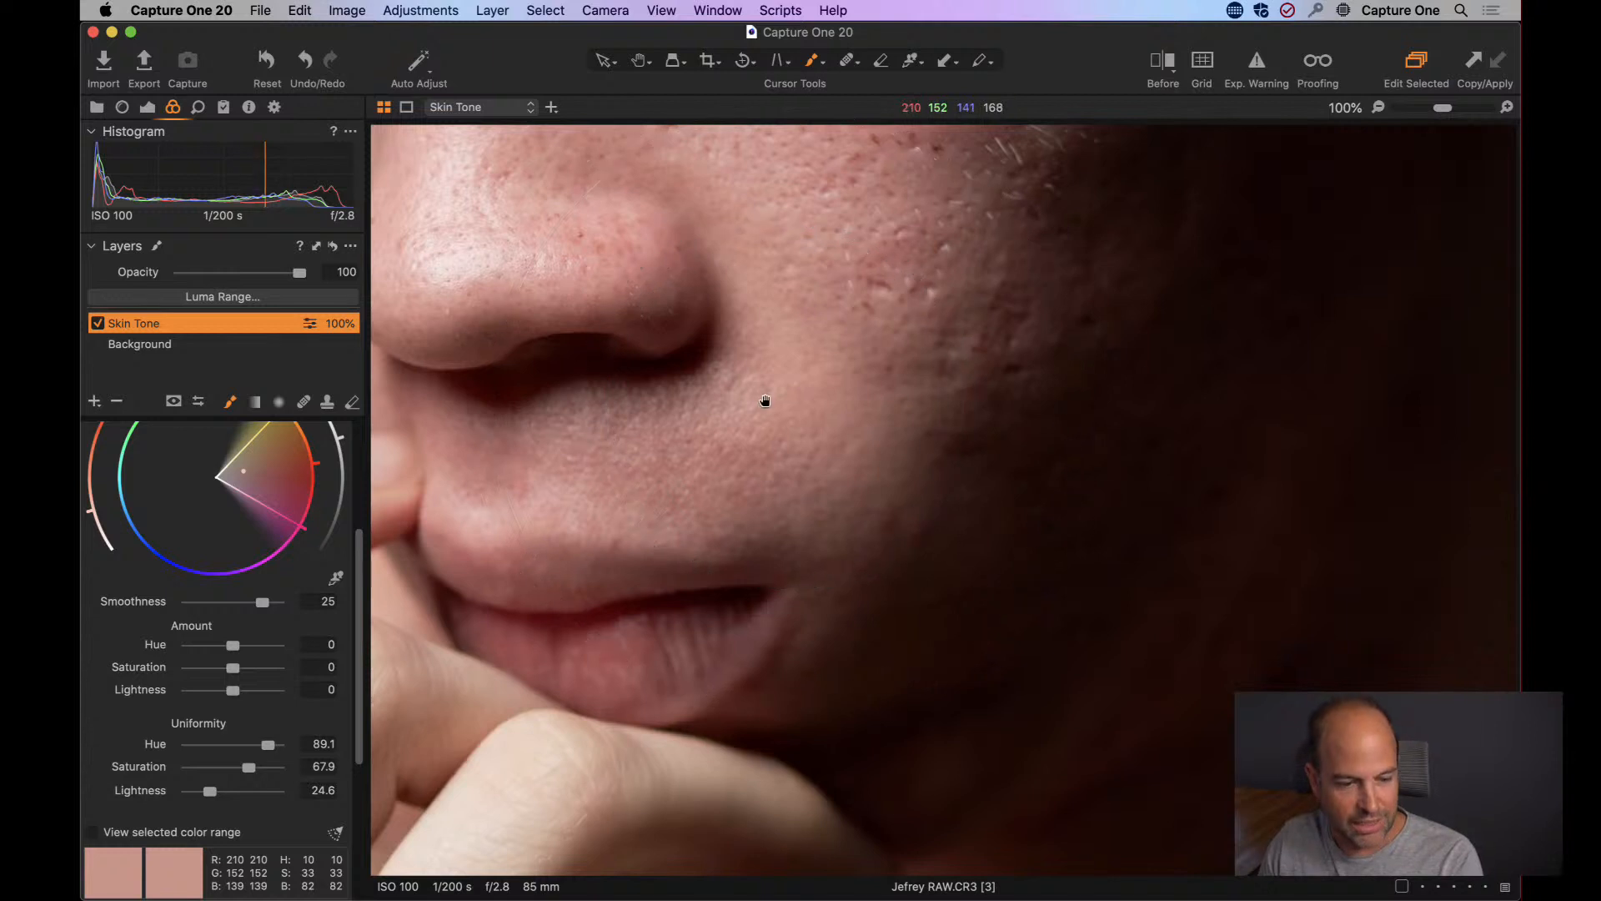
pyautogui.press('space')
pyautogui.moveTo(761, 400); pyautogui.dragTo(922, 475)
pyautogui.press('super+minus')
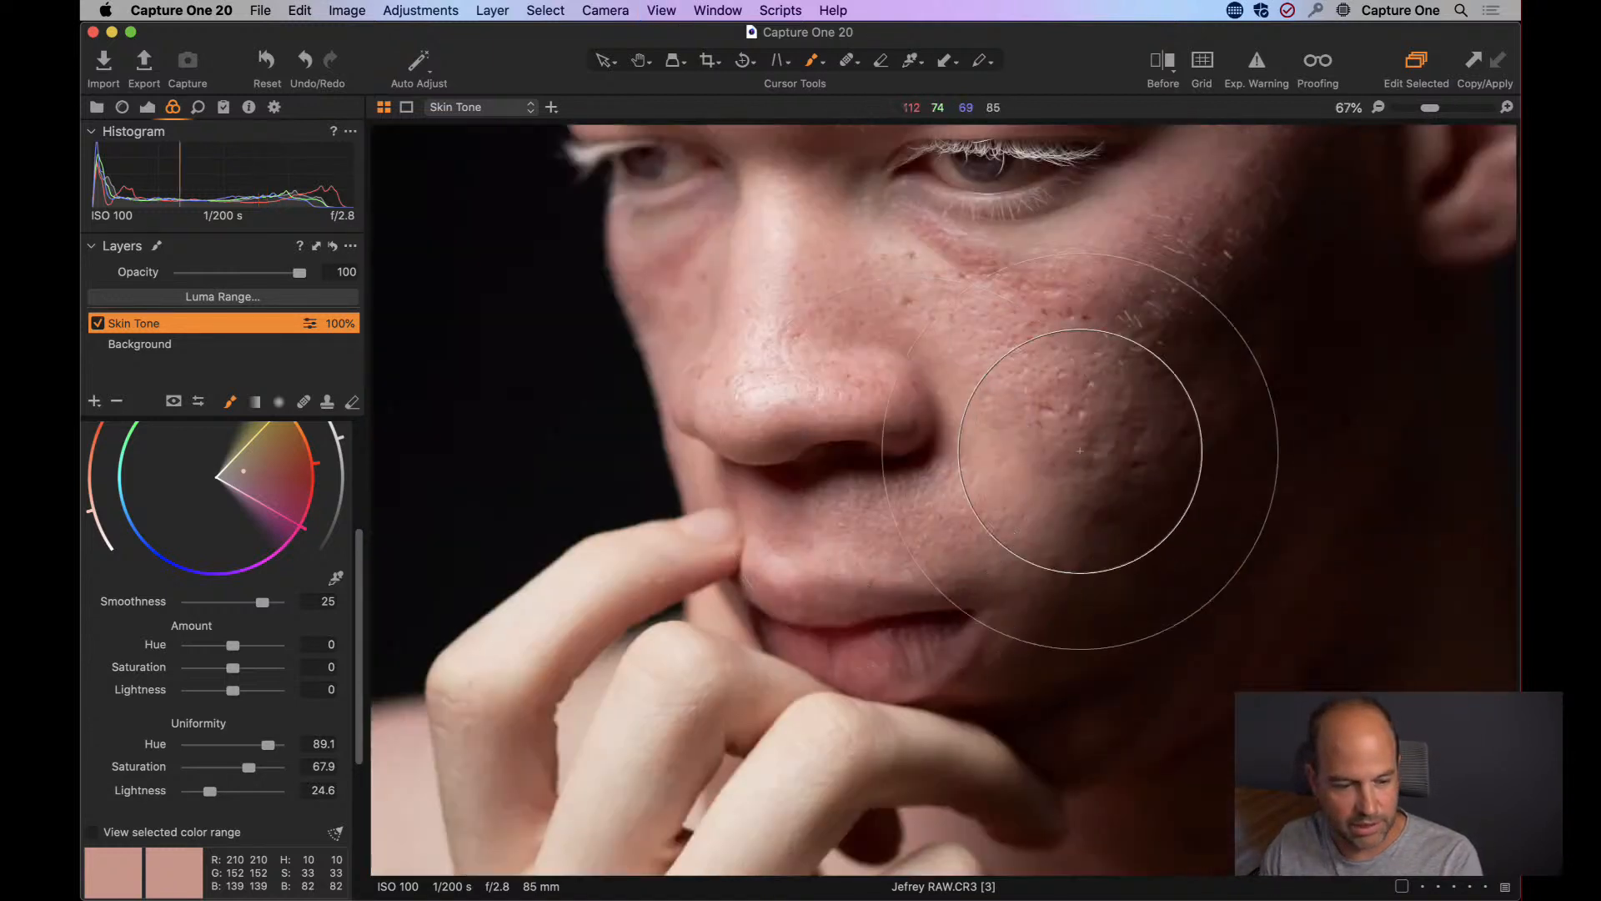
pyautogui.rightClick(953, 457)
pyautogui.moveTo(933, 434); pyautogui.dragTo(882, 457)
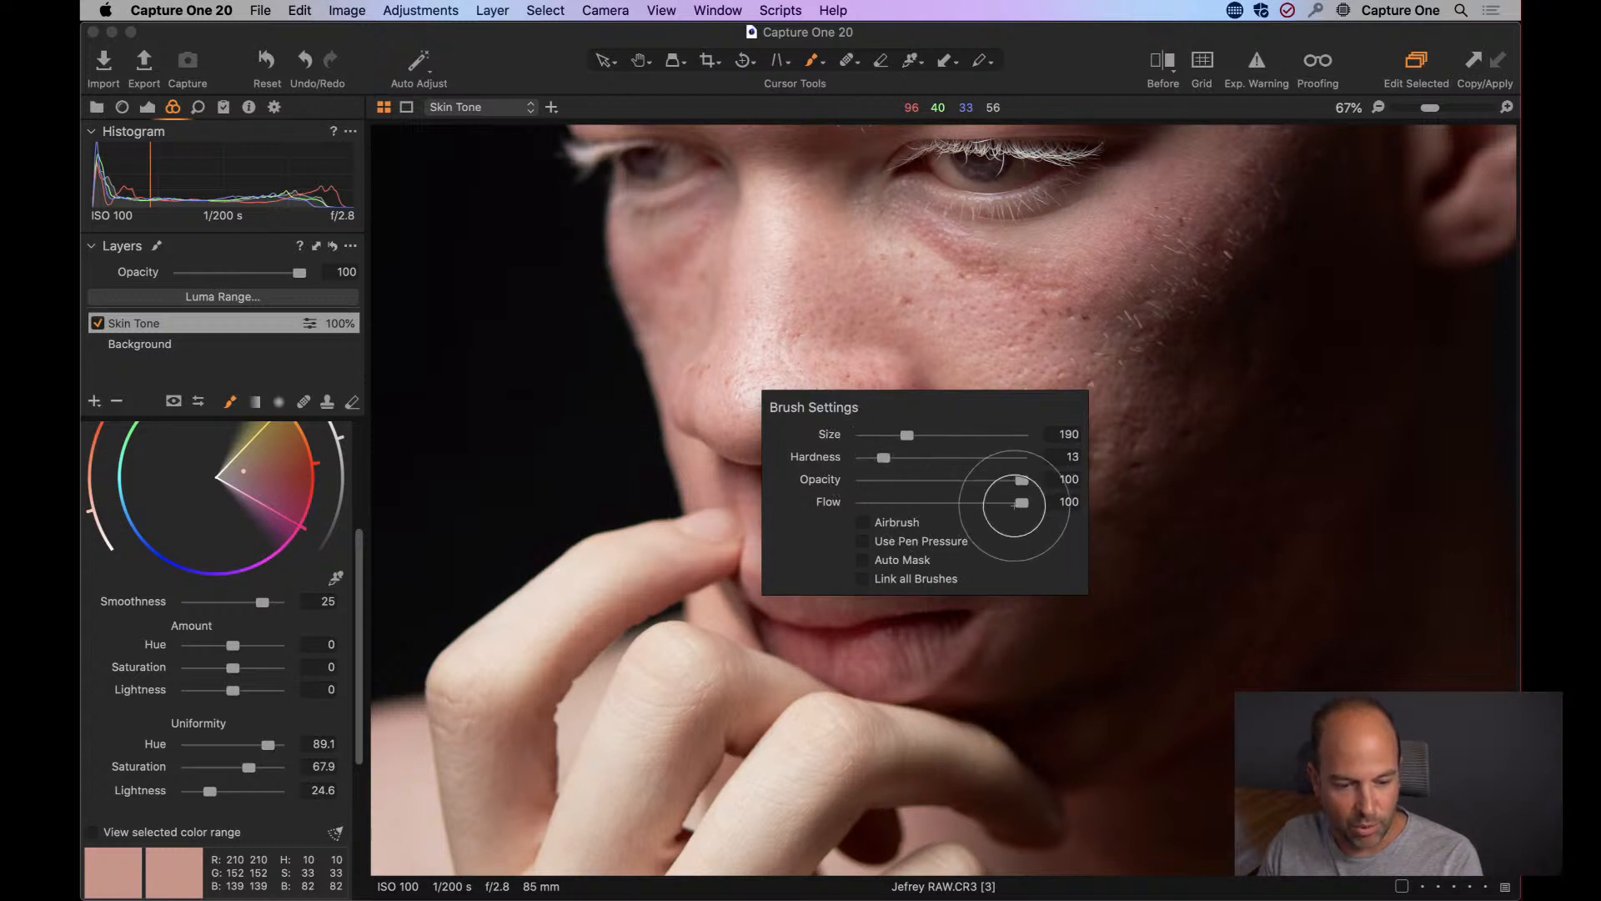
pyautogui.moveTo(1021, 502); pyautogui.dragTo(867, 505)
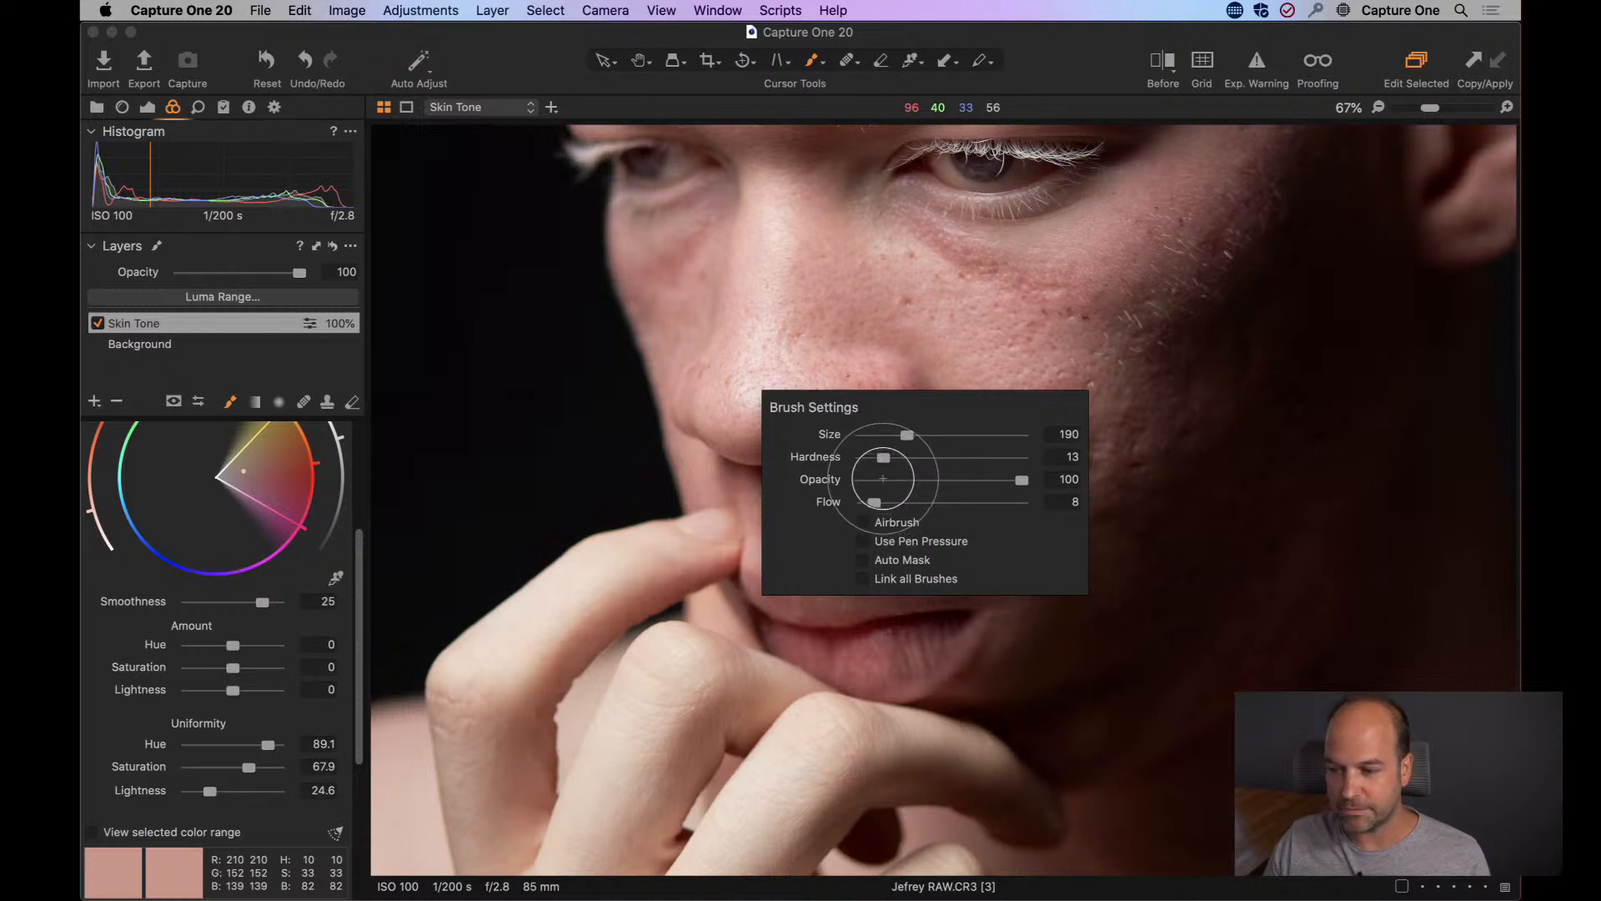
pyautogui.click(959, 300)
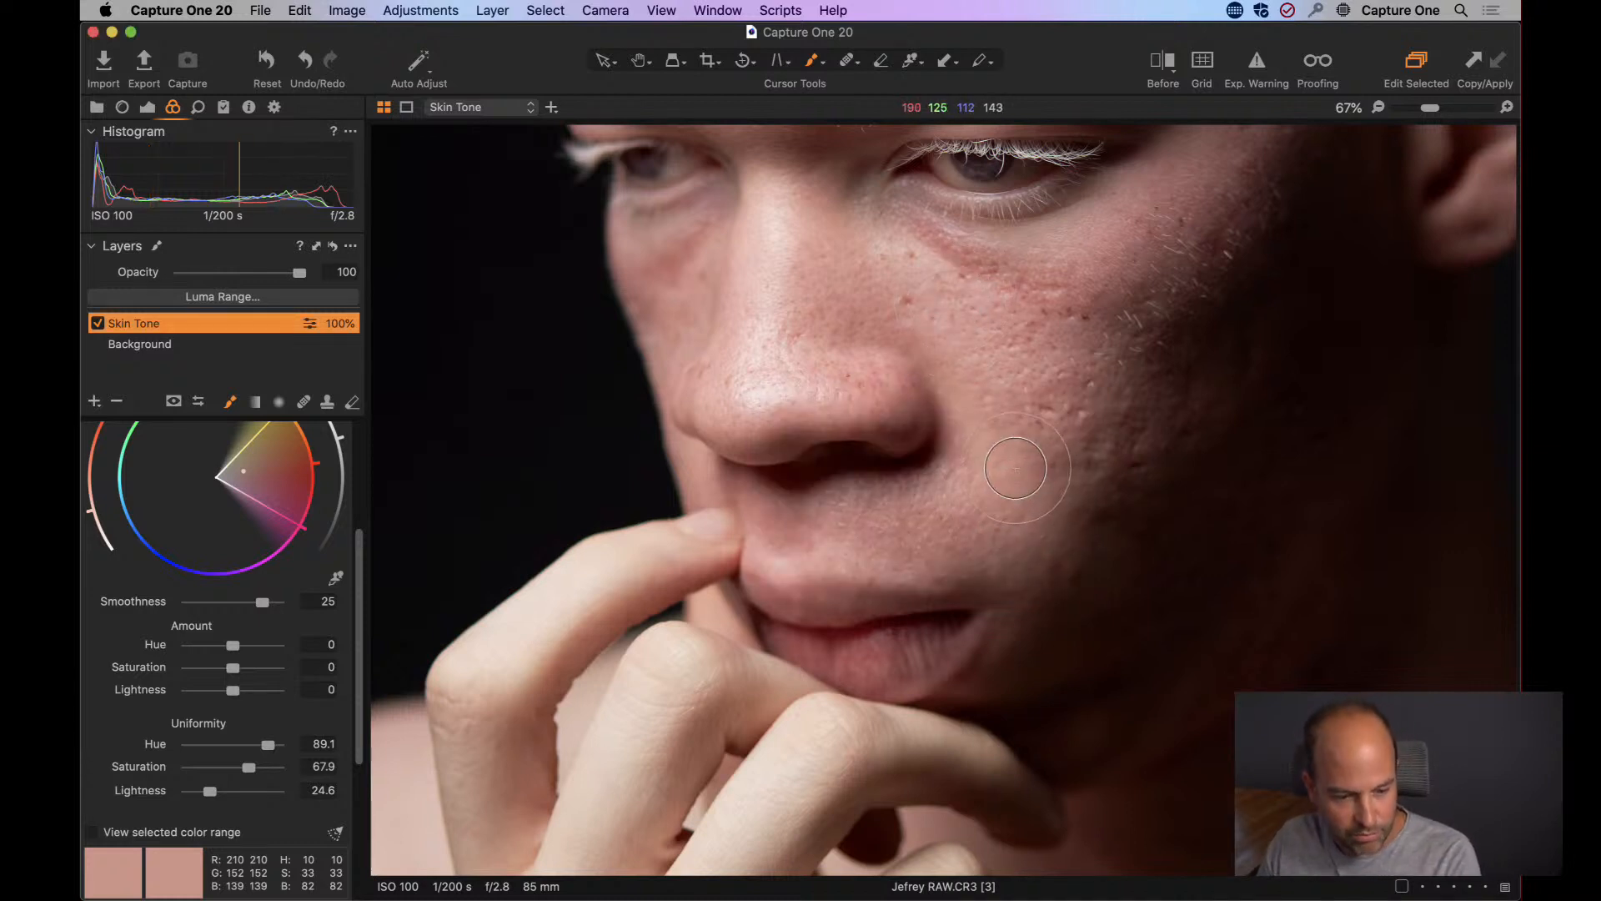
# Paint the Skin Tone mask over the reddish cheek and the skin below the eye with a slightly larger brush.
pyautogui.rightClick(1016, 471)
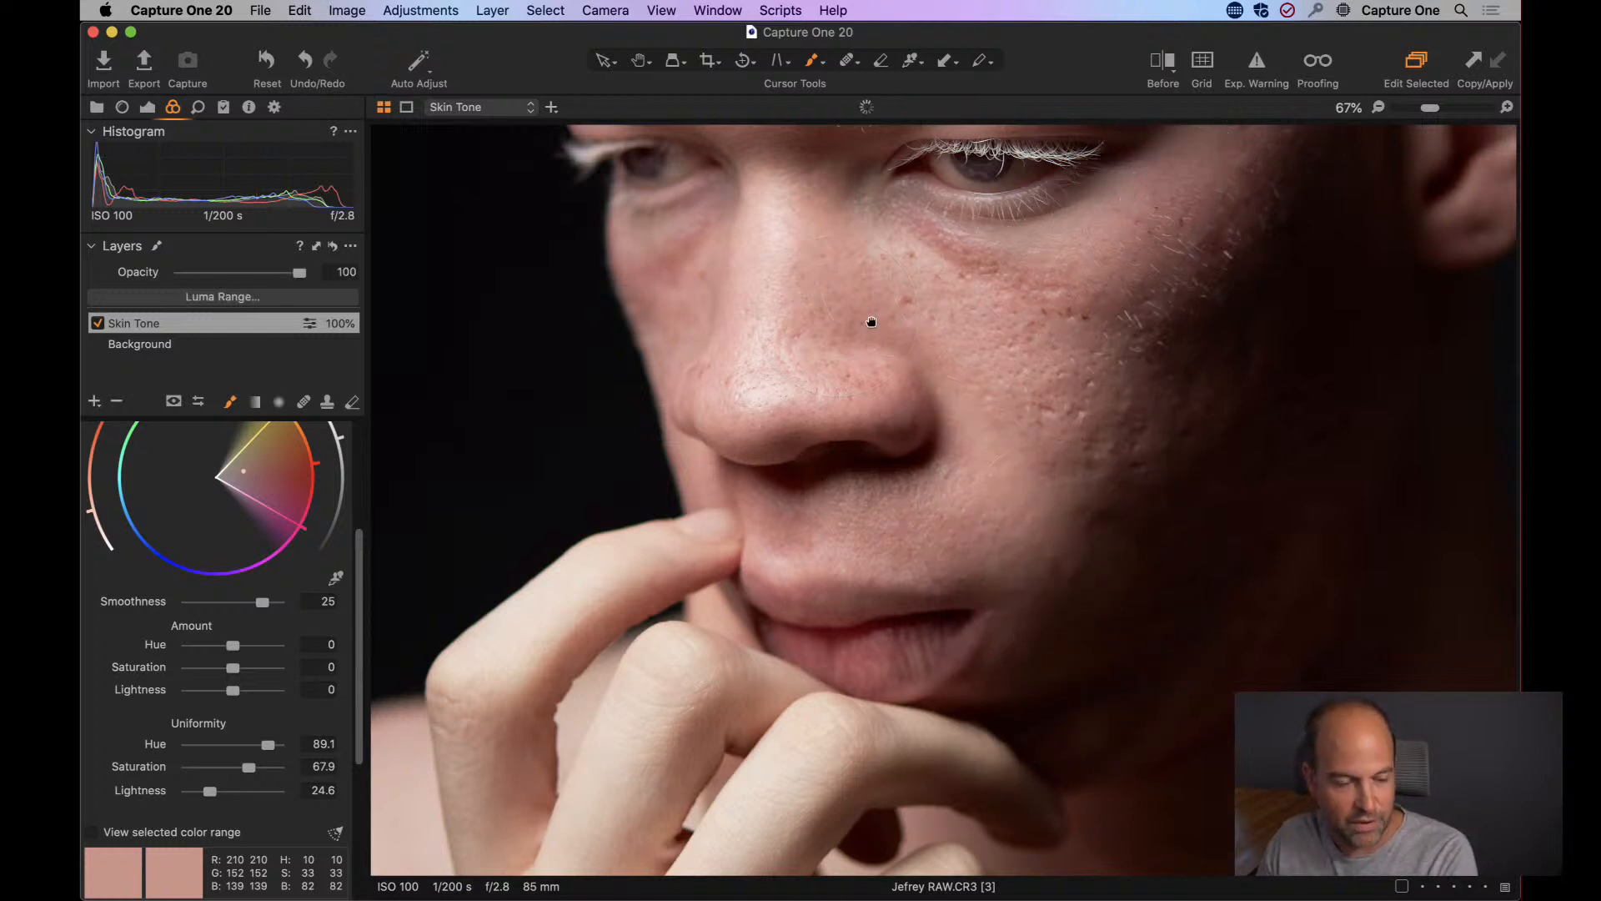
pyautogui.moveTo(868, 326); pyautogui.dragTo(904, 572)
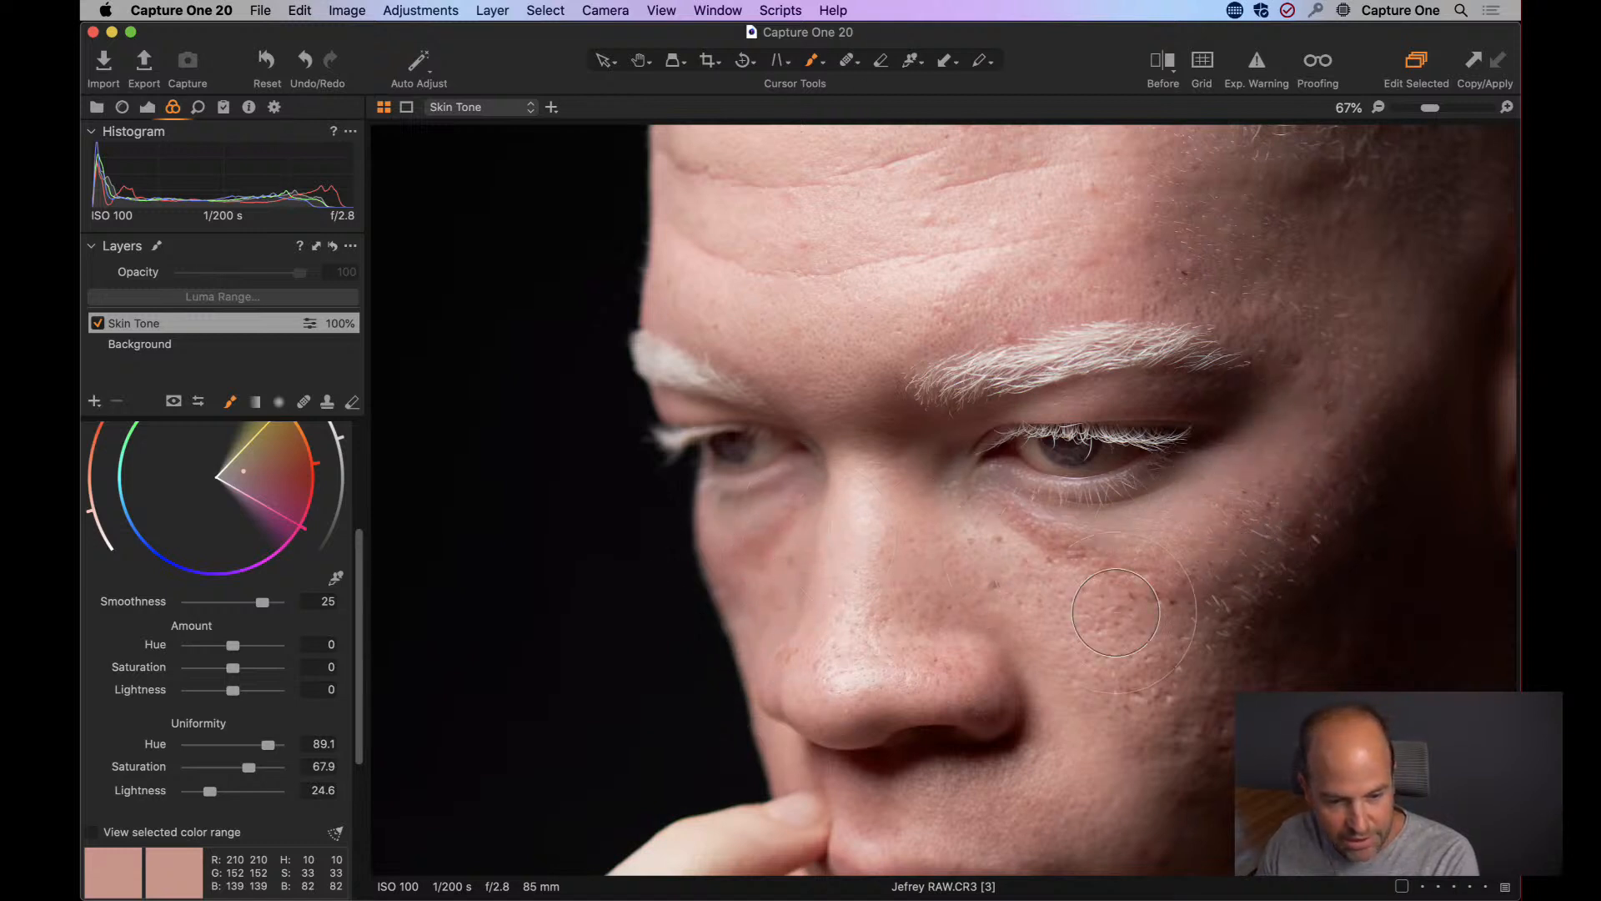
pyautogui.moveTo(1075, 270)
pyautogui.mouseDown()
pyautogui.moveTo(1345, 231)
pyautogui.moveTo(1150, 210)
pyautogui.moveTo(1380, 314)
pyautogui.moveTo(1347, 329)
pyautogui.moveTo(1151, 235)
pyautogui.moveTo(1079, 267)
pyautogui.mouseUp()
# Enlarge the mask brush and paint the Skin Tone mask over the forehead above the eyebrows.
pyautogui.press('space')
pyautogui.moveTo(935, 281); pyautogui.dragTo(973, 492)
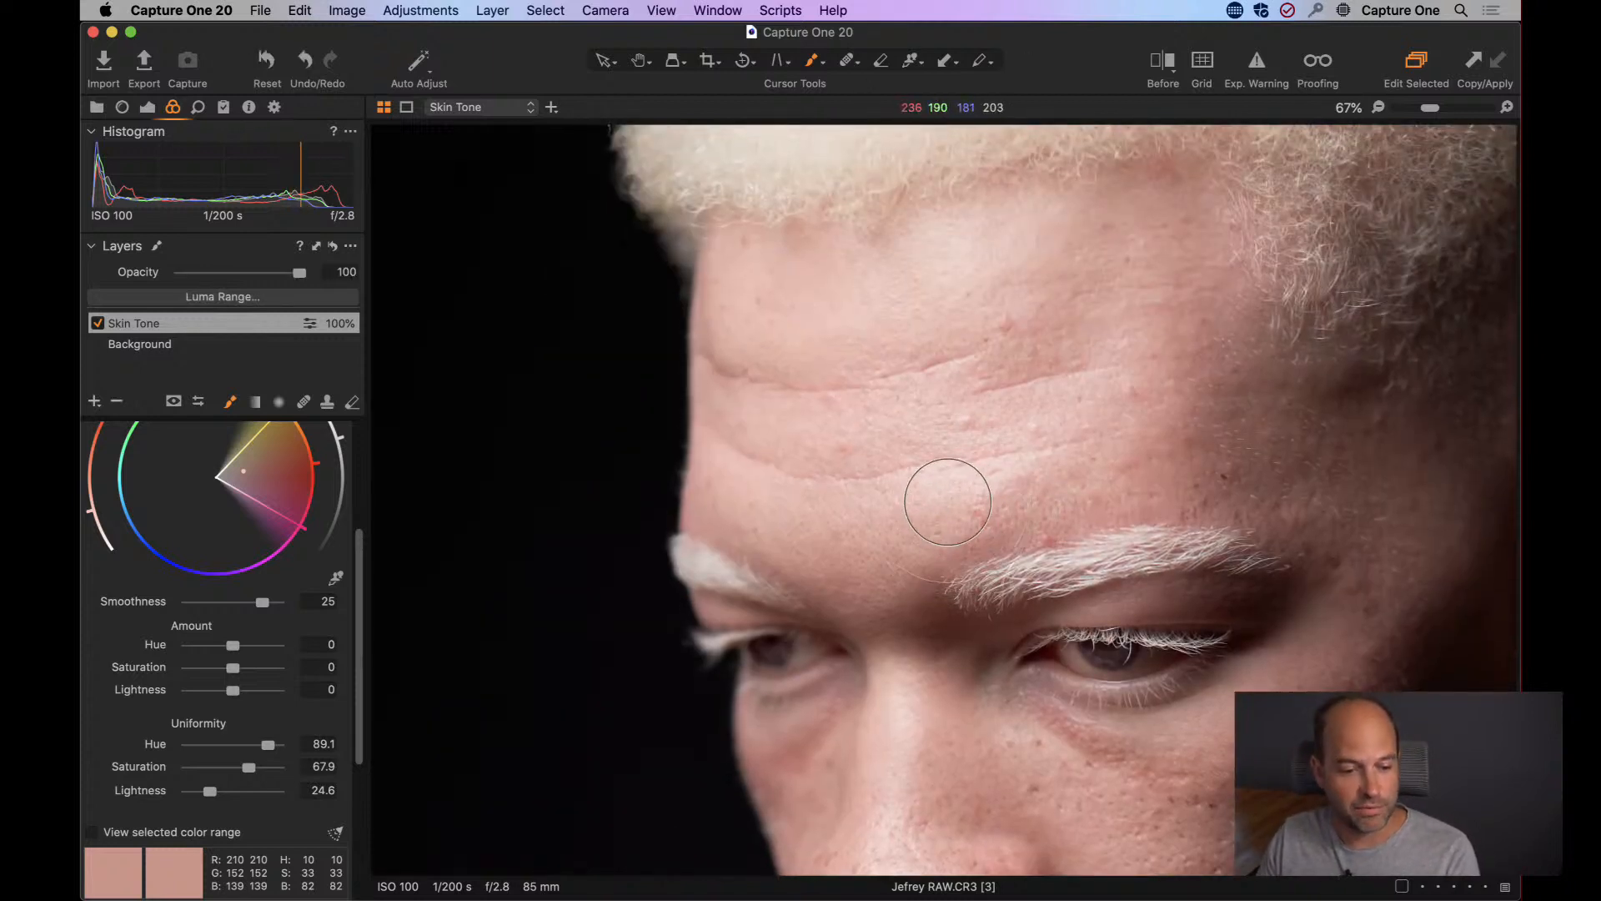
pyautogui.rightClick(951, 371)
pyautogui.moveTo(946, 375); pyautogui.dragTo(954, 373)
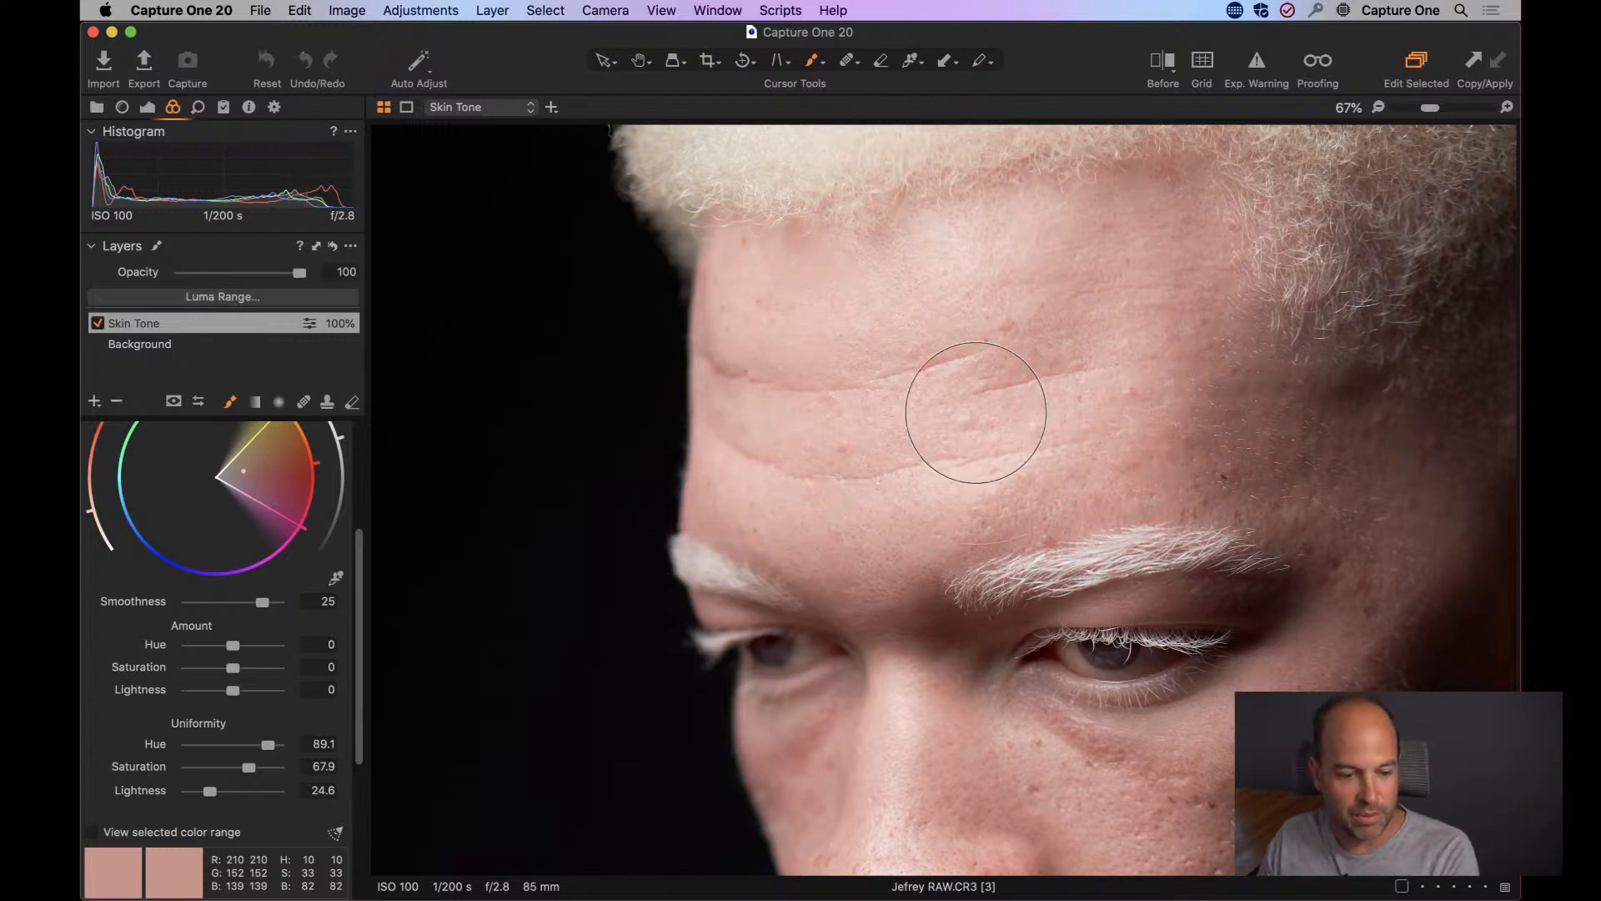
# Brush the Skin Tone mask over the fingers and the back of the hand.
pyautogui.scroll(-8, 959, 417)
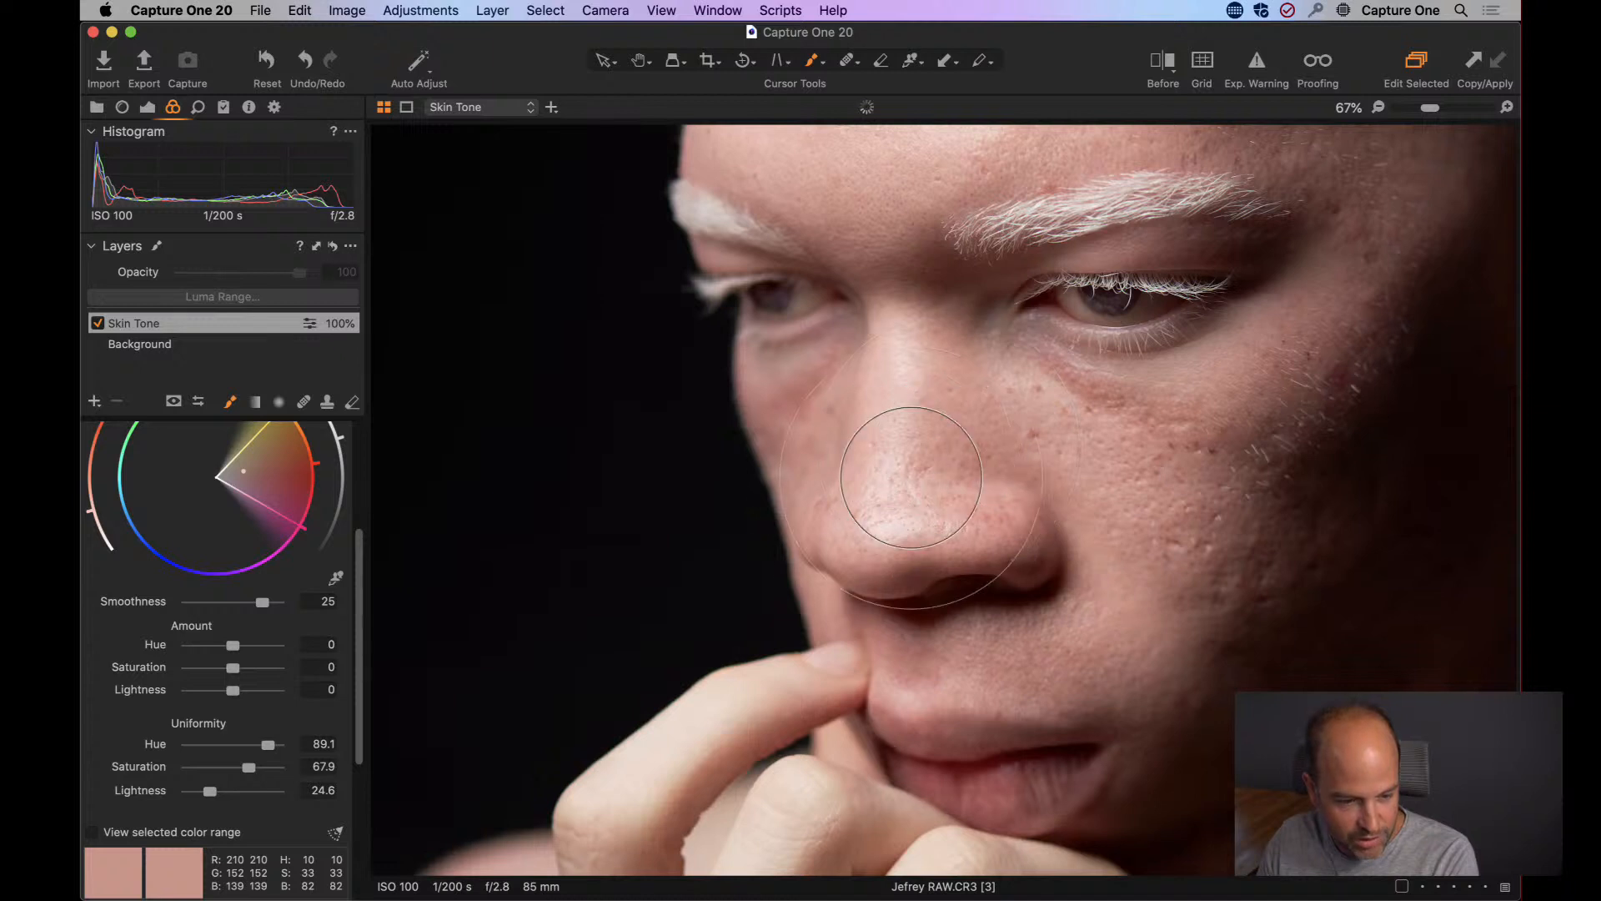
pyautogui.moveTo(1025, 533); pyautogui.dragTo(1049, 144)
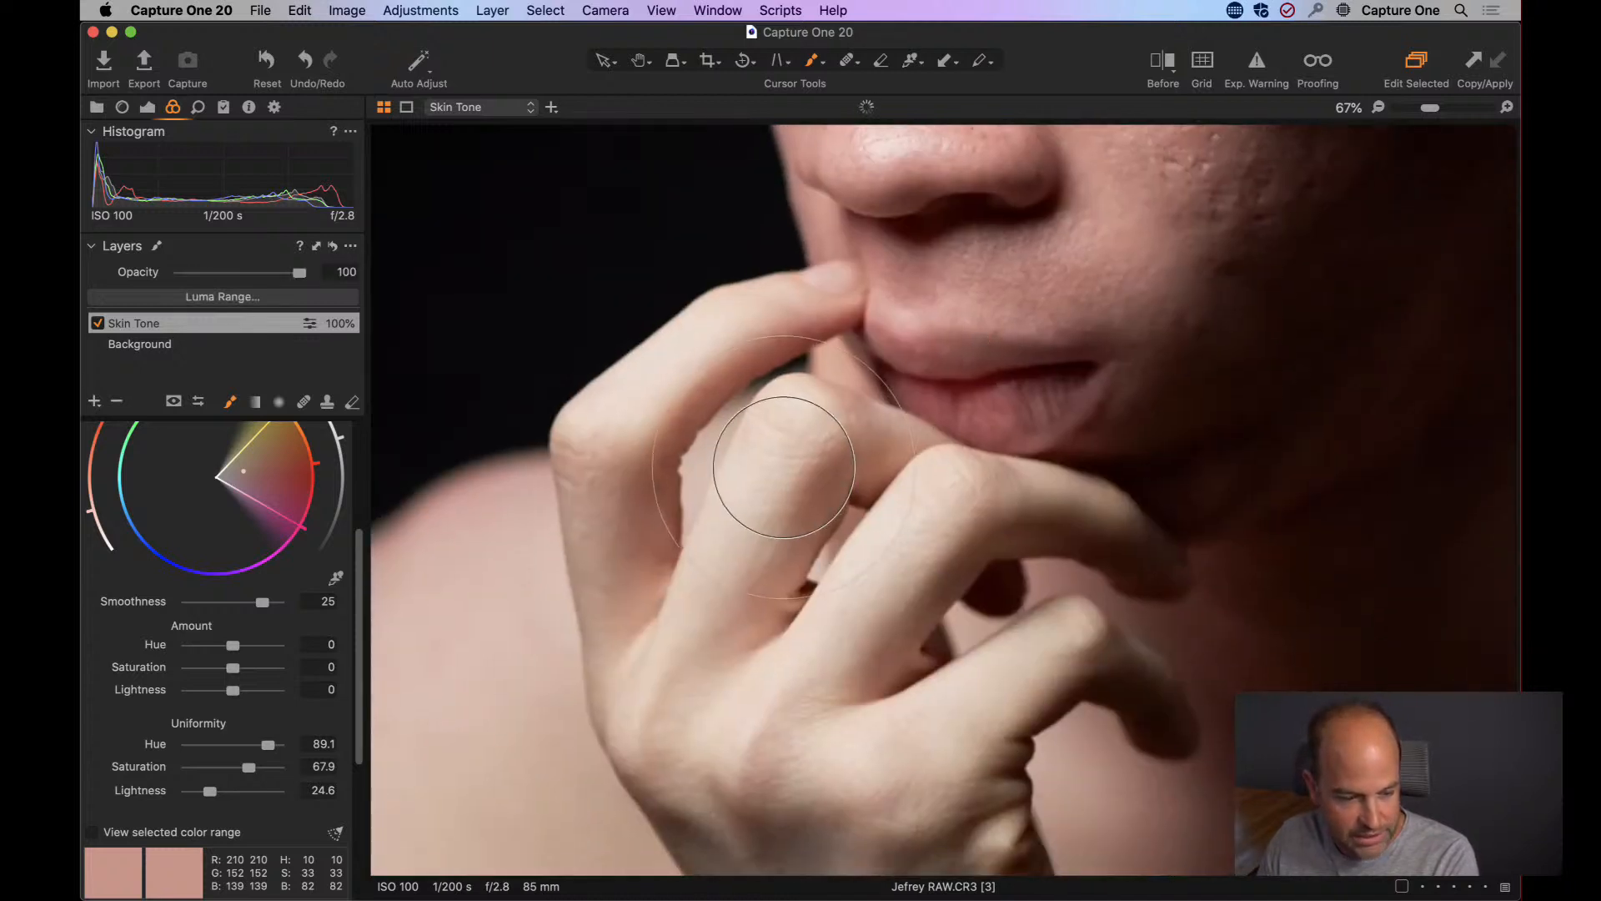
pyautogui.scroll(-5, 750, 500)
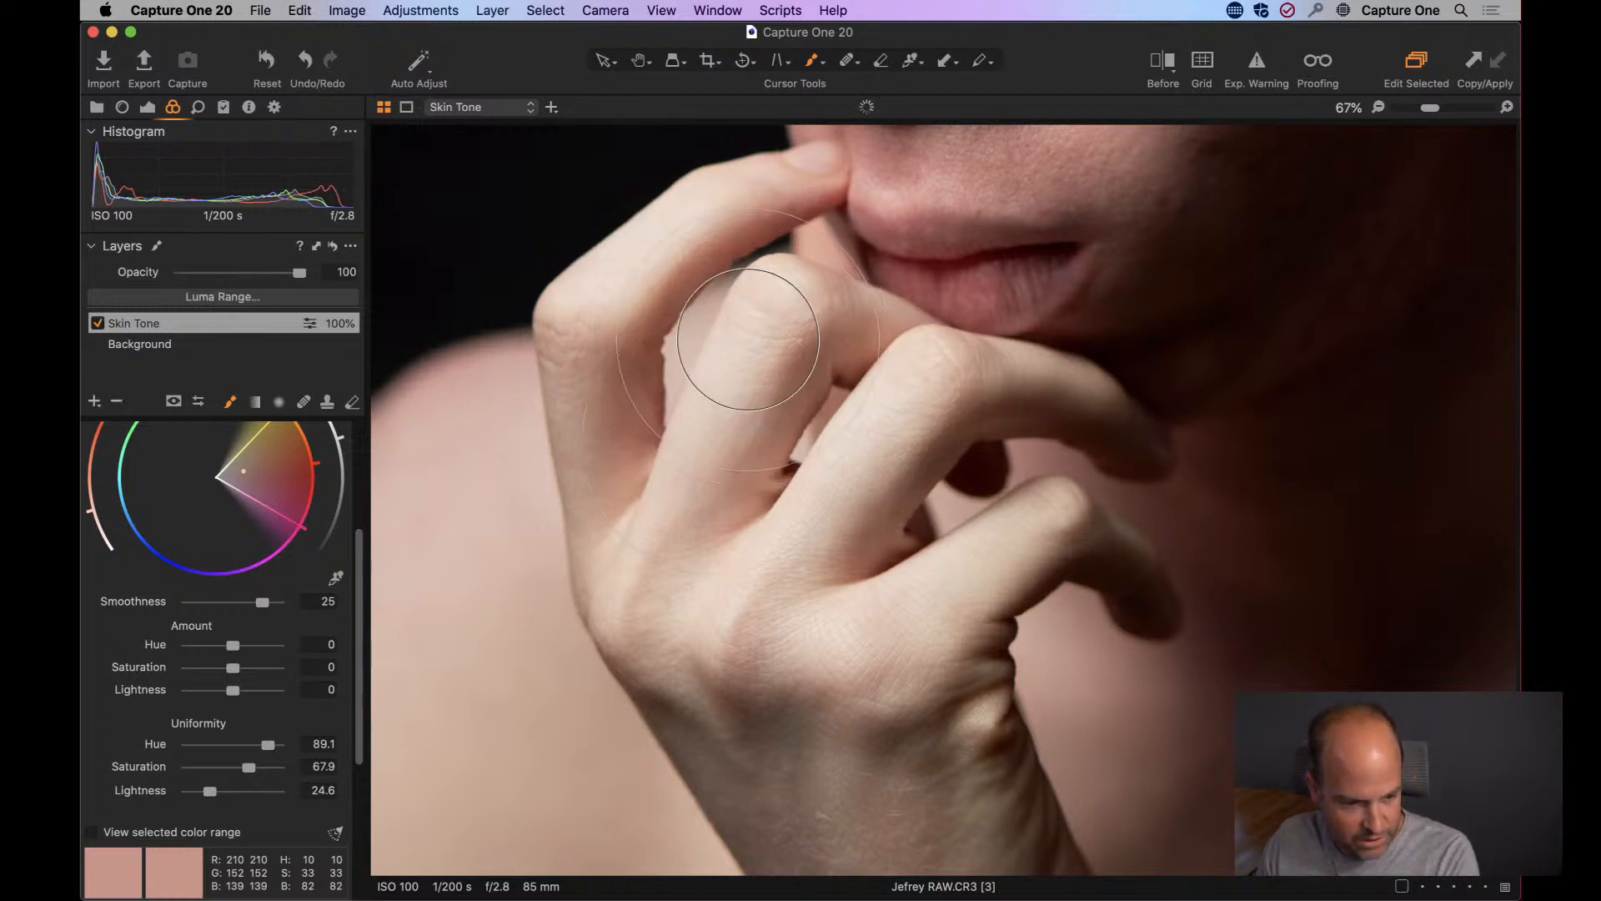
pyautogui.hscroll(3, 787, 414)
pyautogui.moveTo(664, 740)
pyautogui.mouseDown()
pyautogui.moveTo(641, 773)
pyautogui.moveTo(697, 839)
pyautogui.moveTo(617, 747)
pyautogui.moveTo(652, 787)
pyautogui.moveTo(883, 835)
pyautogui.moveTo(643, 768)
pyautogui.mouseUp()
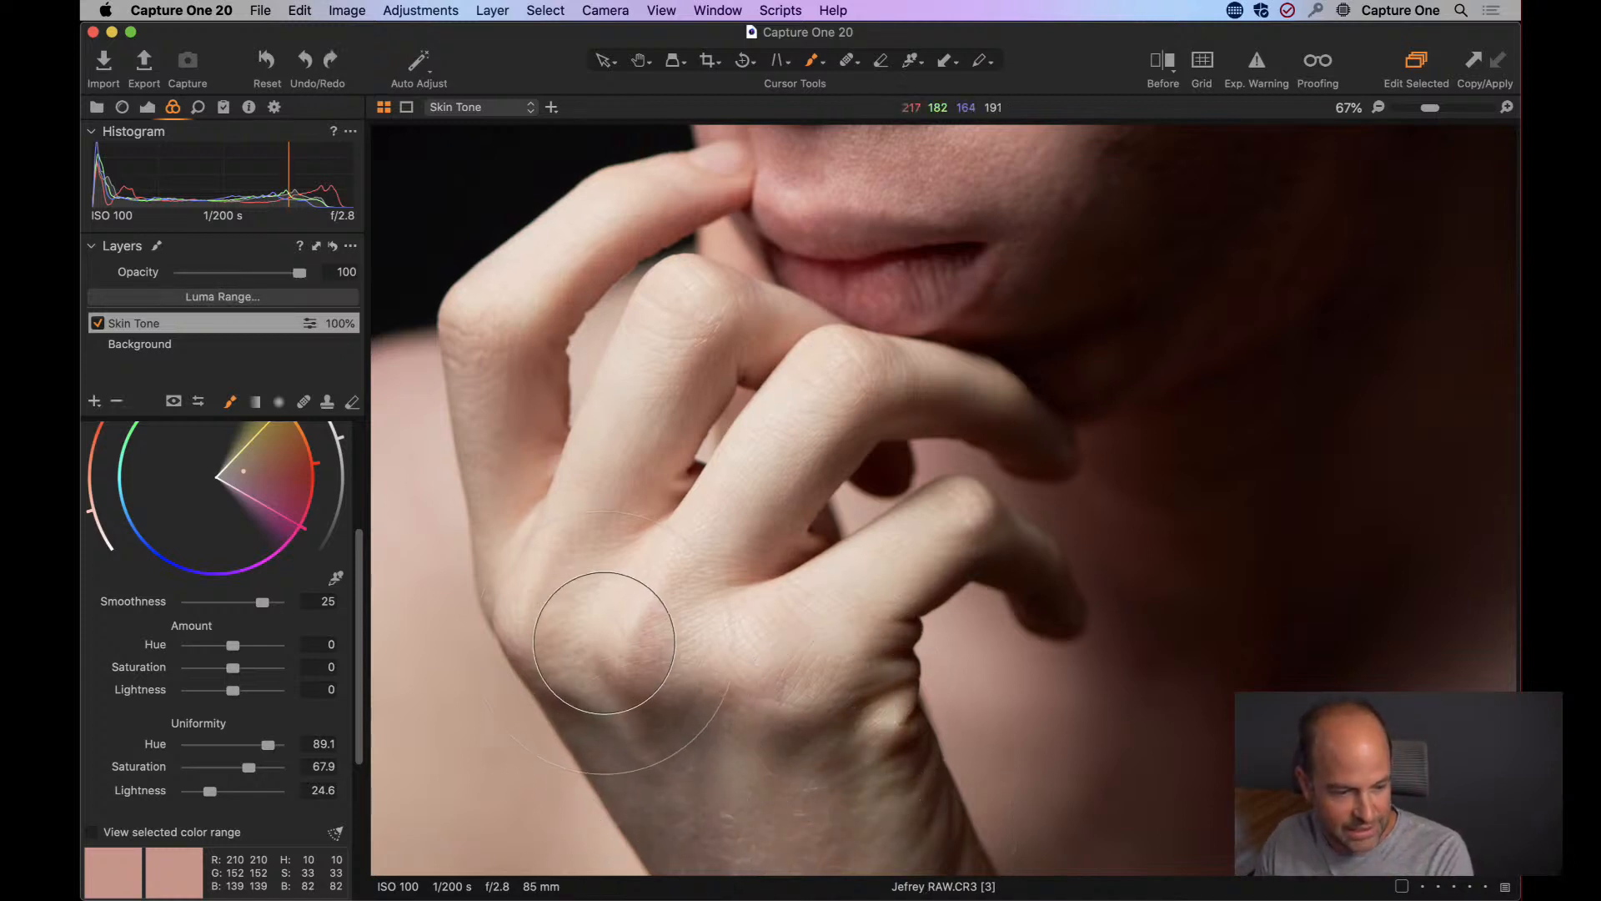
pyautogui.moveTo(754, 507); pyautogui.dragTo(608, 793)
# Inspect the cheek and mouth area up close, comparing the skin with the Skin Tone layer off and on.
pyautogui.moveTo(1128, 345)
pyautogui.mouseDown()
pyautogui.moveTo(1011, 526)
pyautogui.moveTo(1012, 475)
pyautogui.mouseUp()
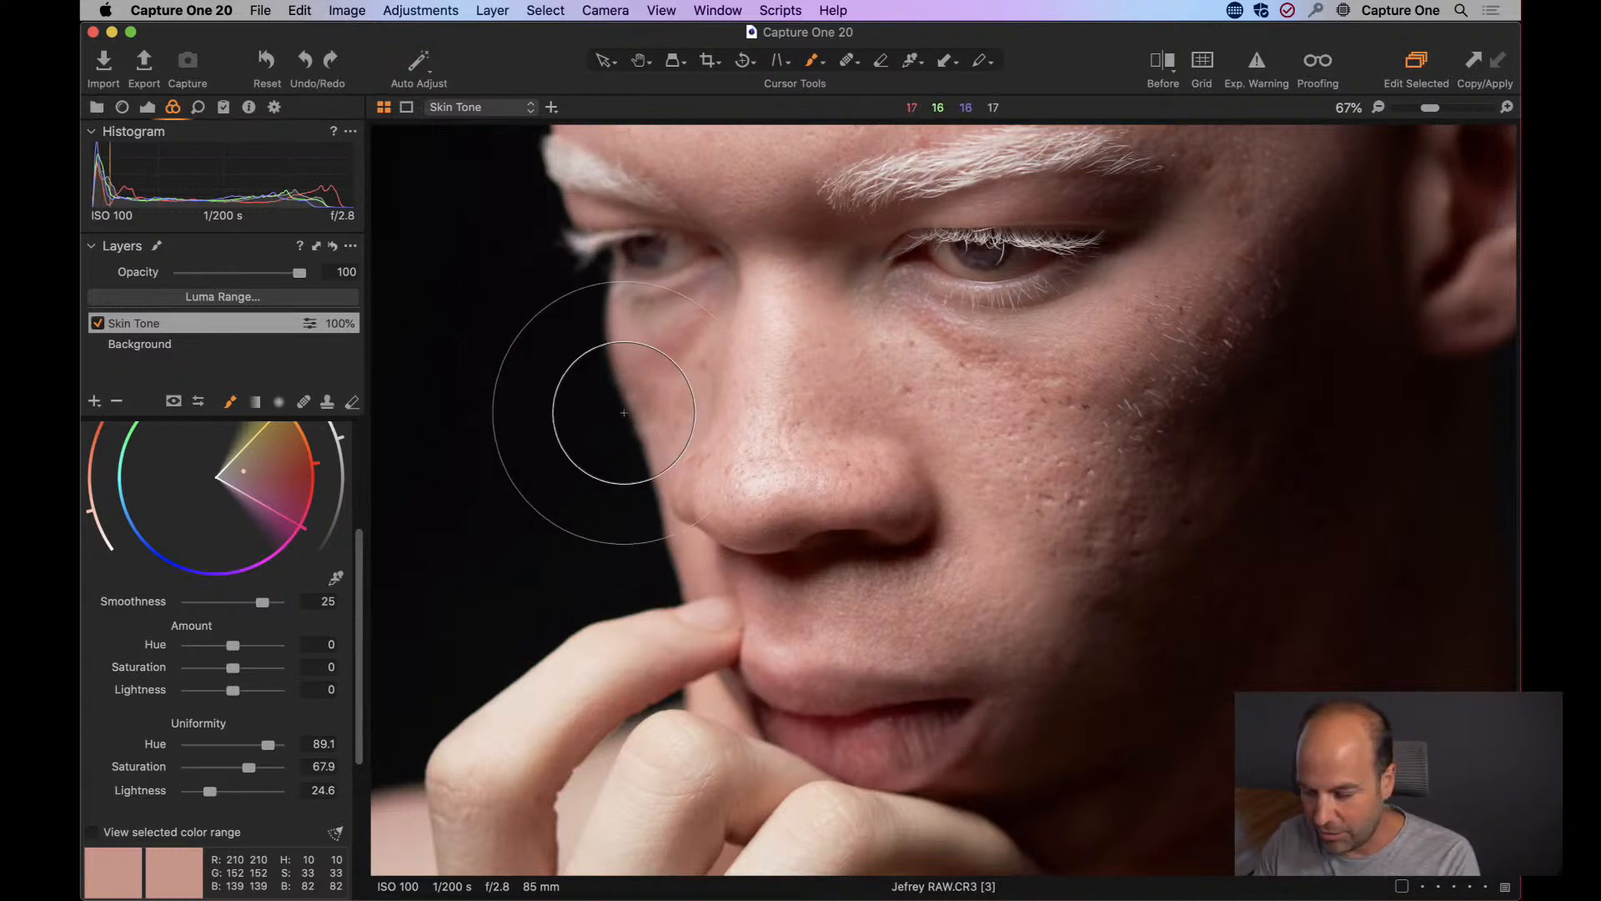
pyautogui.press('super+plus')
pyautogui.moveTo(945, 452); pyautogui.dragTo(703, 278)
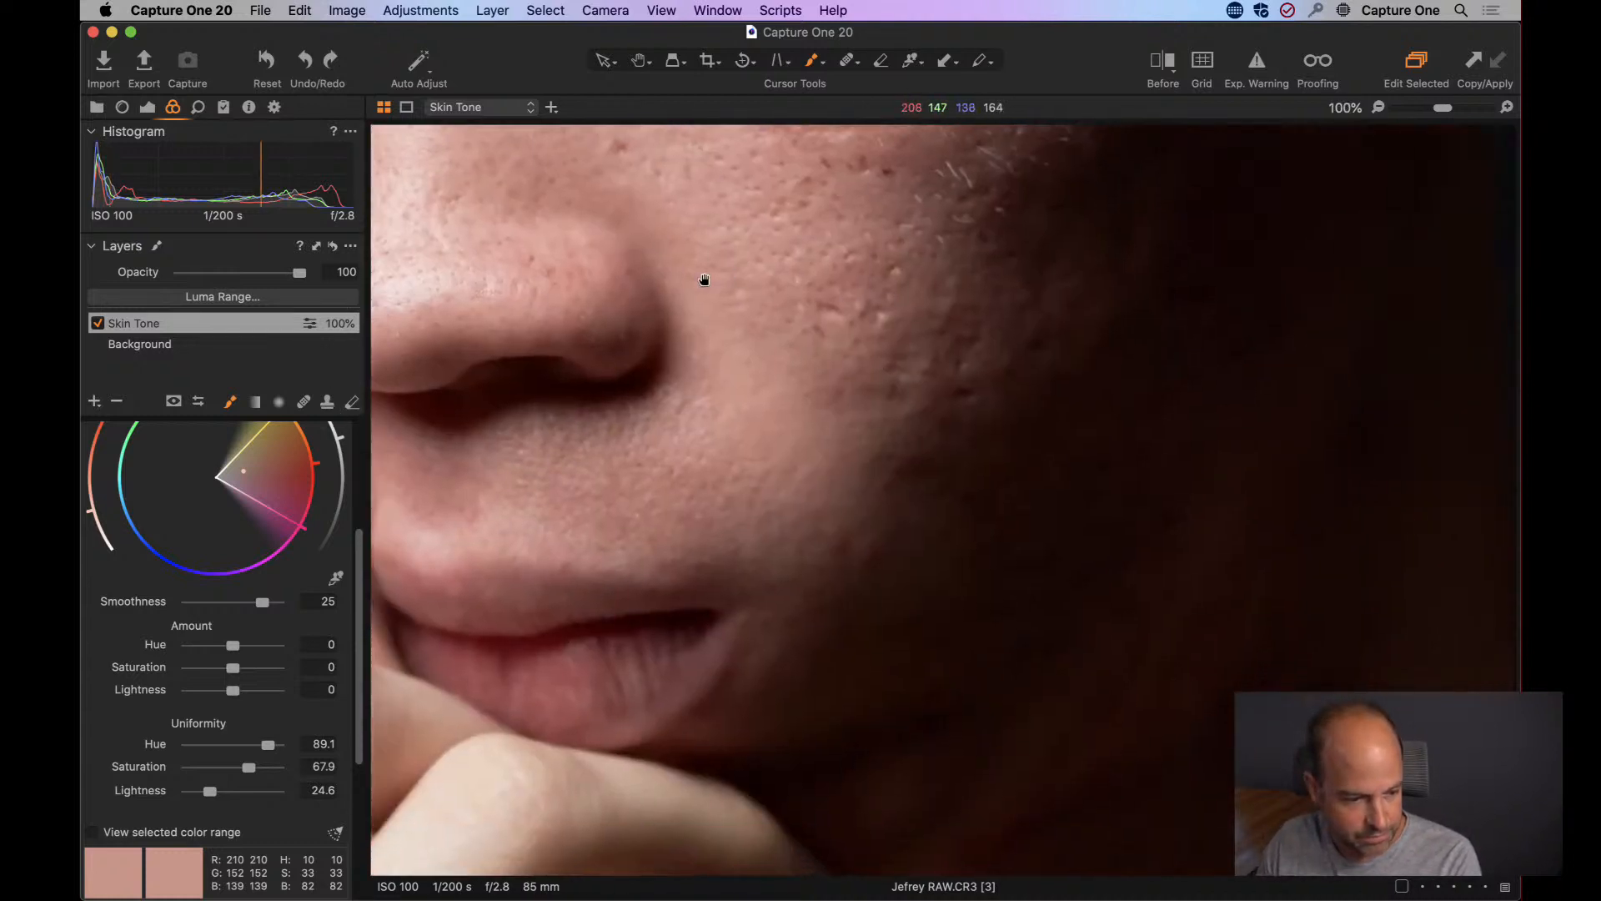
pyautogui.click(97, 325)
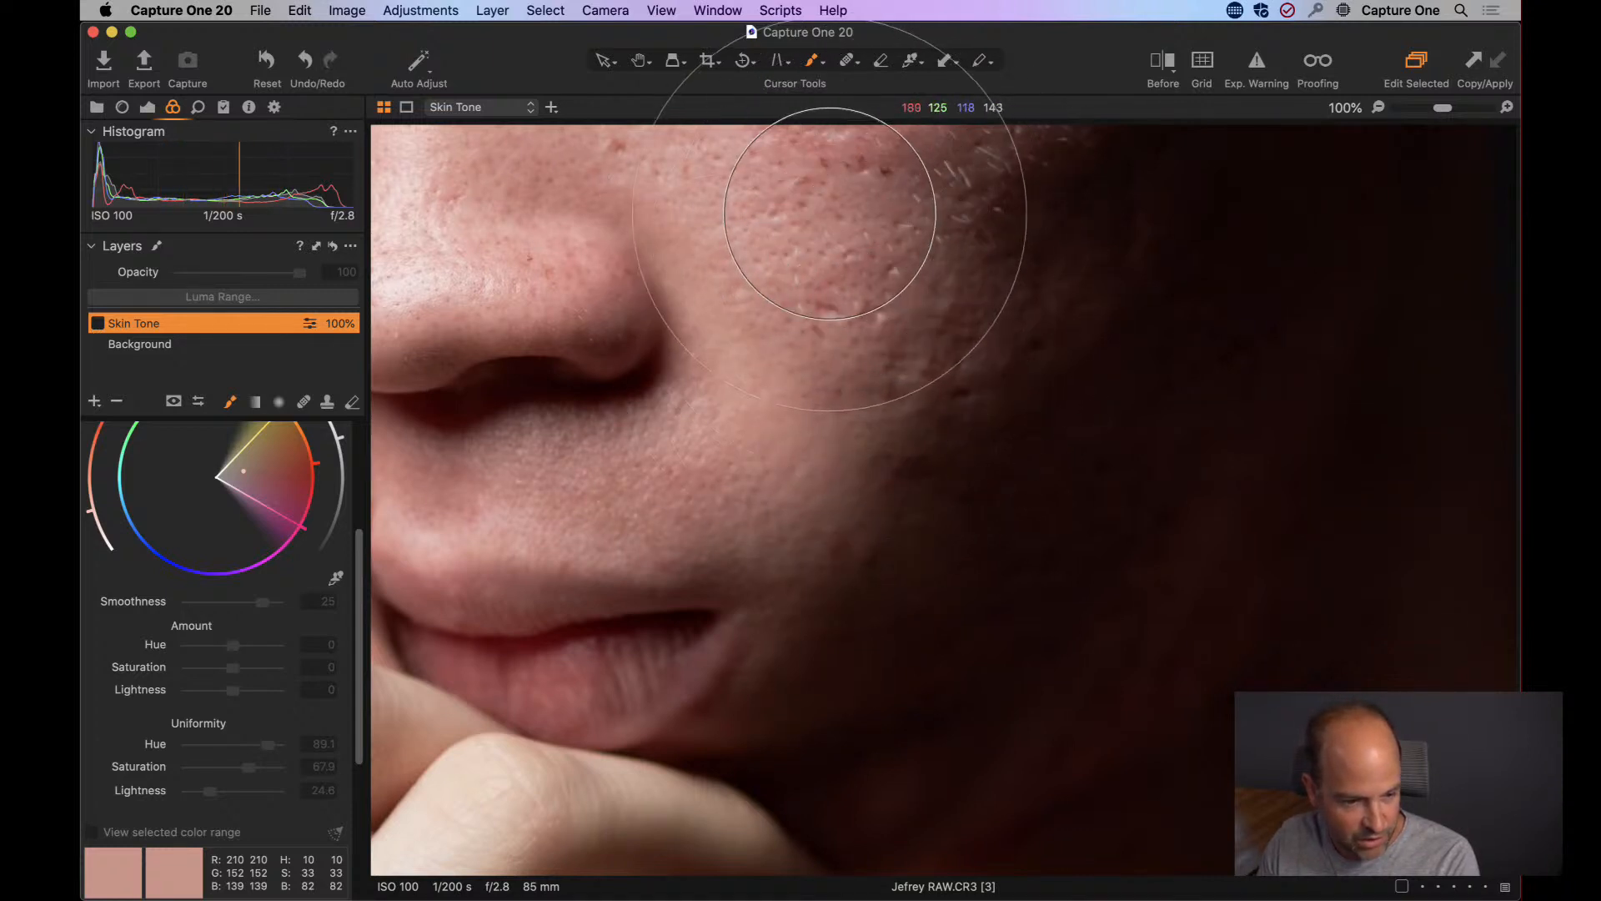
pyautogui.click(98, 323)
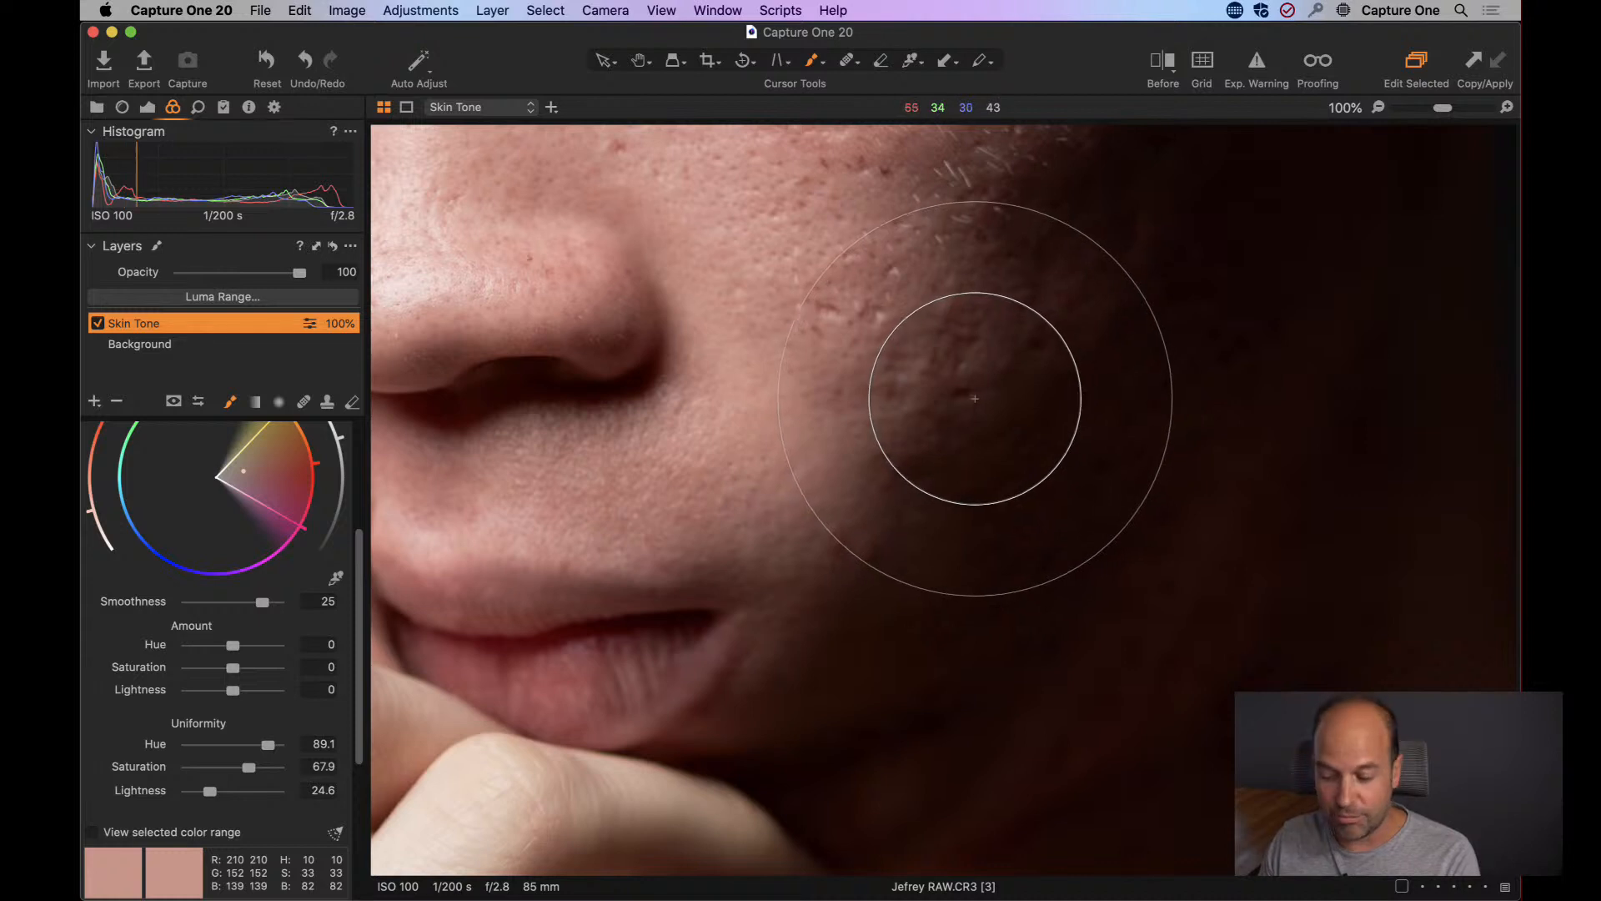
pyautogui.doubleClick(802, 413)
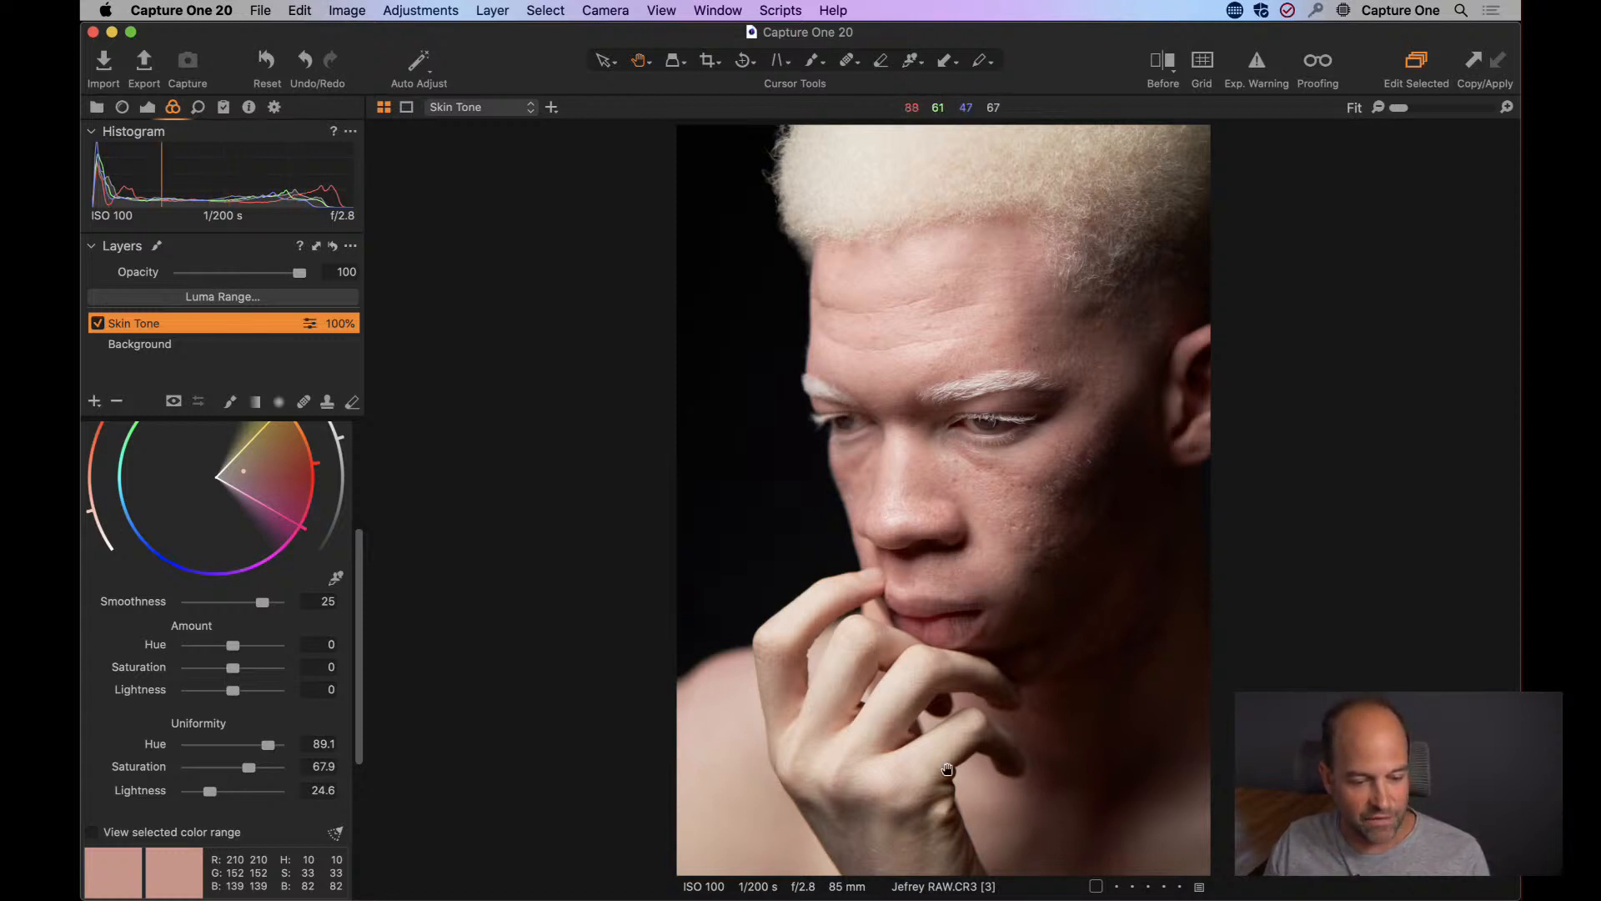
# Set High Dynamic Range Highlight to -11 and White to -7 on the Background layer.
pyautogui.scroll(5, 355, 553)
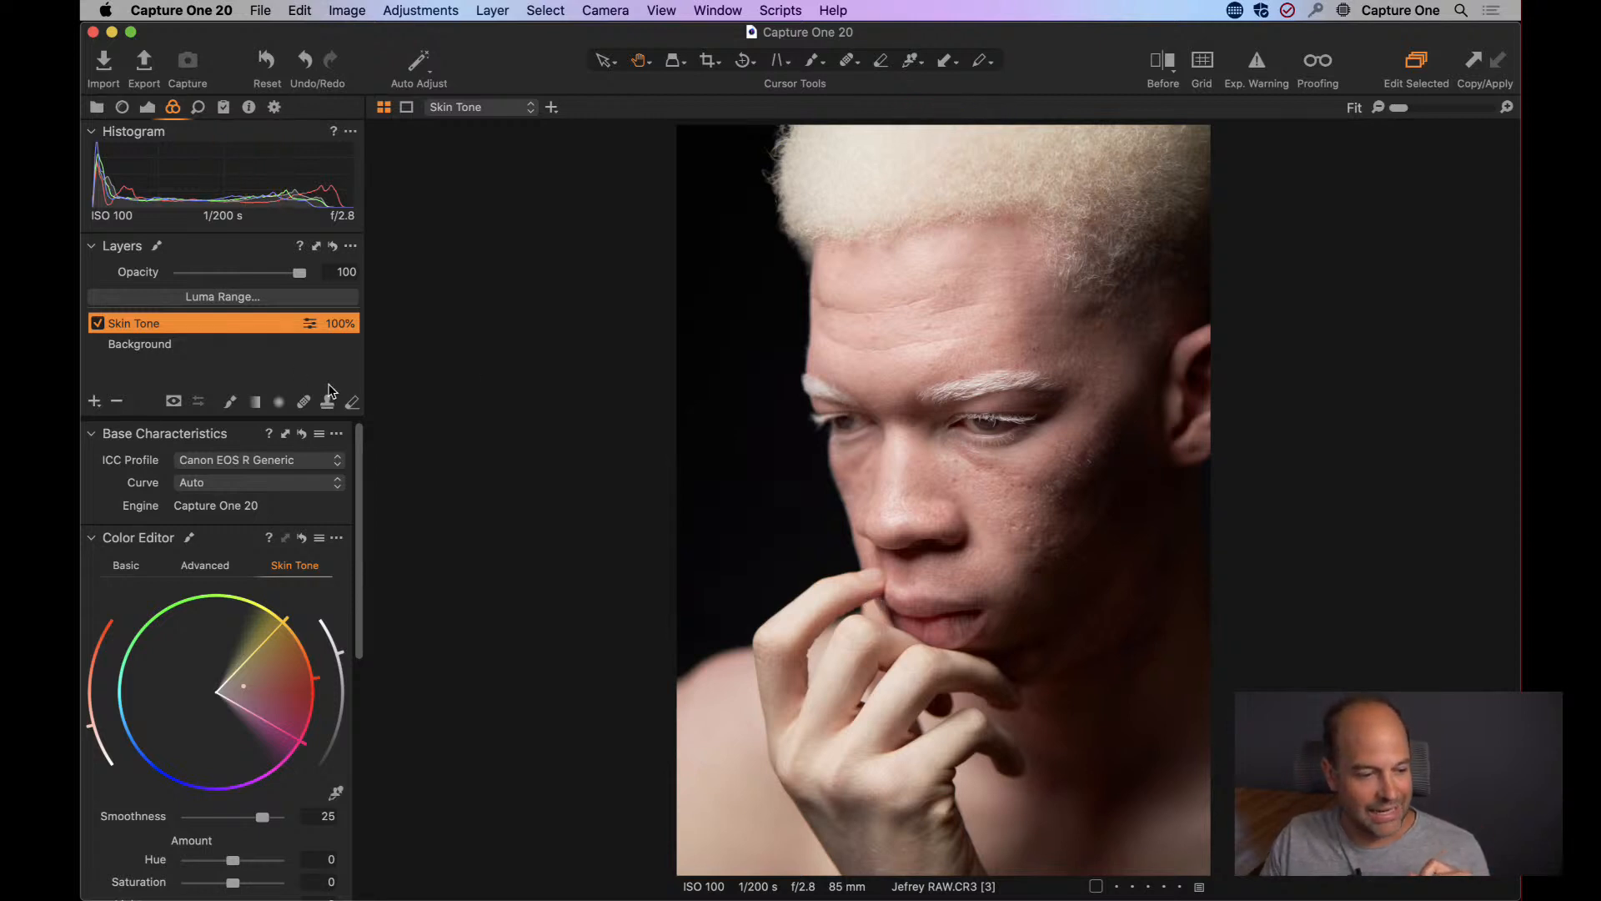
pyautogui.click(174, 346)
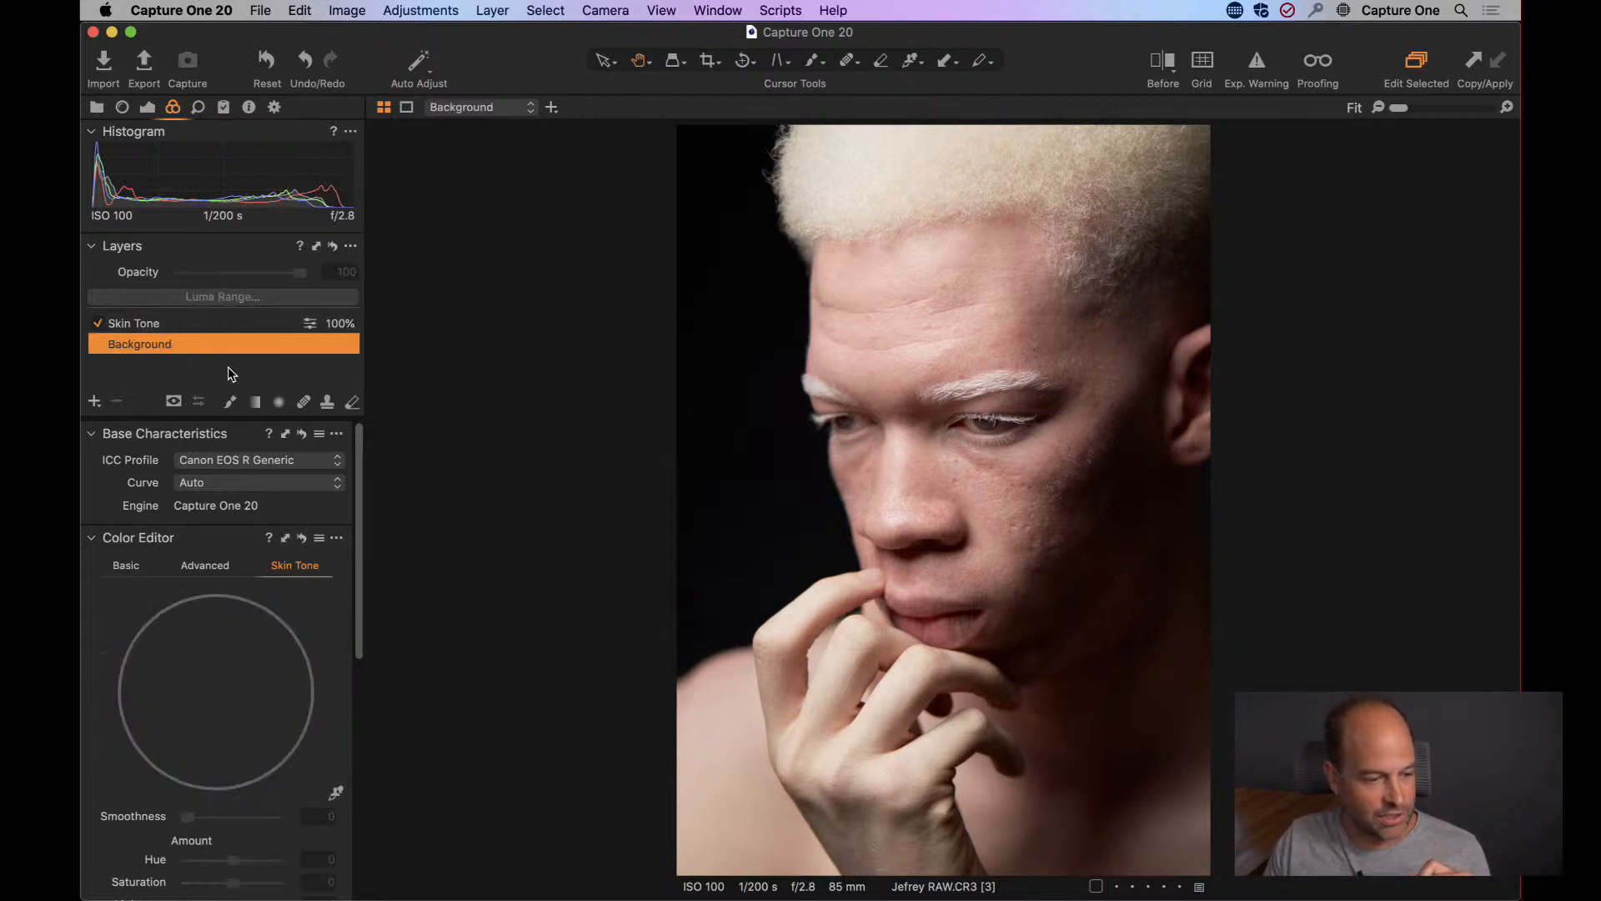
pyautogui.click(148, 107)
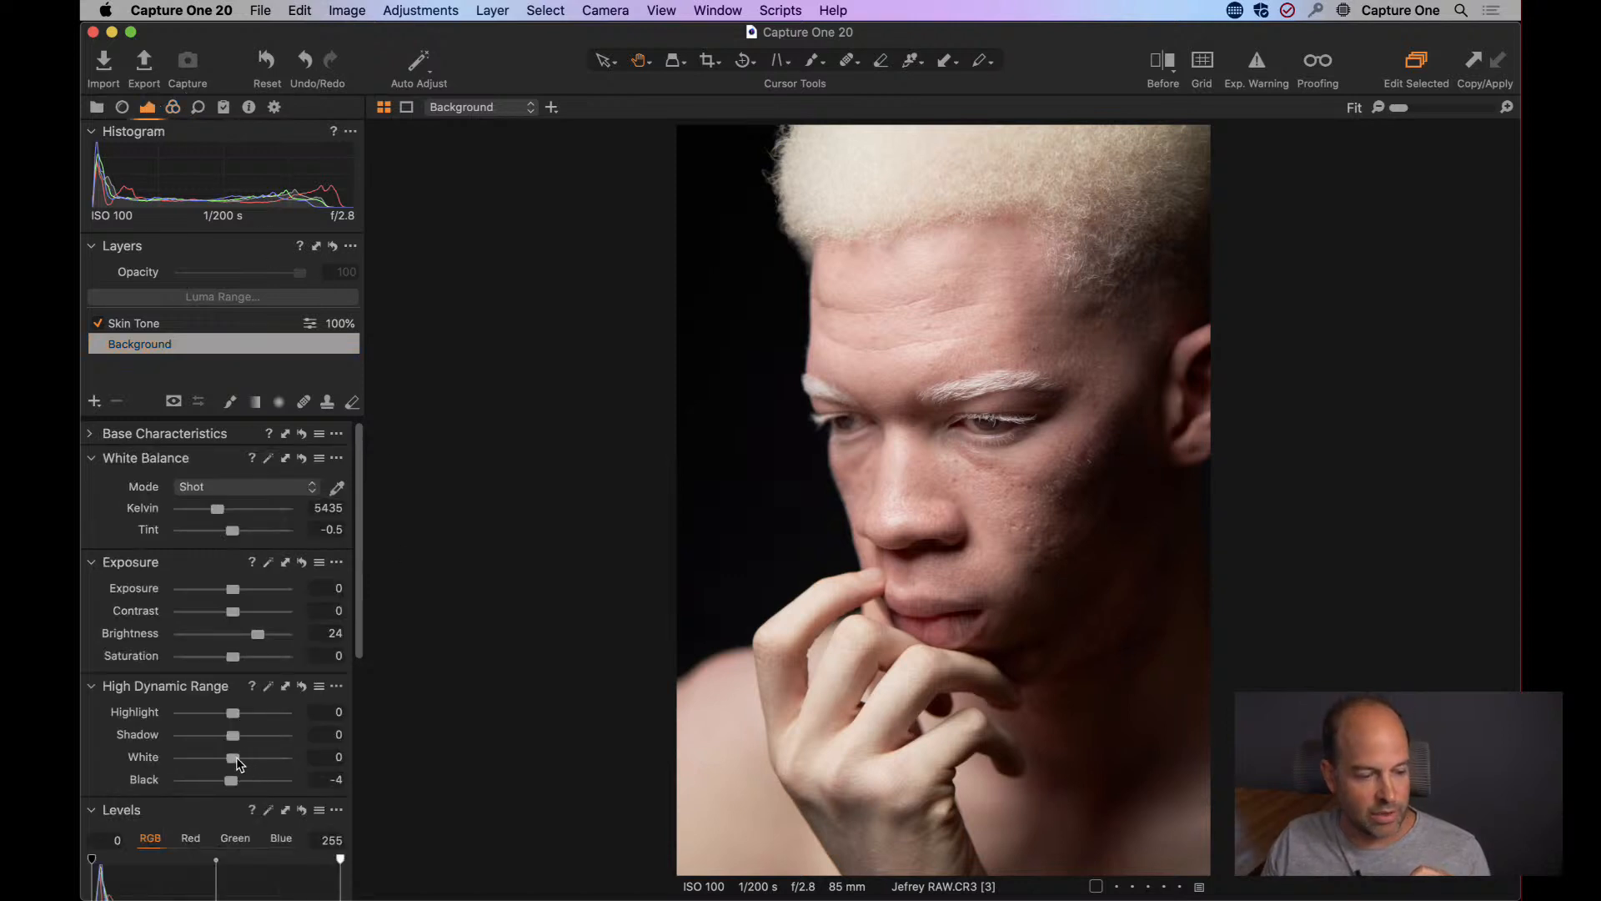
pyautogui.moveTo(236, 718); pyautogui.dragTo(216, 769)
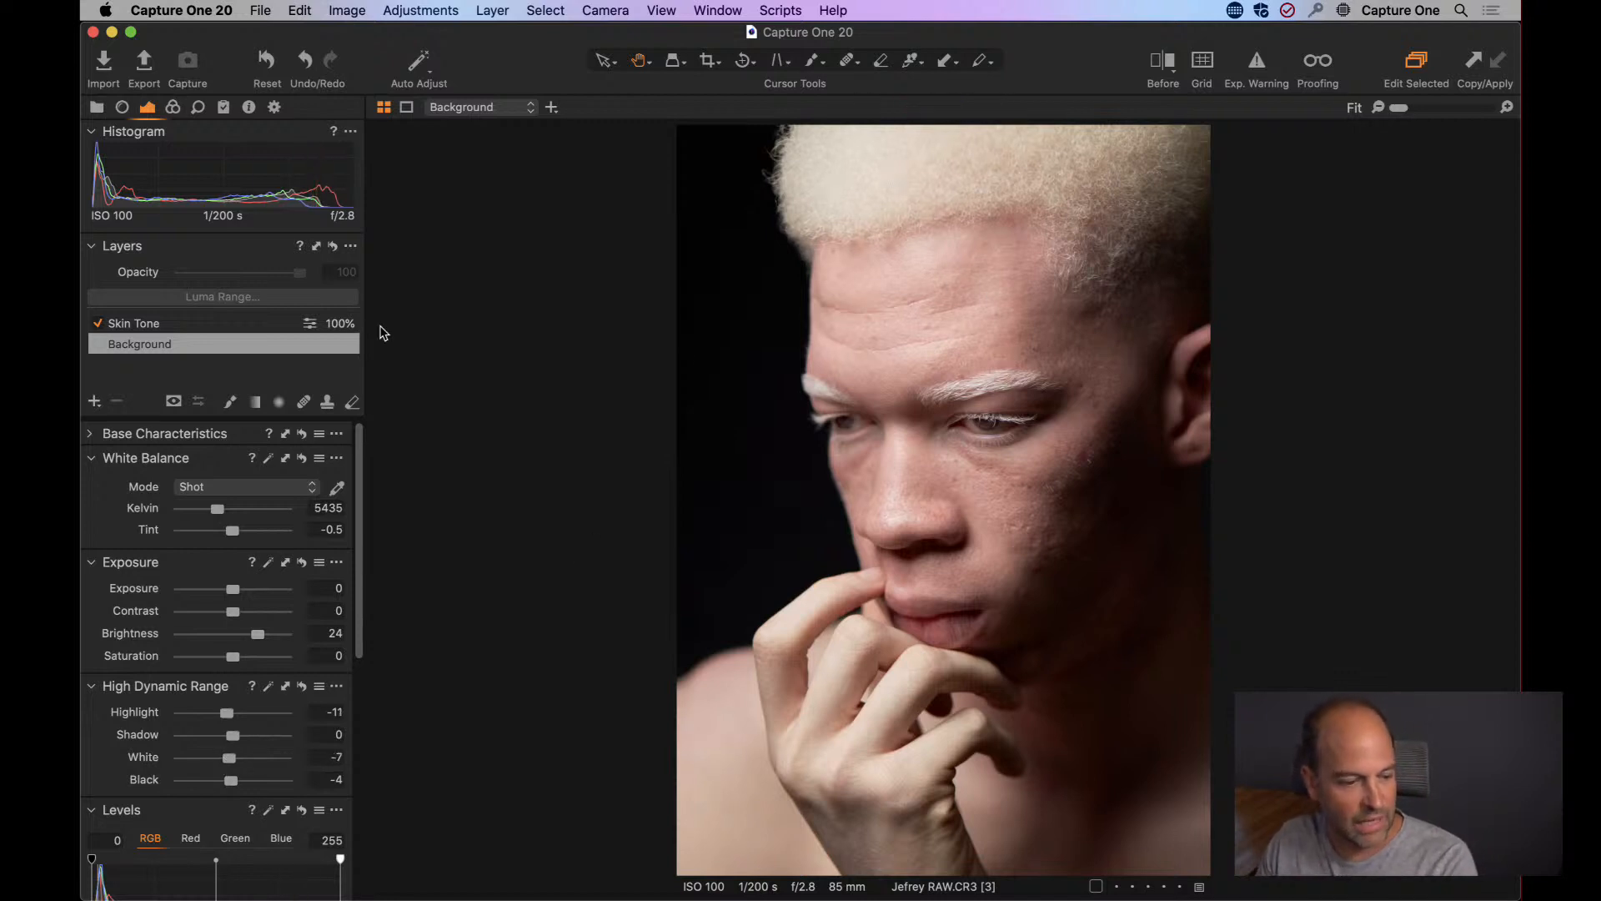
# Add a new filled adjustment layer above Skin Tone and name it Hand Darken.
pyautogui.click(96, 403)
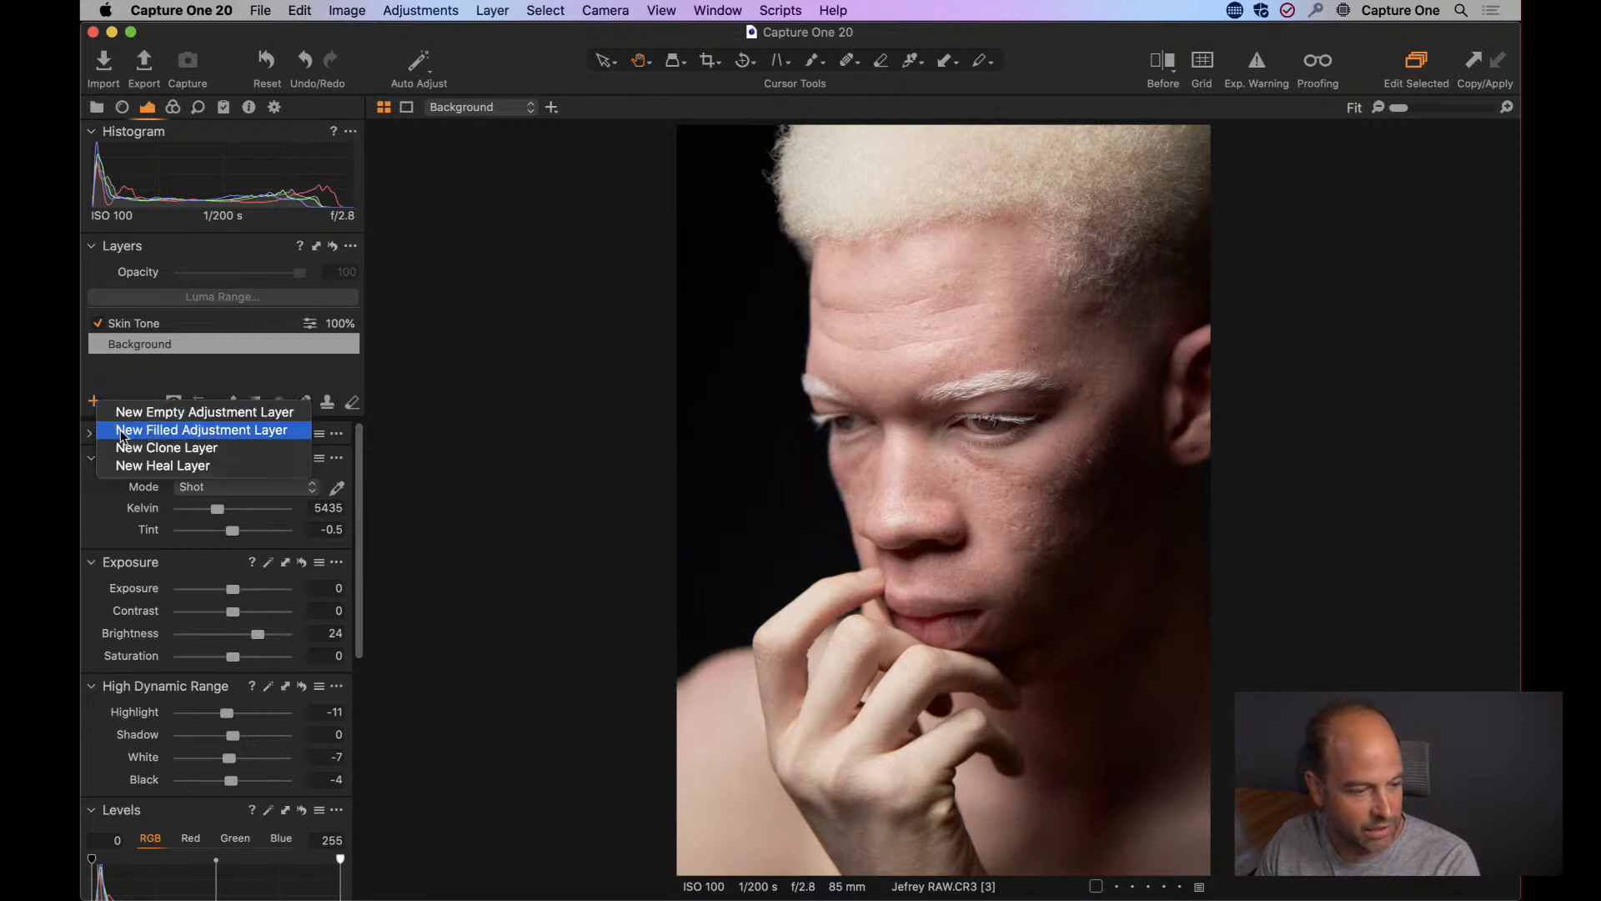
pyautogui.click(122, 430)
pyautogui.doubleClick(161, 326)
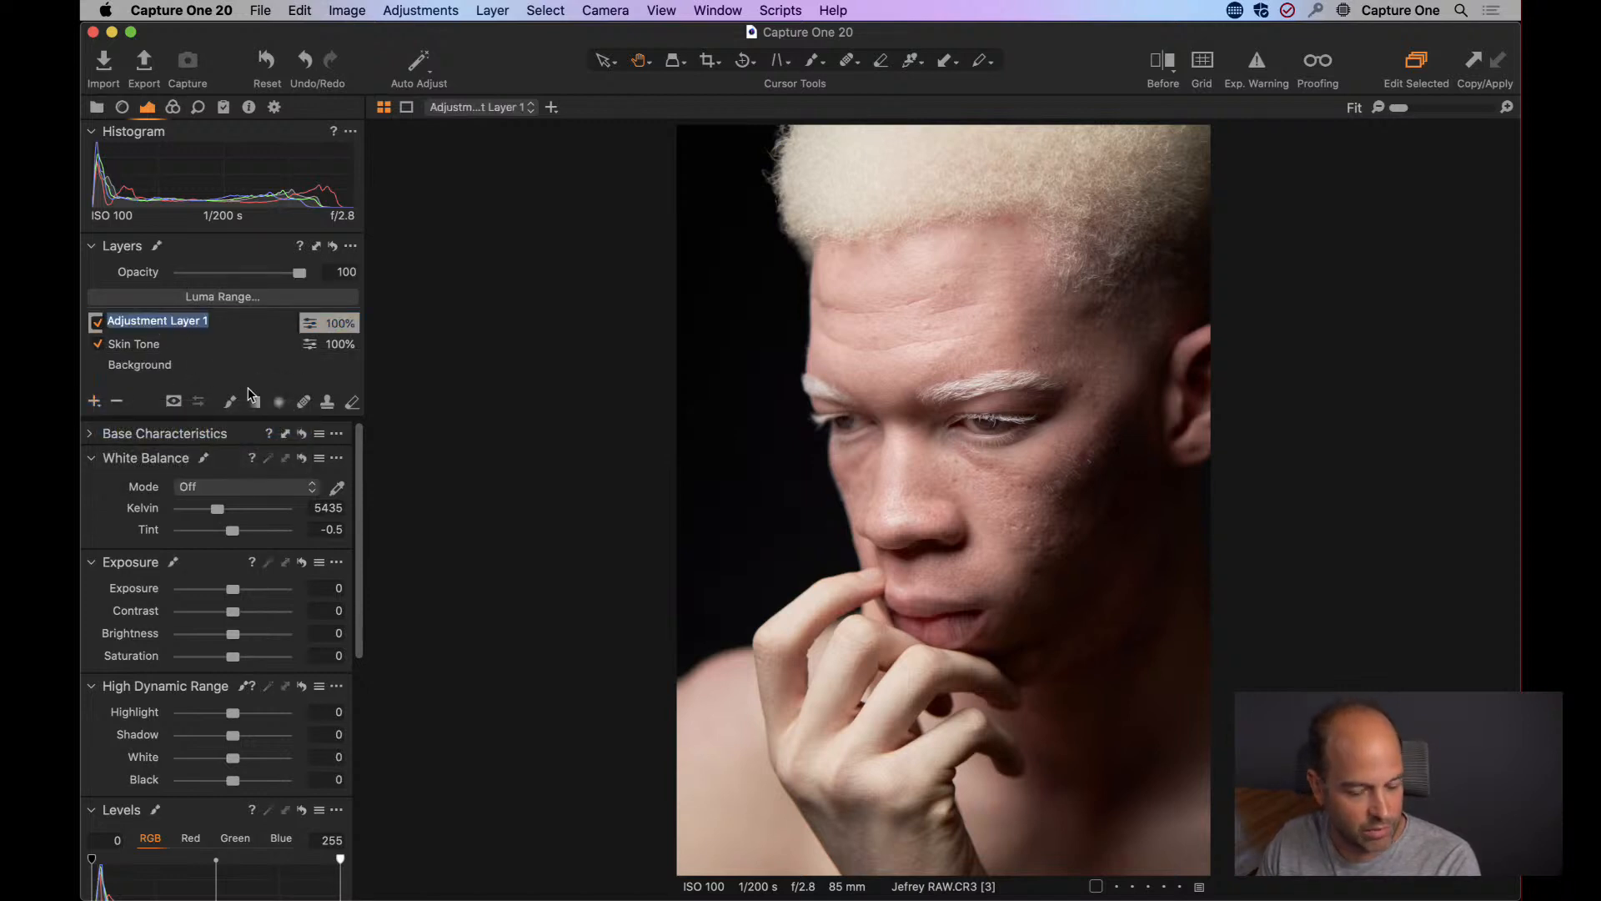
pyautogui.write('Hand')
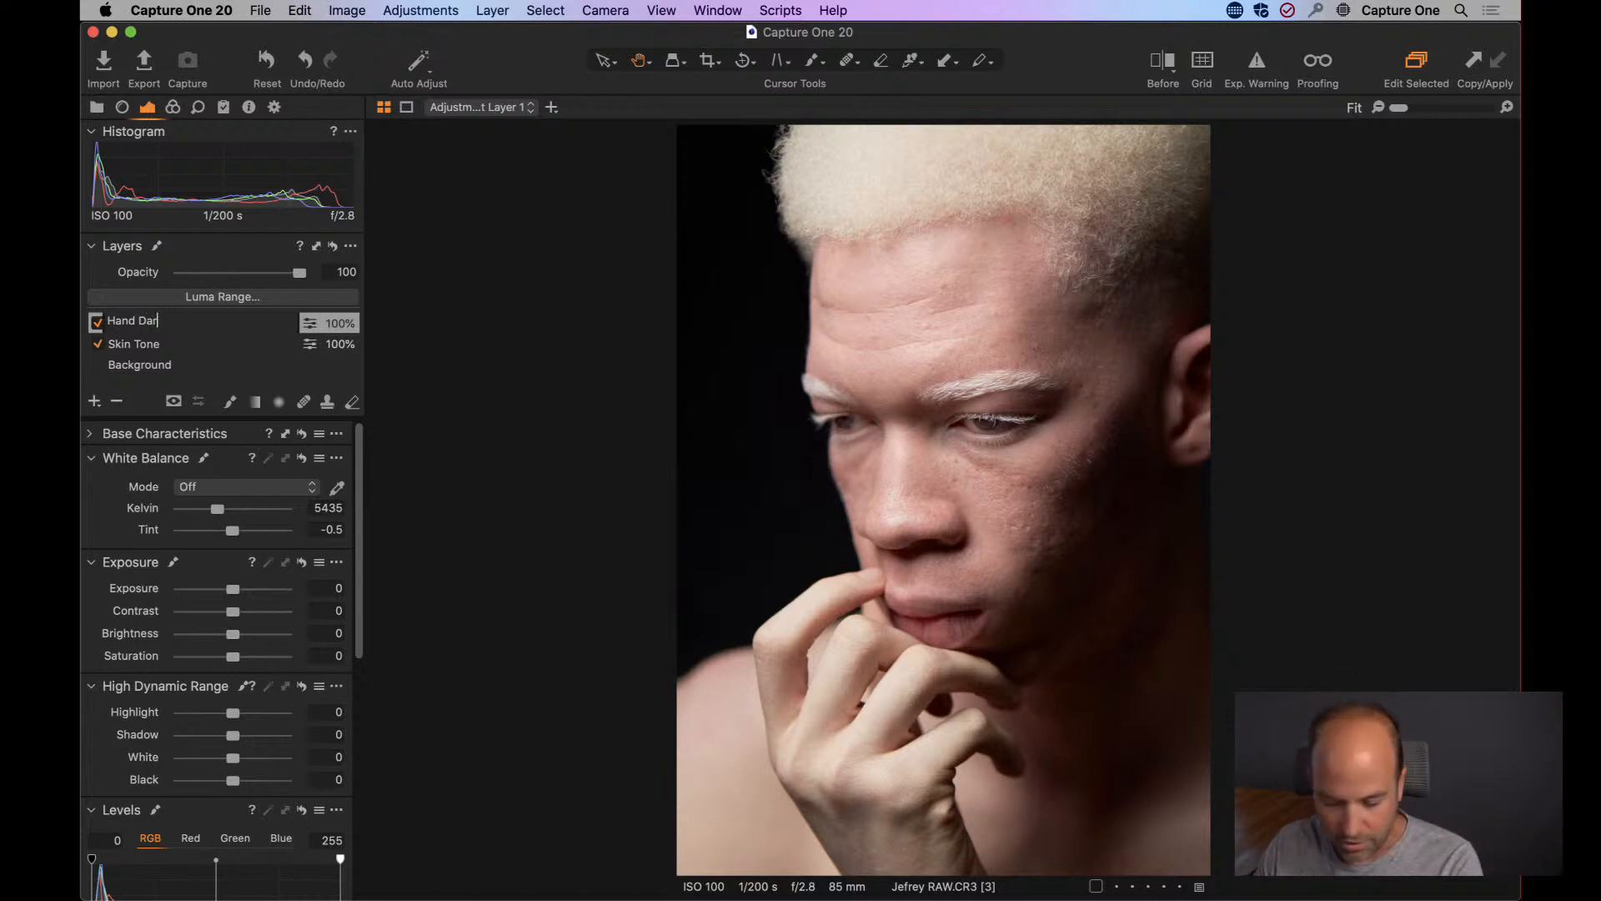
pyautogui.write('Darken')
pyautogui.press('Return')
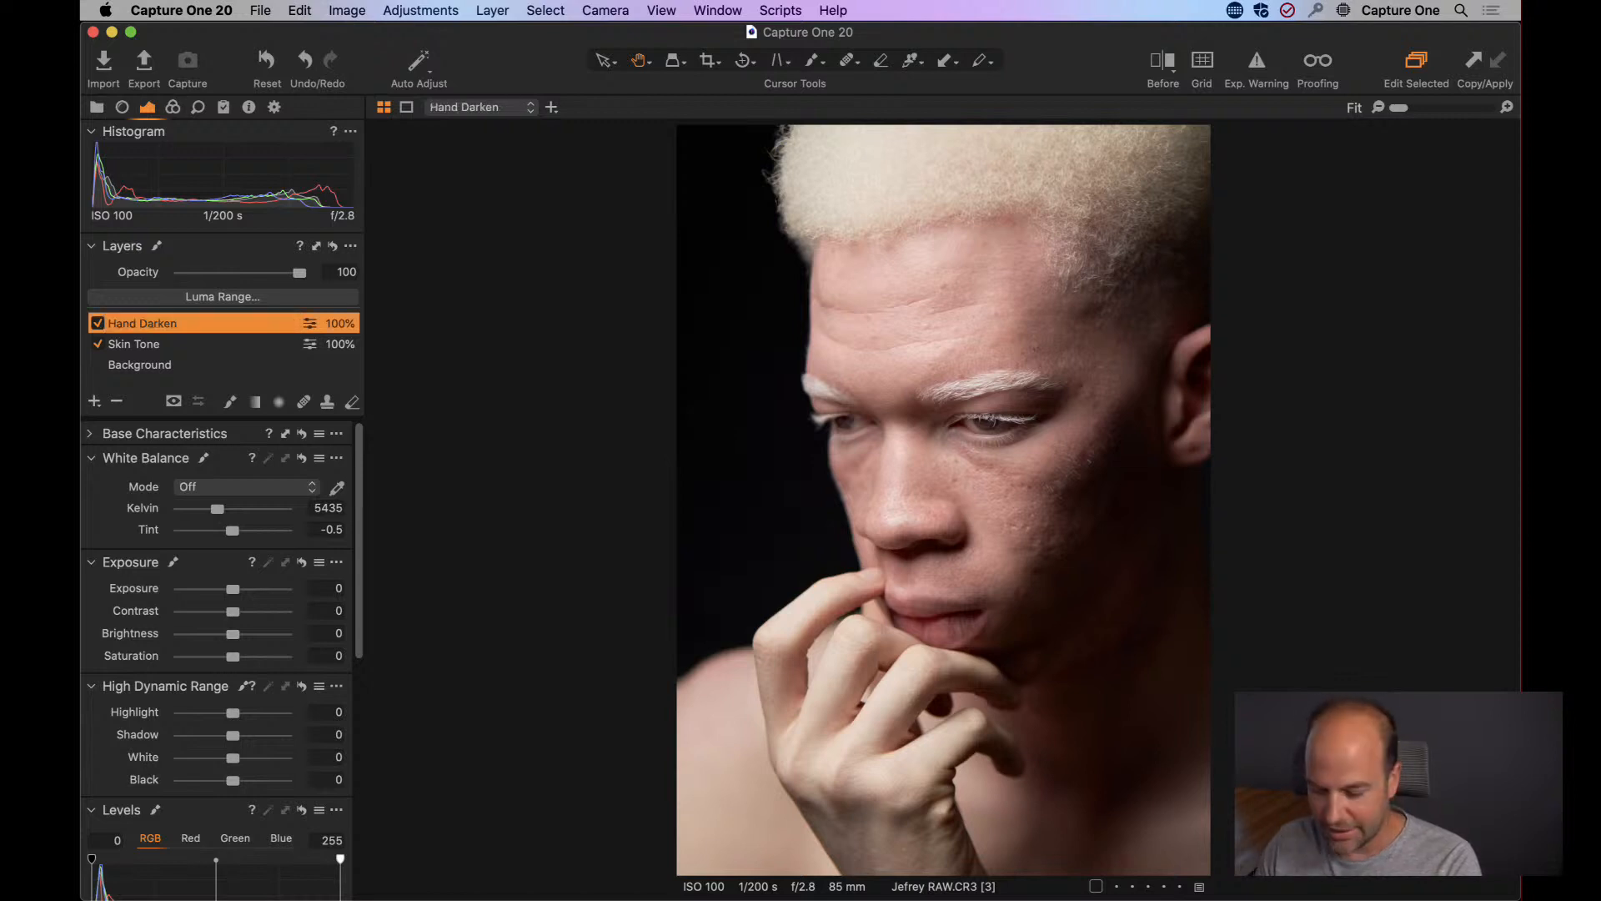
# Check the Hand Darken mask overlay, and set the layer's Brightness to -19 and Highlight to -38.
pyautogui.press('m')
pyautogui.press('m')
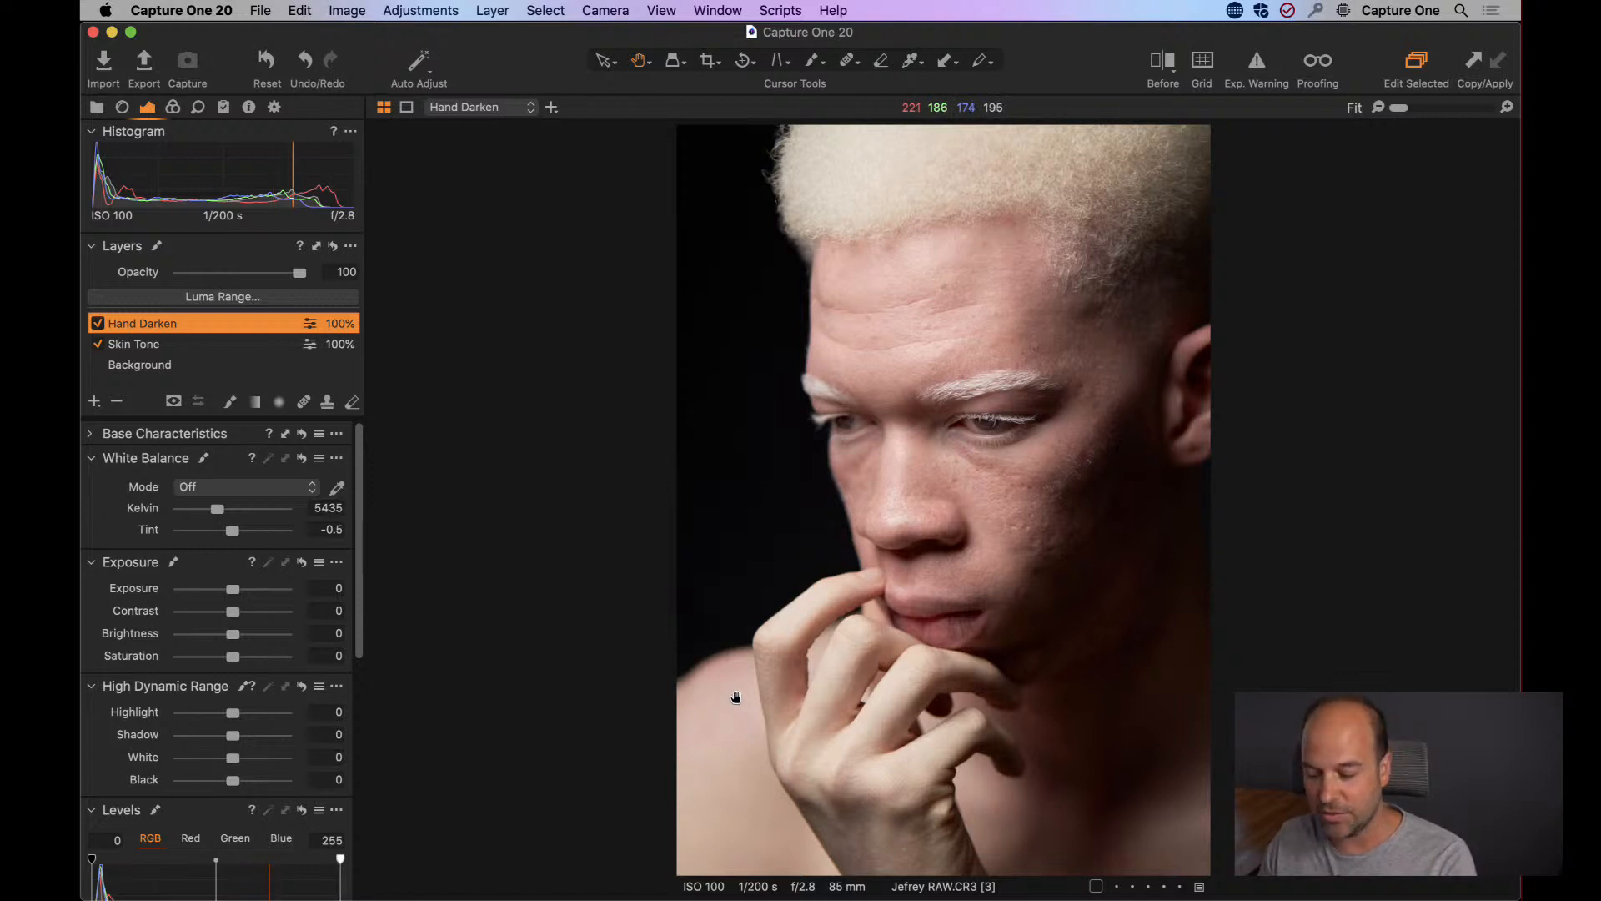
pyautogui.press('m')
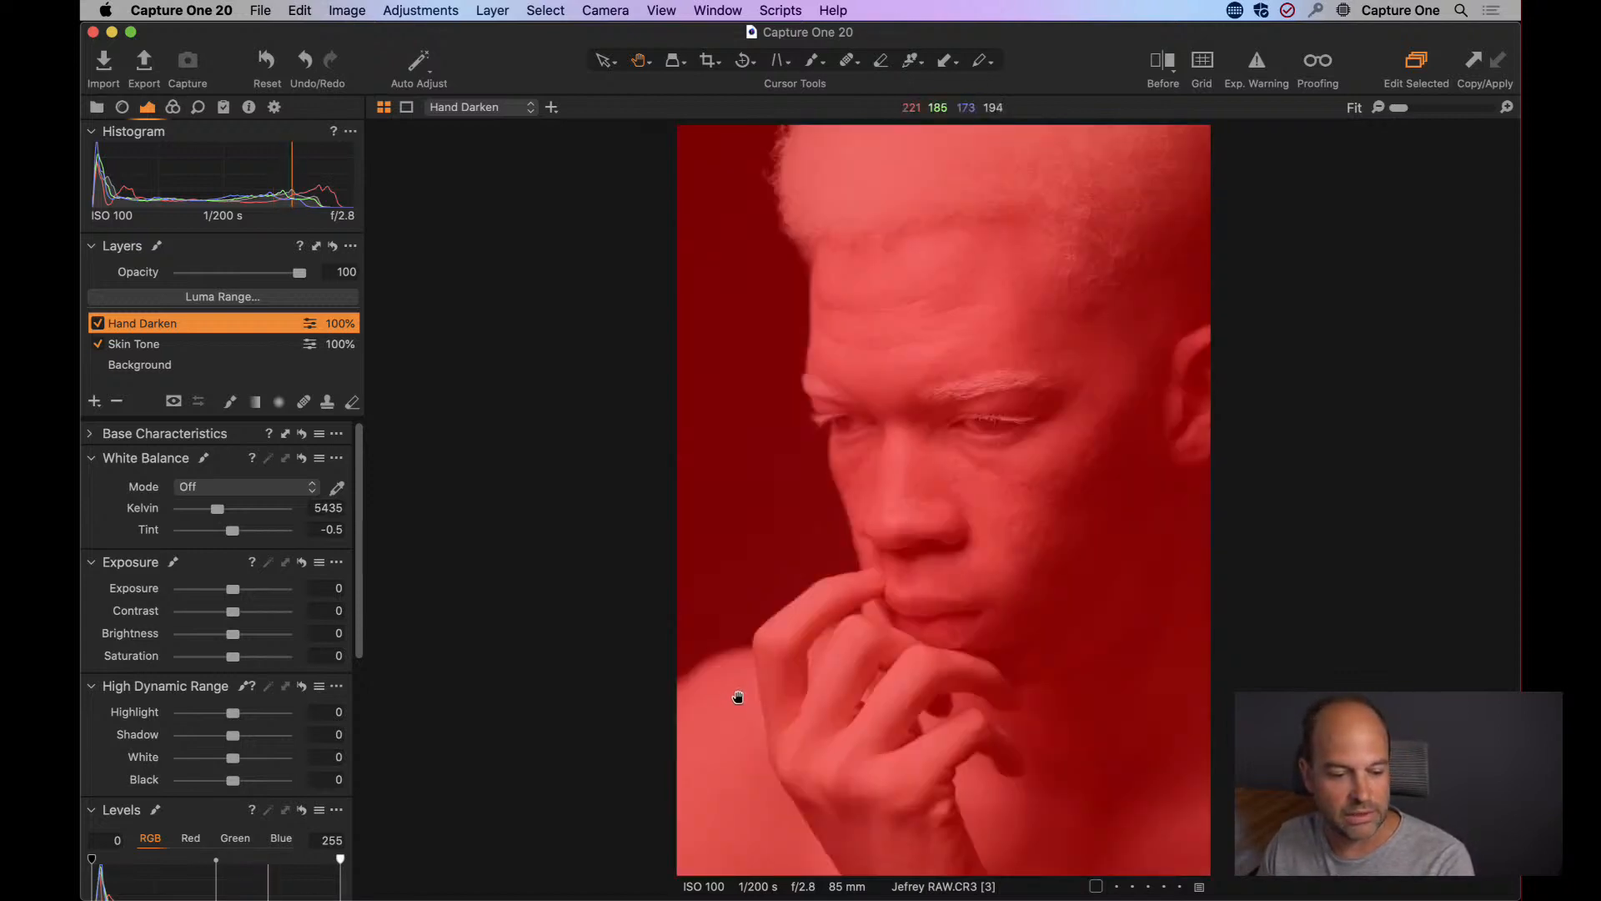
pyautogui.press('m')
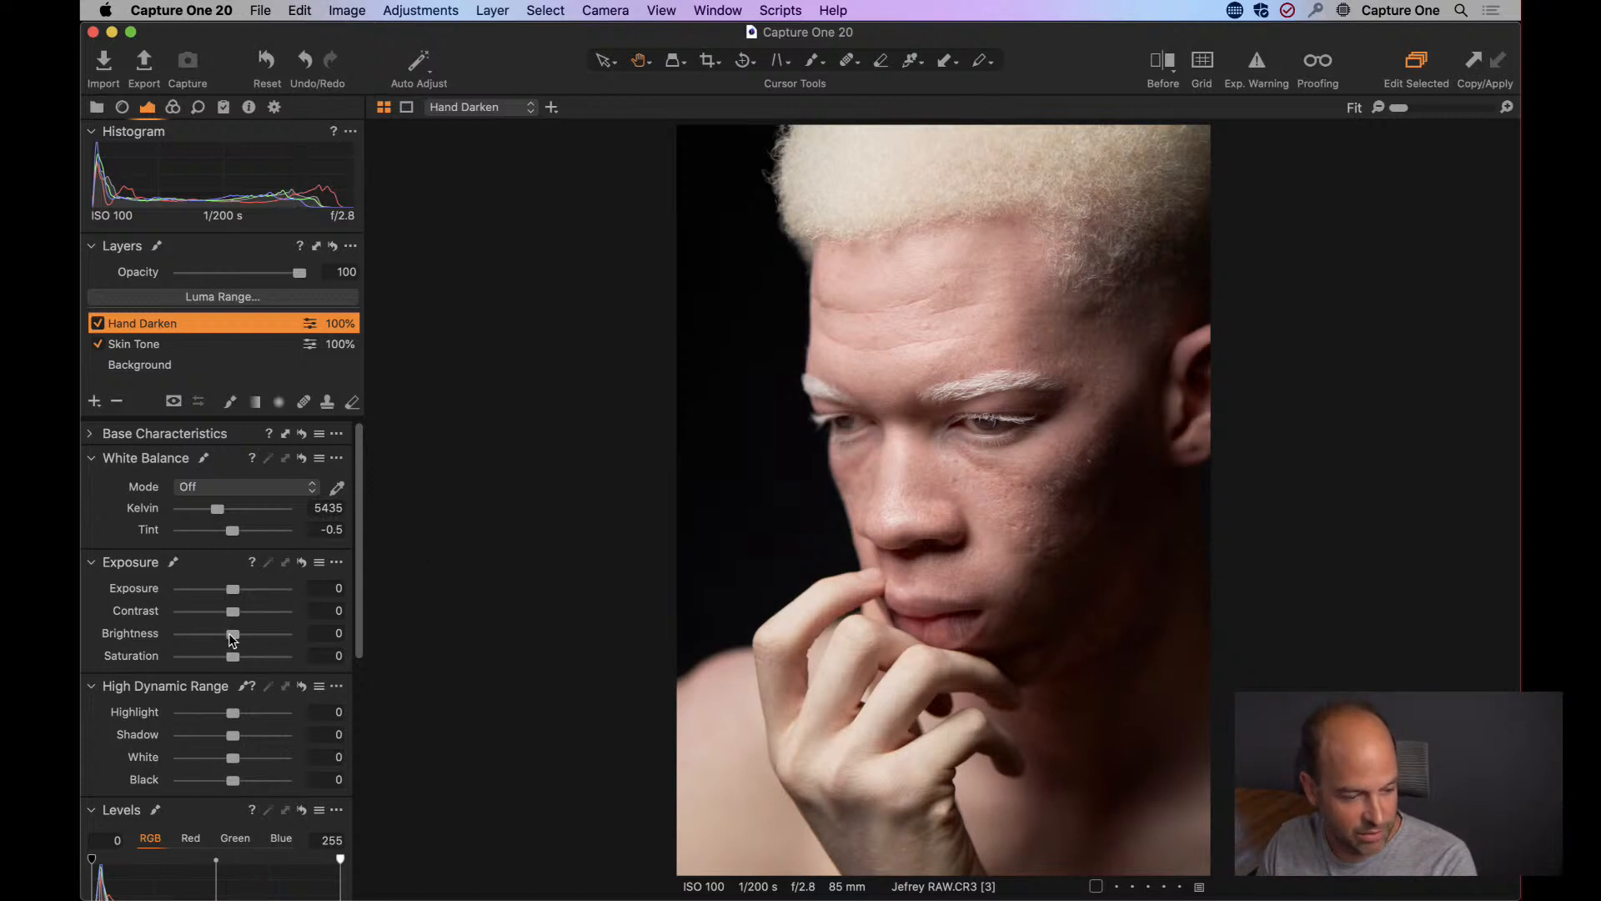
pyautogui.moveTo(233, 639); pyautogui.dragTo(216, 638)
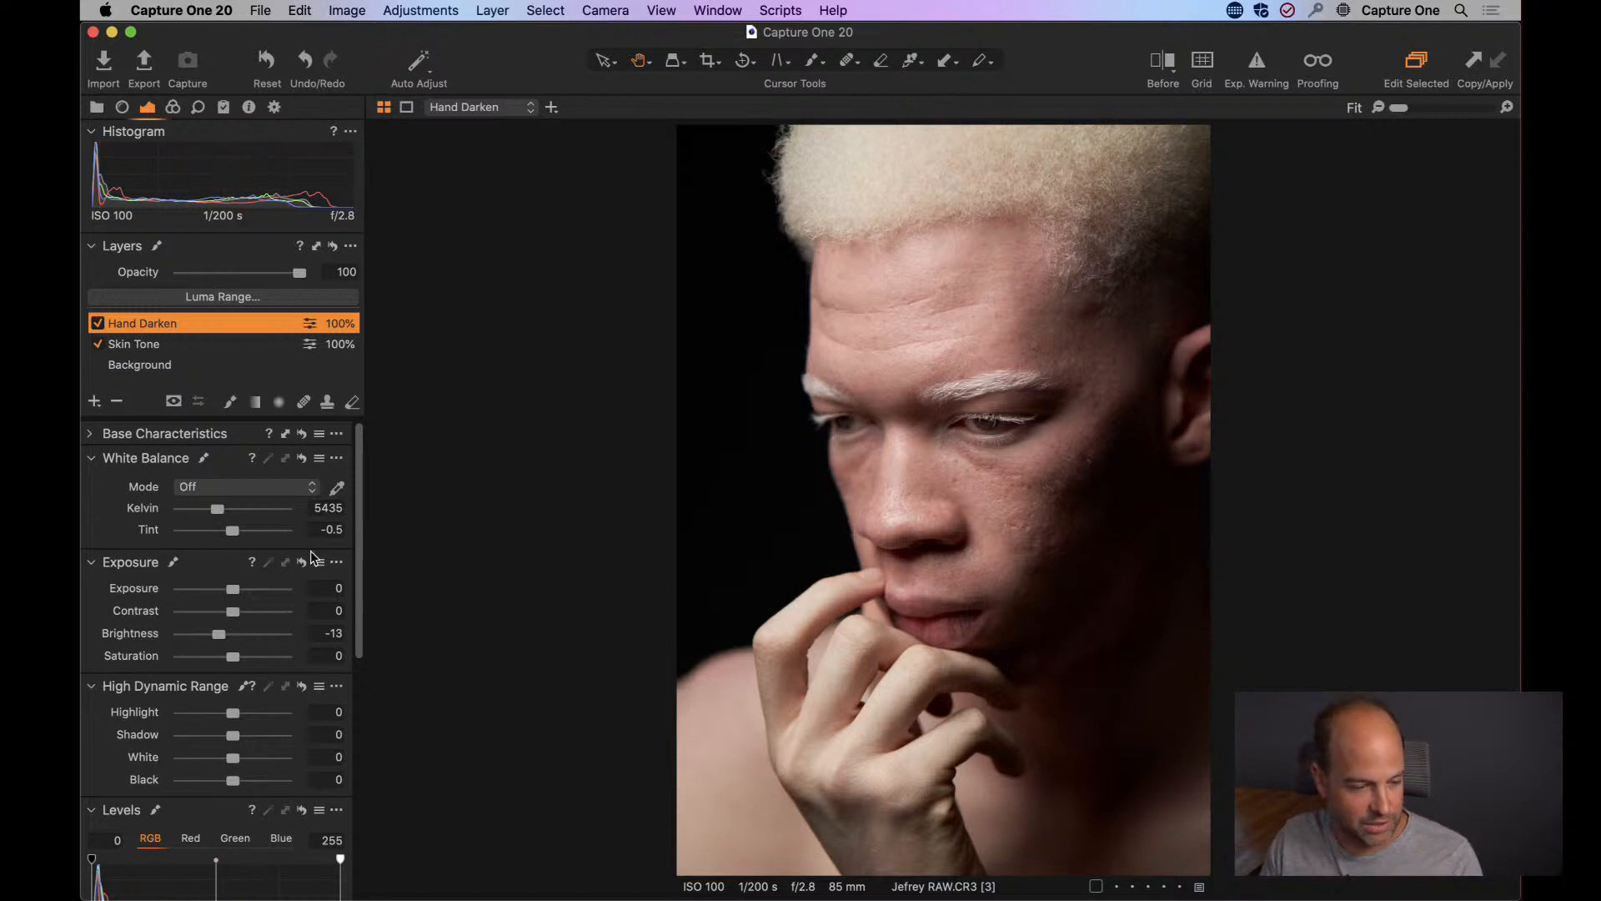
pyautogui.moveTo(219, 633); pyautogui.dragTo(212, 633)
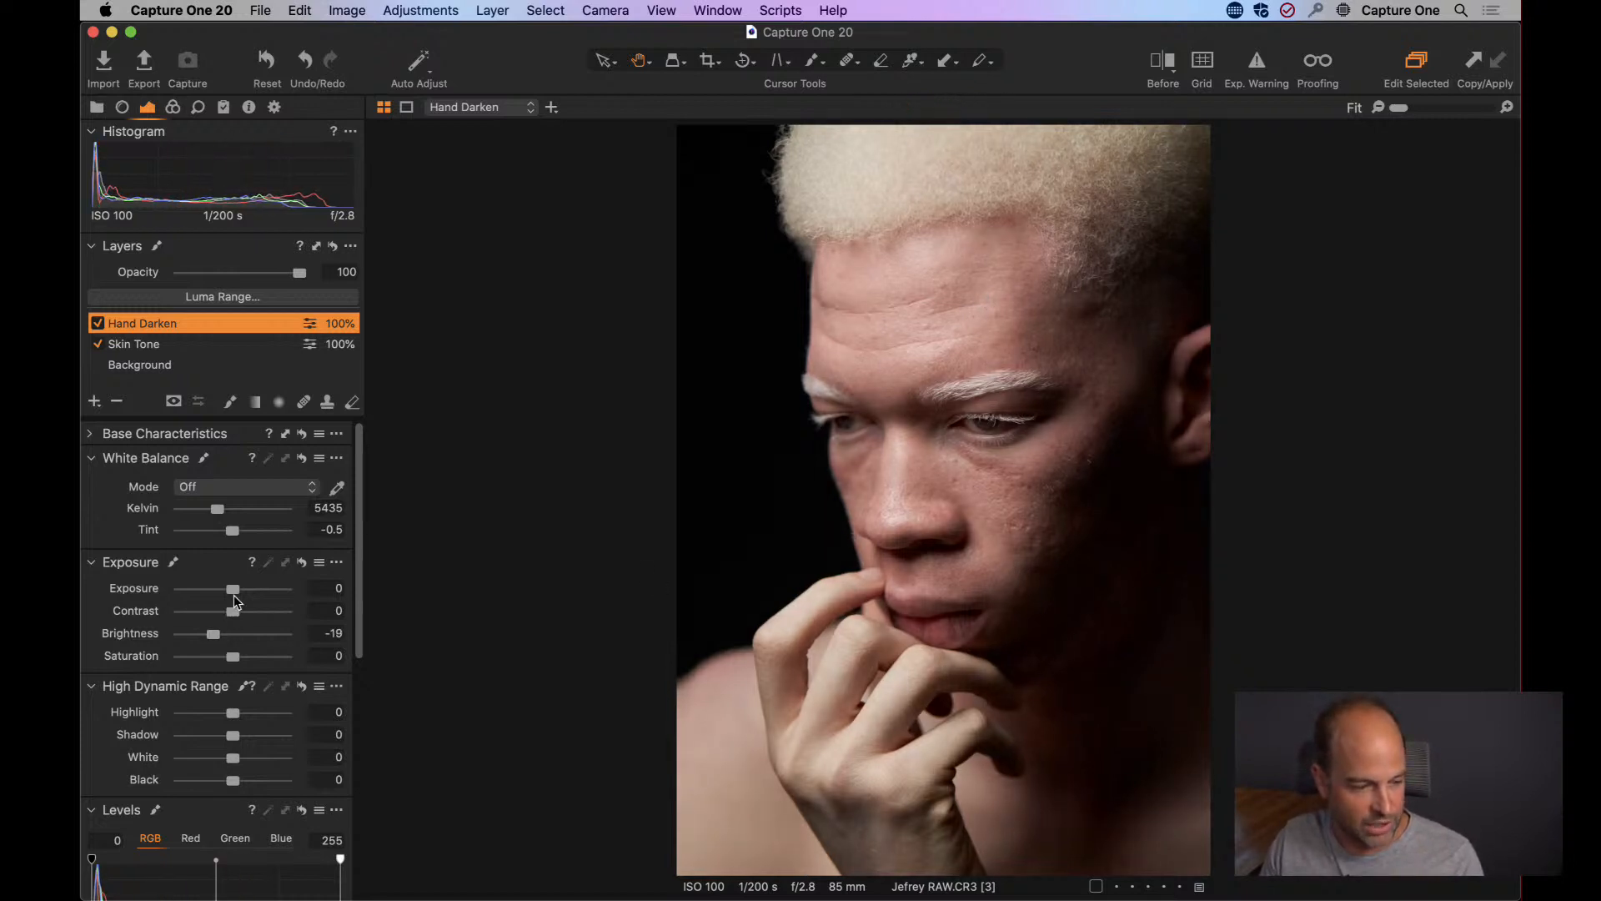
pyautogui.moveTo(231, 715); pyautogui.dragTo(204, 717)
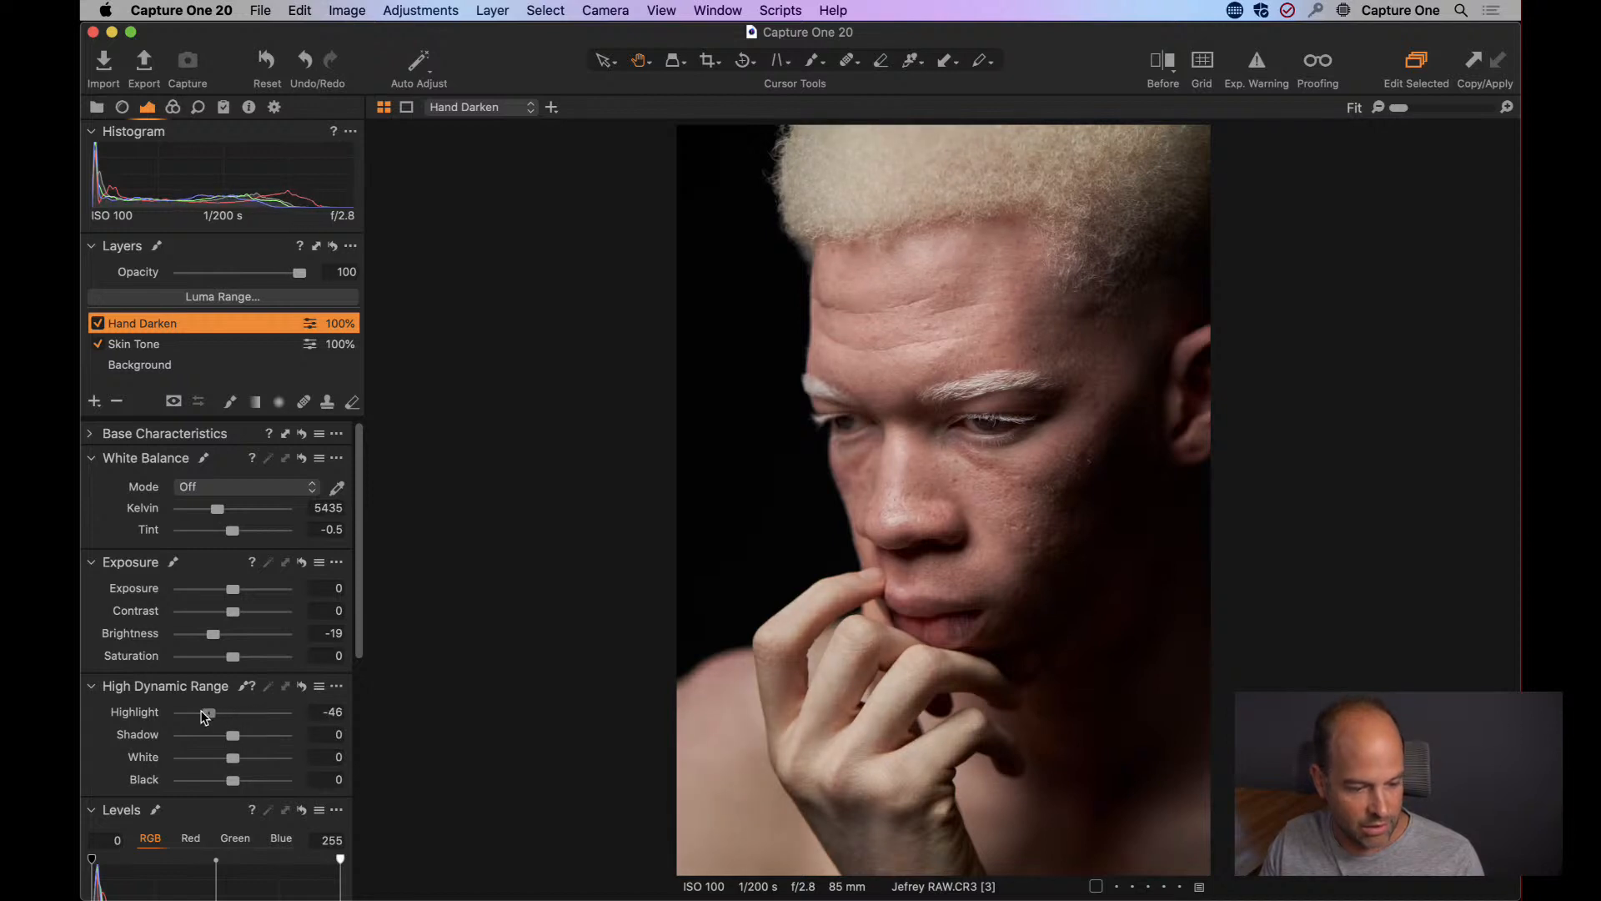
# Examine the hand up close with the Hand Darken layer off and on.
pyautogui.doubleClick(841, 712)
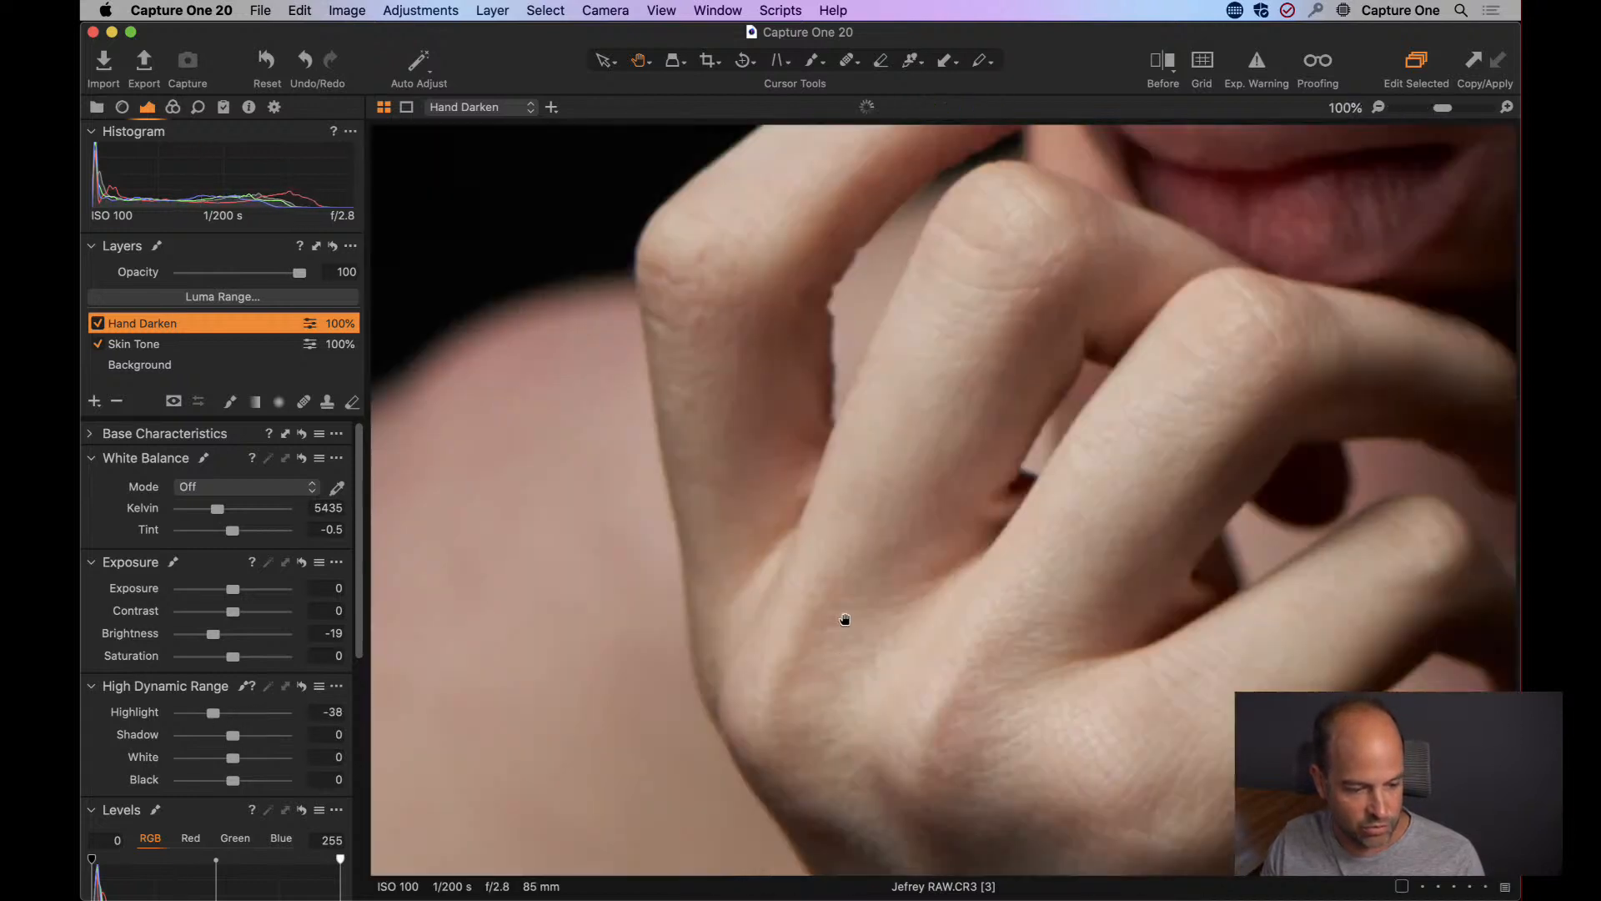
pyautogui.moveTo(867, 590); pyautogui.dragTo(750, 604)
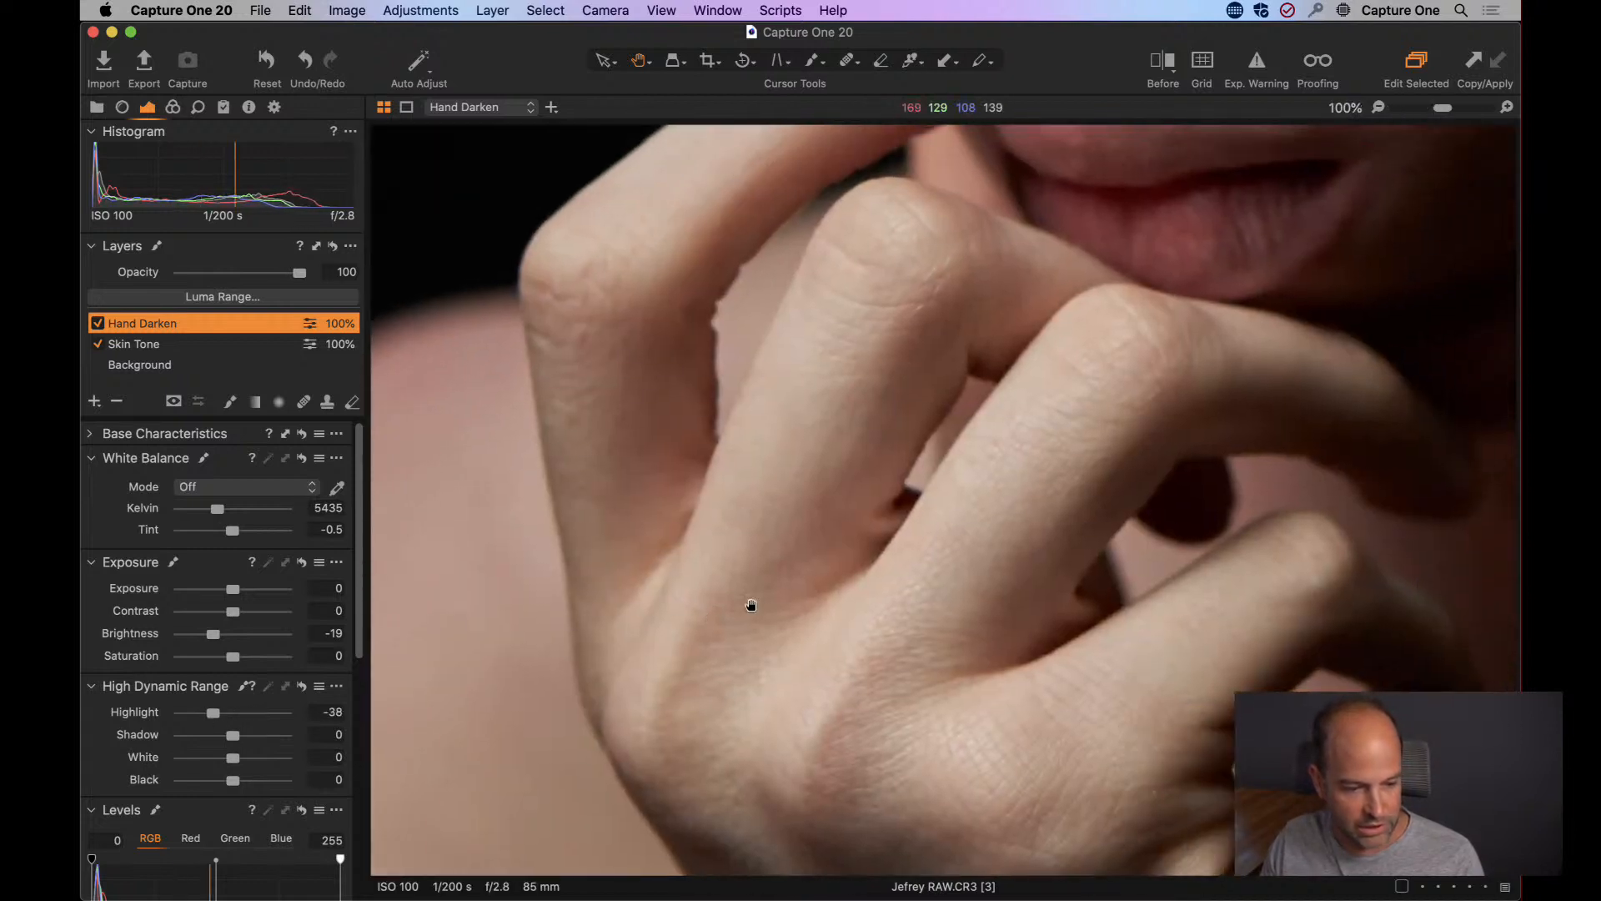
pyautogui.click(98, 323)
pyautogui.click(97, 322)
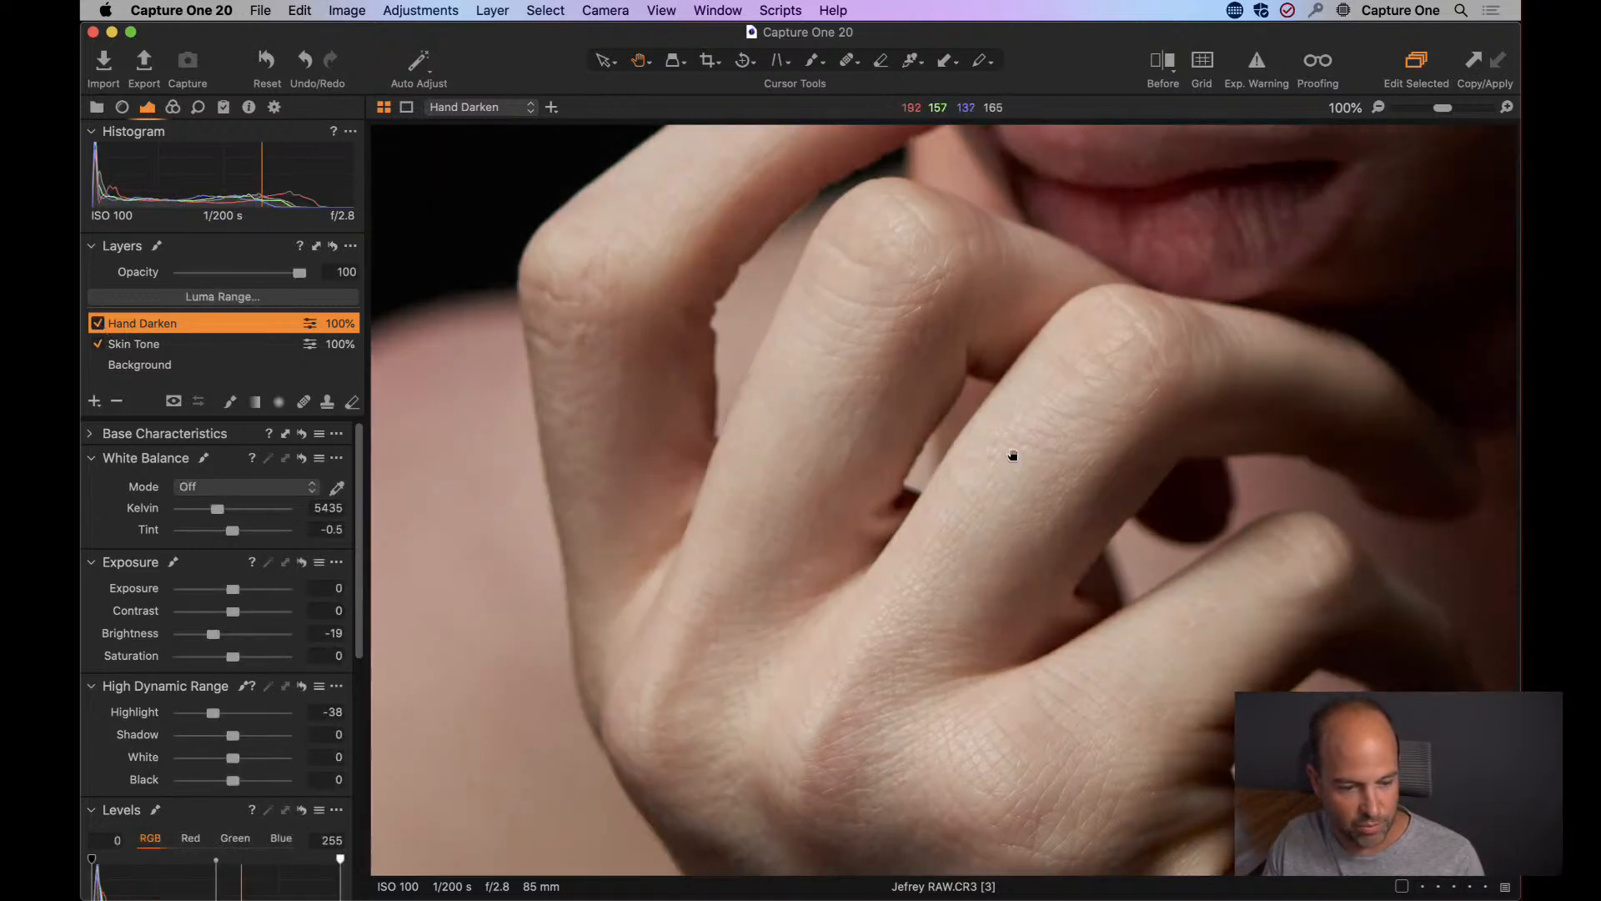
pyautogui.doubleClick(778, 518)
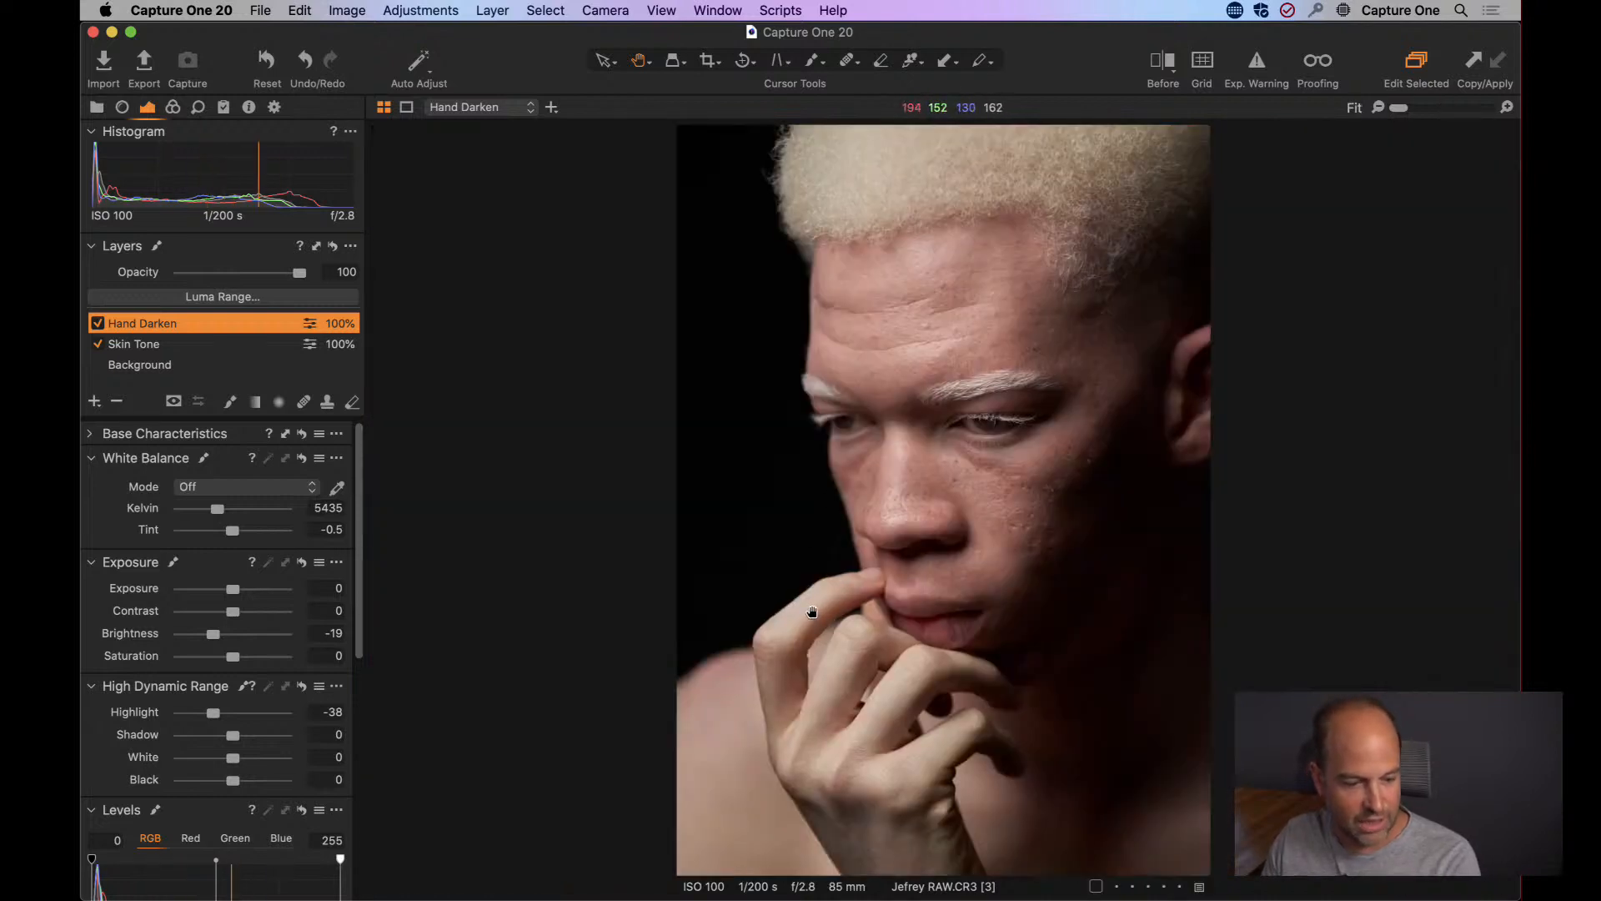
# Clear the Hand Darken layer's mask and set the mask brush to size 723, hardness 4, opacity 100 and flow 7.
pyautogui.rightClick(138, 320)
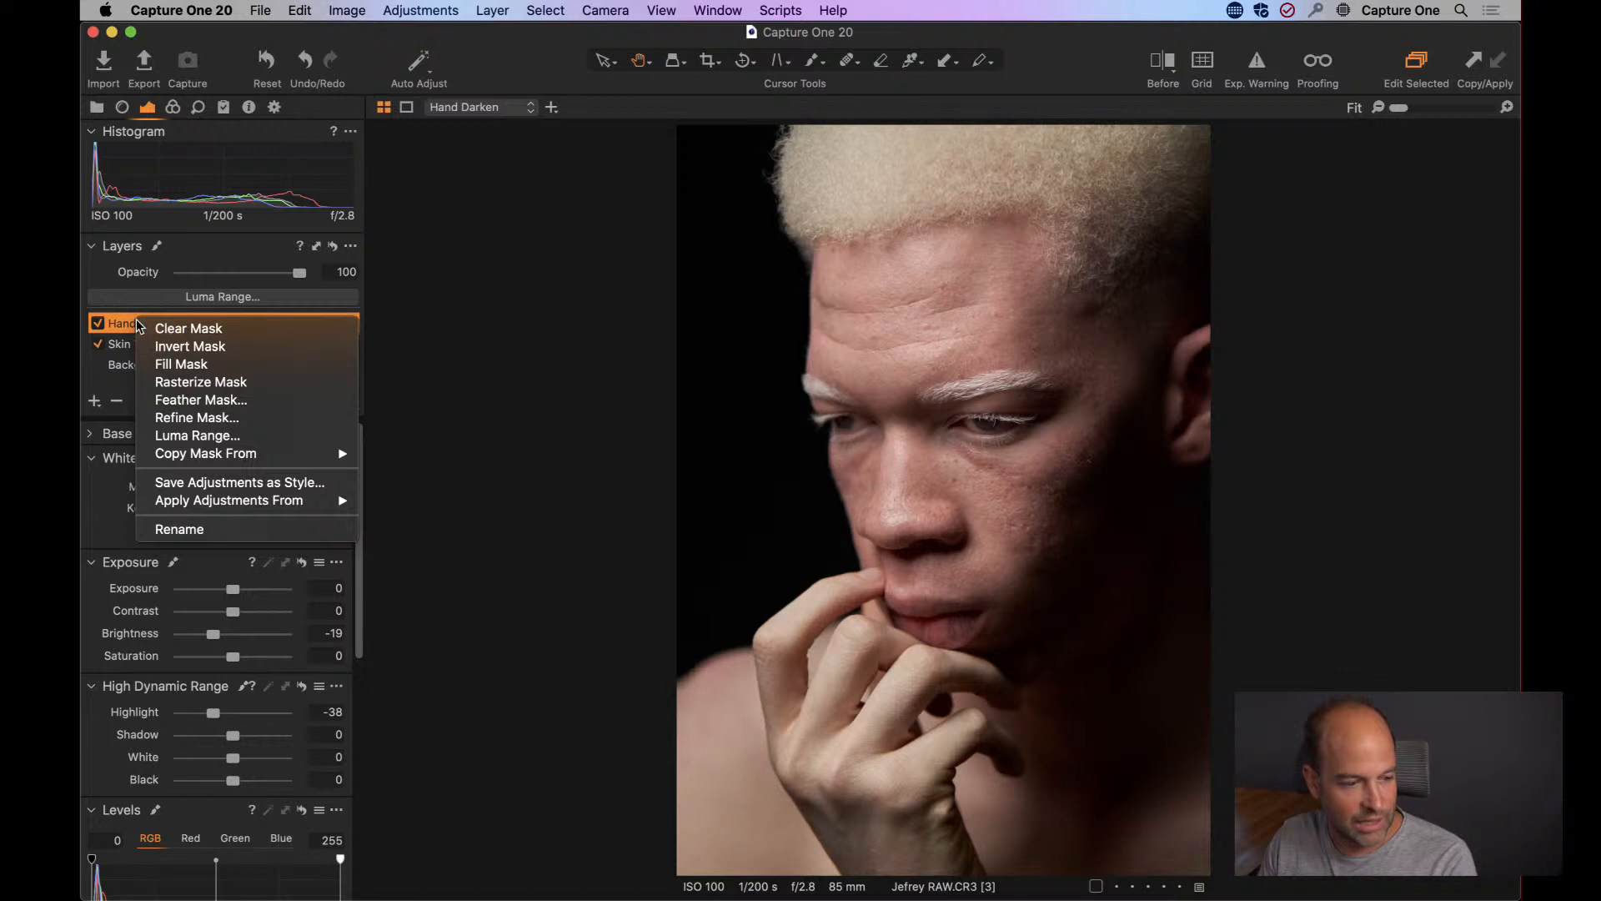
pyautogui.click(212, 328)
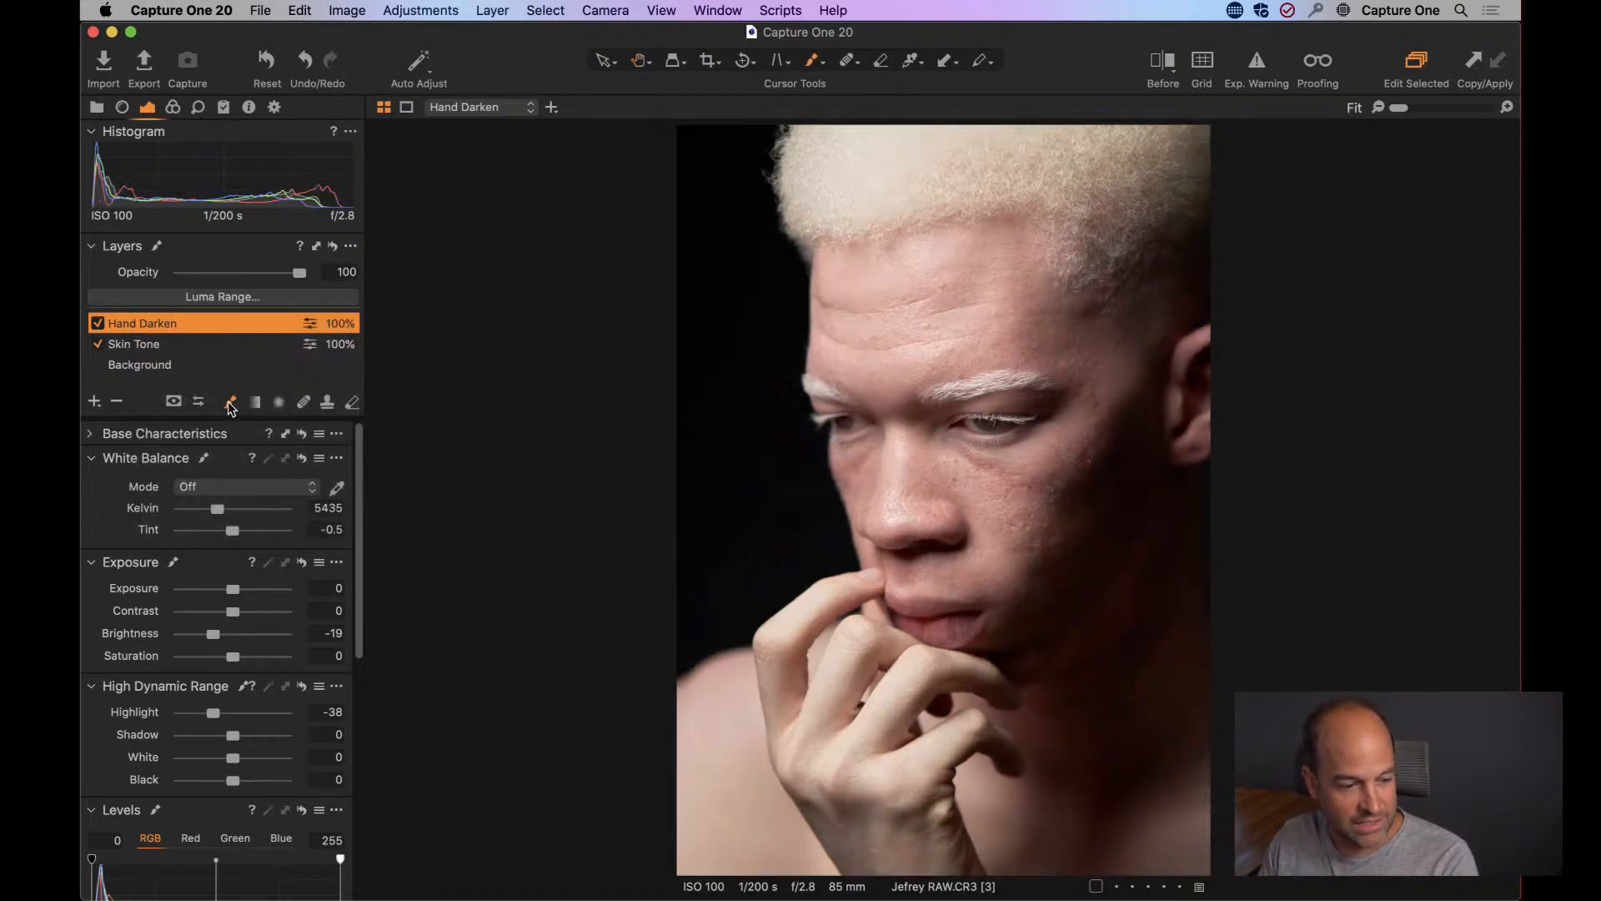
pyautogui.rightClick(769, 544)
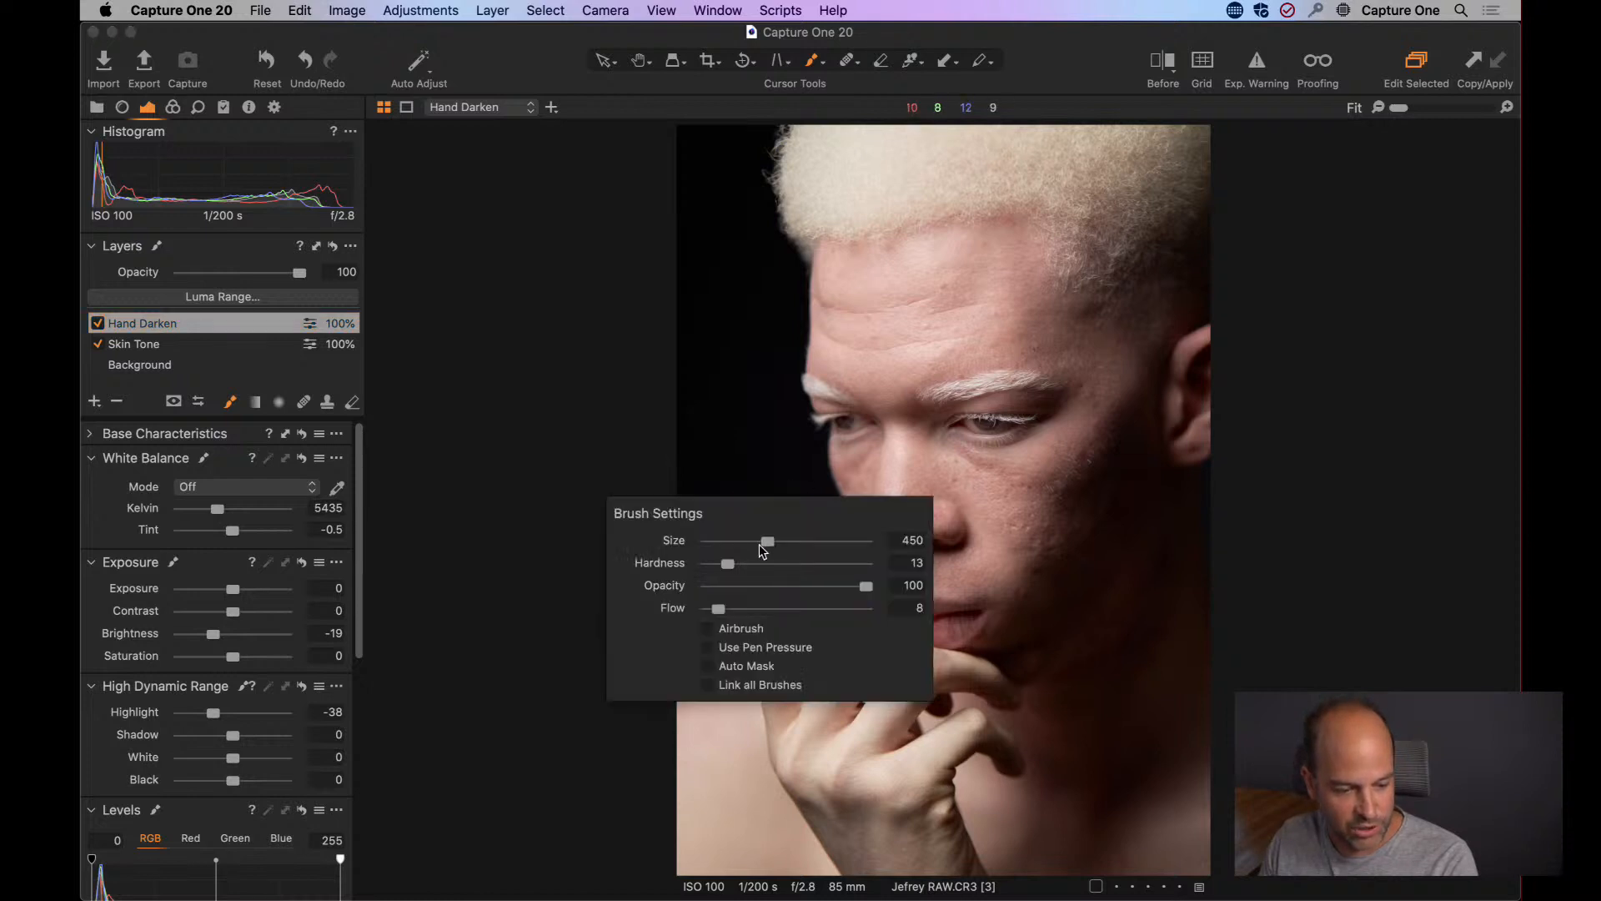
pyautogui.moveTo(760, 544)
pyautogui.mouseDown()
pyautogui.moveTo(713, 565)
pyautogui.moveTo(715, 609)
pyautogui.mouseUp()
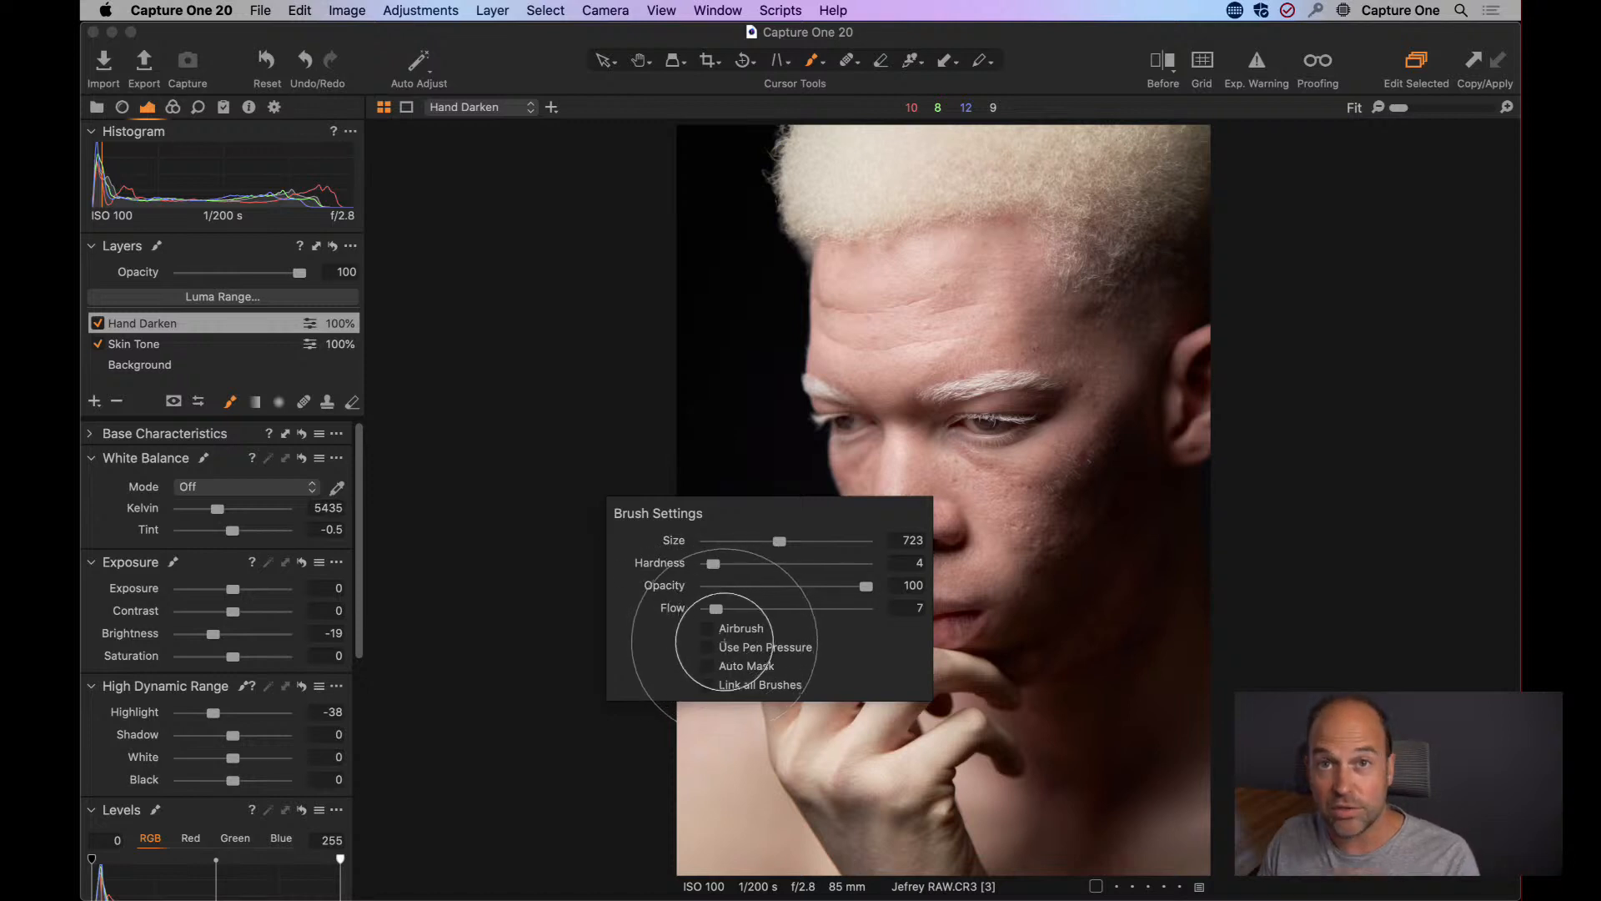
# Paint the Hand Darken mask over the hand and the bright hair, and compare the layer off and on.
pyautogui.moveTo(862, 699)
pyautogui.mouseDown()
pyautogui.moveTo(854, 659)
pyautogui.moveTo(836, 767)
pyautogui.moveTo(941, 683)
pyautogui.moveTo(883, 832)
pyautogui.moveTo(713, 736)
pyautogui.moveTo(711, 772)
pyautogui.moveTo(789, 642)
pyautogui.moveTo(846, 618)
pyautogui.moveTo(801, 584)
pyautogui.moveTo(988, 680)
pyautogui.moveTo(950, 717)
pyautogui.moveTo(912, 808)
pyautogui.moveTo(786, 630)
pyautogui.moveTo(822, 575)
pyautogui.moveTo(852, 756)
pyautogui.moveTo(873, 687)
pyautogui.moveTo(931, 826)
pyautogui.moveTo(801, 663)
pyautogui.moveTo(793, 600)
pyautogui.mouseUp()
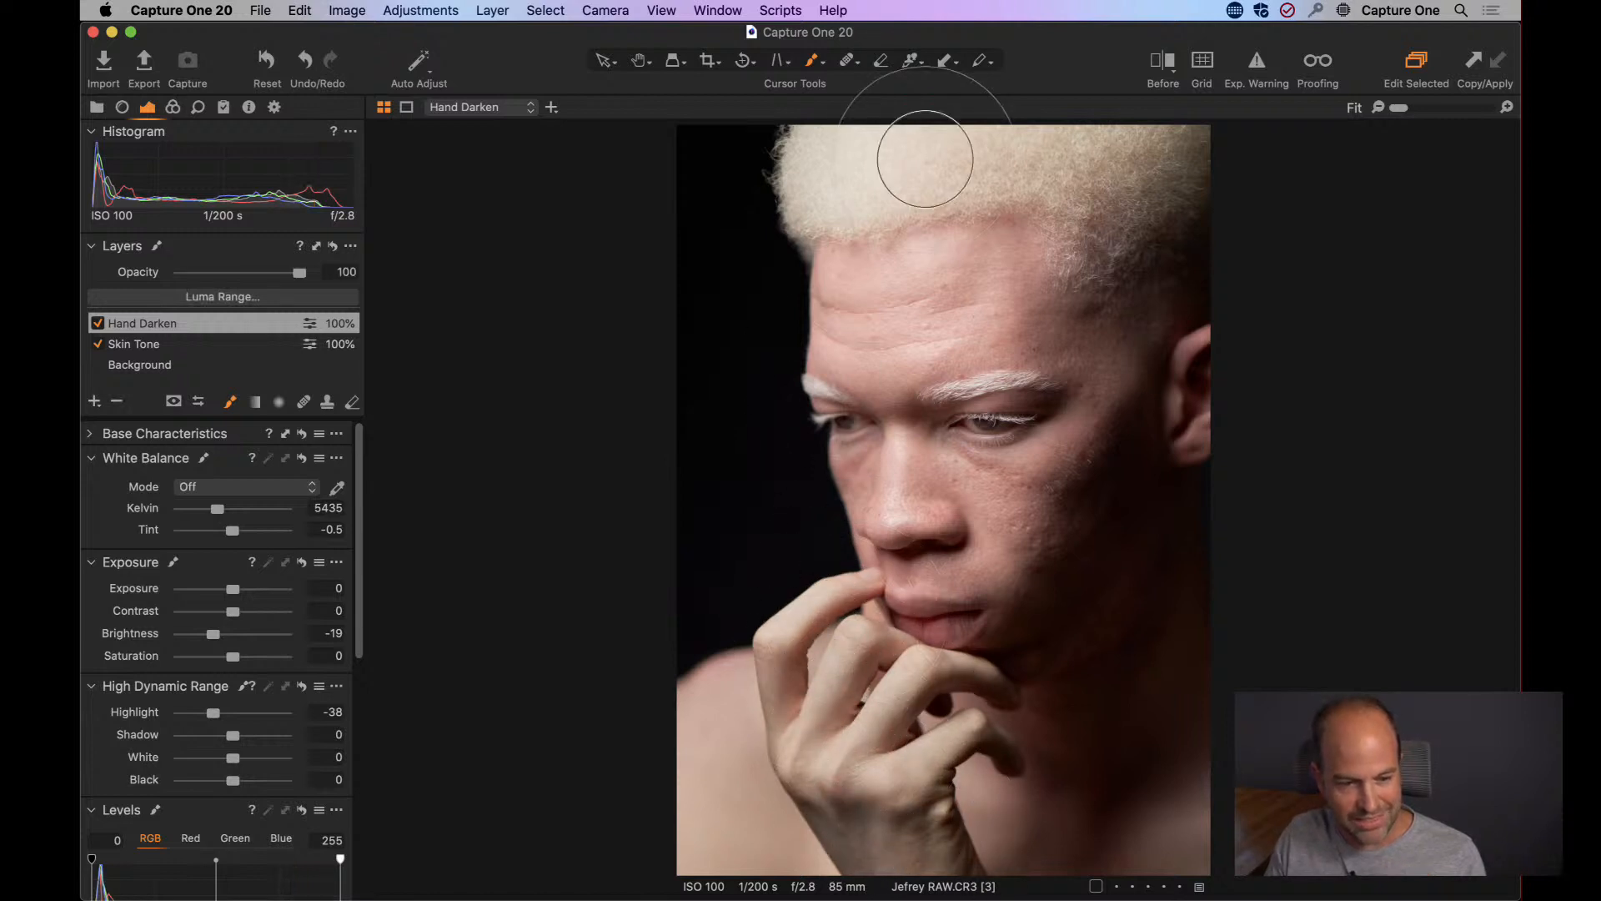
pyautogui.moveTo(924, 158)
pyautogui.mouseDown()
pyautogui.moveTo(833, 176)
pyautogui.moveTo(959, 154)
pyautogui.moveTo(854, 175)
pyautogui.moveTo(976, 174)
pyautogui.moveTo(829, 161)
pyautogui.mouseUp()
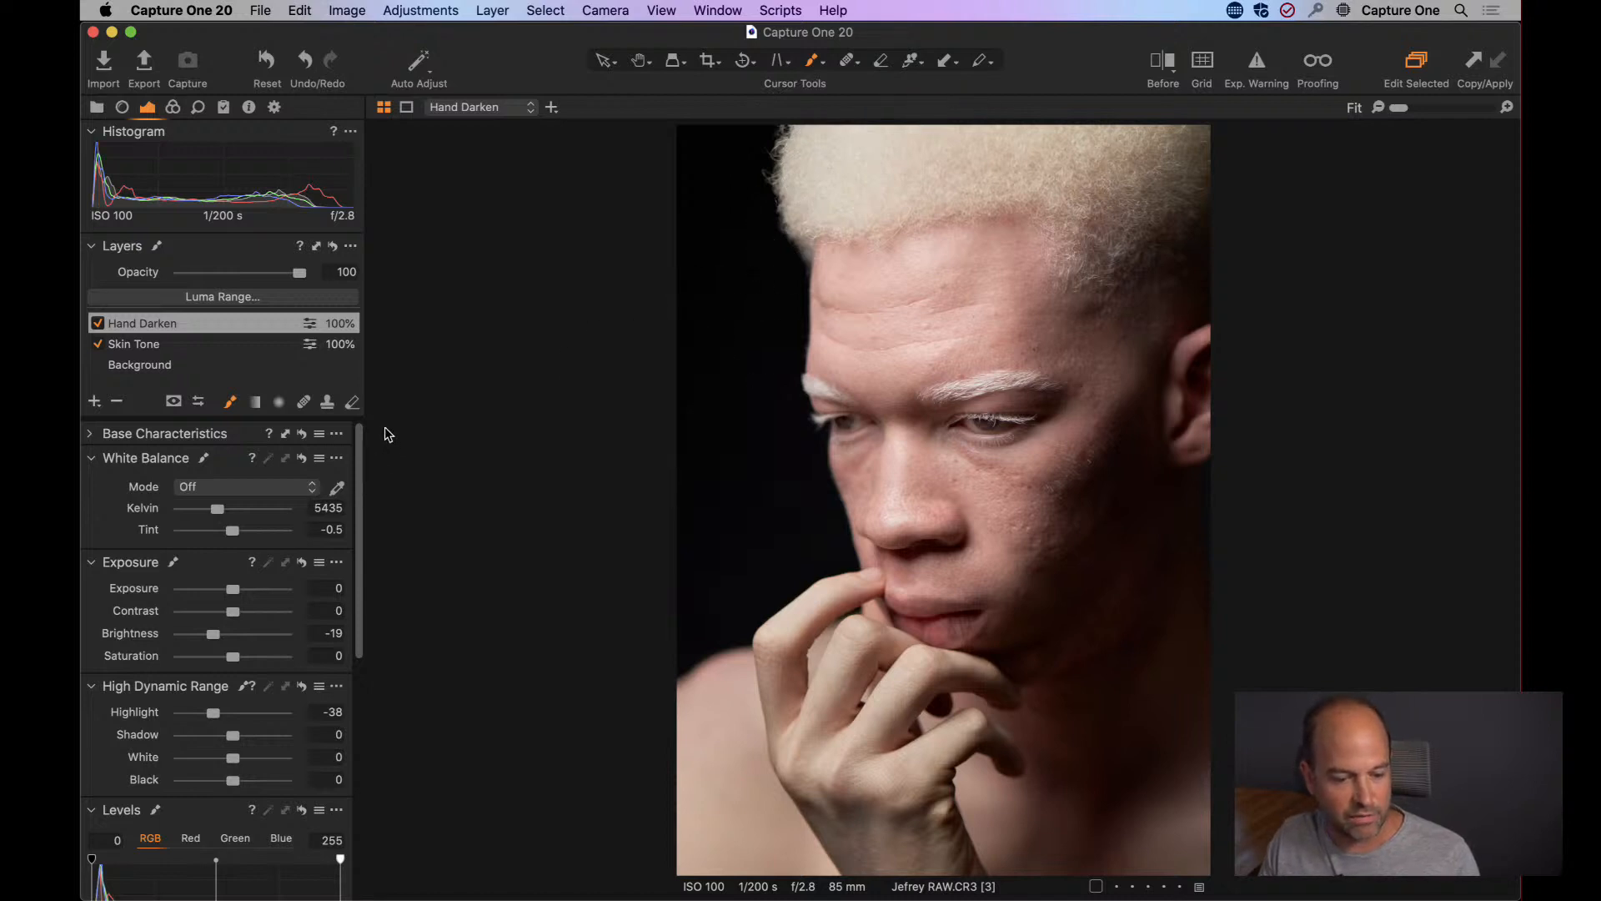
pyautogui.click(97, 323)
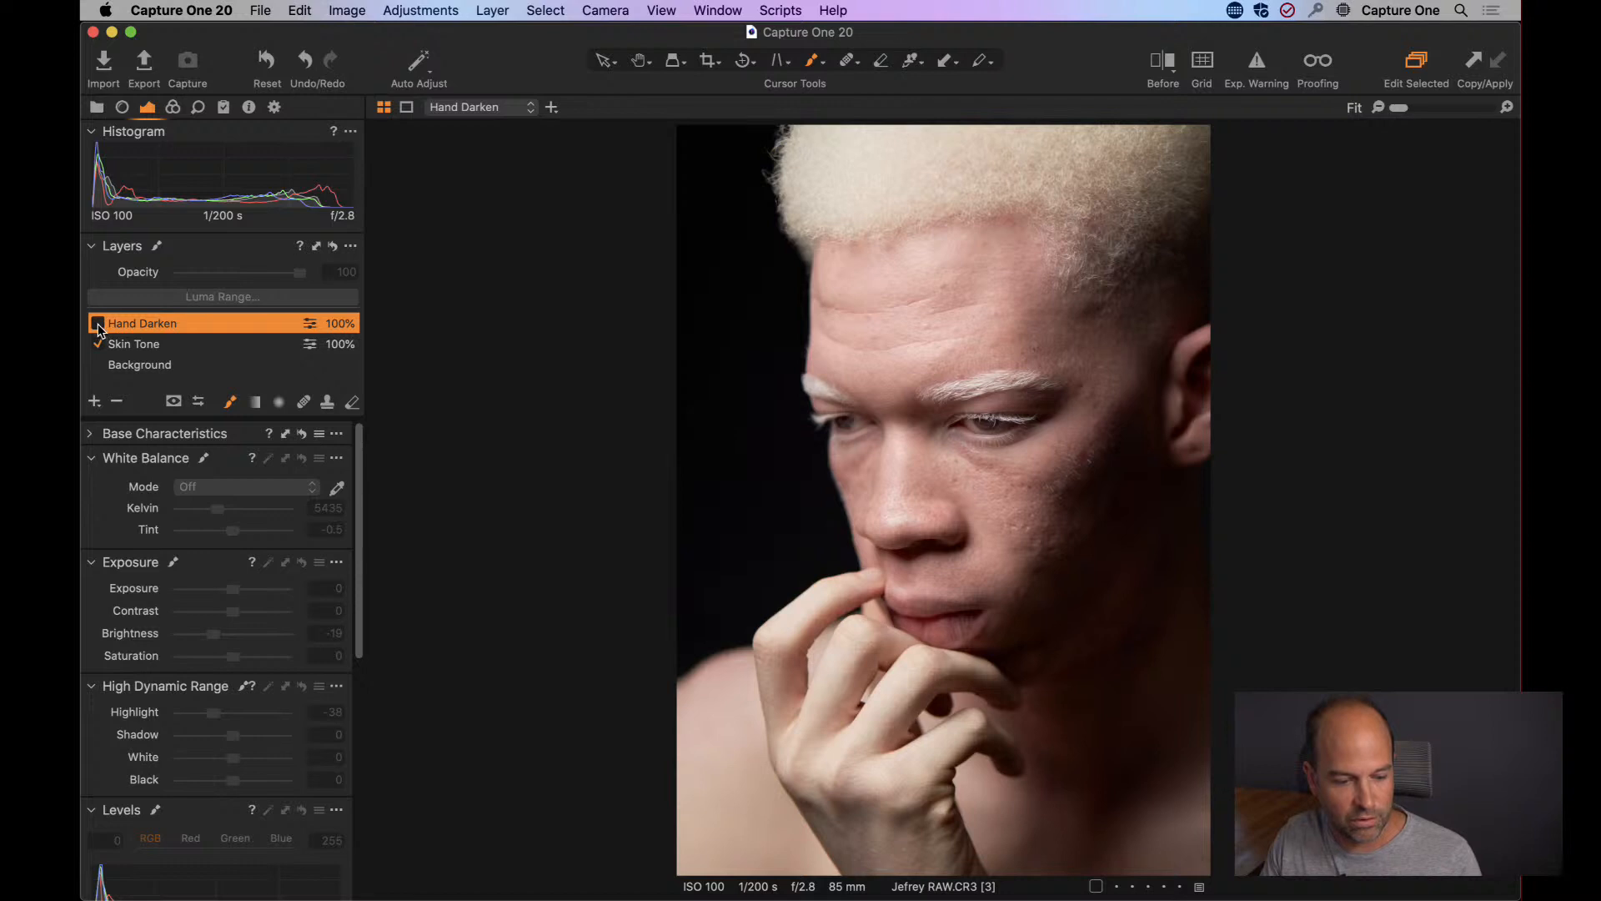
pyautogui.click(96, 324)
# Compare the original and edited portrait in a split before/after view, moving the divider slightly across the face.
pyautogui.click(1162, 63)
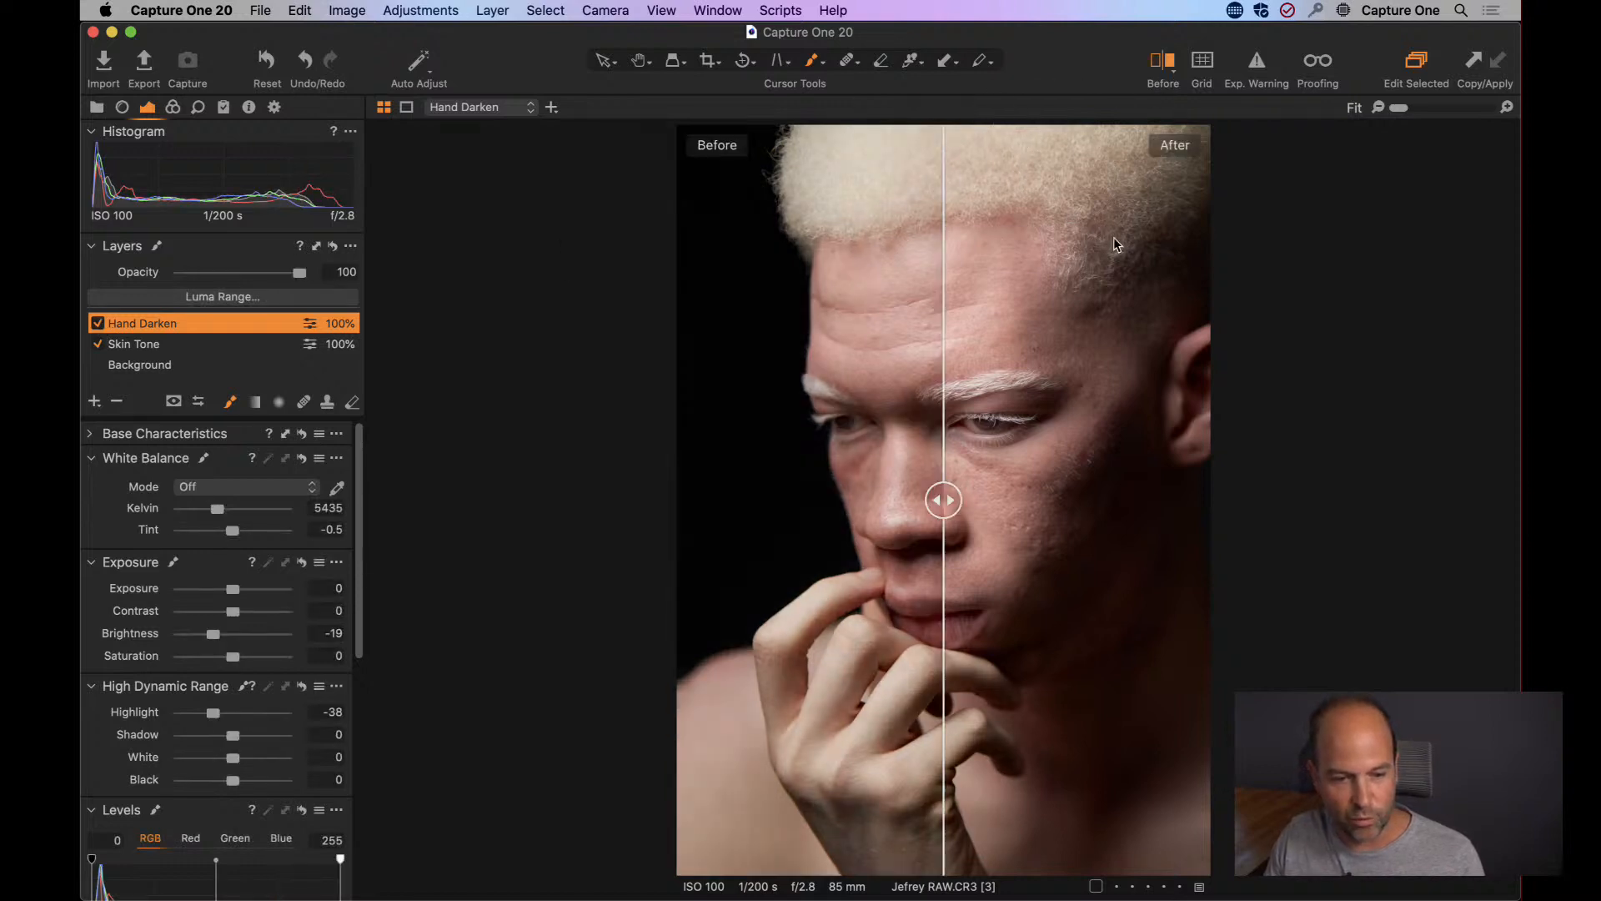
pyautogui.moveTo(951, 502)
pyautogui.mouseDown()
pyautogui.moveTo(1117, 499)
pyautogui.moveTo(621, 526)
pyautogui.moveTo(1166, 484)
pyautogui.moveTo(734, 503)
pyautogui.moveTo(1038, 501)
pyautogui.moveTo(962, 498)
pyautogui.mouseUp()
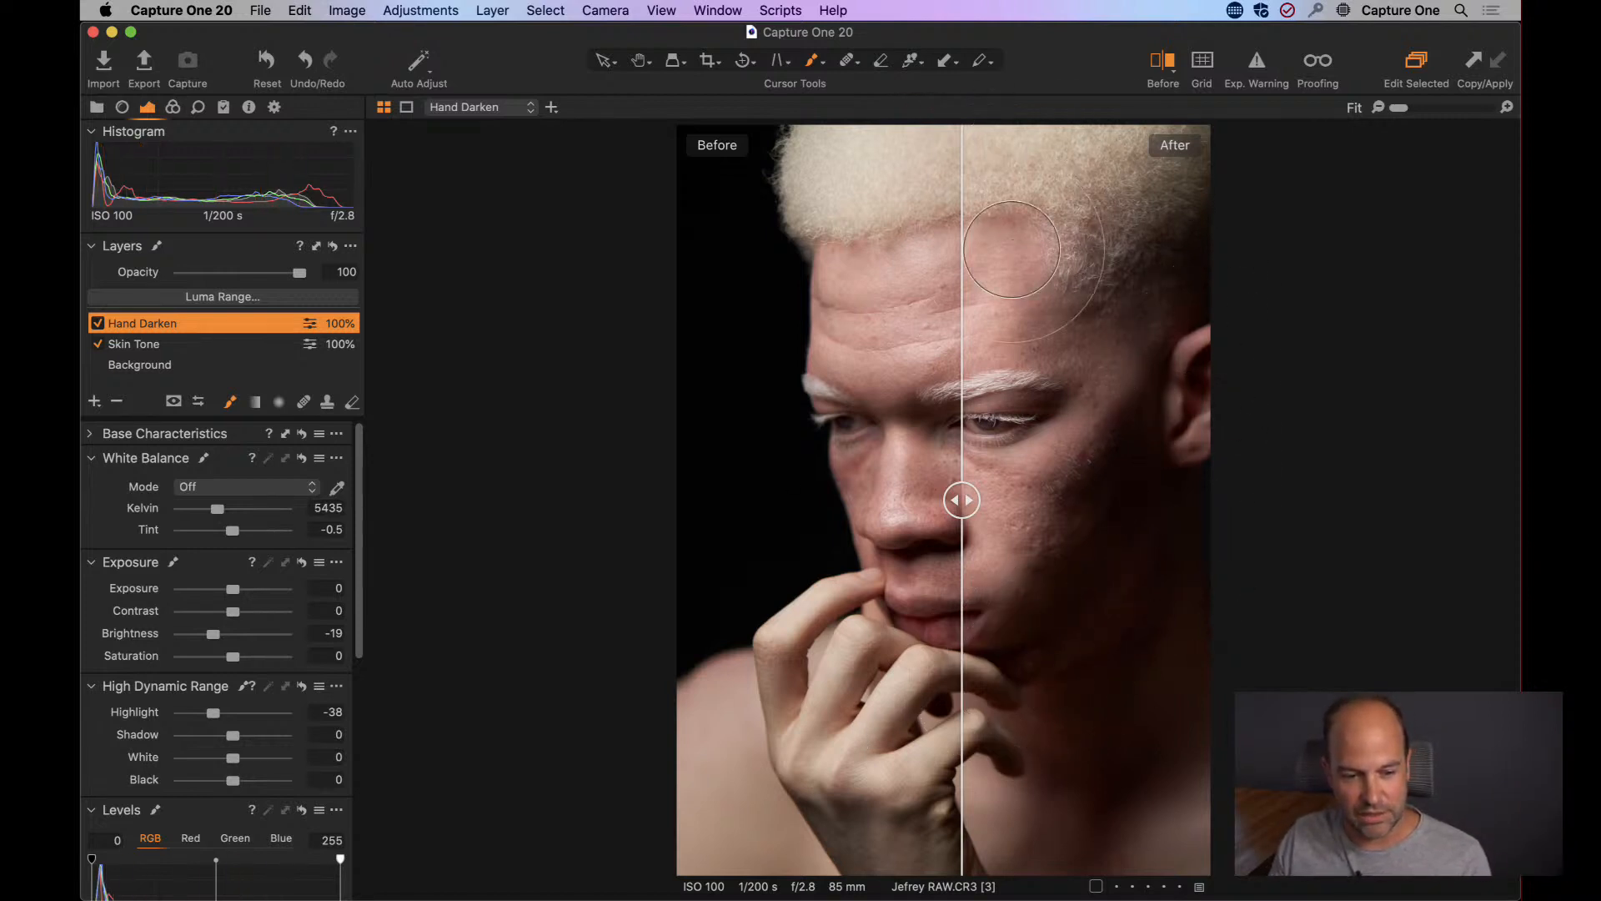
pyautogui.click(1162, 60)
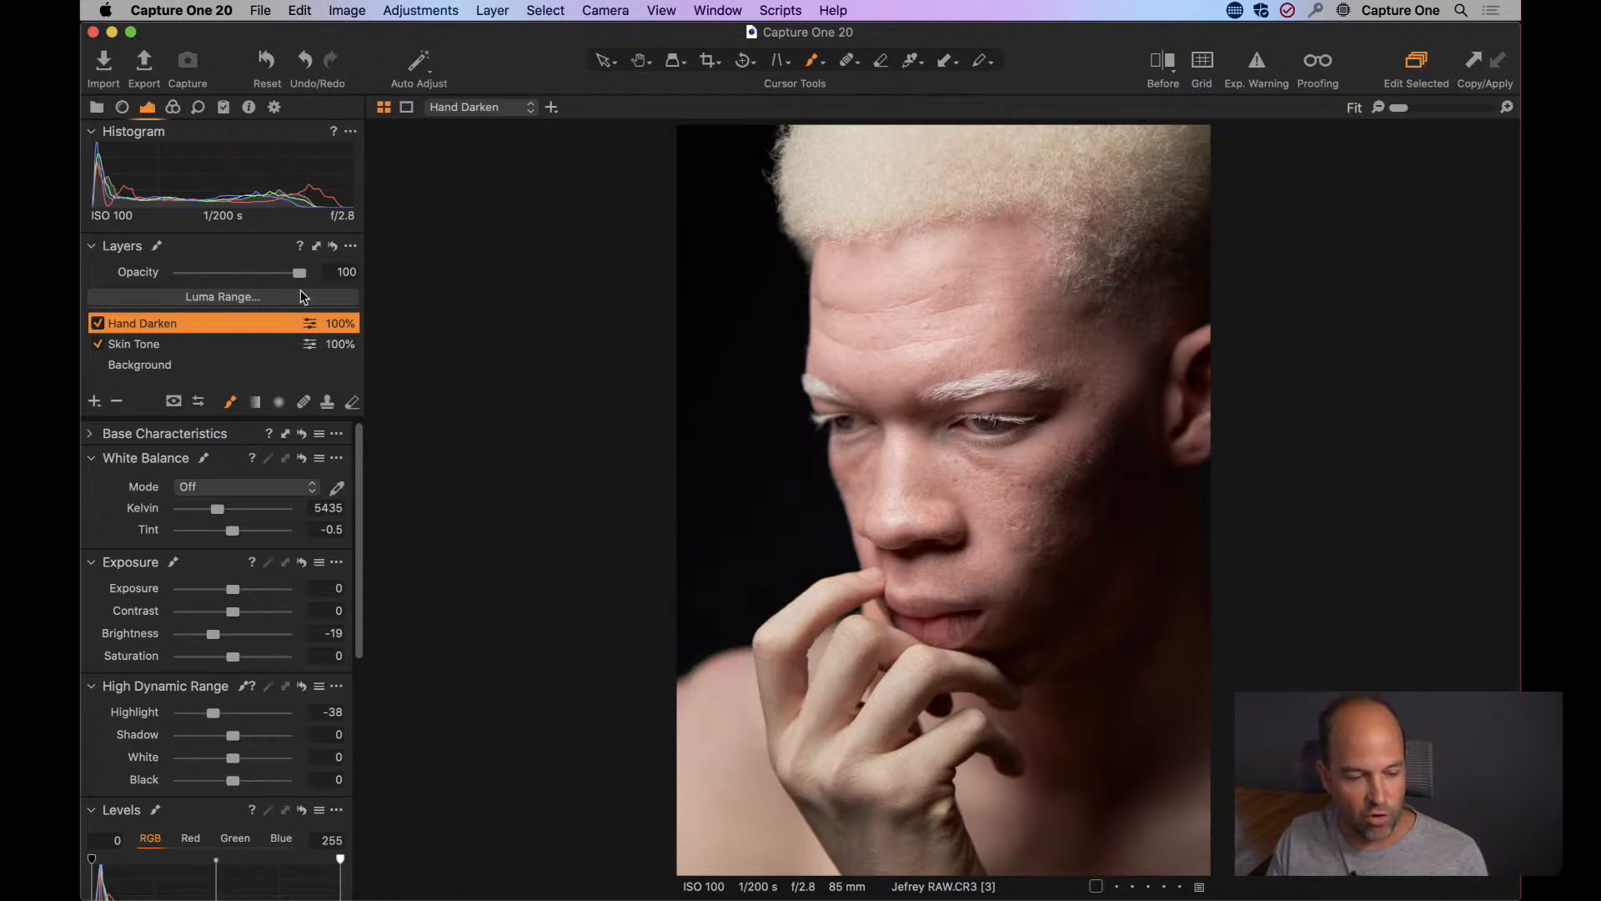
# Lower the Hand Darken layer's opacity to 79 and keep that layer selected.
pyautogui.moveTo(298, 276)
pyautogui.mouseDown()
pyautogui.moveTo(179, 271)
pyautogui.moveTo(301, 276)
pyautogui.moveTo(258, 273)
pyautogui.moveTo(273, 273)
pyautogui.mouseUp()
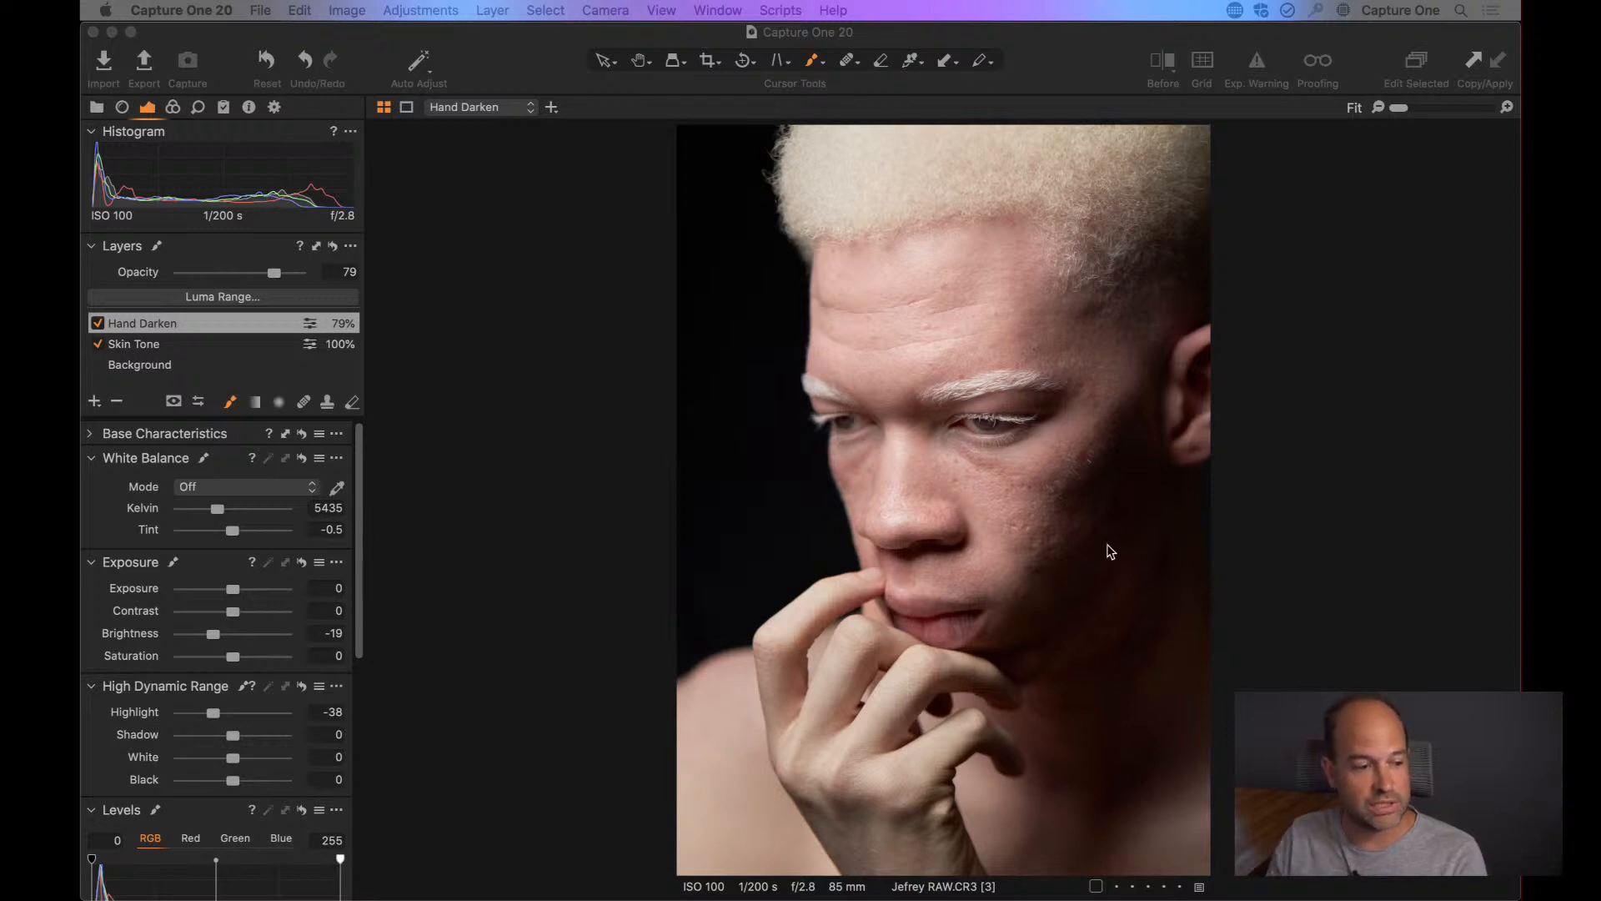
pyautogui.click(200, 346)
pyautogui.click(184, 324)
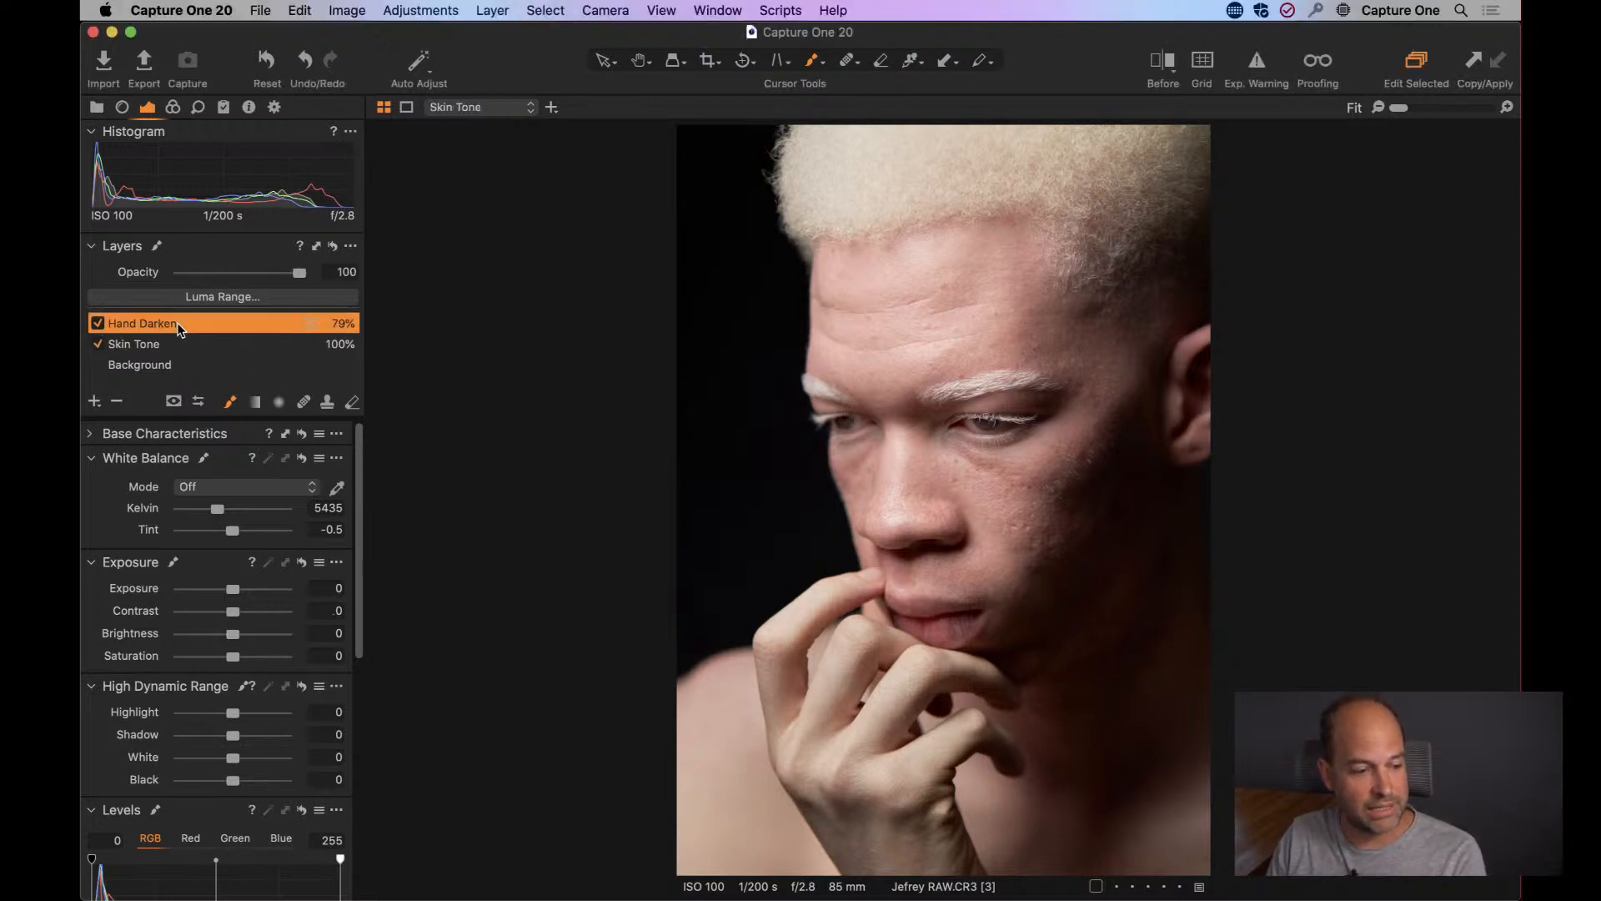
pyautogui.rightClick(180, 322)
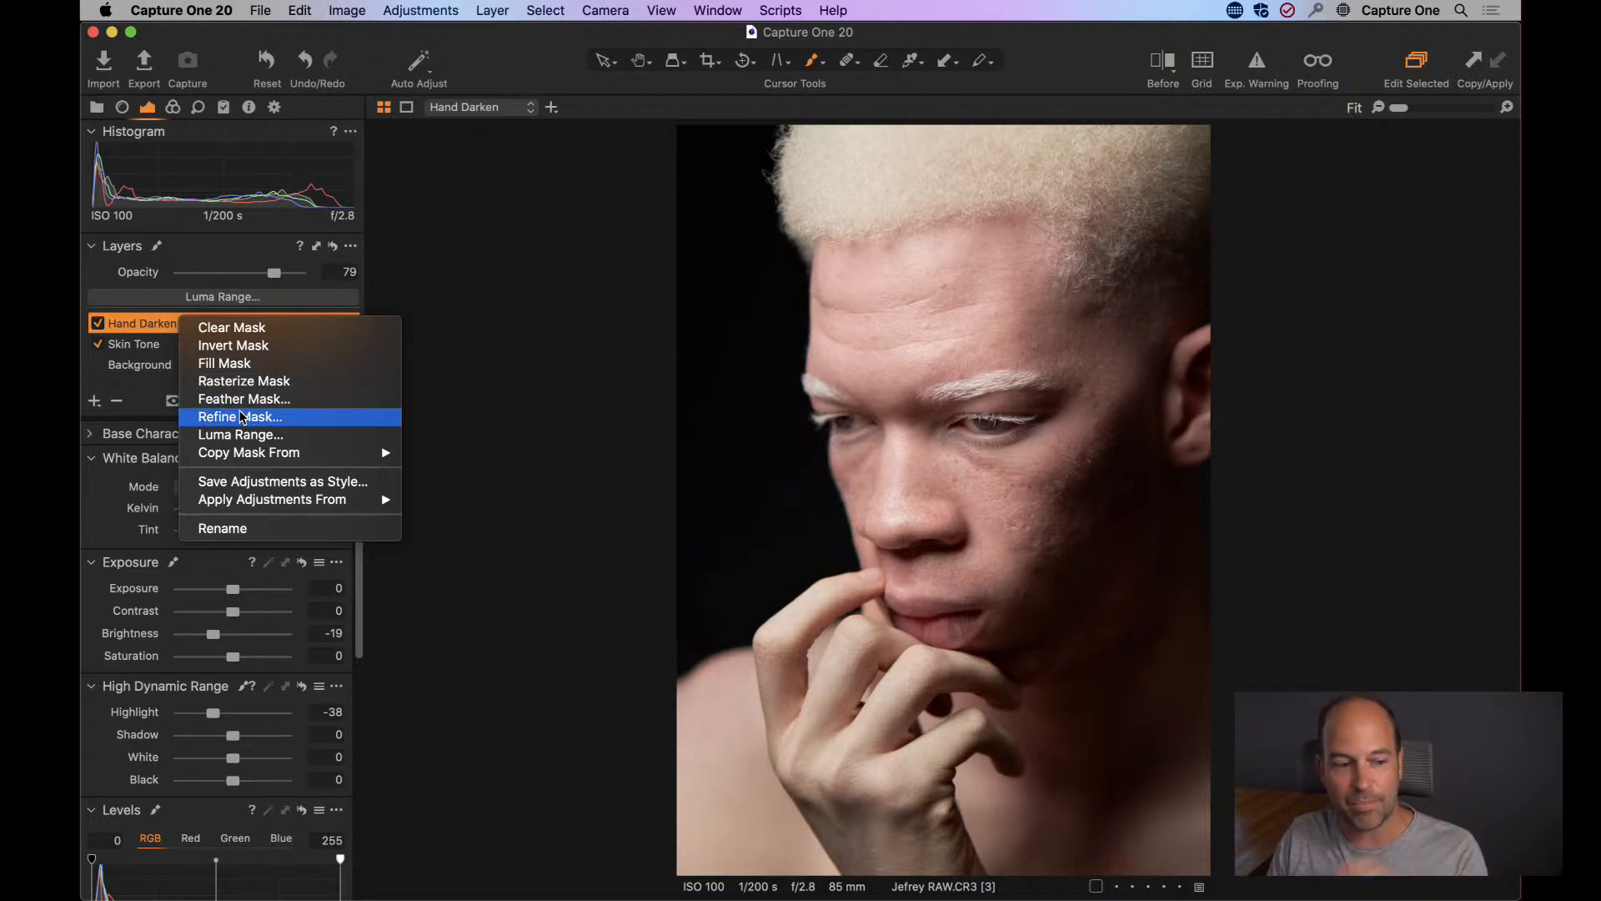
pyautogui.click(144, 318)
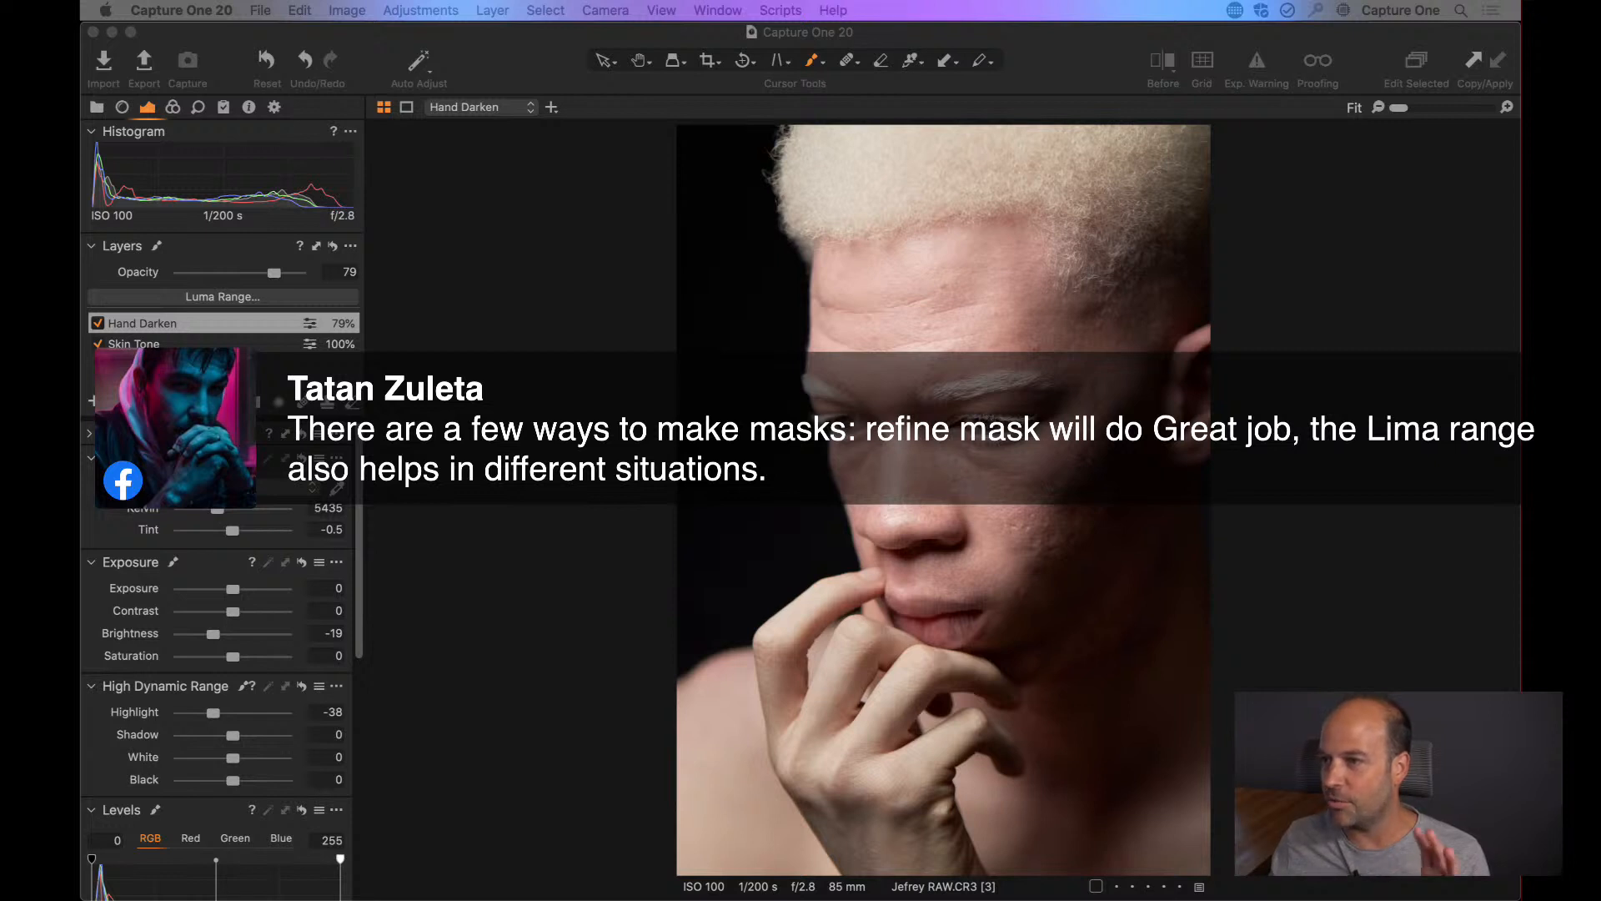
pyautogui.click(498, 524)
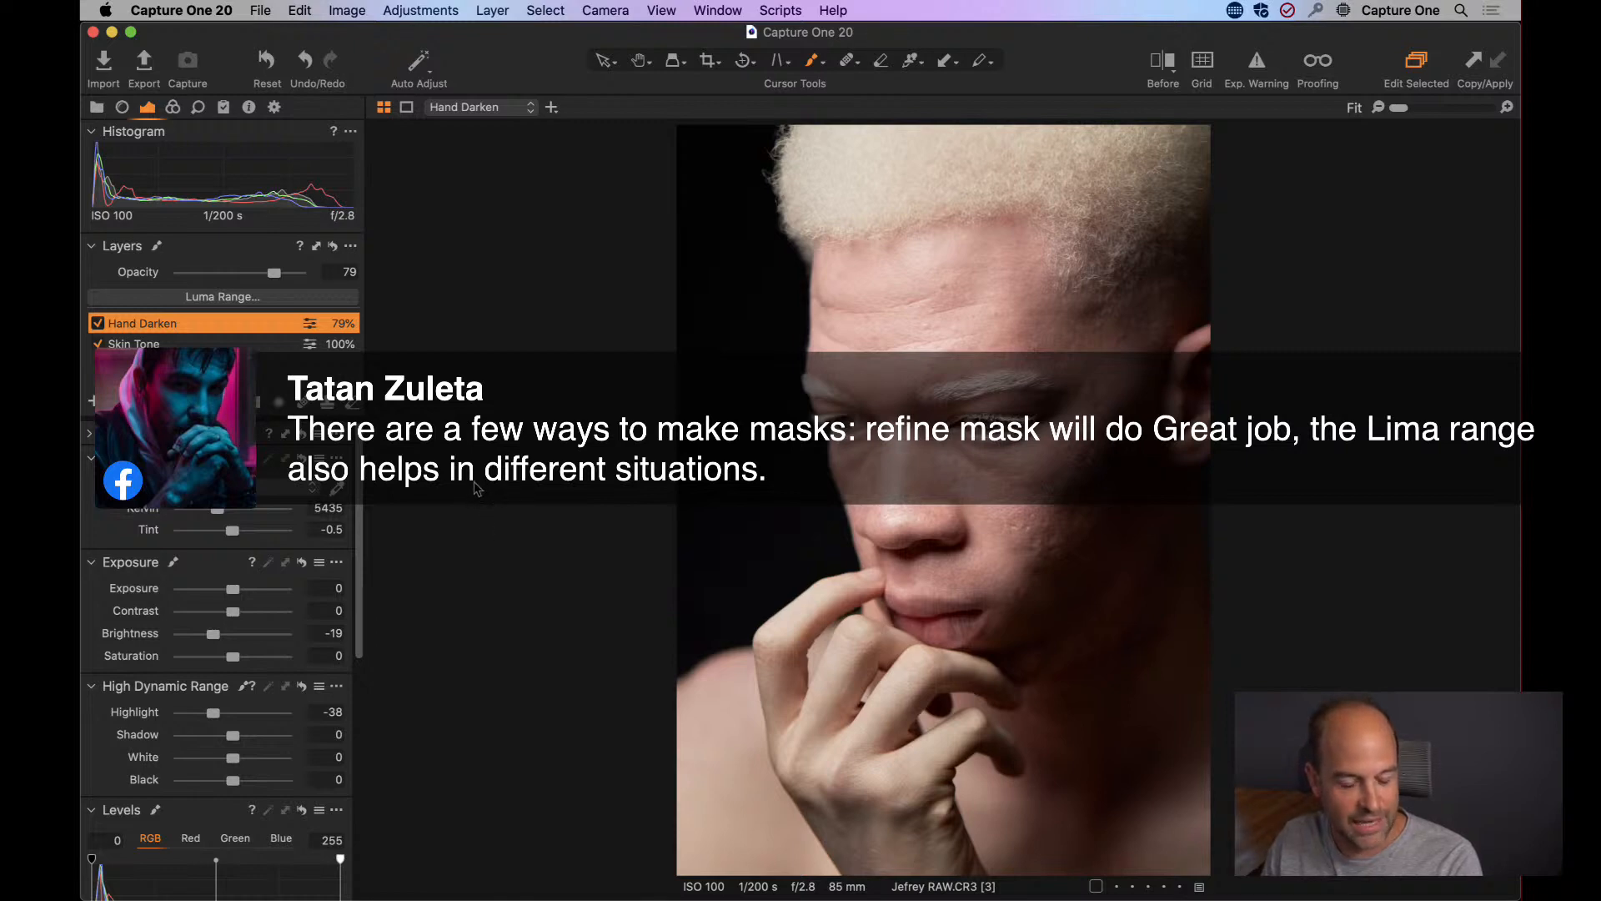
# Show the image browser, view the reference Jeffrey.jpg, and return to variant 3 of Jefrey RAW.CR3.
pyautogui.press('super+b')
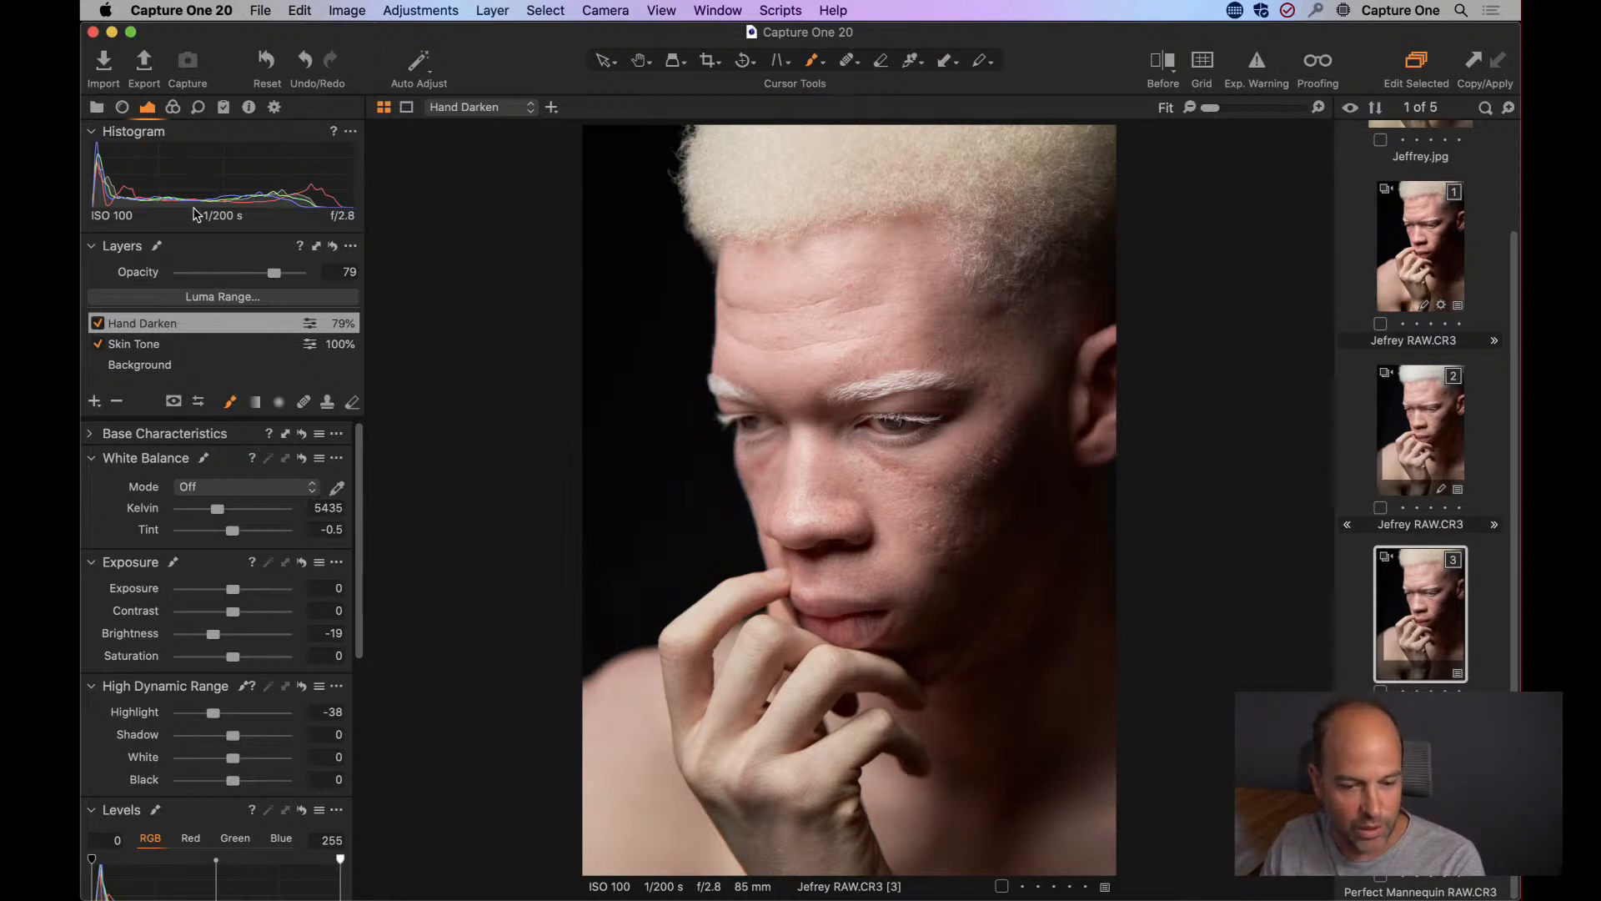
pyautogui.scroll(3, 1377, 330)
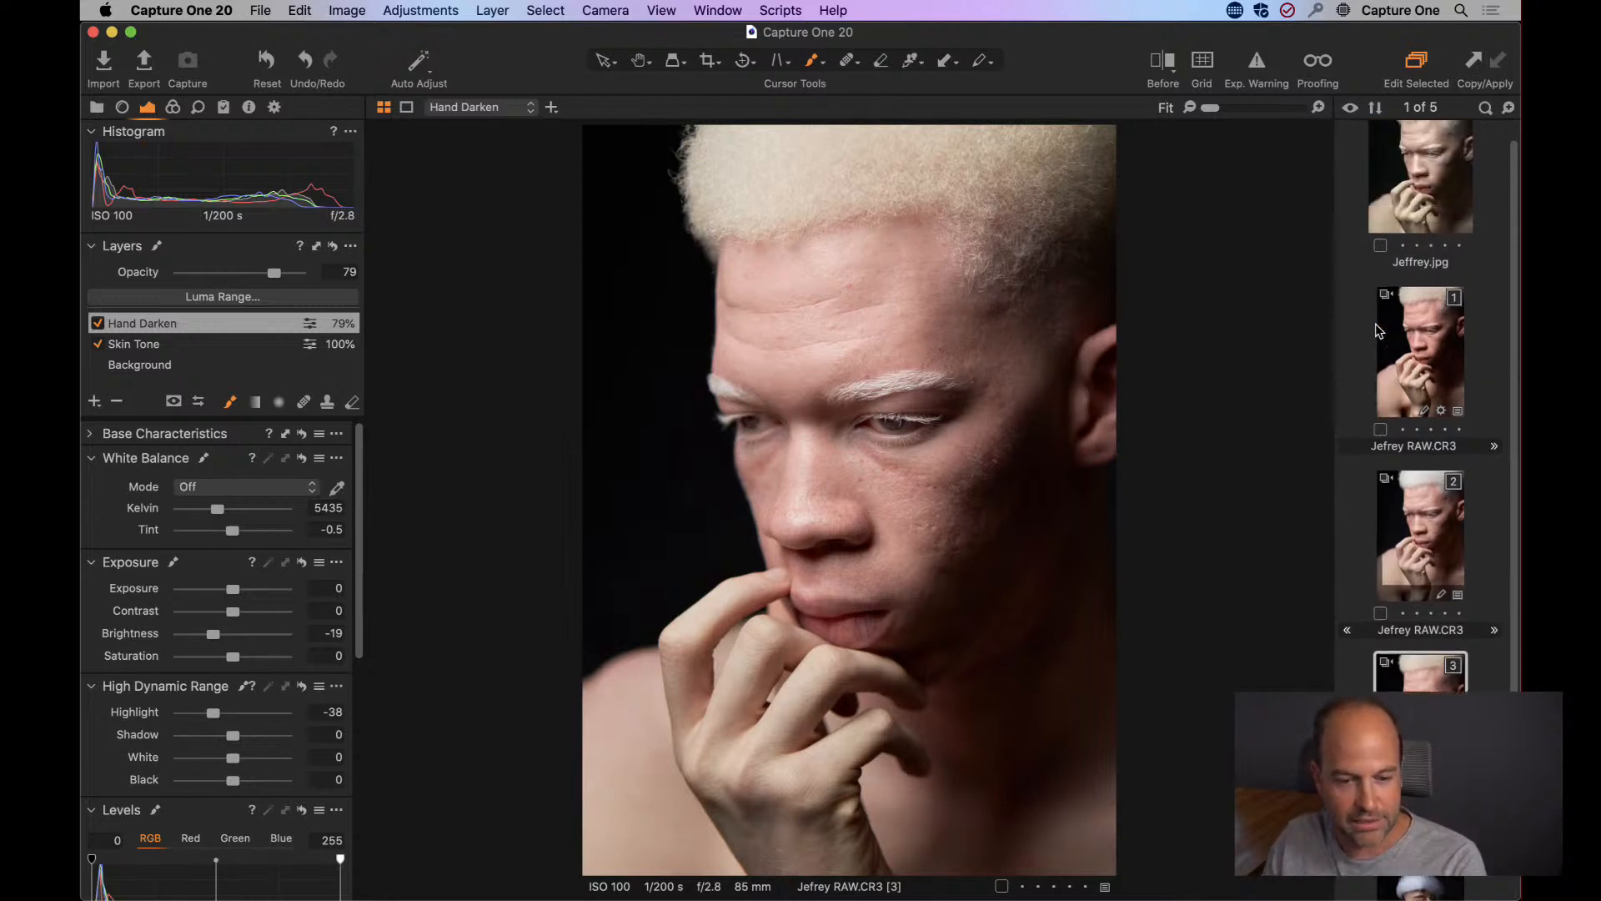
pyautogui.click(1425, 192)
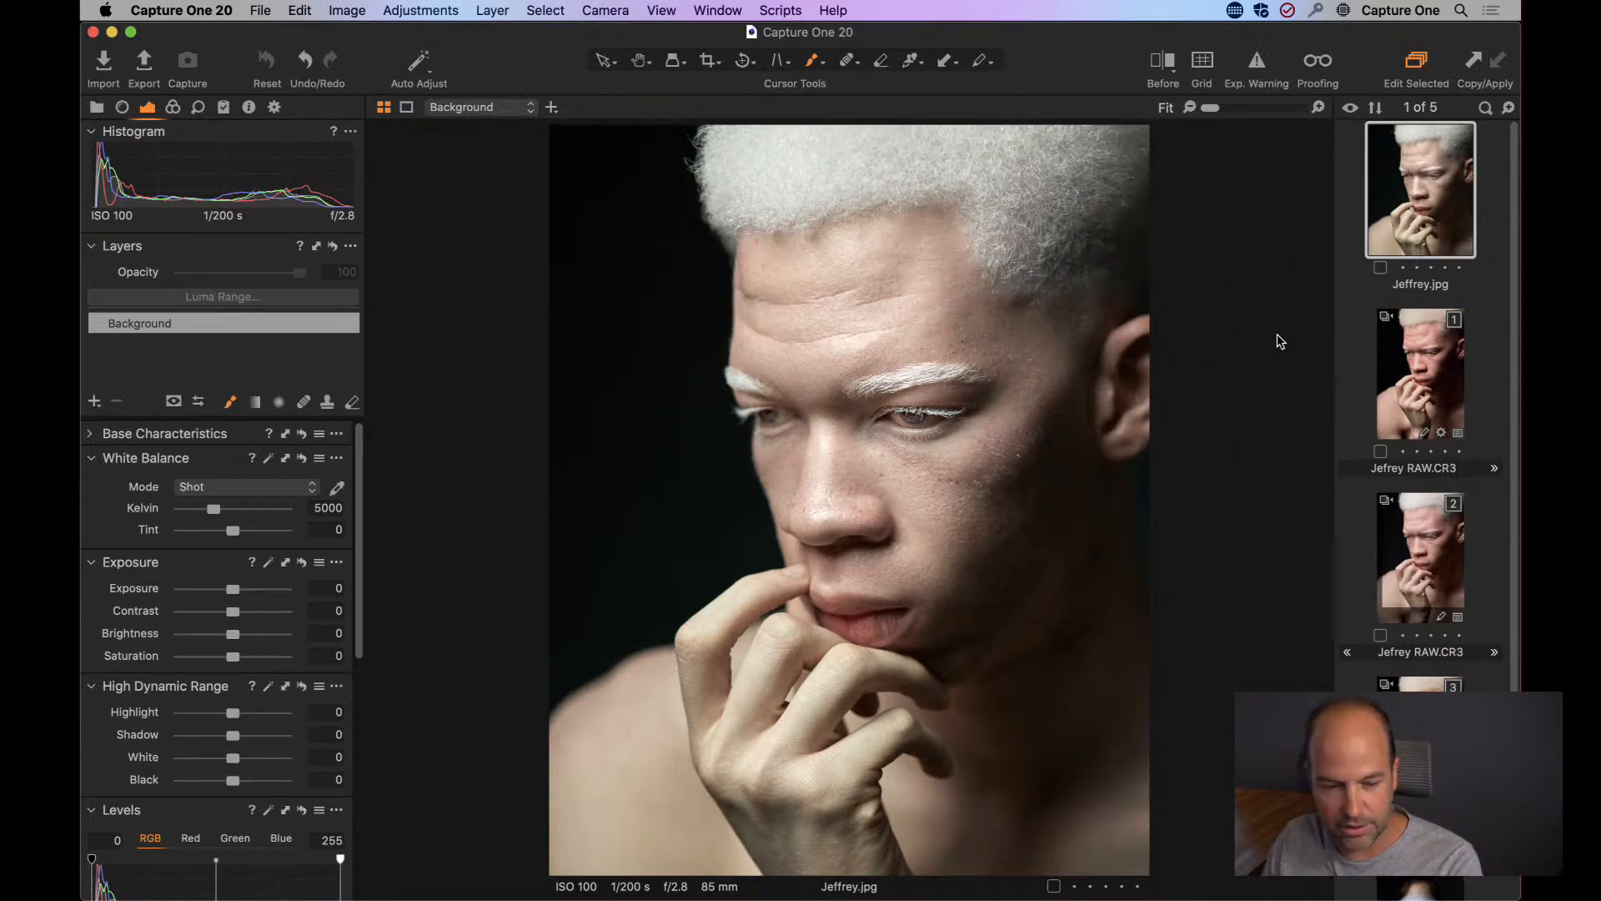
pyautogui.doubleClick(1386, 287)
pyautogui.write('h')
pyautogui.press('Escape')
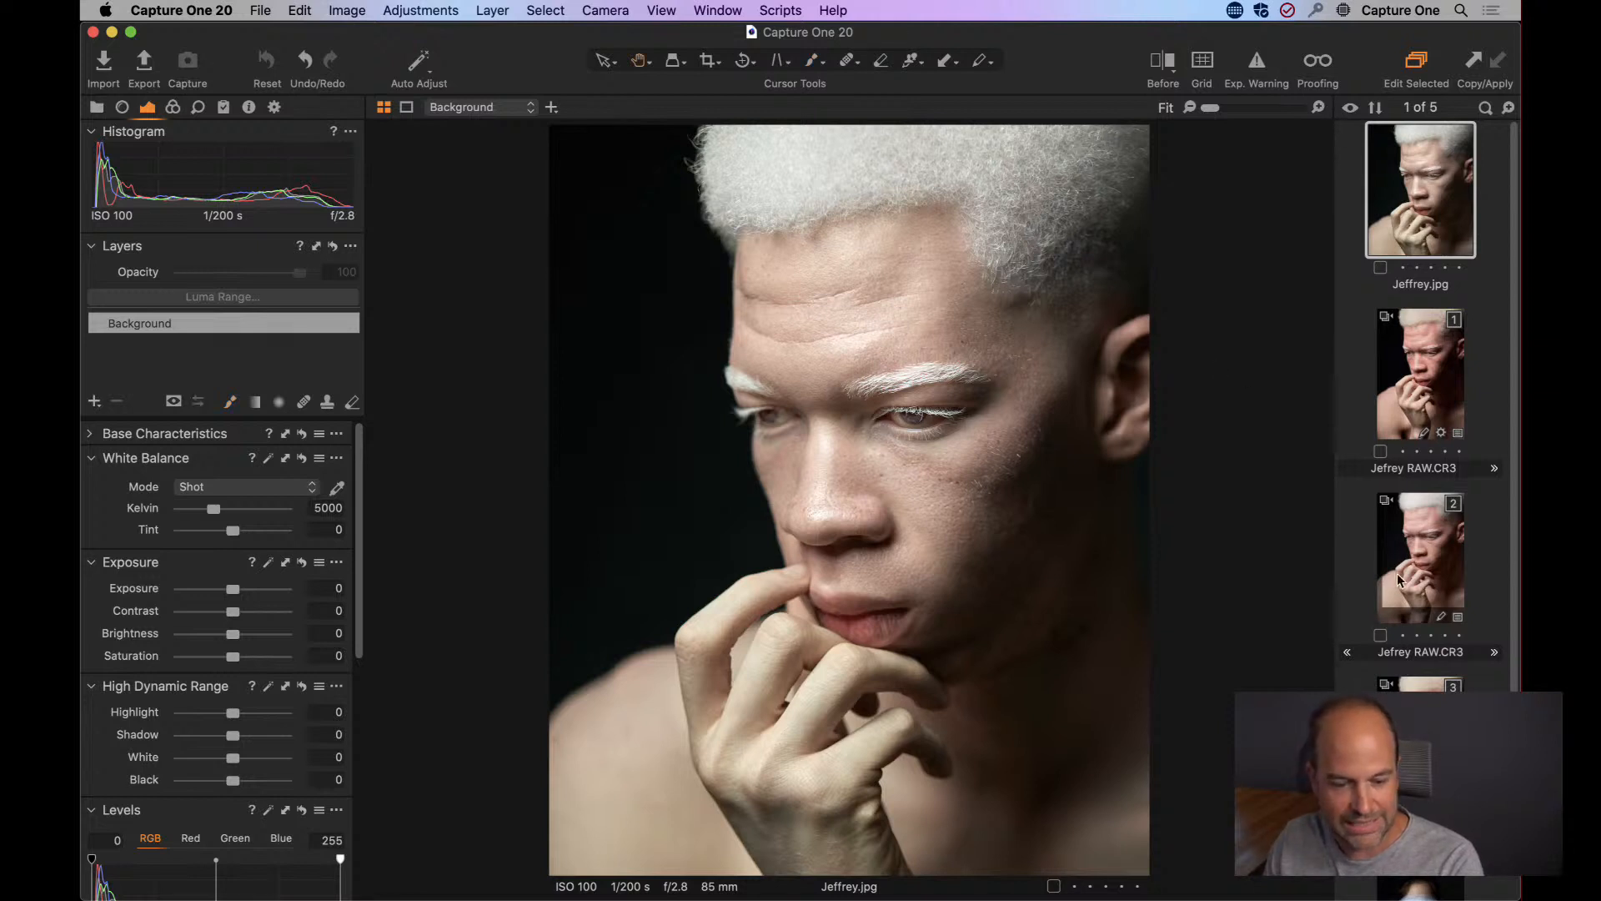
pyautogui.scroll(-3, 1401, 581)
pyautogui.click(1394, 604)
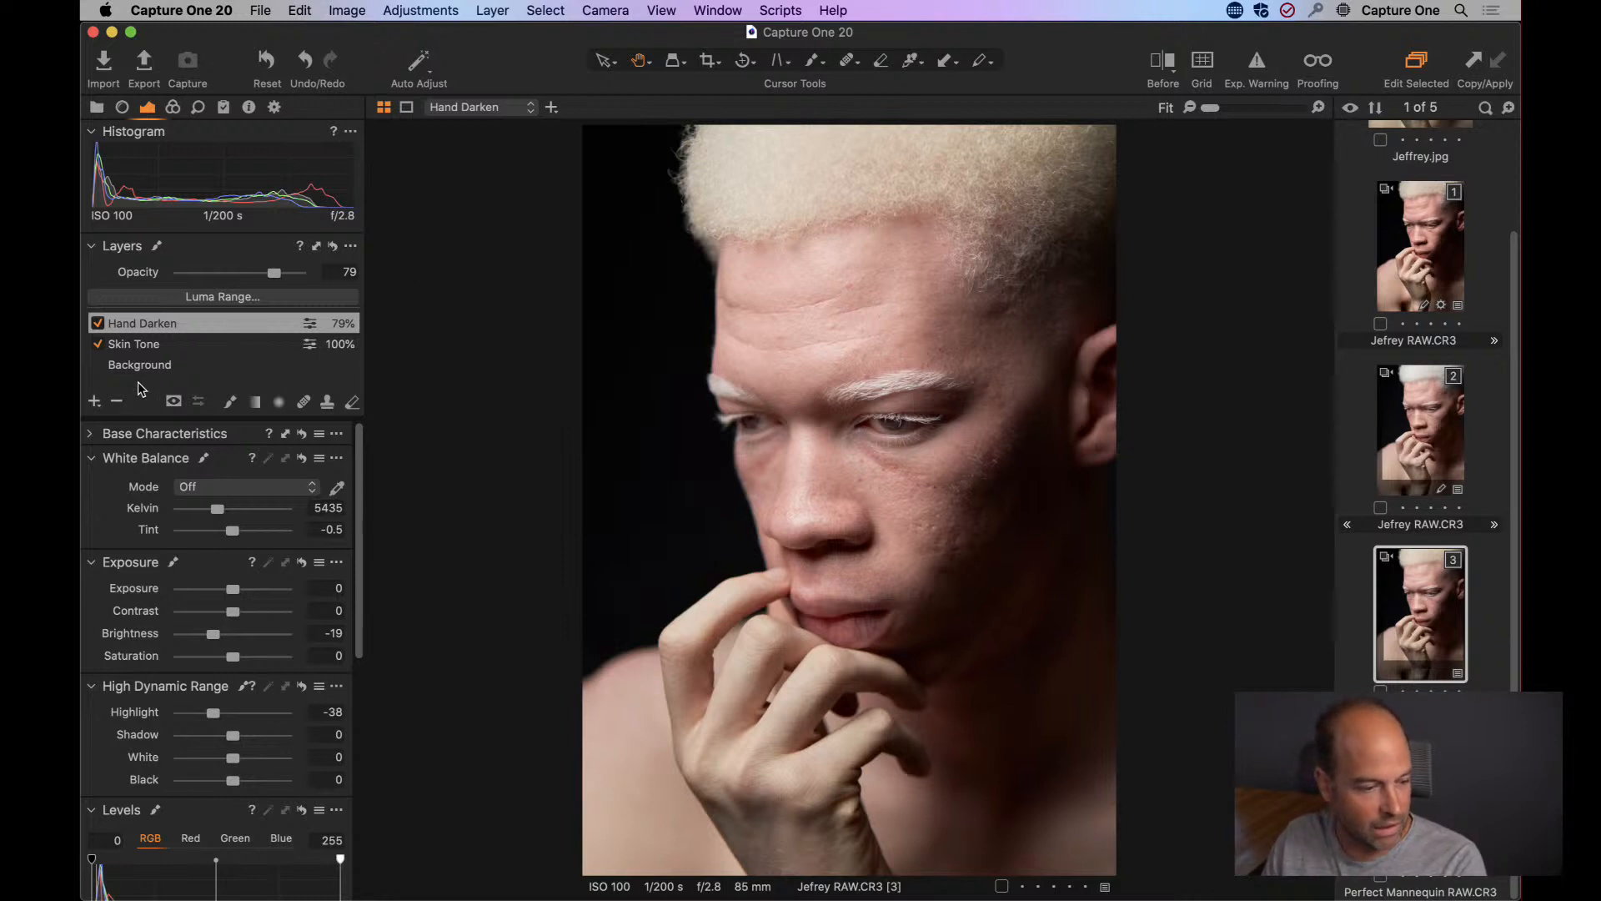
# Add a new adjustment layer above Hand Darken and name it Hair Color Tone.
pyautogui.click(95, 401)
pyautogui.doubleClick(158, 322)
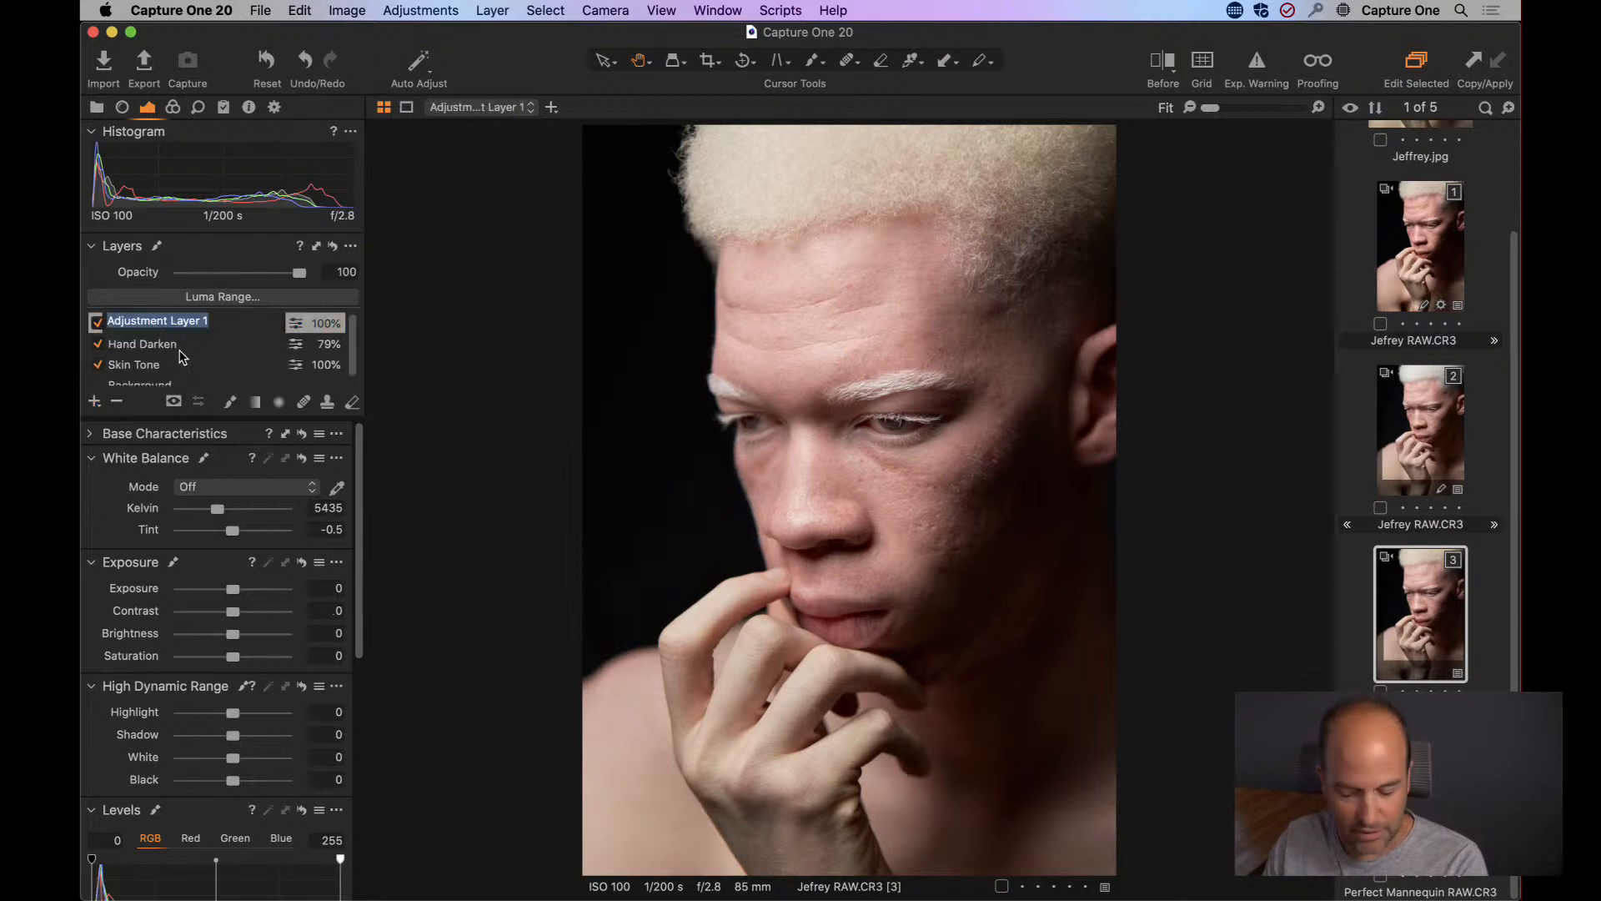
pyautogui.write('Hair Color Tone')
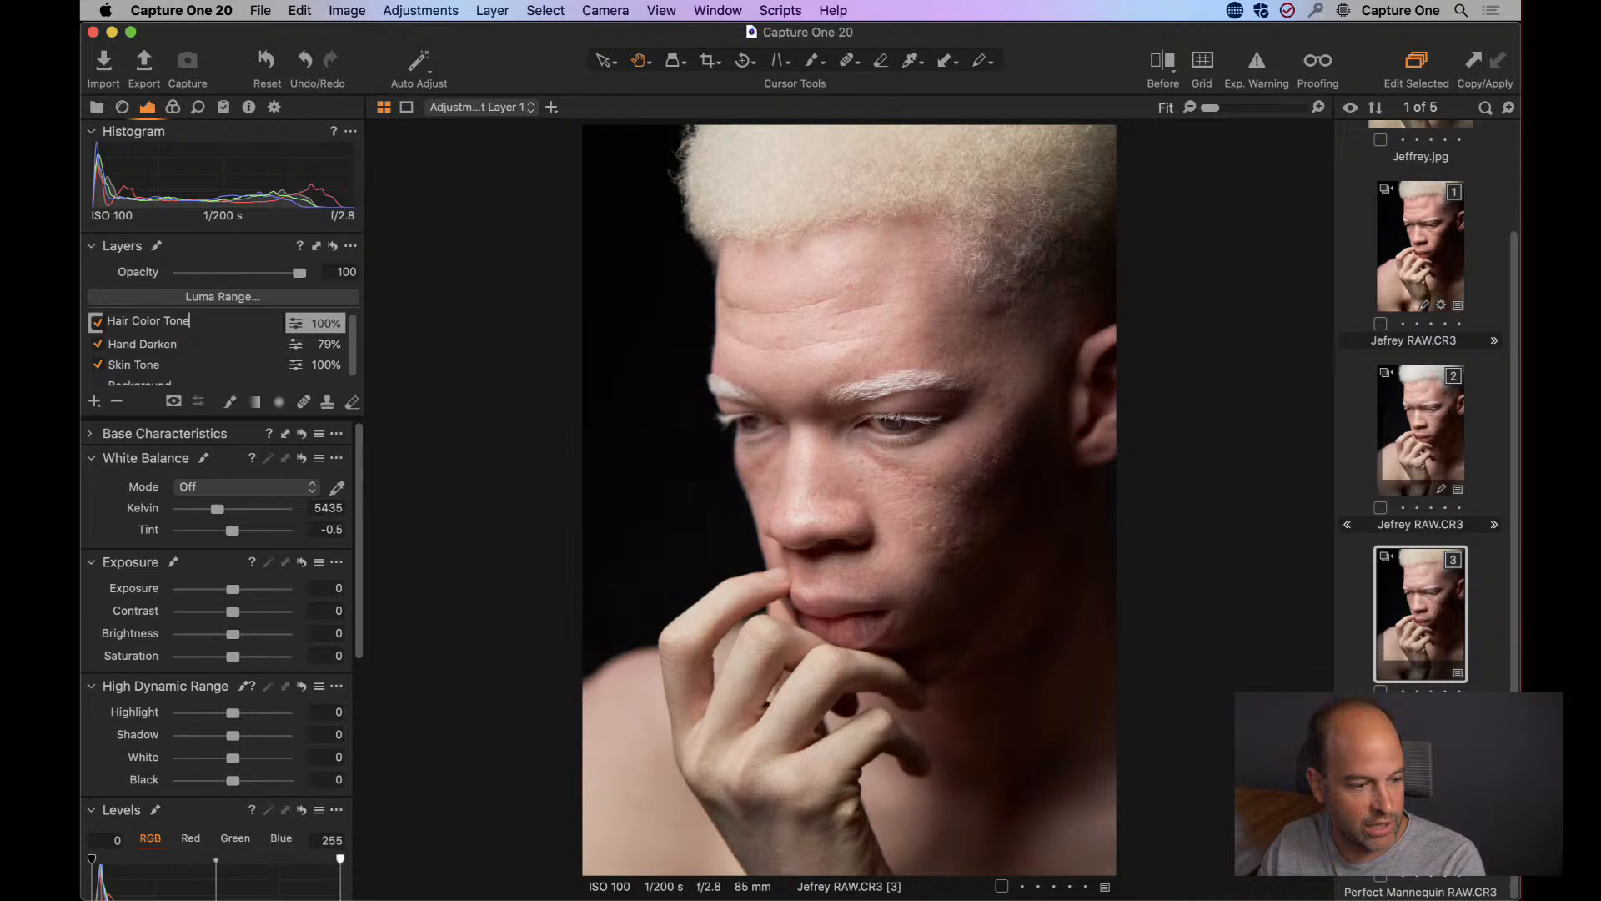
pyautogui.press('Return')
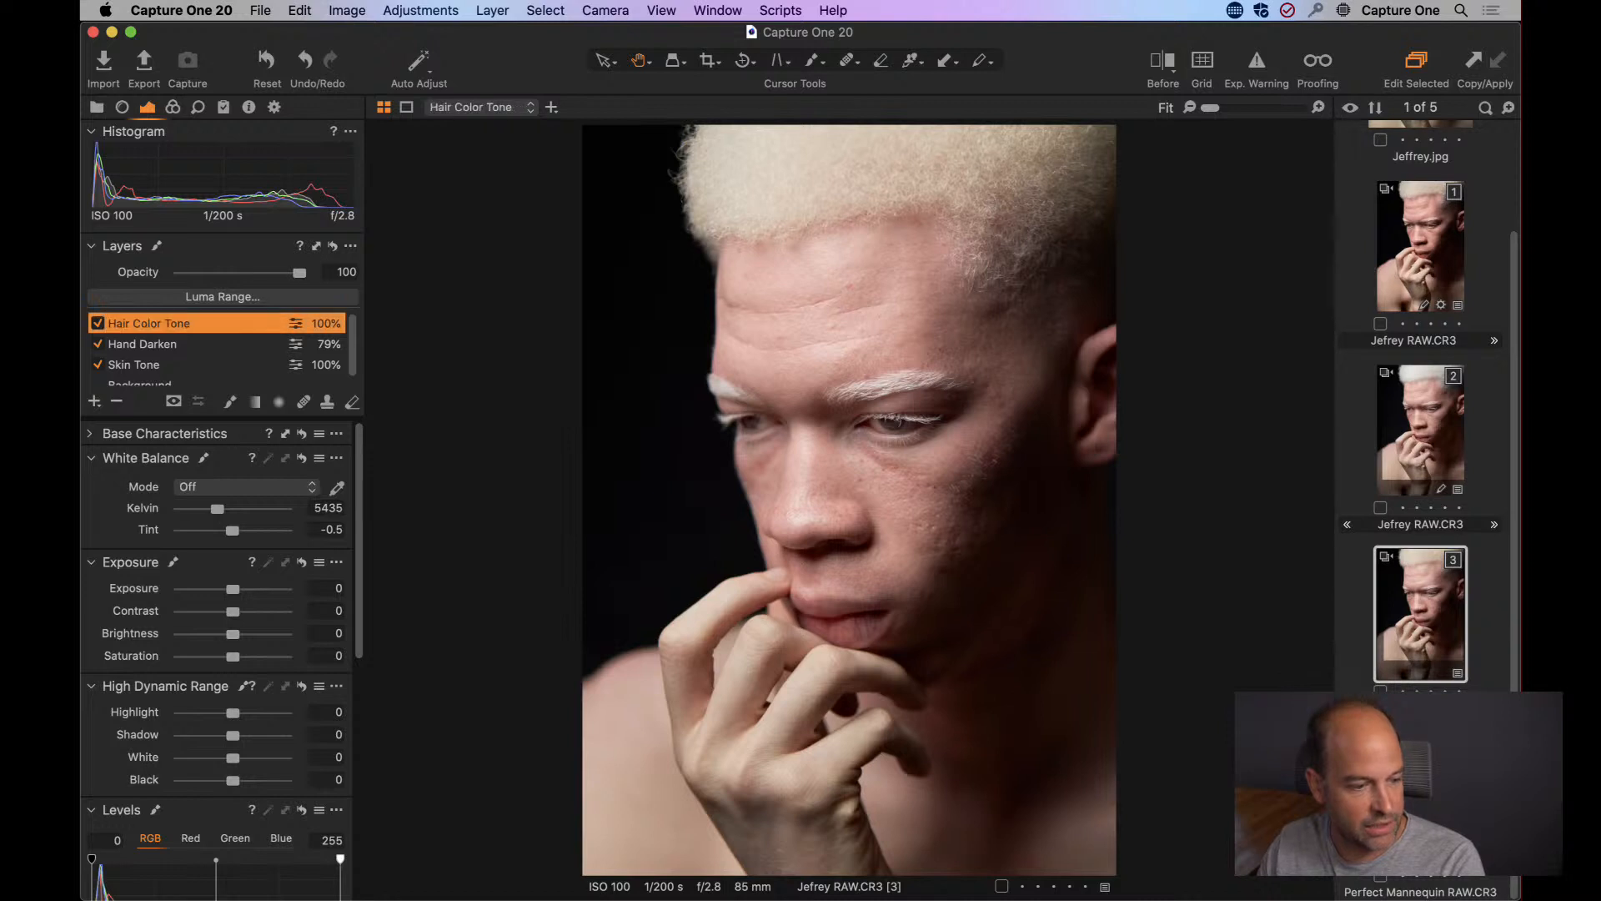
# Set the mask brush to size 648, hardness 17, opacity 100 and flow 100.
pyautogui.click(231, 402)
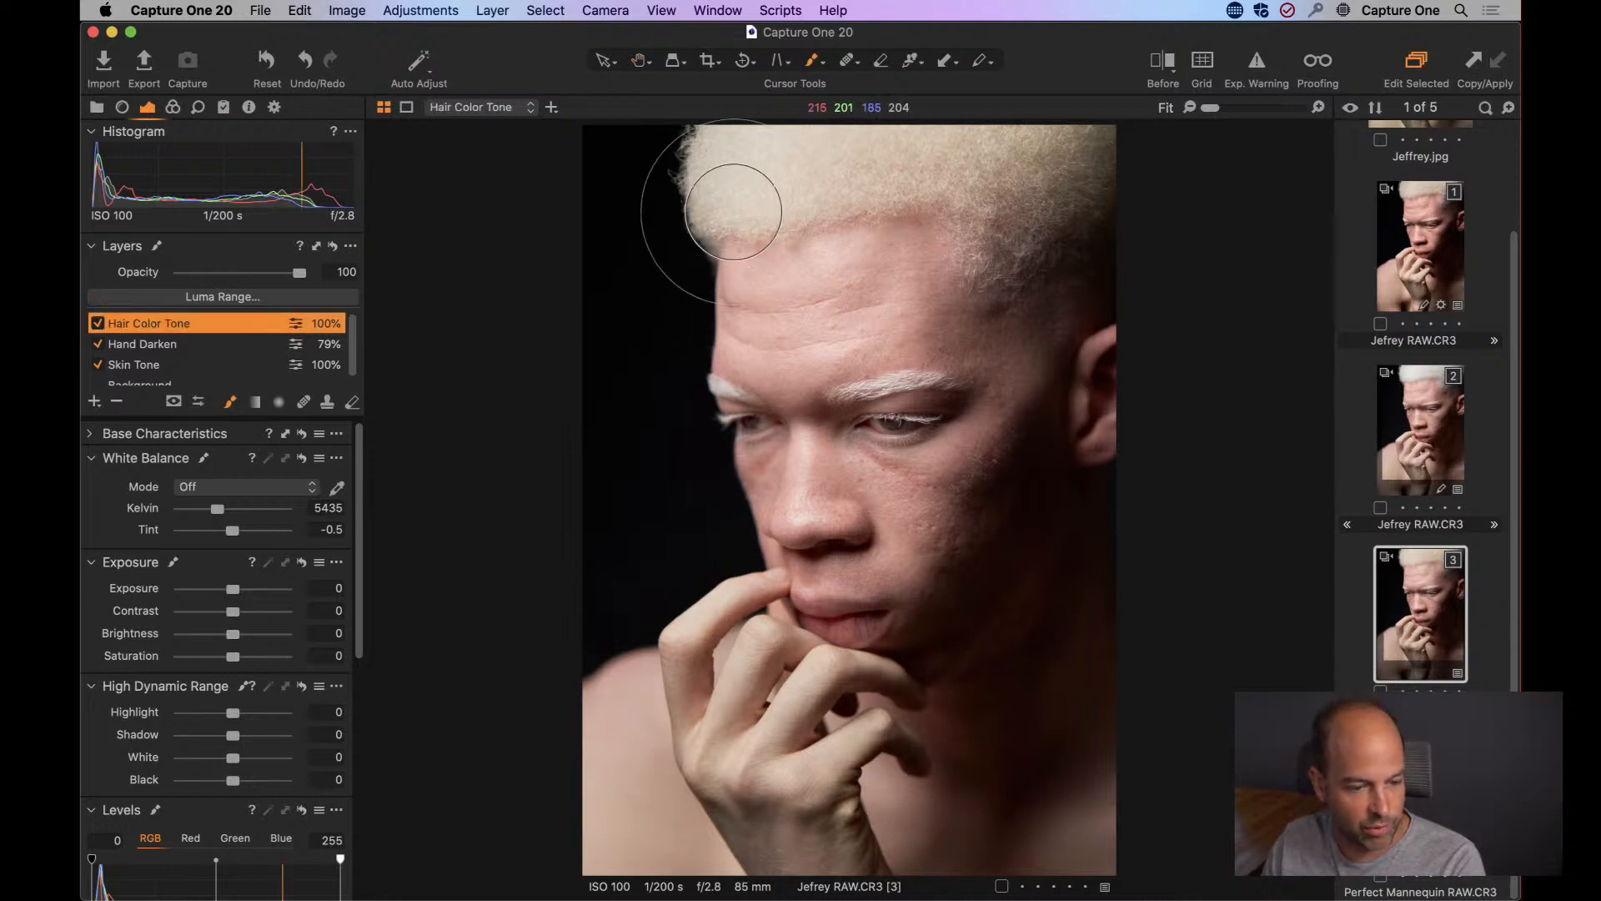
pyautogui.rightClick(721, 284)
pyautogui.moveTo(696, 257); pyautogui.dragTo(847, 257)
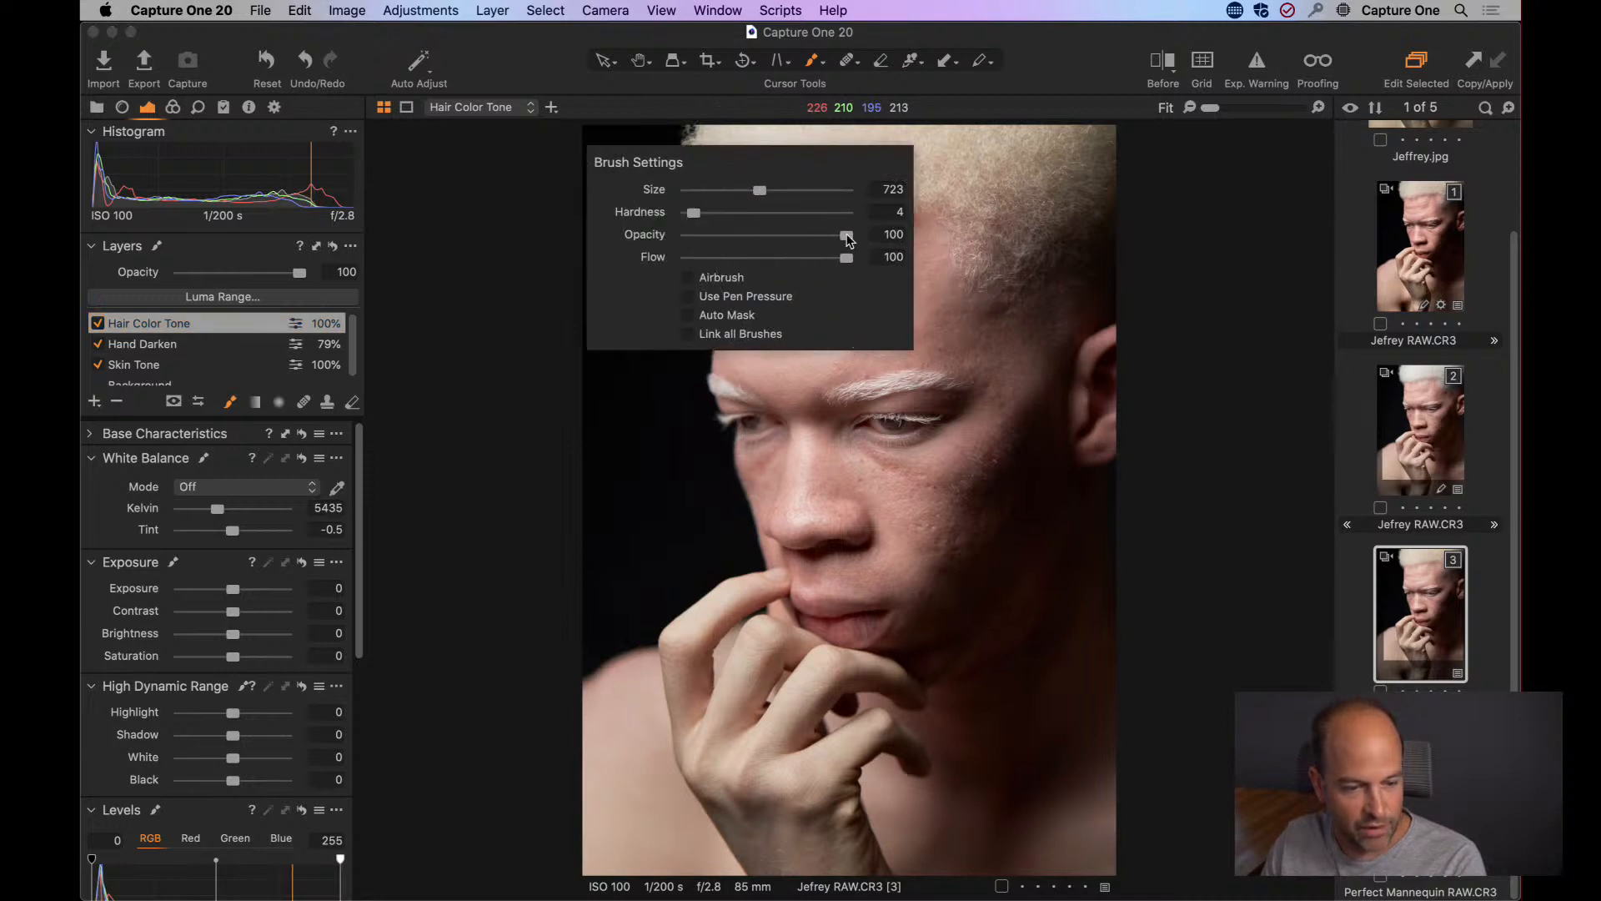
pyautogui.moveTo(697, 214); pyautogui.dragTo(757, 192)
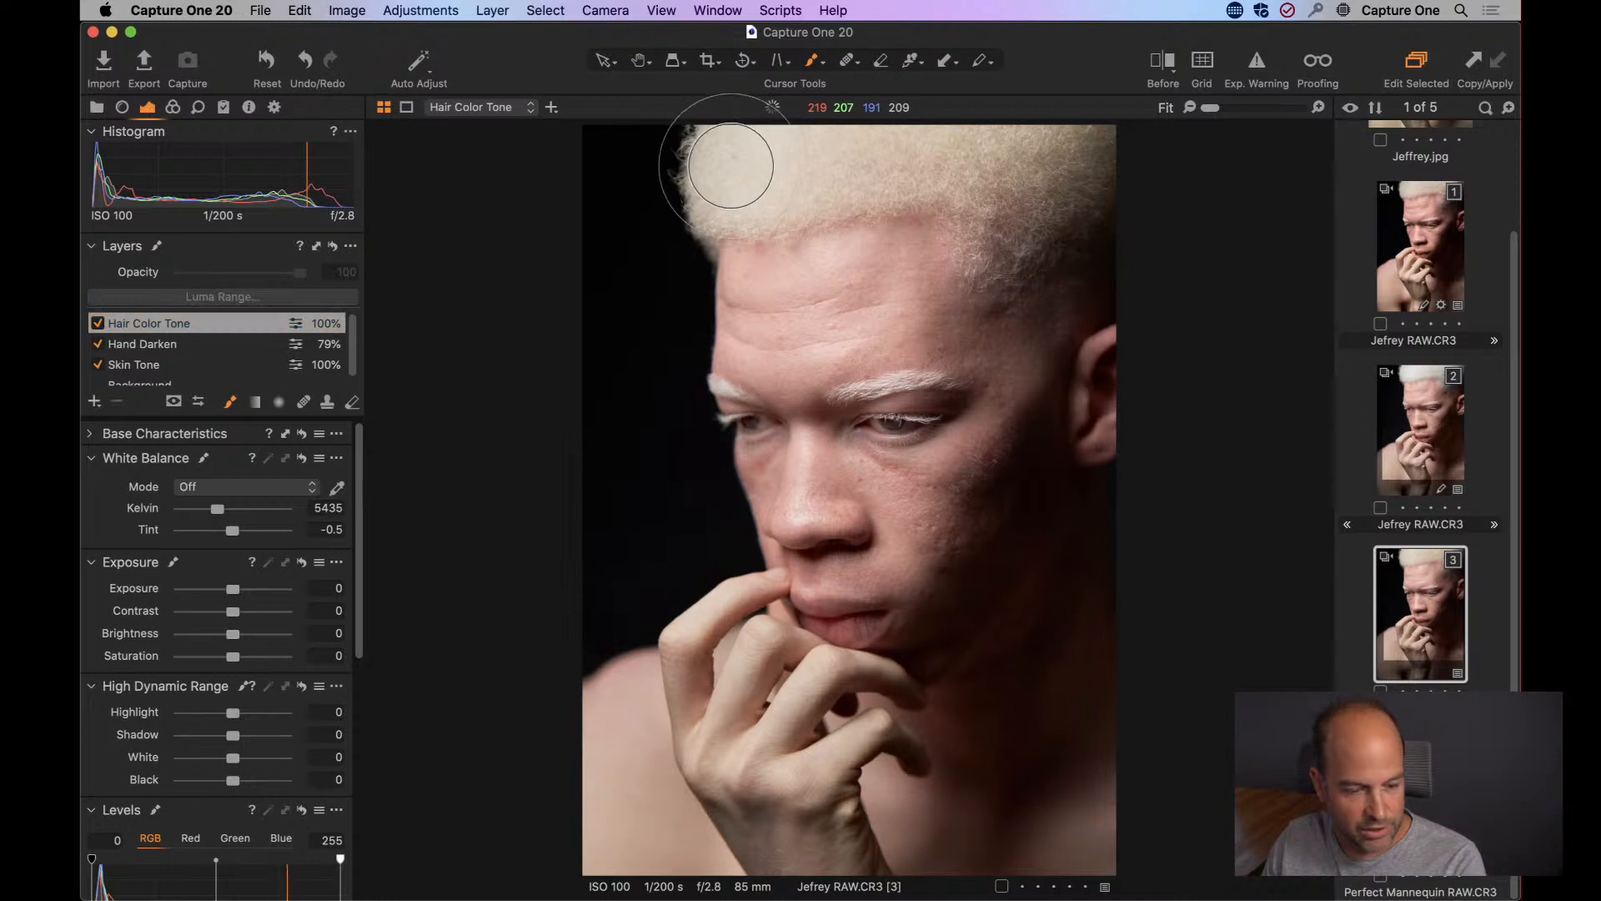
# Paint the Hair Color Tone mask over all of the hair, check its coverage and hide the mask overlay.
pyautogui.moveTo(725, 161)
pyautogui.mouseDown()
pyautogui.moveTo(716, 177)
pyautogui.moveTo(959, 200)
pyautogui.moveTo(1018, 228)
pyautogui.moveTo(1108, 150)
pyautogui.moveTo(784, 119)
pyautogui.moveTo(1083, 150)
pyautogui.moveTo(1084, 204)
pyautogui.moveTo(1065, 213)
pyautogui.mouseUp()
pyautogui.rightClick(1065, 214)
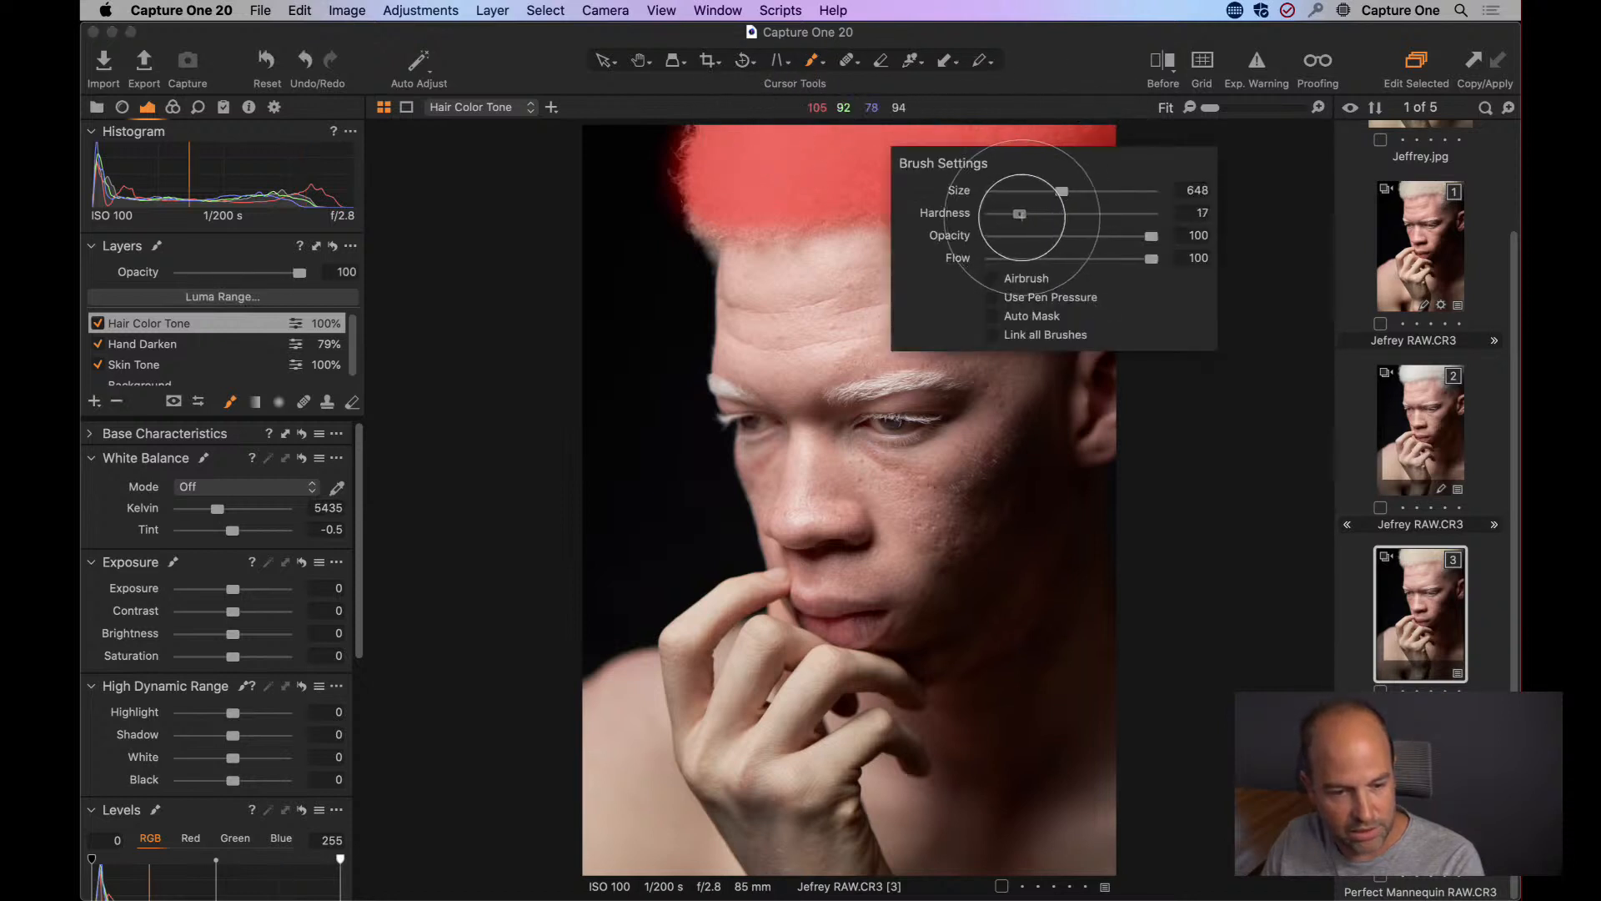
pyautogui.click(1050, 138)
pyautogui.moveTo(1072, 203); pyautogui.dragTo(1089, 222)
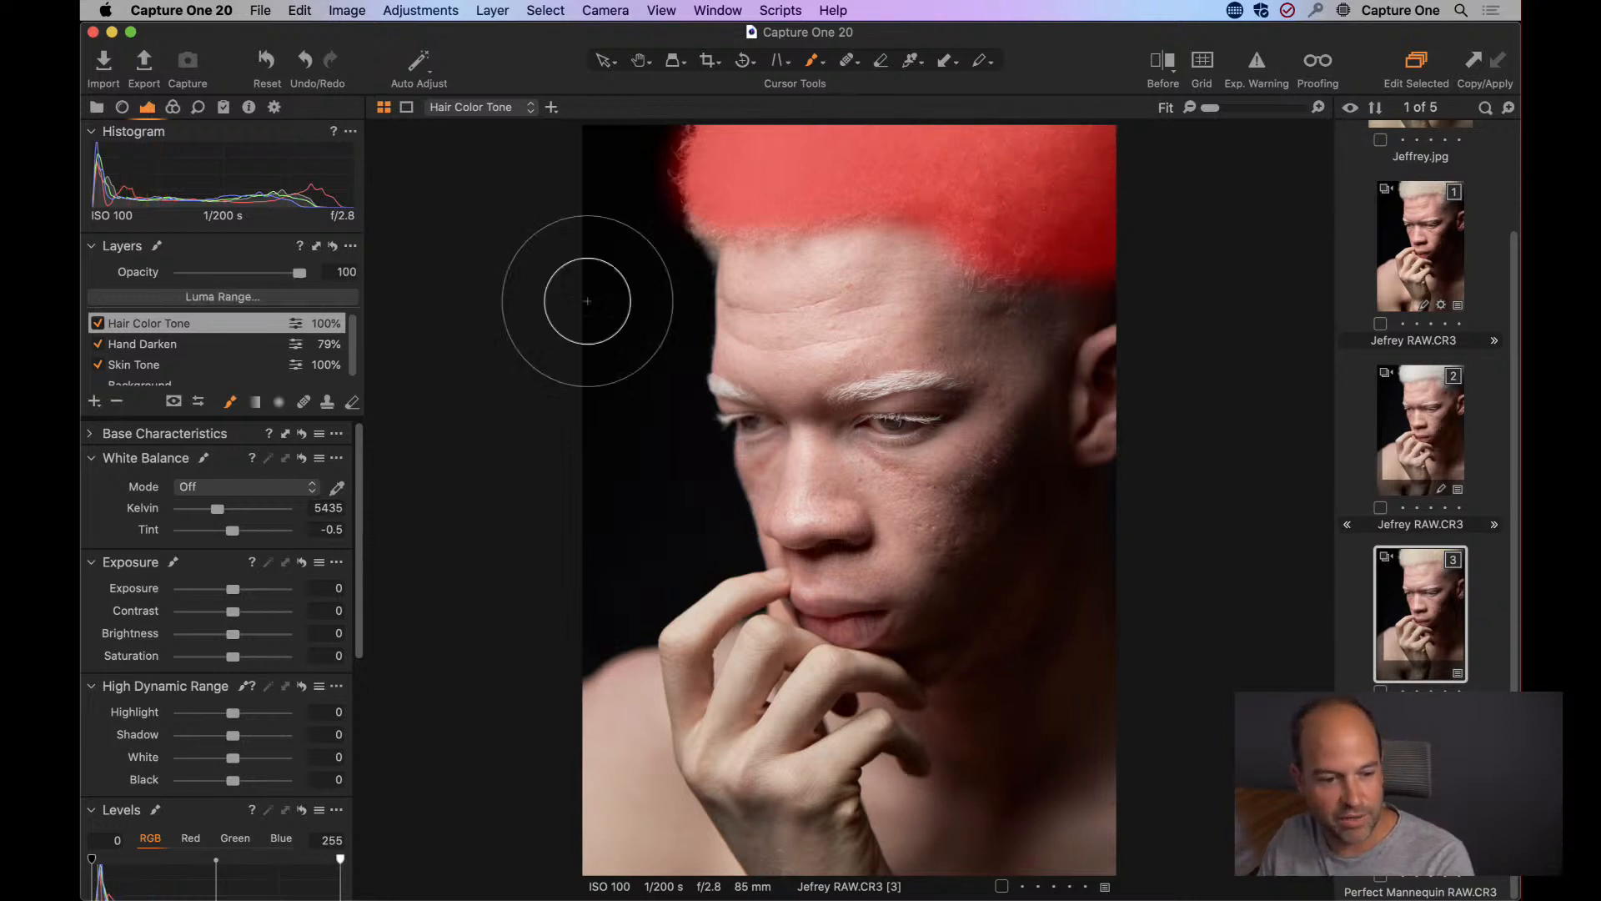
pyautogui.moveTo(757, 169); pyautogui.dragTo(690, 190)
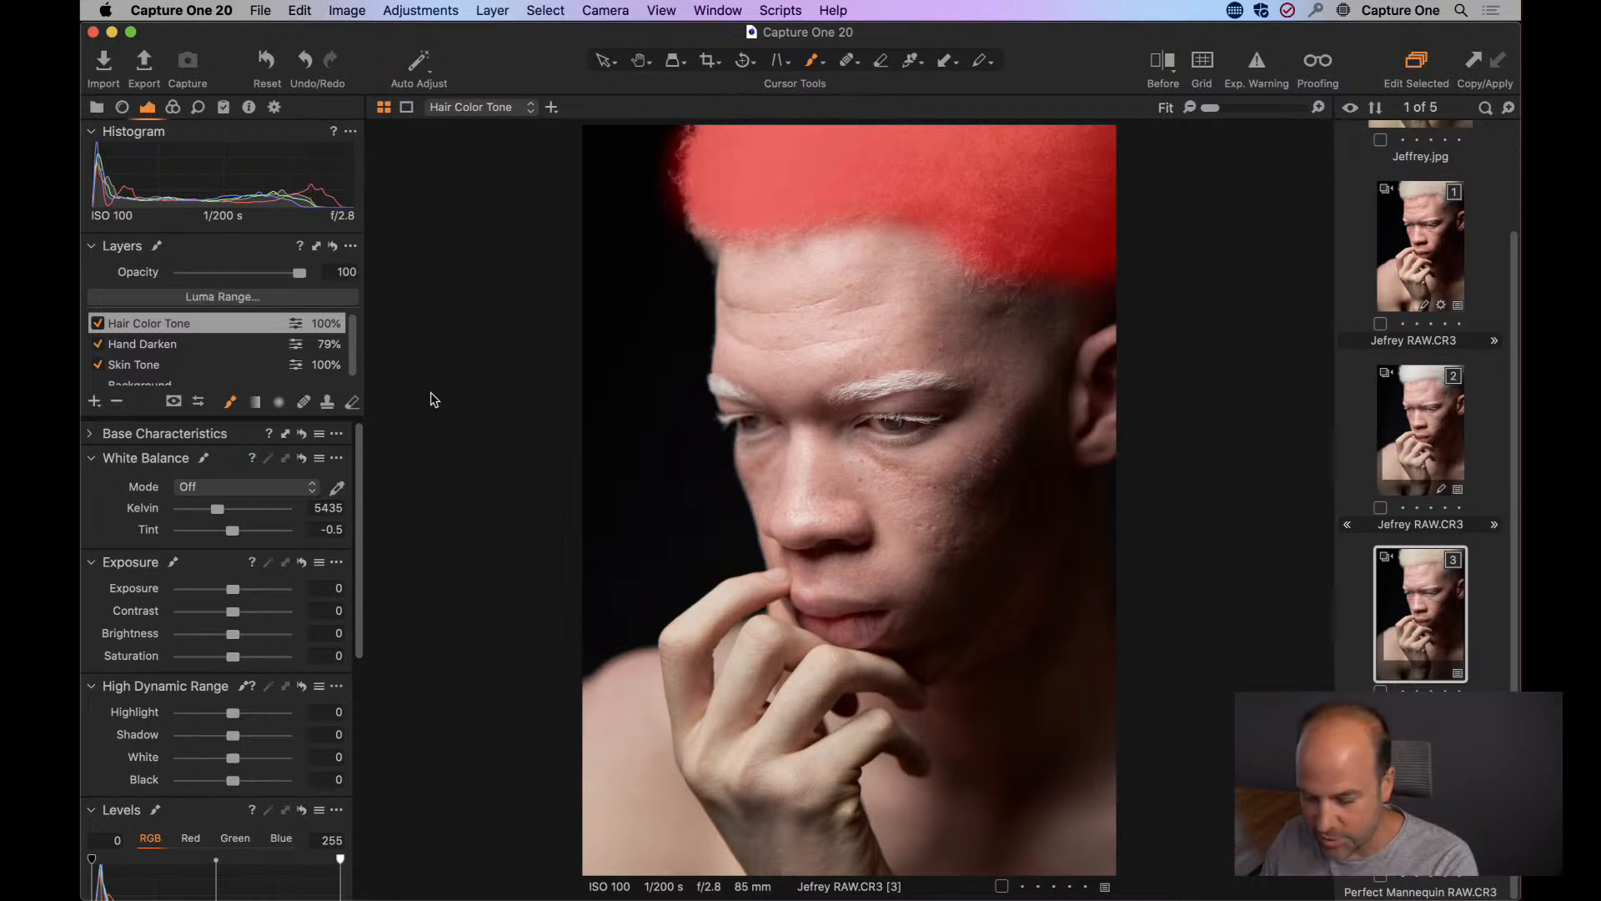
pyautogui.press('m')
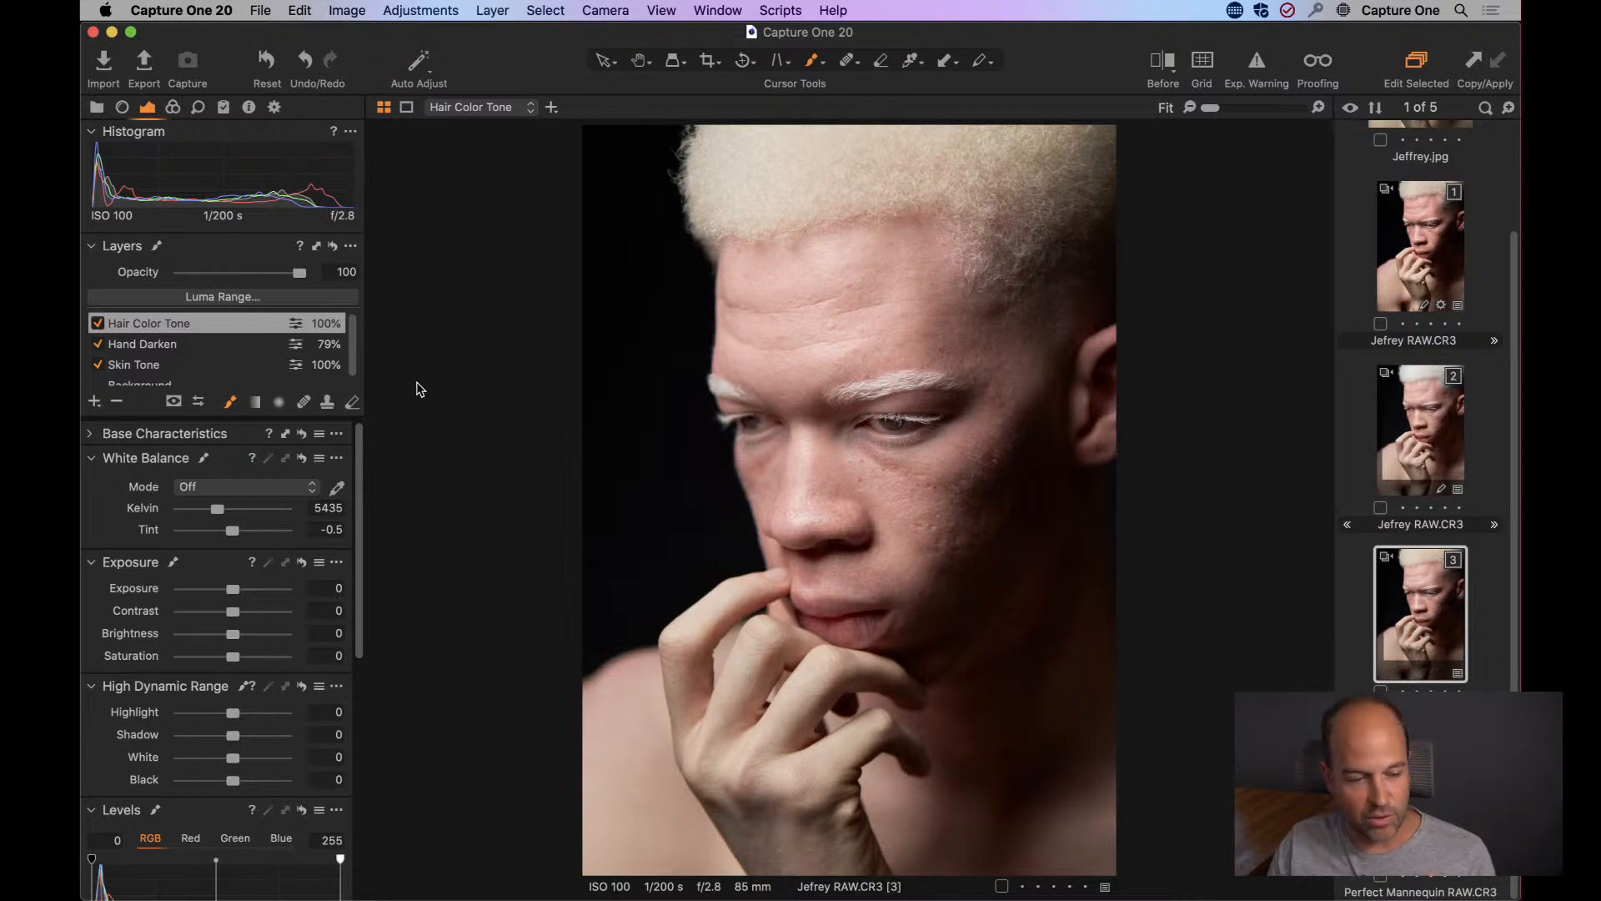
pyautogui.press('m')
pyautogui.press('m')
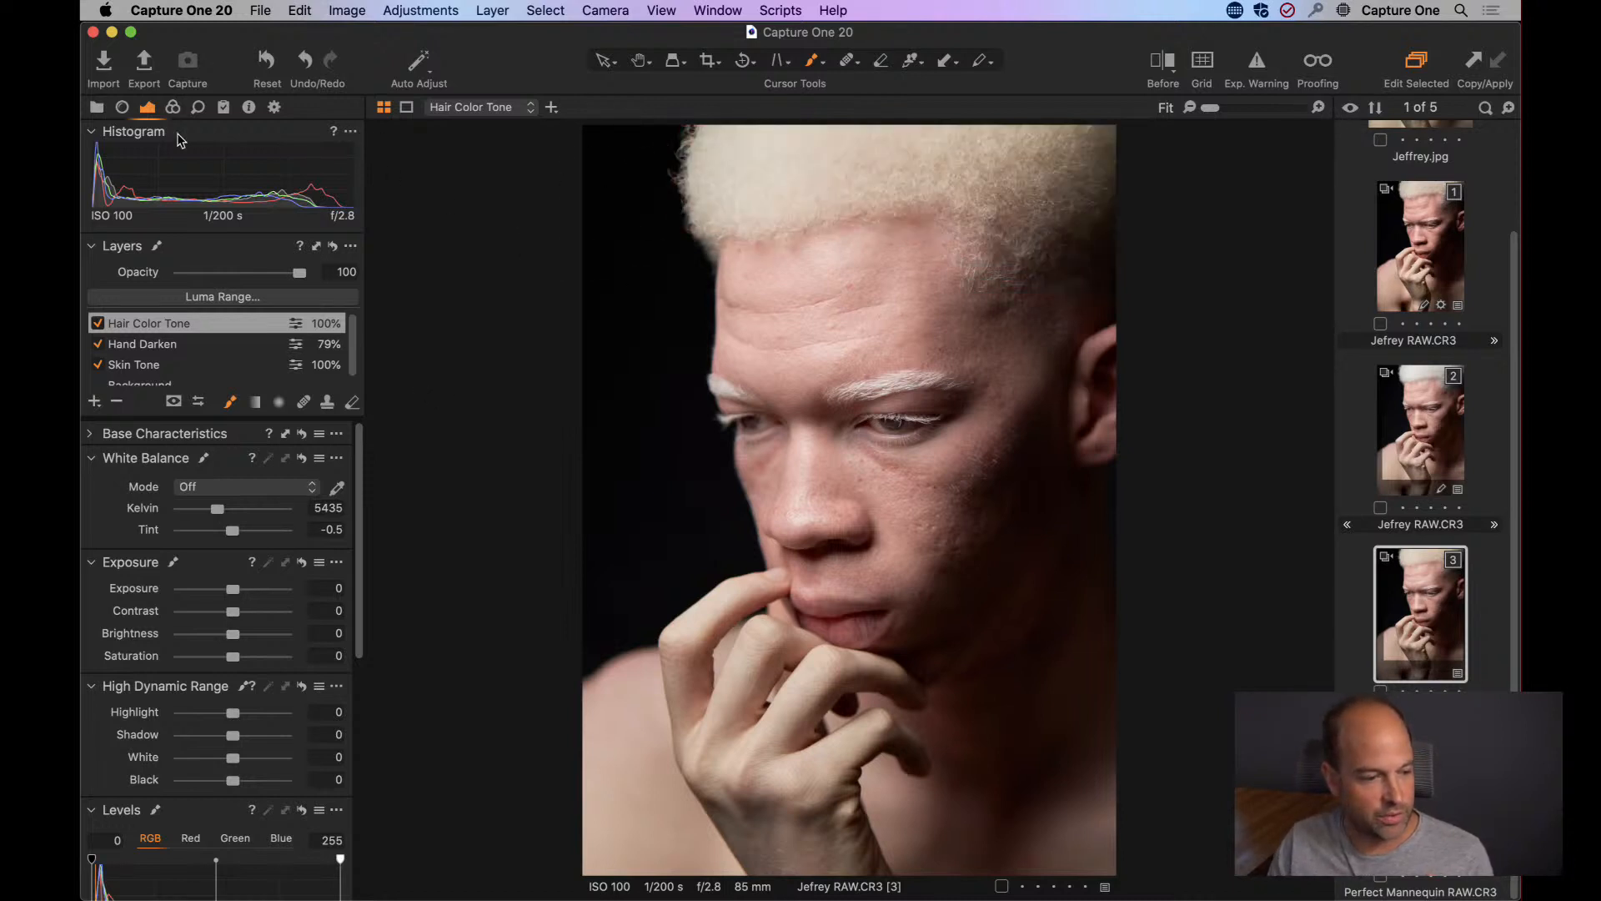
# Sample the blond hair colour in the advanced Color Editor and reduce its saturation to -36.7 on the Hair Color Tone layer.
pyautogui.click(172, 107)
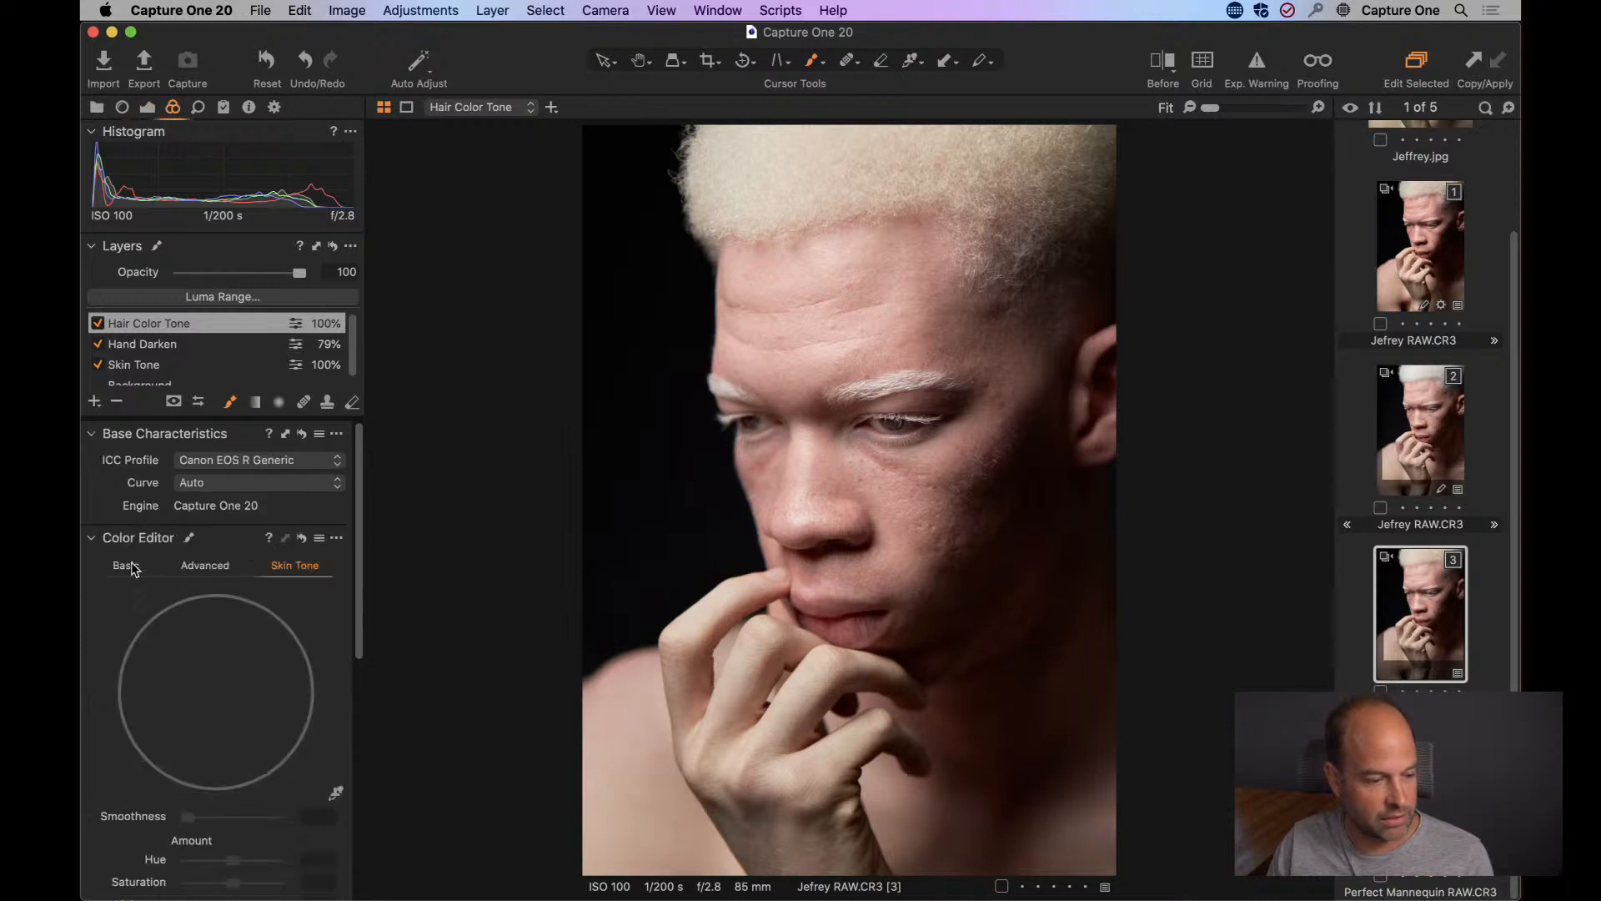
pyautogui.click(196, 568)
pyautogui.moveTo(357, 500); pyautogui.dragTo(356, 672)
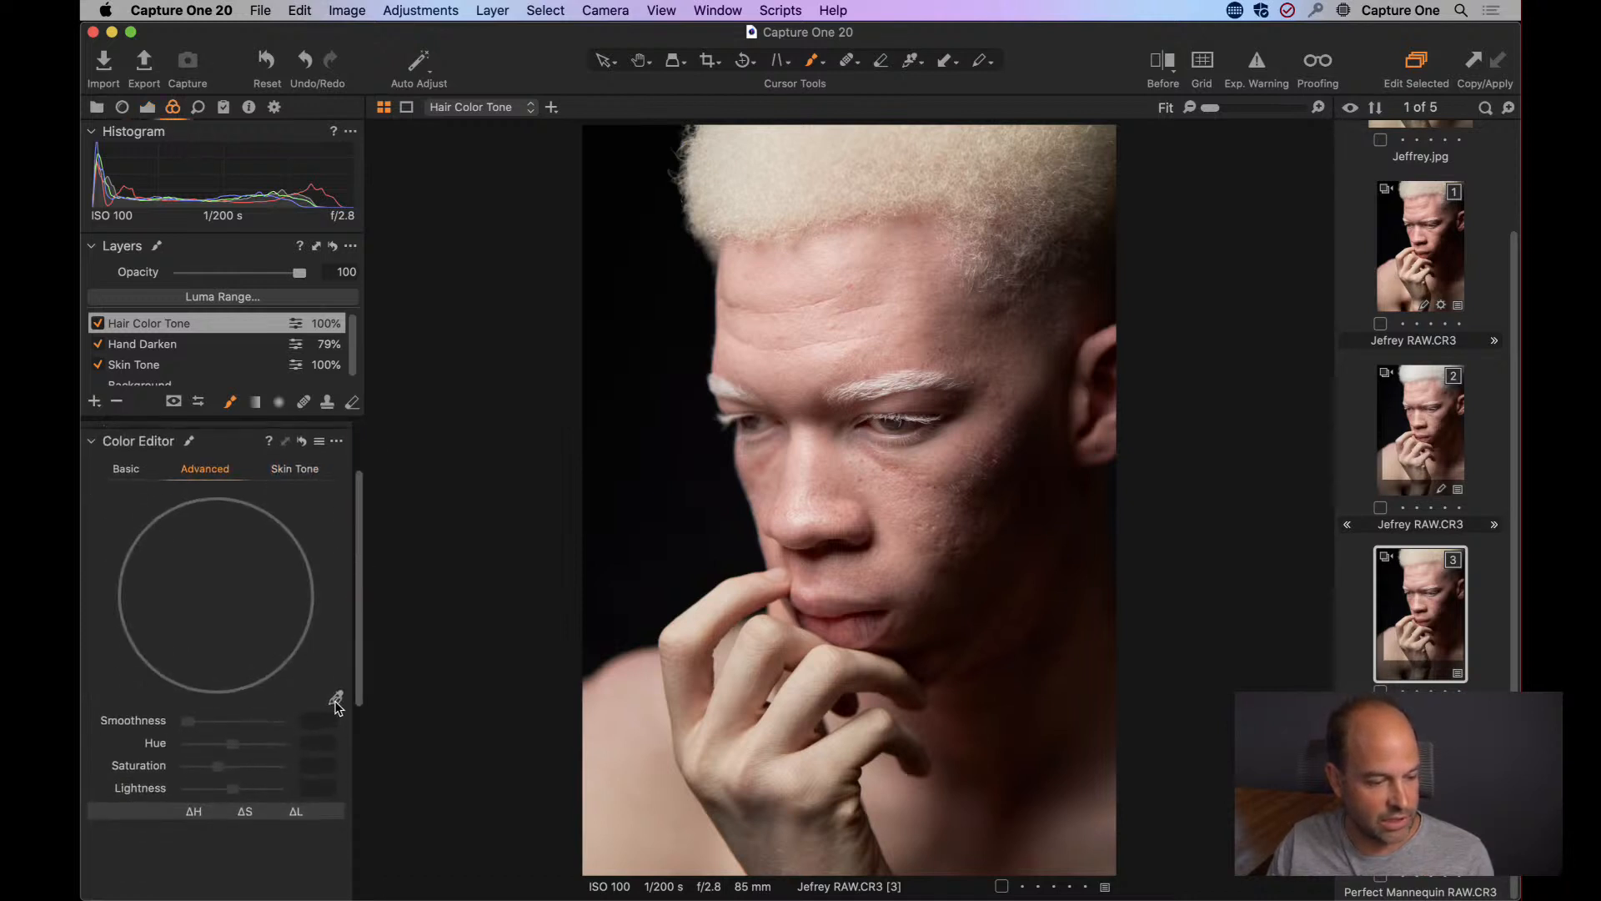
pyautogui.click(909, 163)
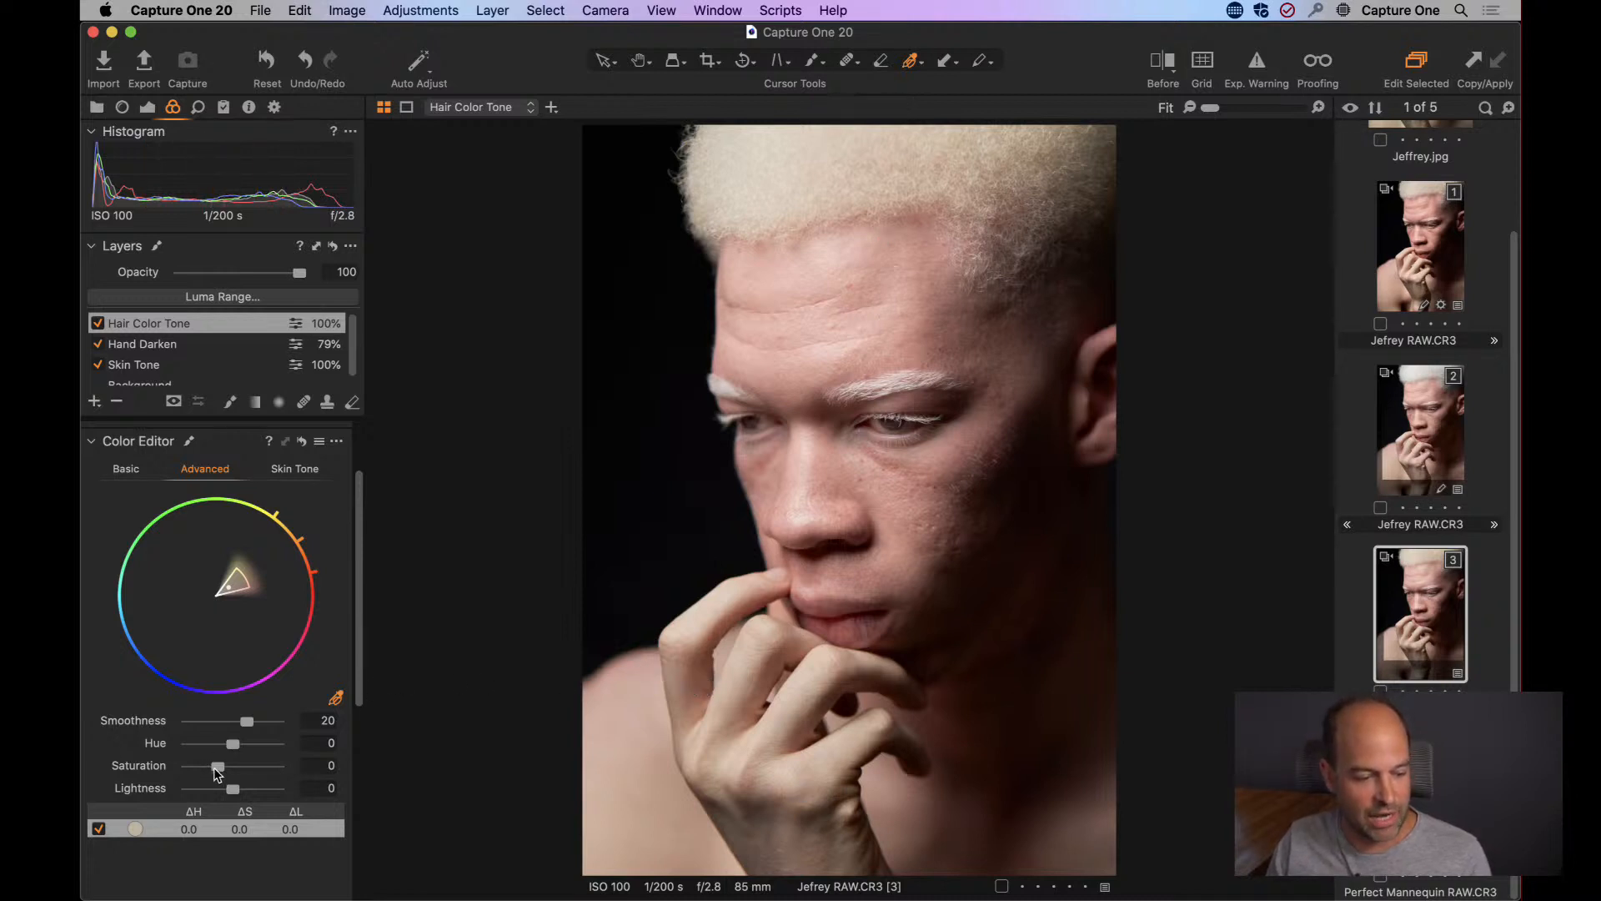
pyautogui.moveTo(215, 768)
pyautogui.mouseDown()
pyautogui.moveTo(147, 771)
pyautogui.moveTo(206, 767)
pyautogui.mouseUp()
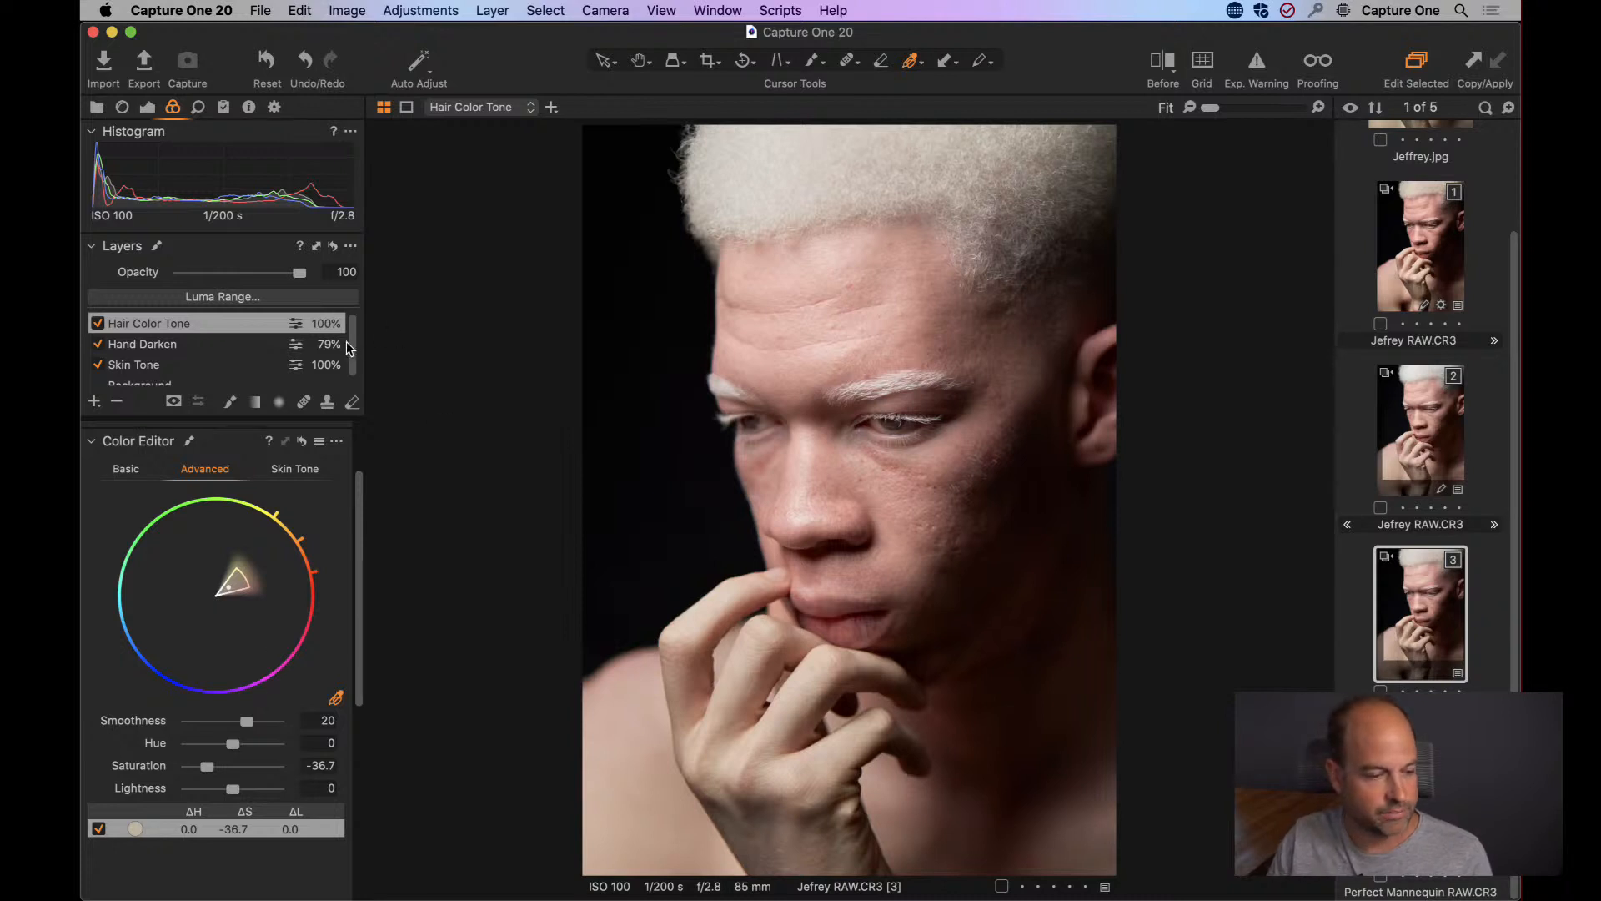
pyautogui.click(114, 325)
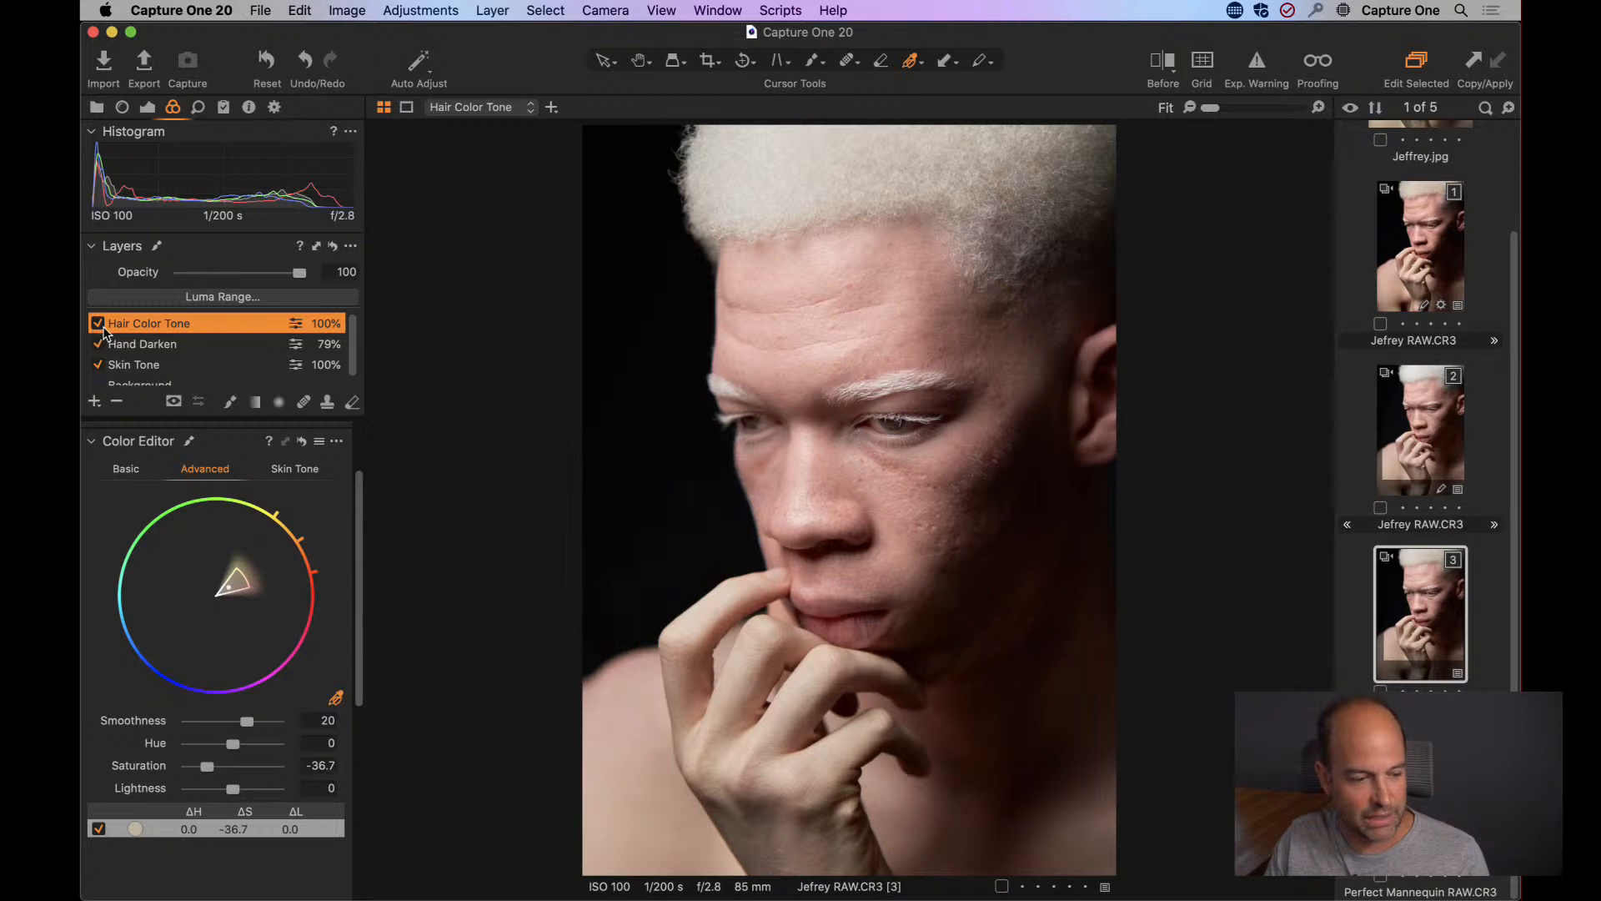
# Set the Background layer's contrast to 12, brightness to 30 and black to 5.
pyautogui.click(147, 107)
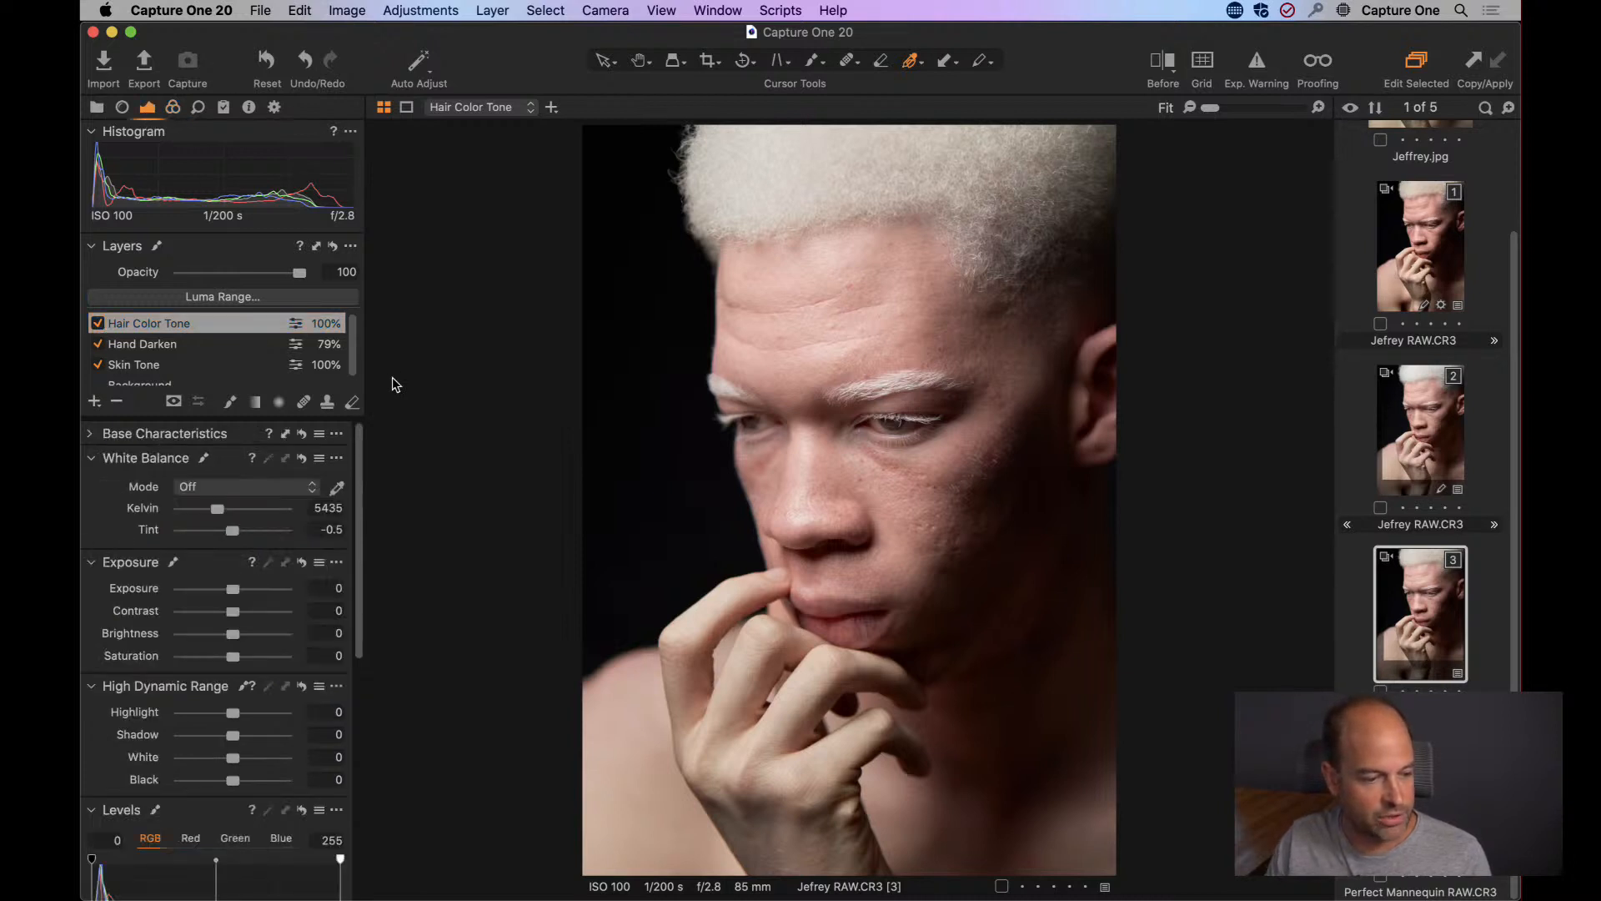
pyautogui.scroll(-1, 353, 347)
pyautogui.click(181, 380)
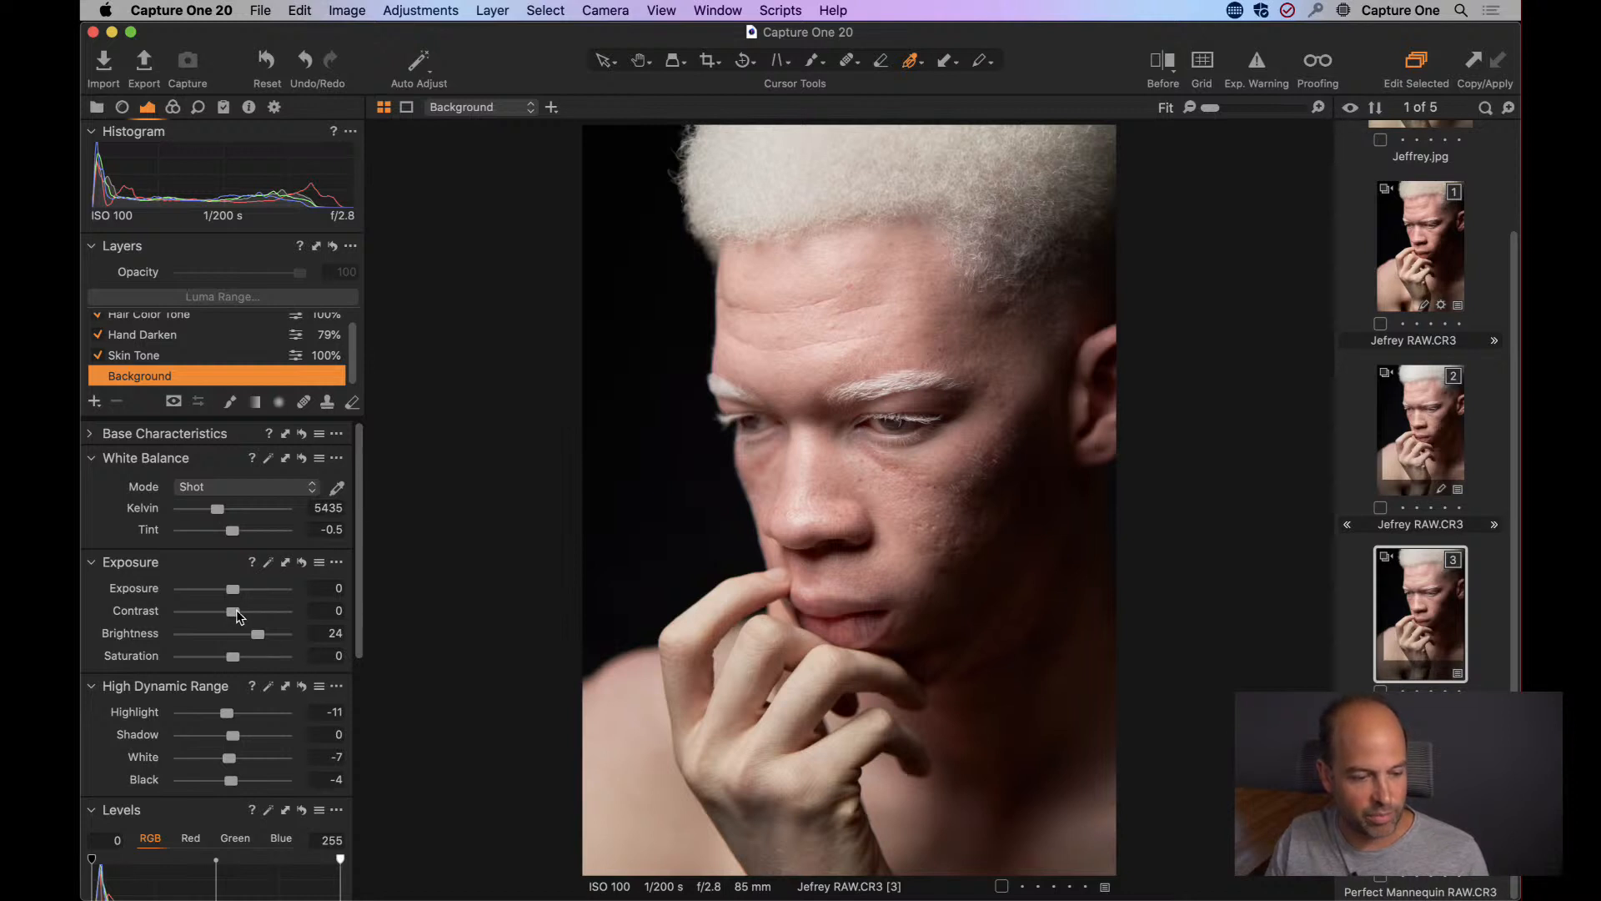
pyautogui.moveTo(235, 615)
pyautogui.mouseDown()
pyautogui.moveTo(263, 633)
pyautogui.moveTo(247, 612)
pyautogui.mouseUp()
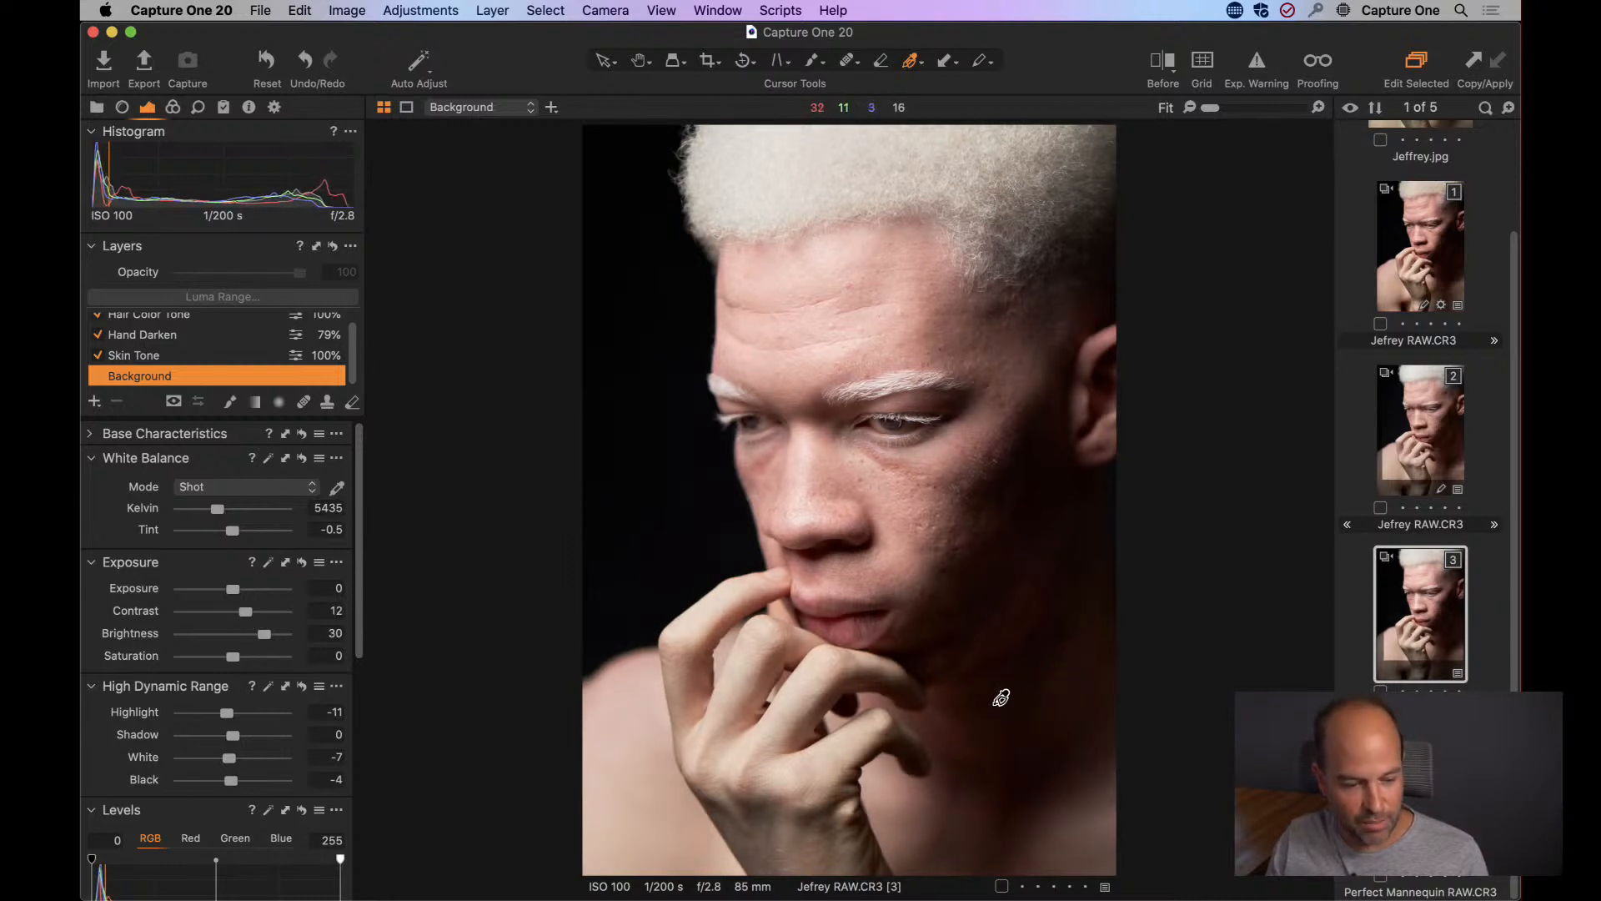
pyautogui.moveTo(231, 781); pyautogui.dragTo(236, 780)
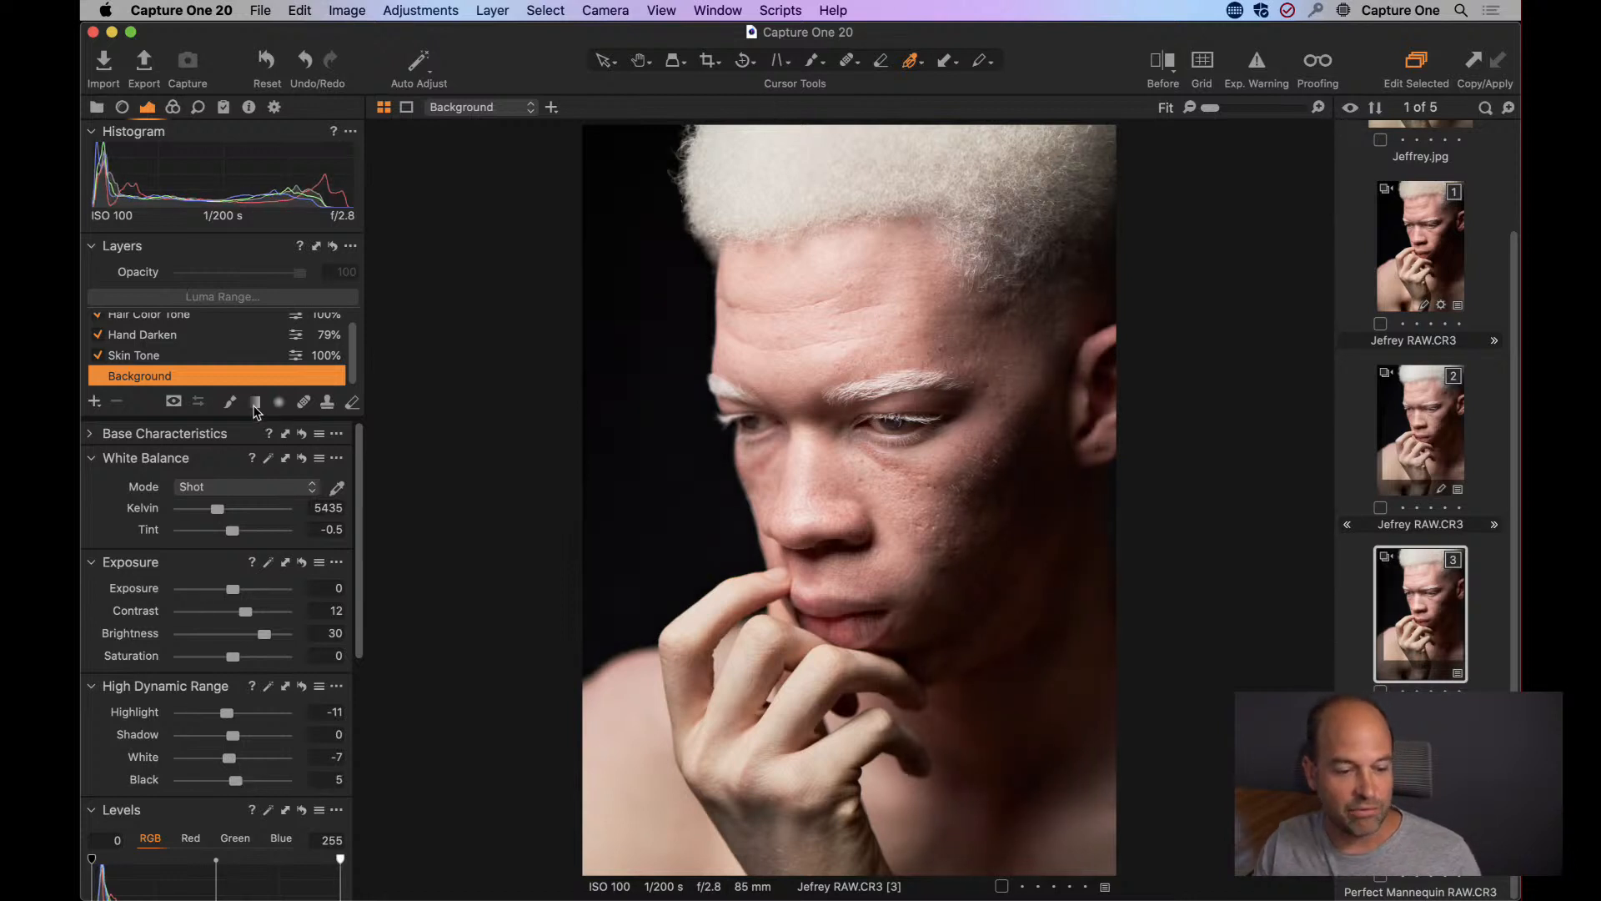
# Enlarge the Layers tool to Medium Size so the whole layer stack is visible.
pyautogui.scroll(1, 348, 350)
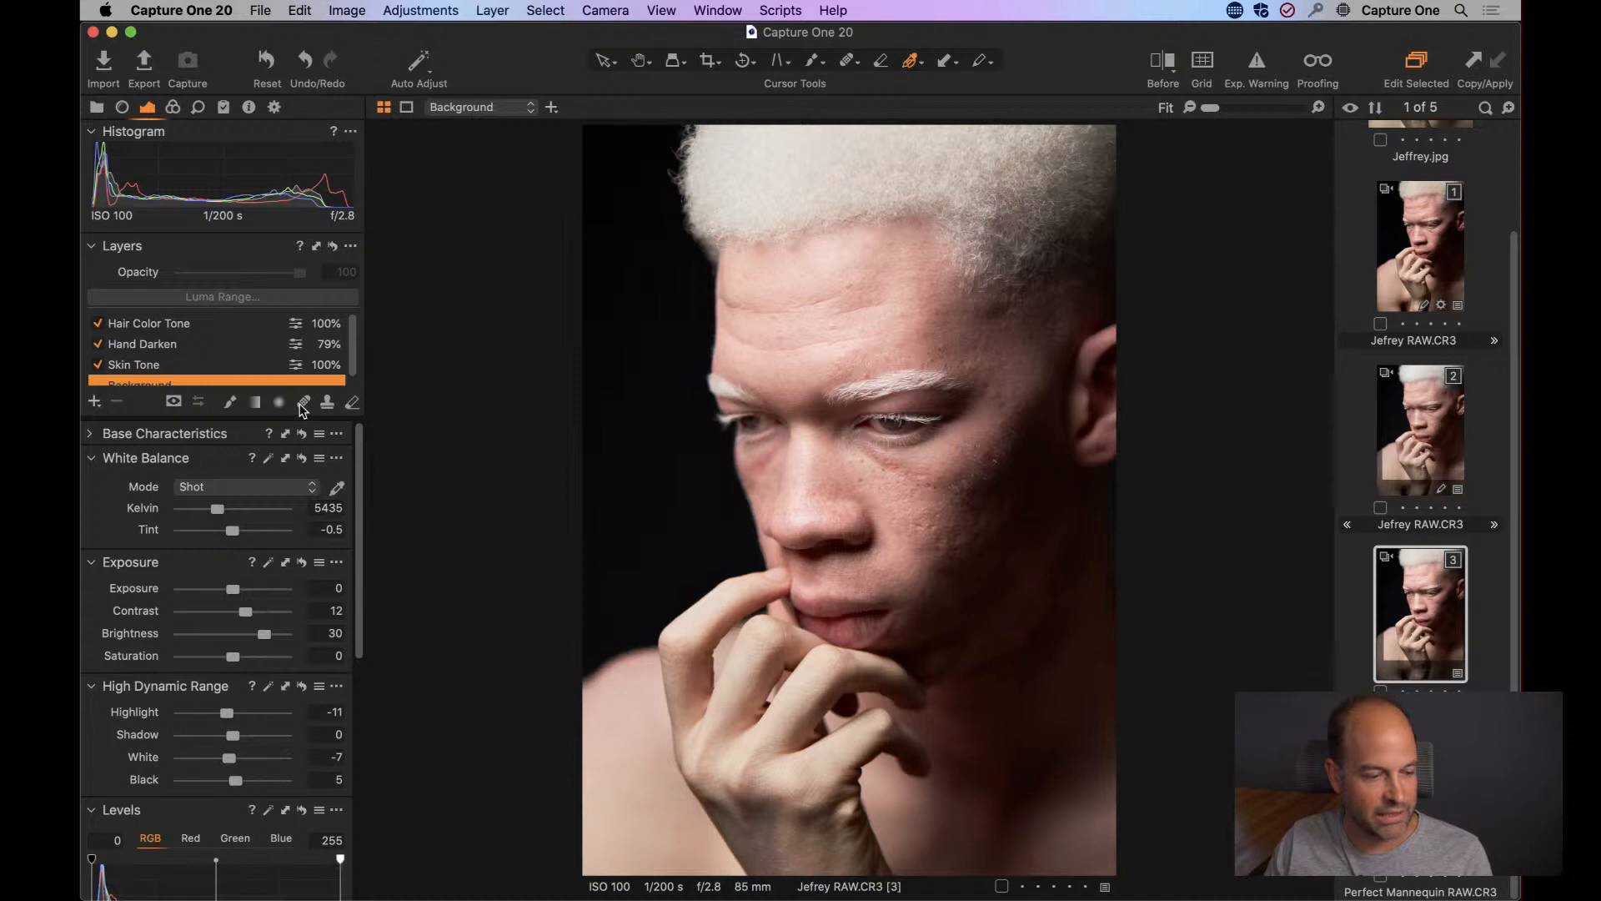
pyautogui.click(351, 248)
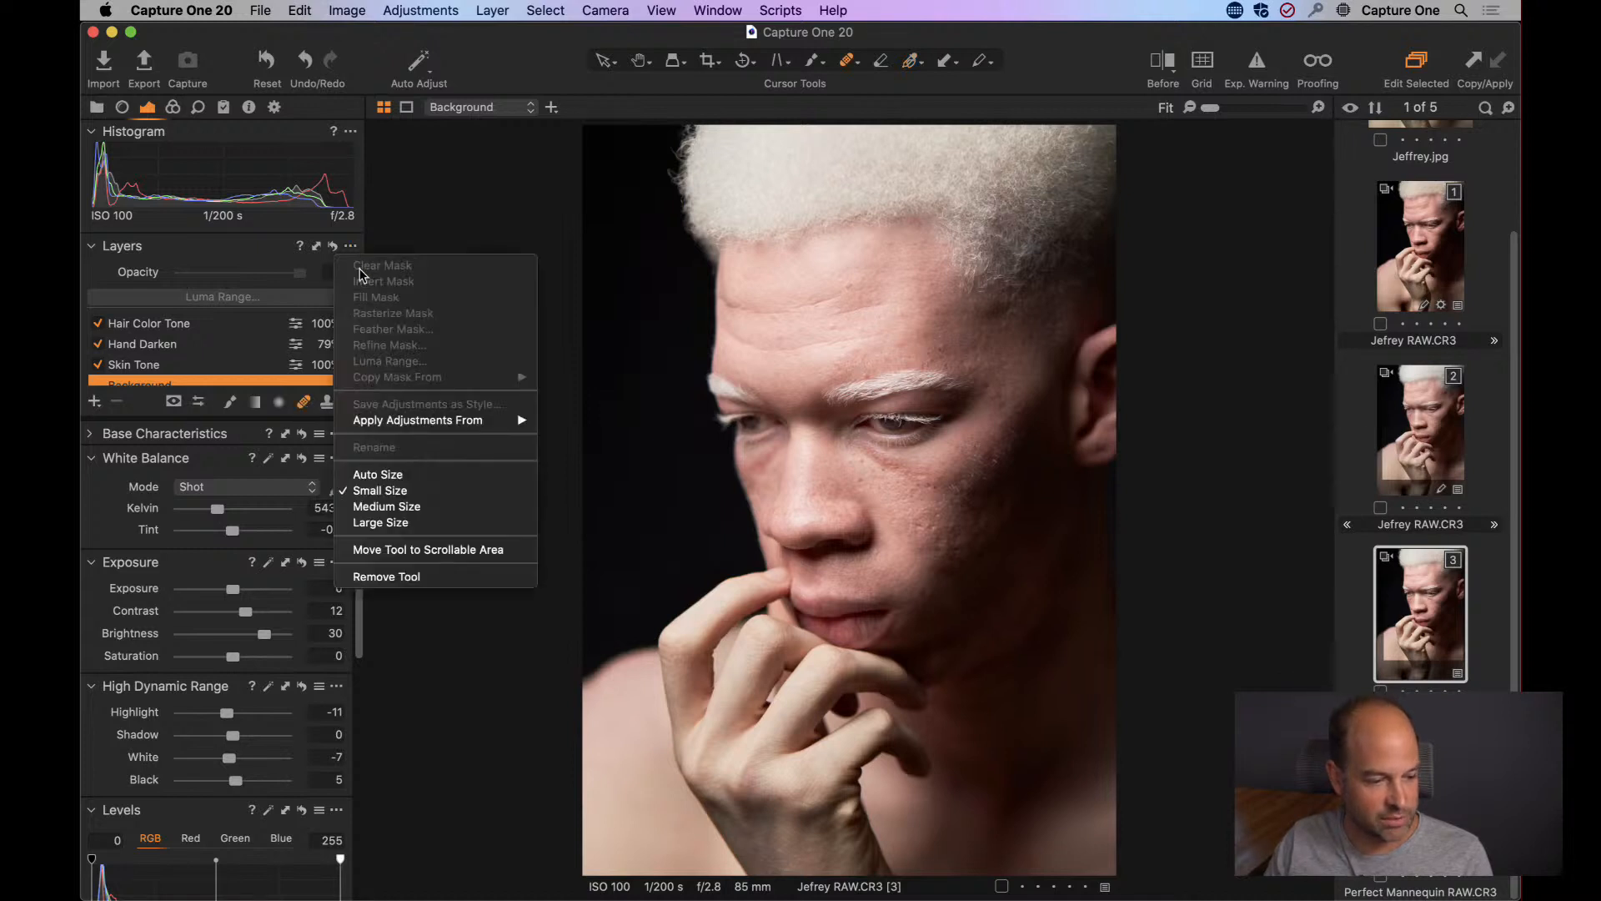
pyautogui.click(389, 508)
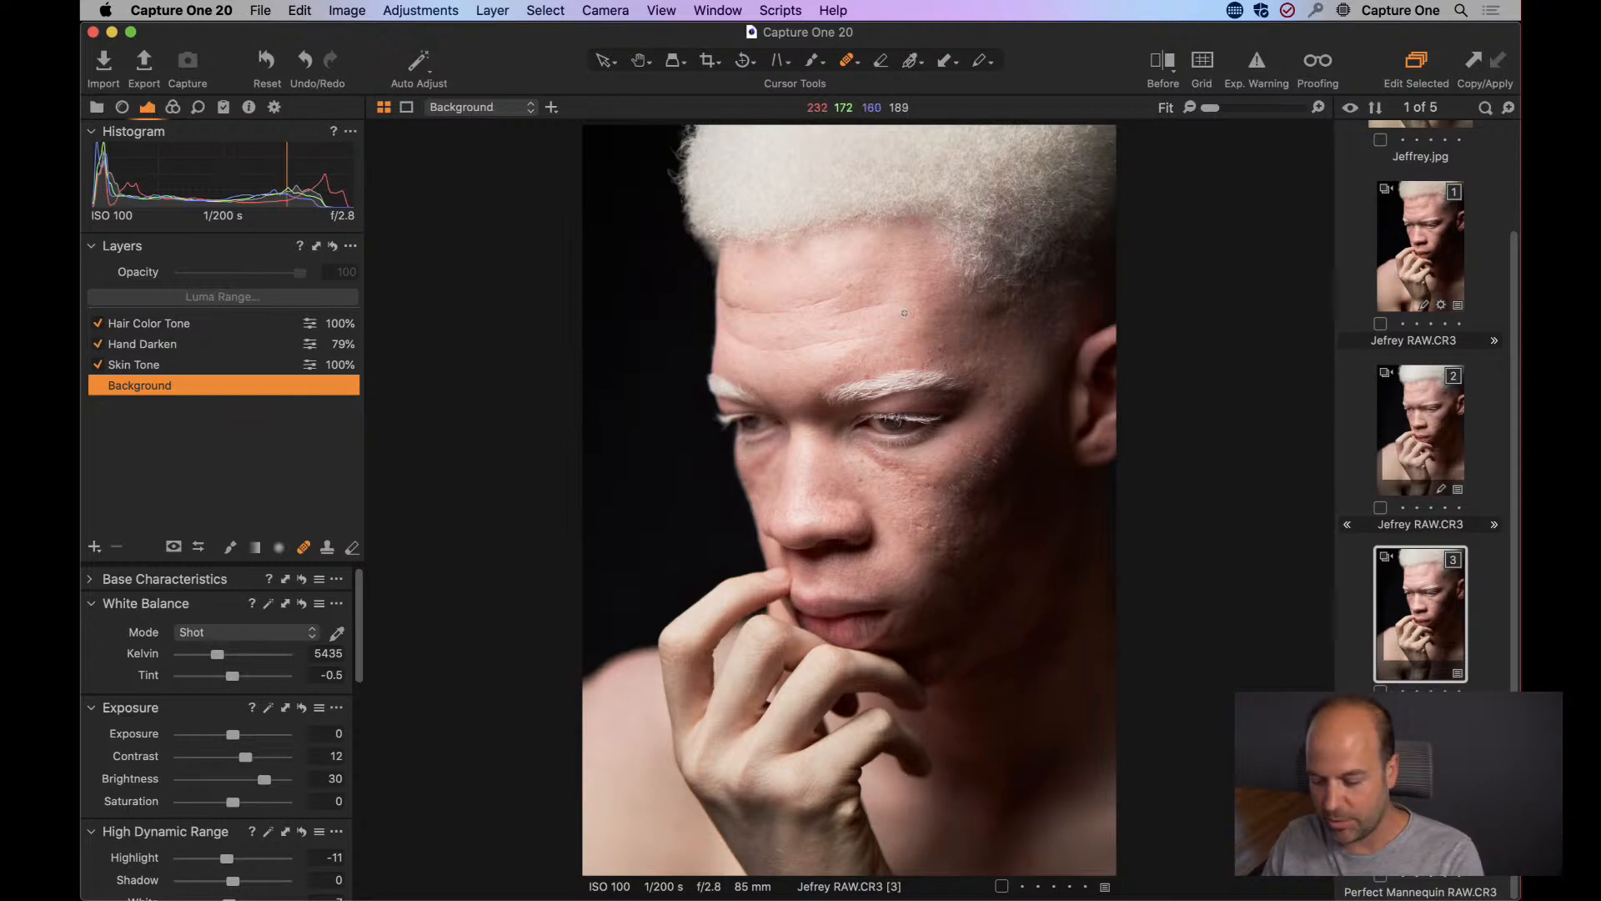
# Heal a small blemish on the bridge of the nose at 100% zoom, placing the heal source on clean skin just above it.
pyautogui.press('h')
pyautogui.doubleClick(820, 372)
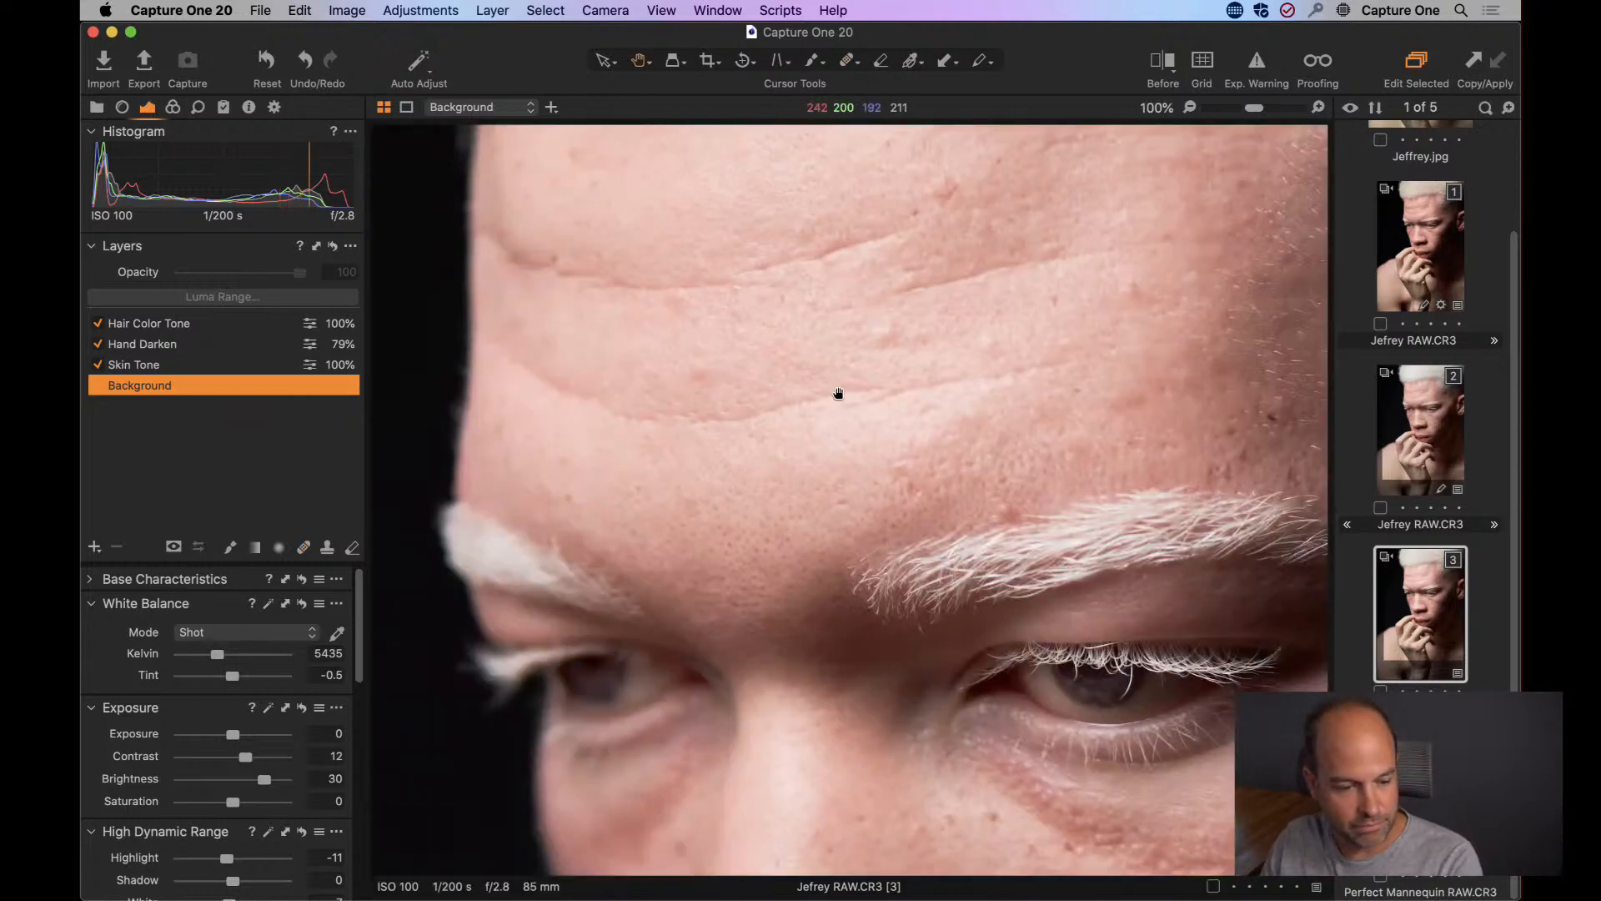
pyautogui.moveTo(852, 448); pyautogui.dragTo(696, 314)
pyautogui.scroll(-5, 696, 313)
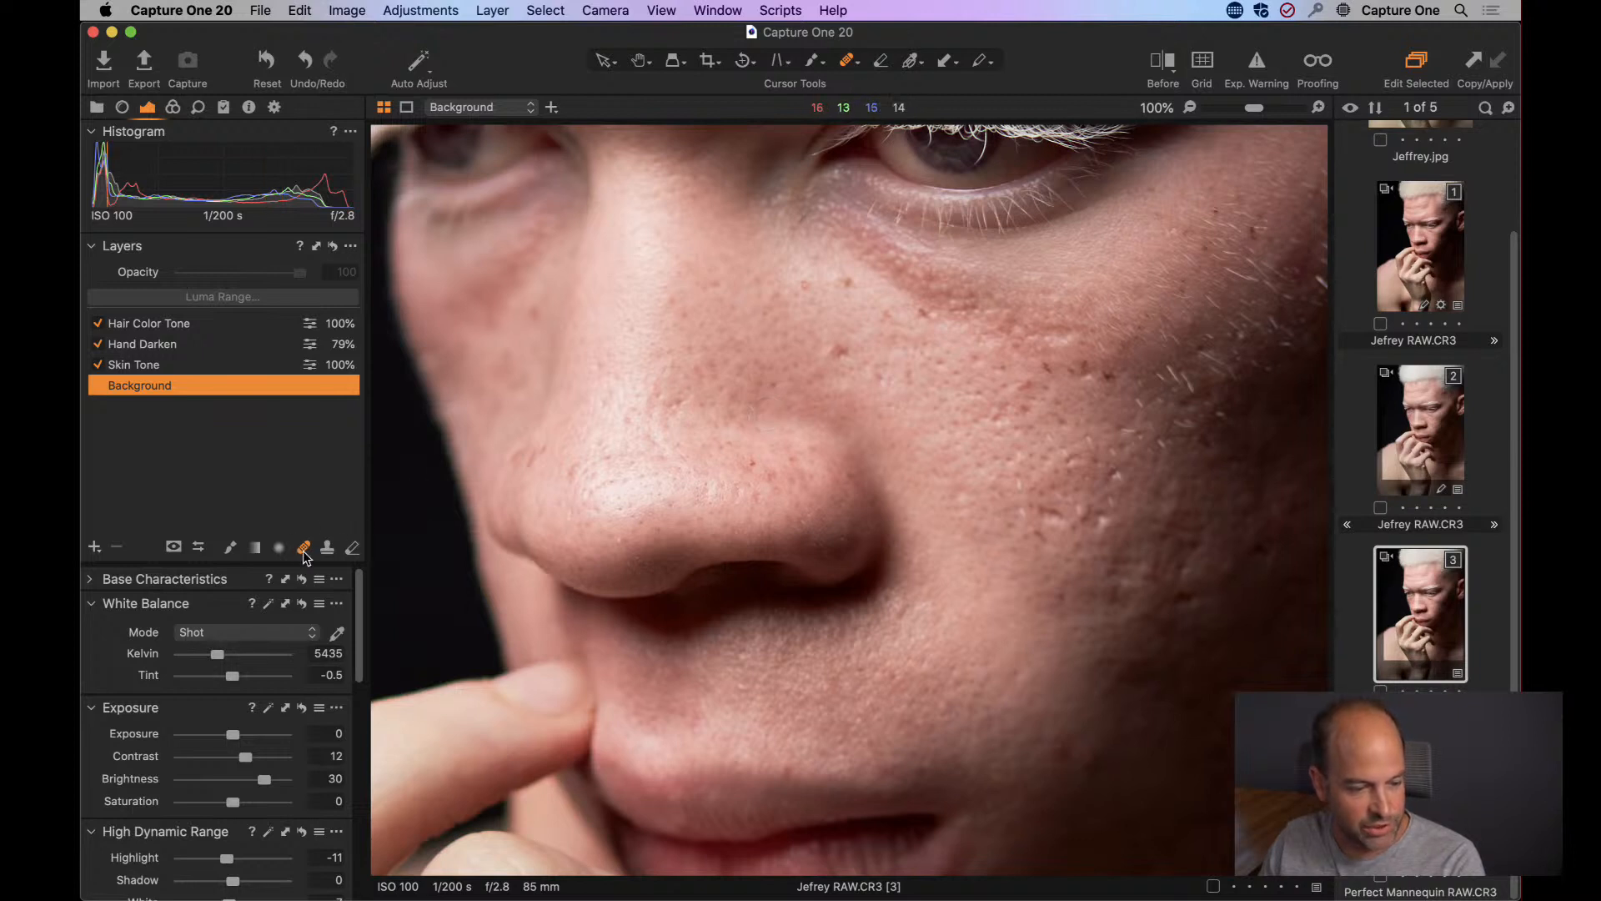
pyautogui.click(671, 404)
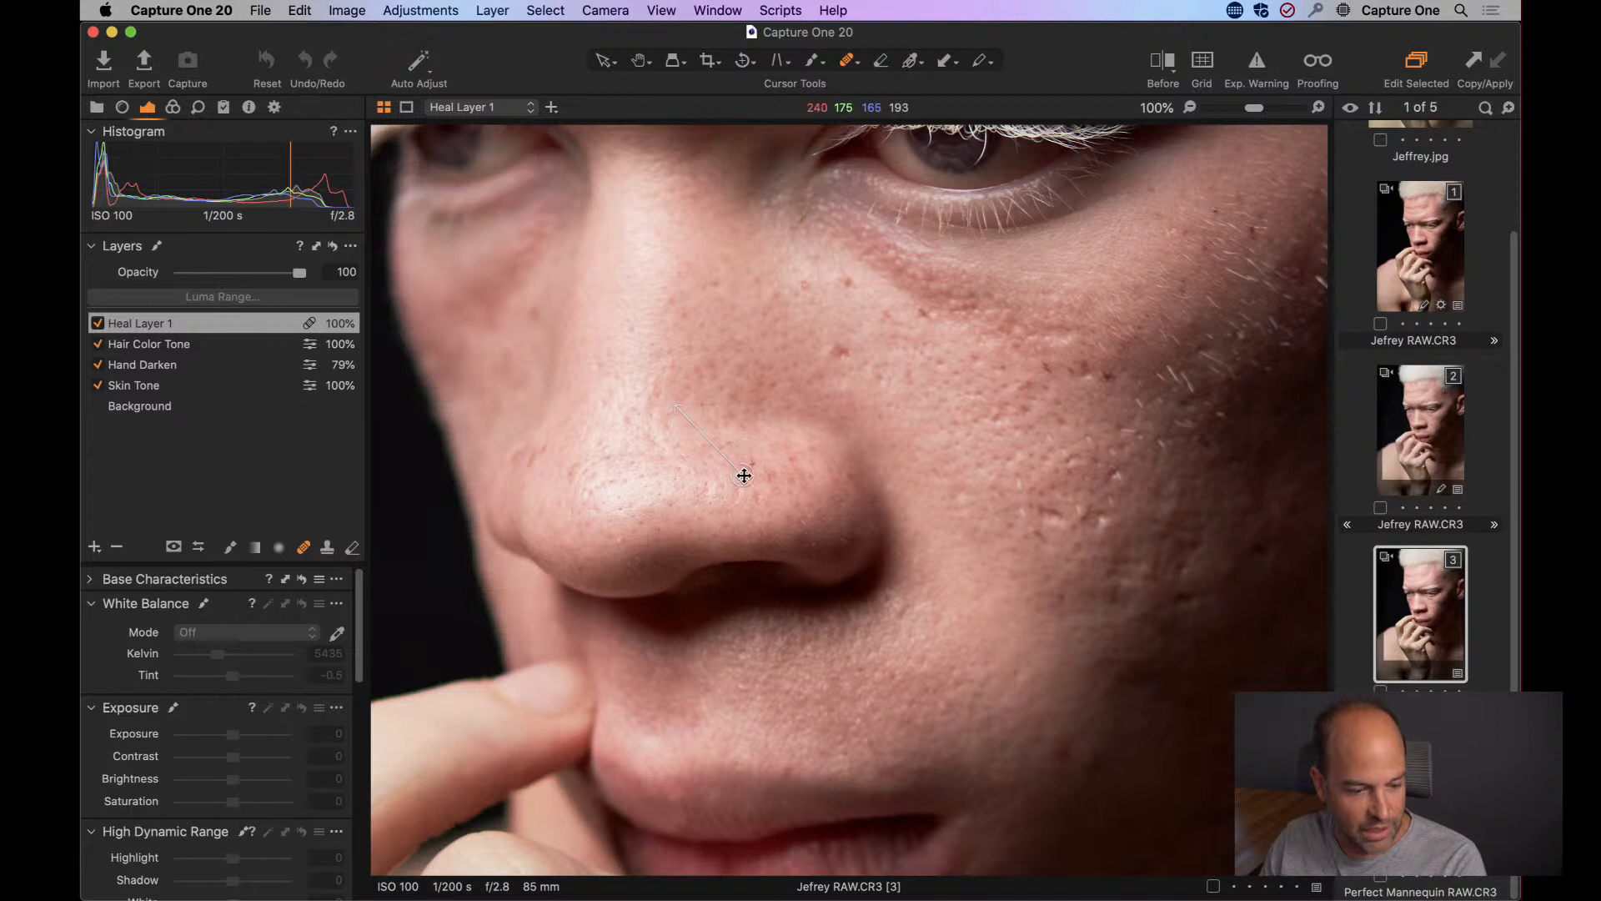
pyautogui.moveTo(743, 475)
pyautogui.mouseDown()
pyautogui.moveTo(750, 439)
pyautogui.moveTo(720, 368)
pyautogui.mouseUp()
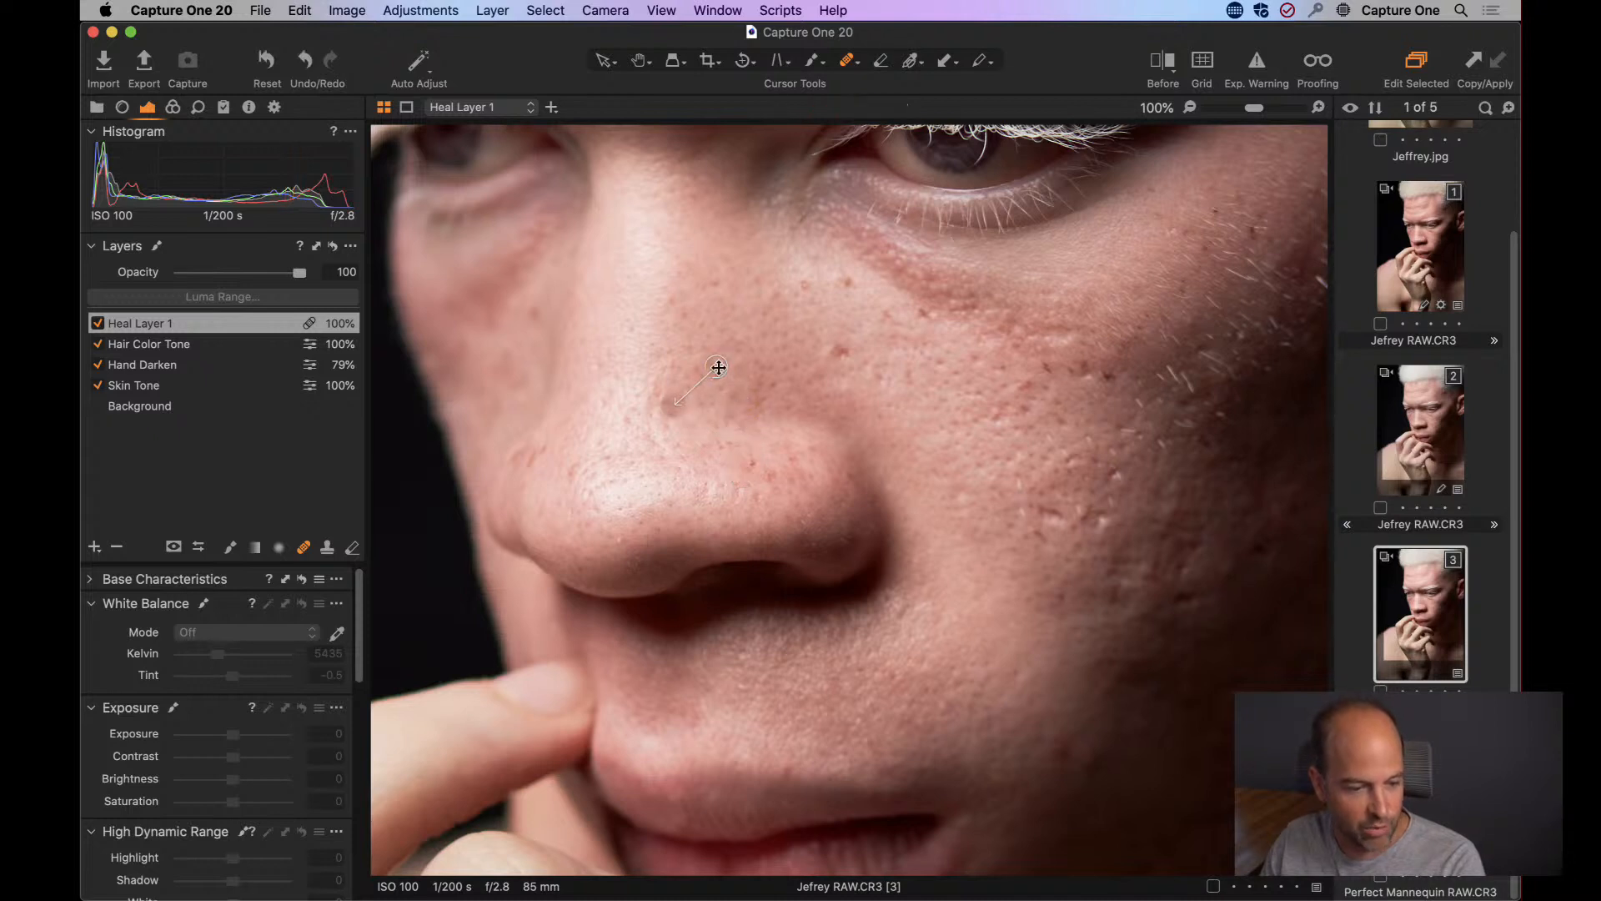
# Toggle the visibility of Heal Layer 1, close the Finder window showing the Pictures folder, and relaunch Capture One.
pyautogui.click(98, 324)
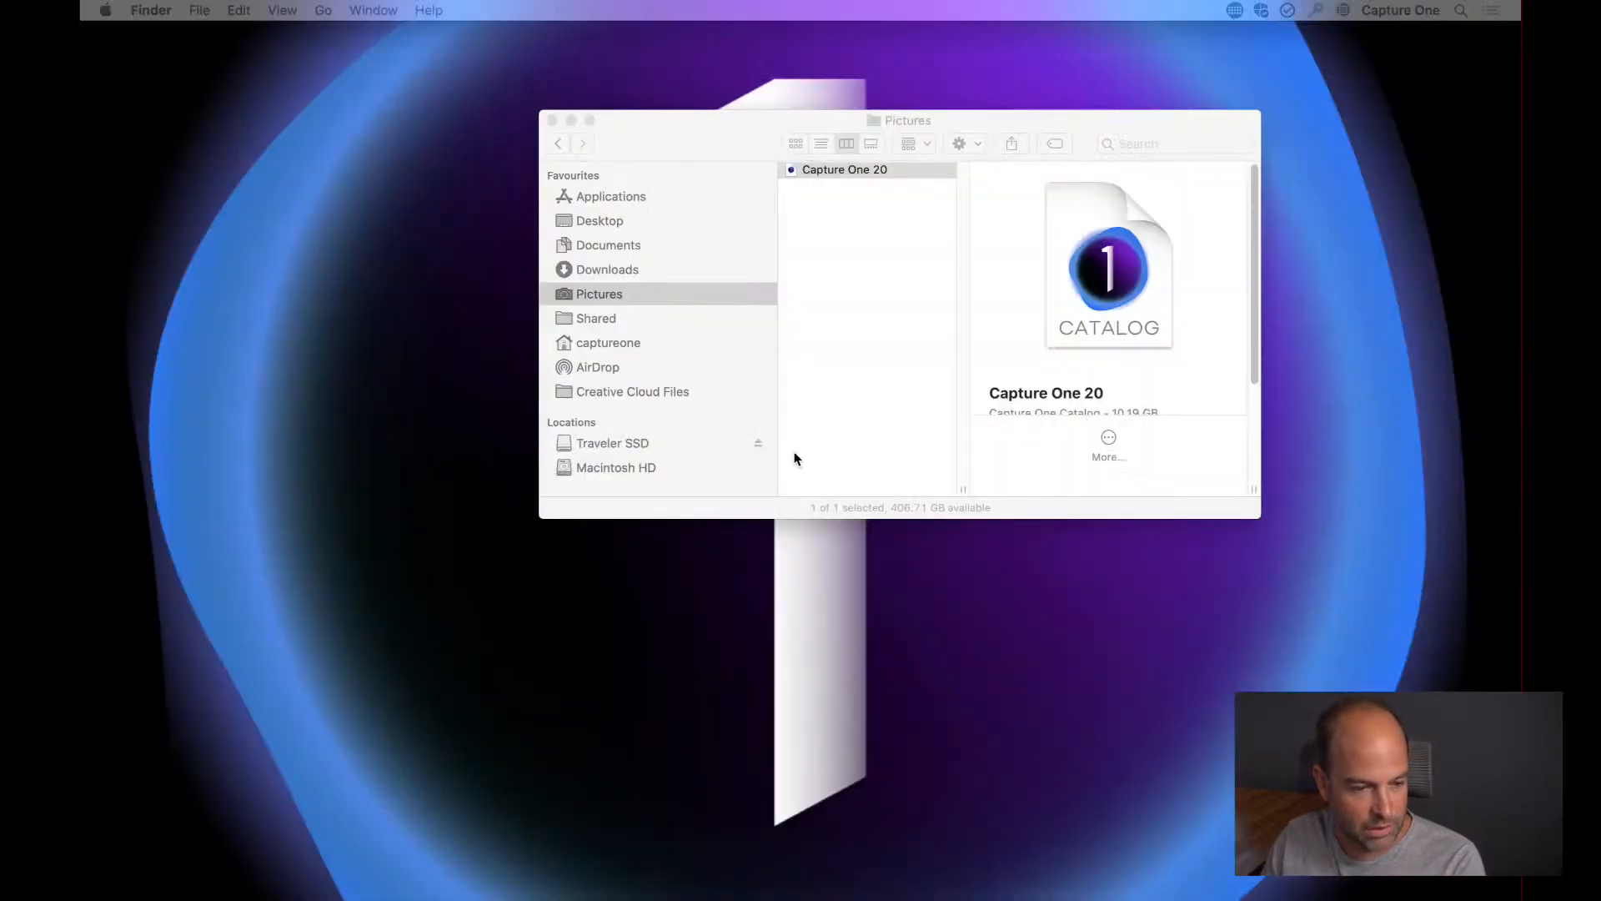
pyautogui.click(552, 121)
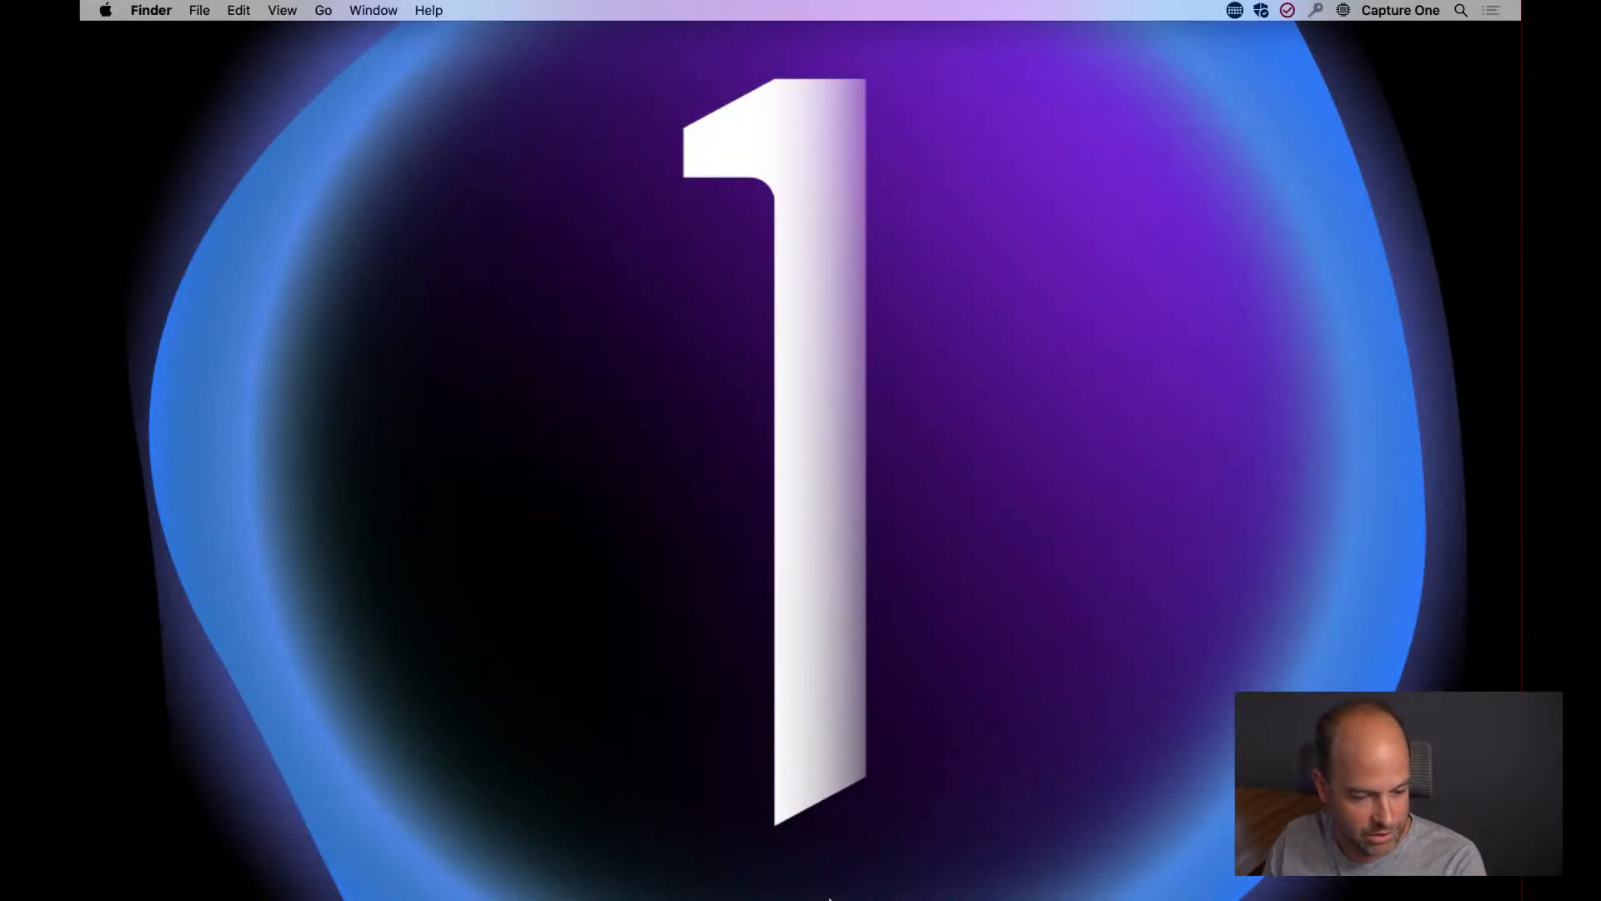
pyautogui.moveTo(834, 892)
pyautogui.click(711, 867)
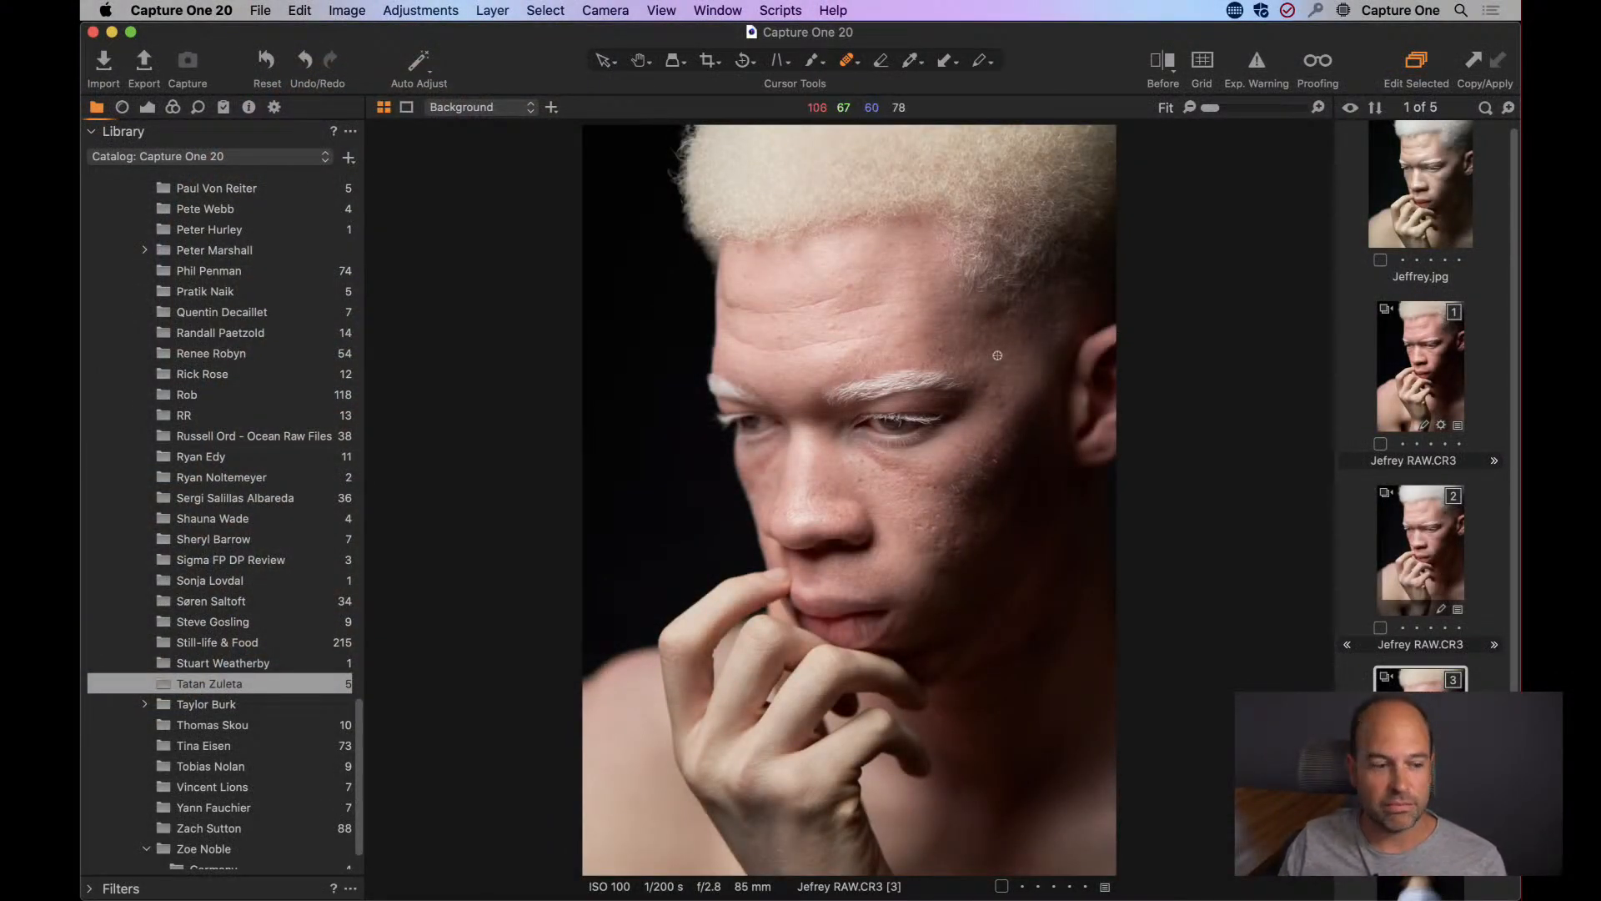
# Heal the small blemishes on the bridge and side of the nose and on the adjoining cheek.
pyautogui.click(147, 107)
pyautogui.scroll(-5, 311, 763)
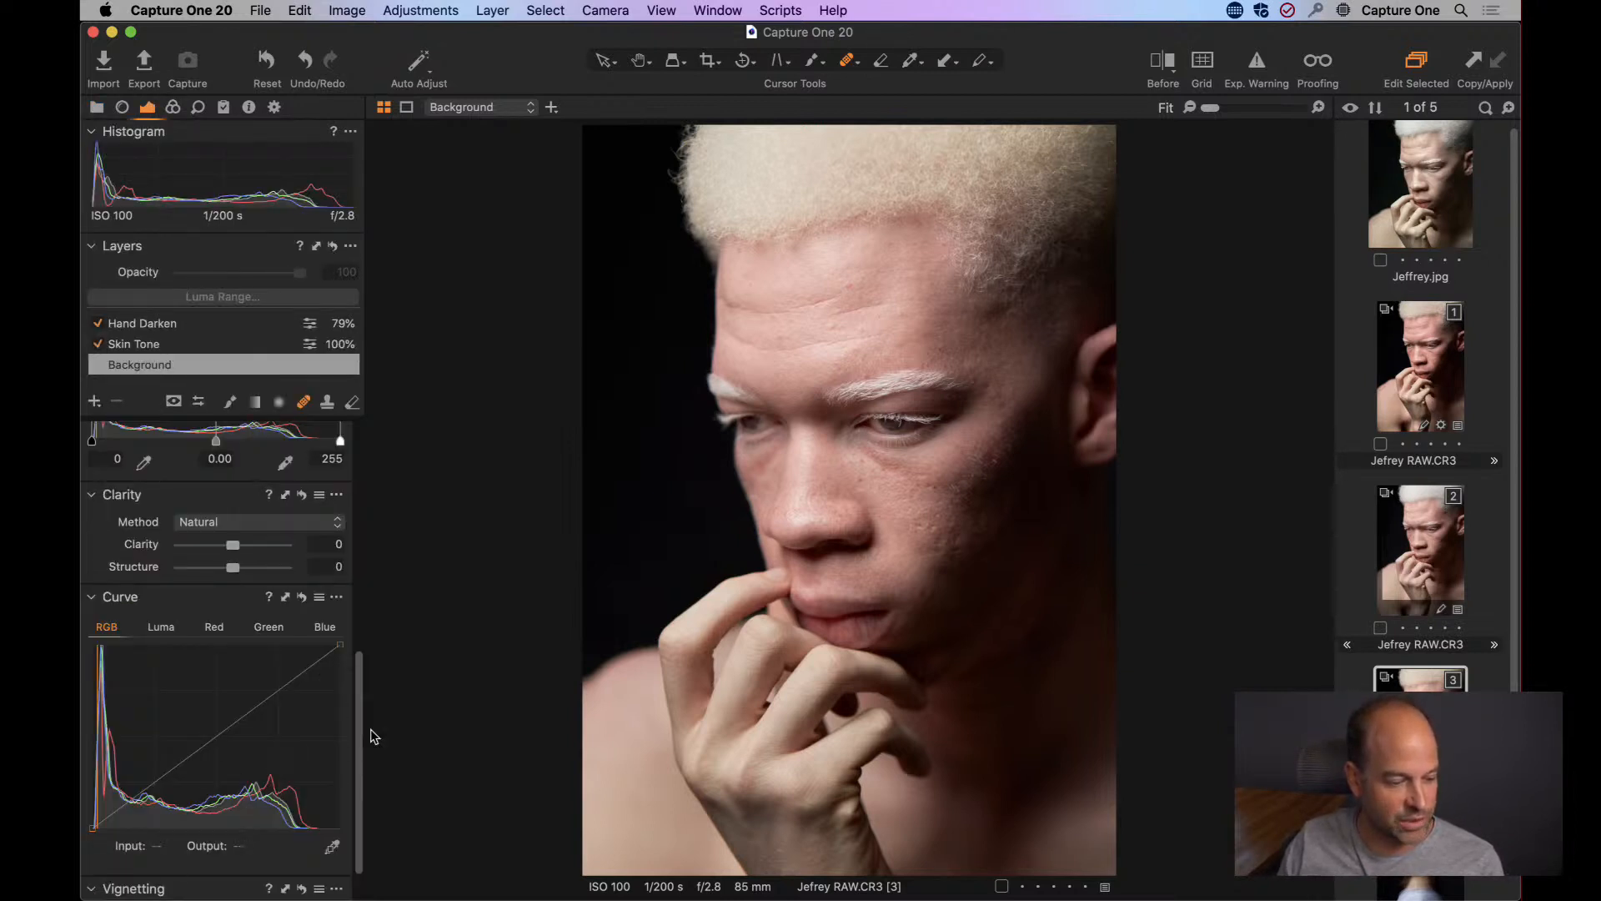
pyautogui.scroll(-2, 357, 737)
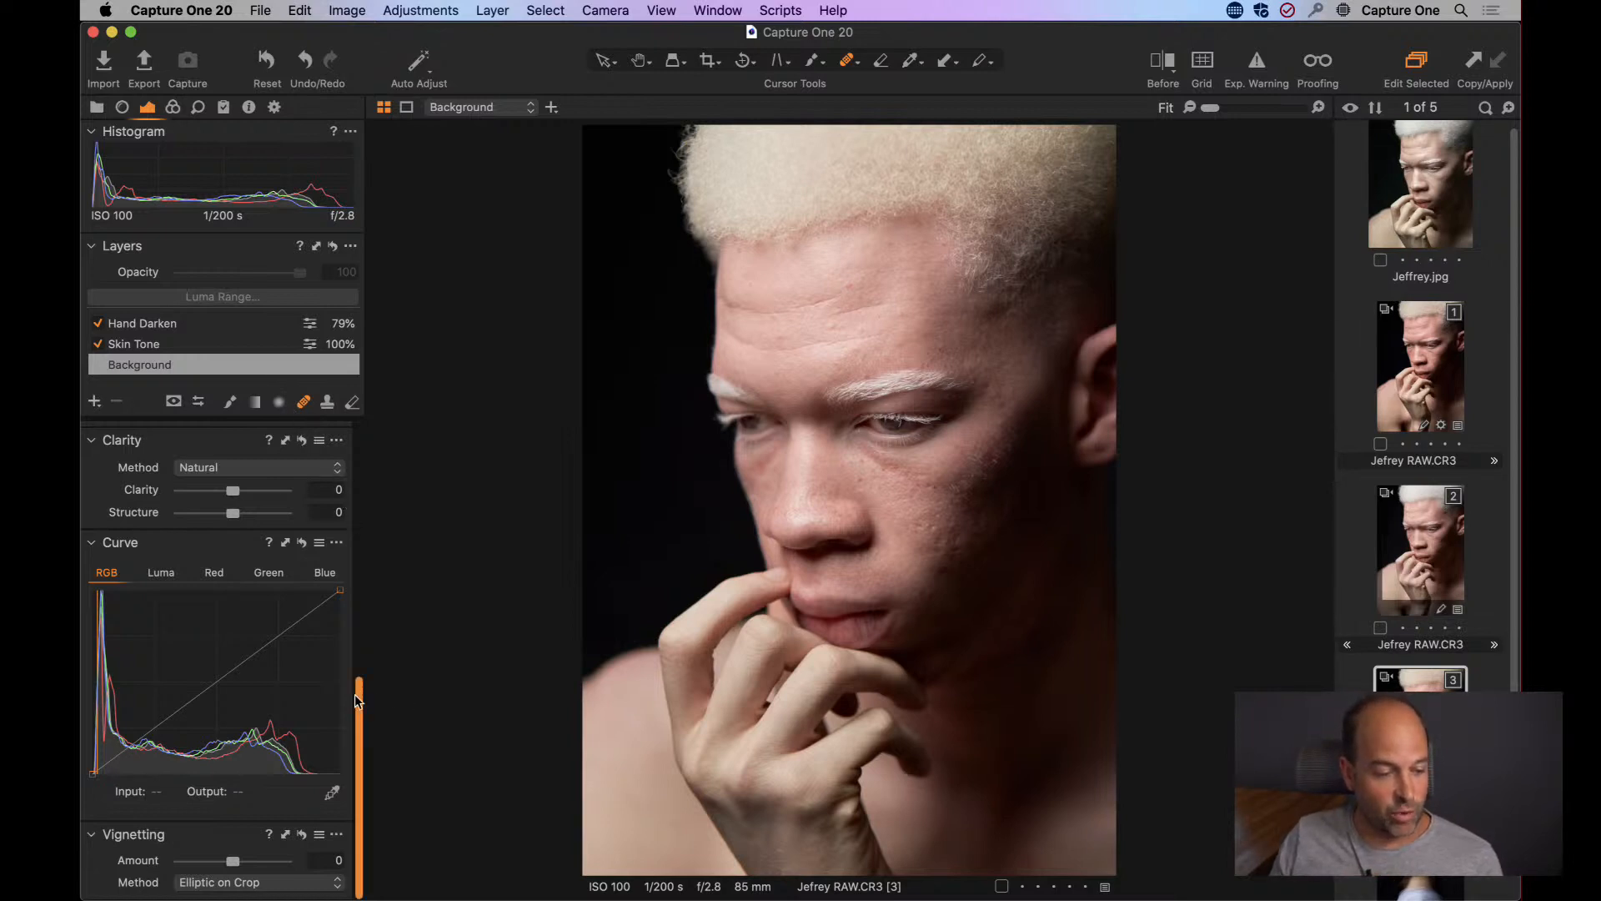
pyautogui.moveTo(364, 699); pyautogui.dragTo(348, 435)
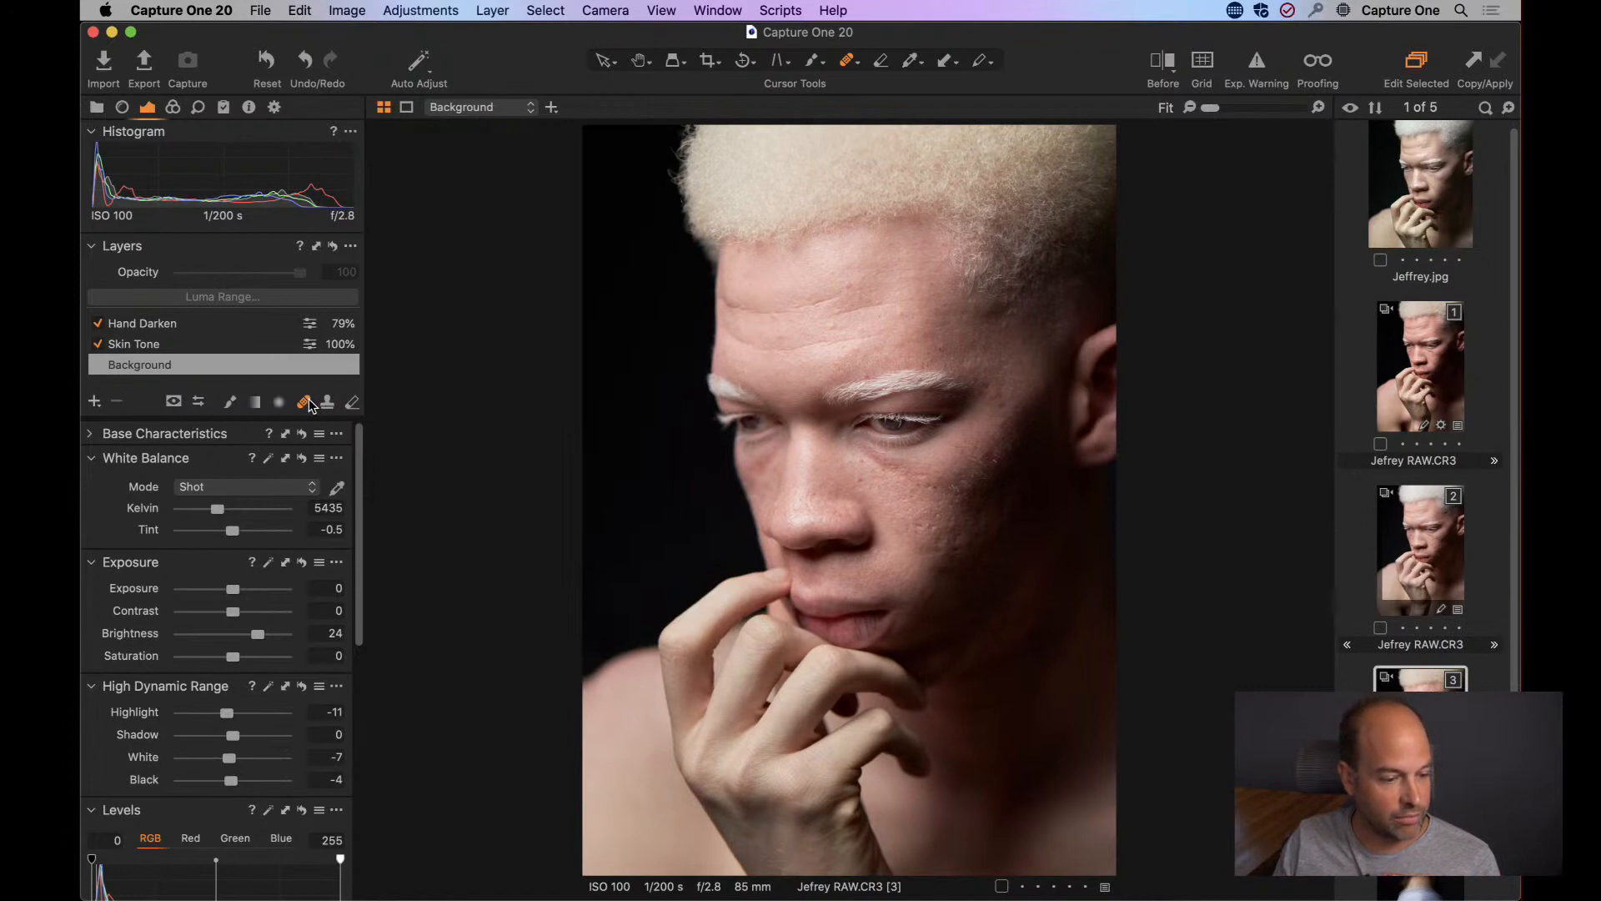
pyautogui.press('h')
pyautogui.doubleClick(887, 467)
pyautogui.moveTo(829, 577); pyautogui.dragTo(915, 443)
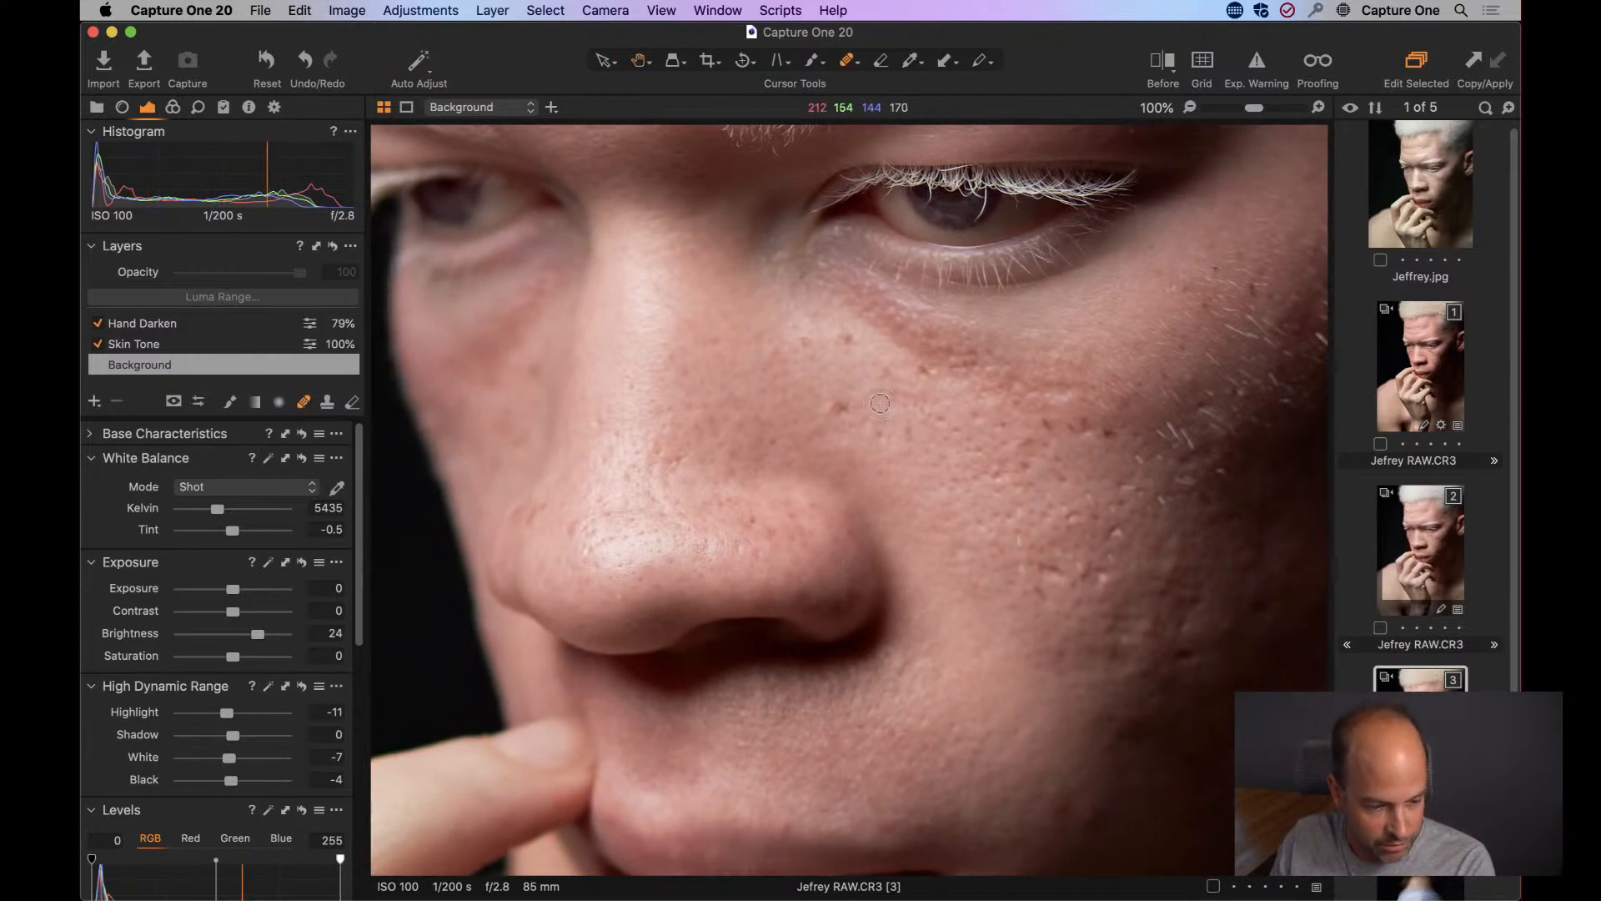
pyautogui.click(838, 409)
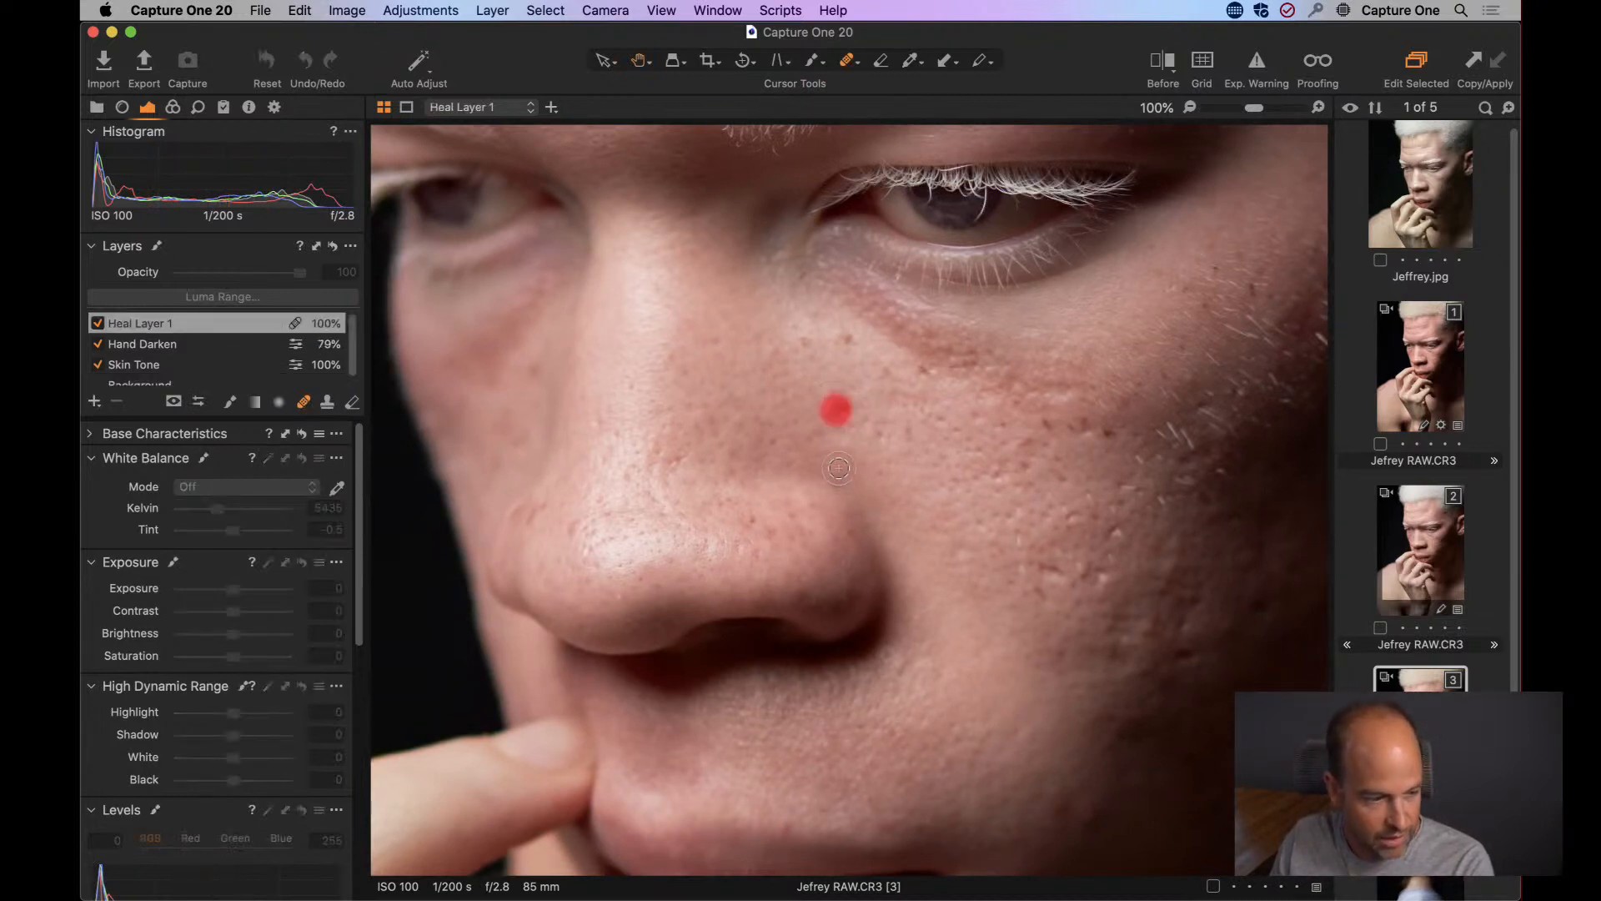
pyautogui.click(882, 432)
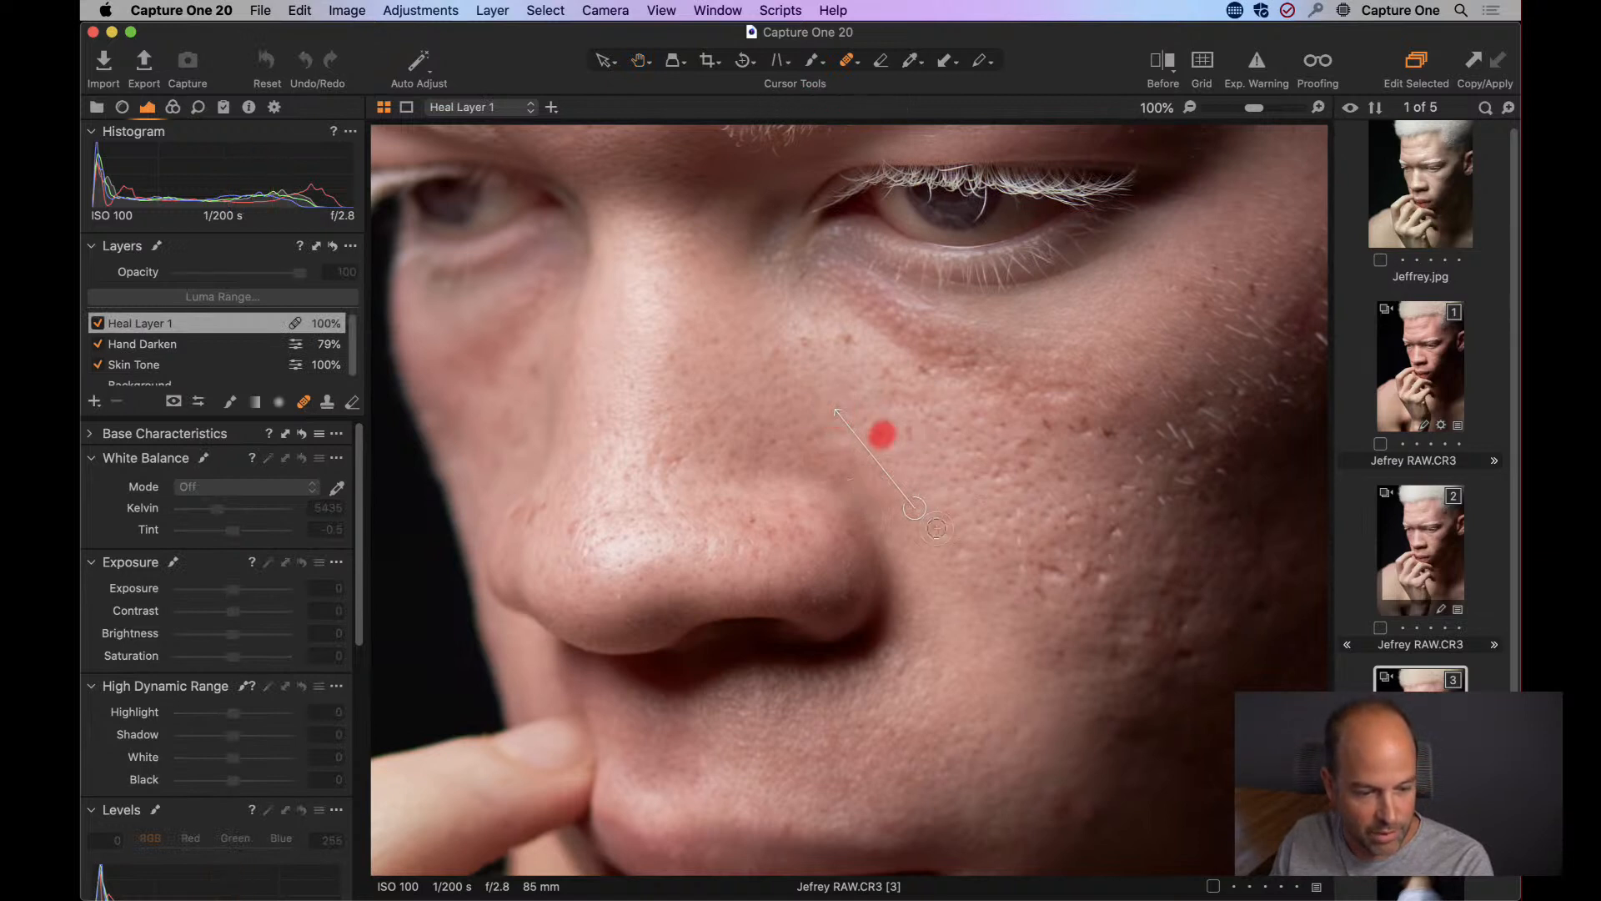
pyautogui.click(631, 381)
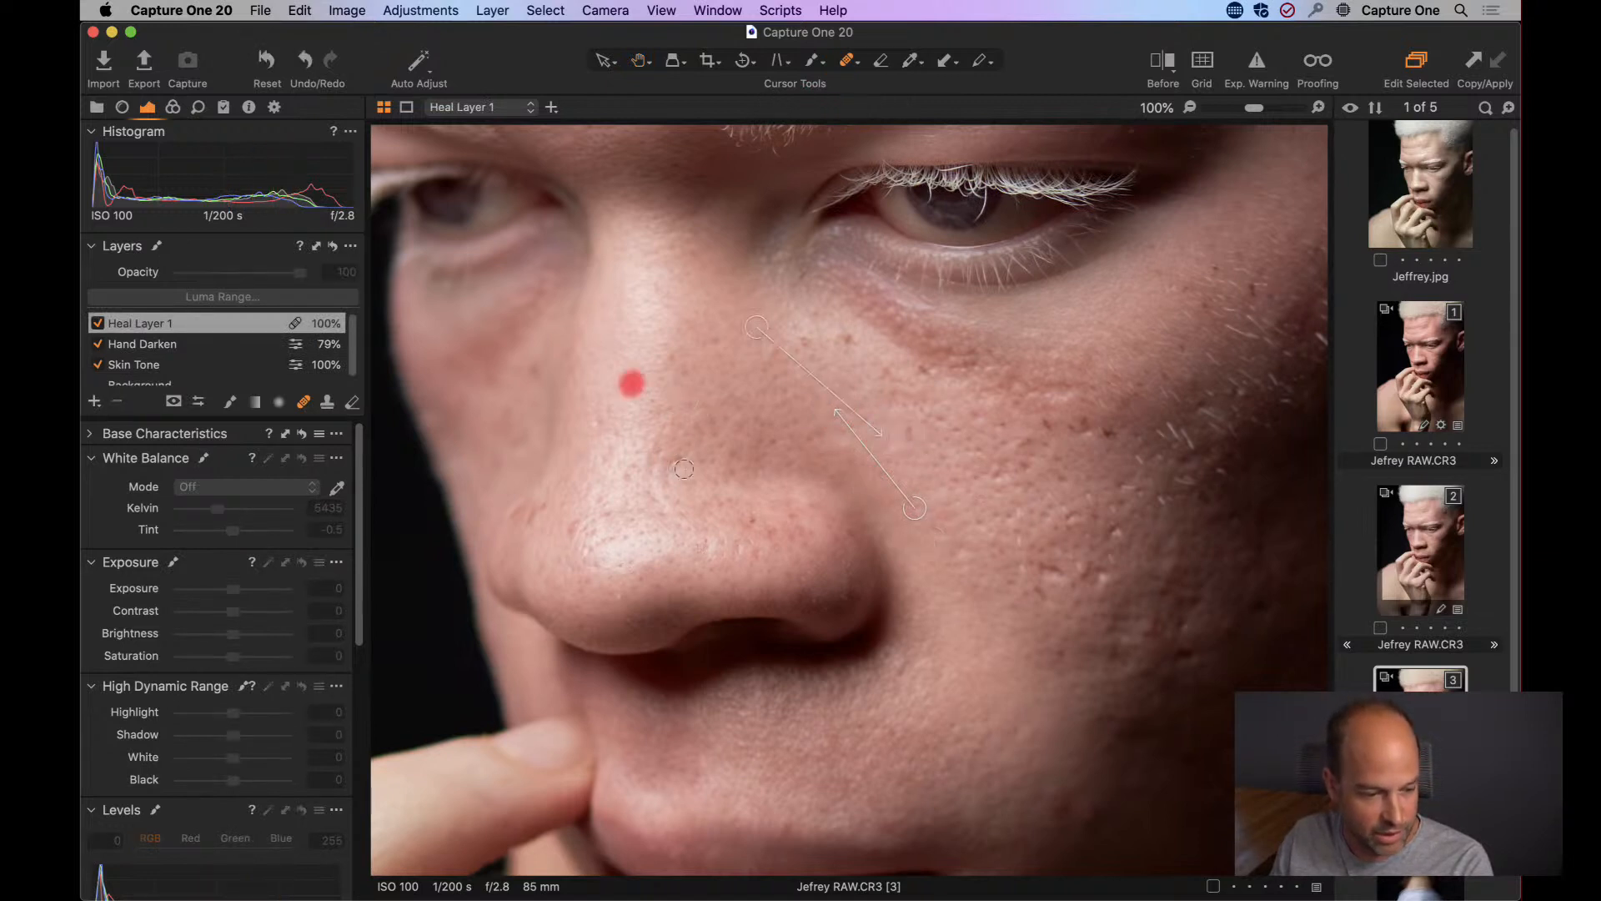
pyautogui.click(673, 459)
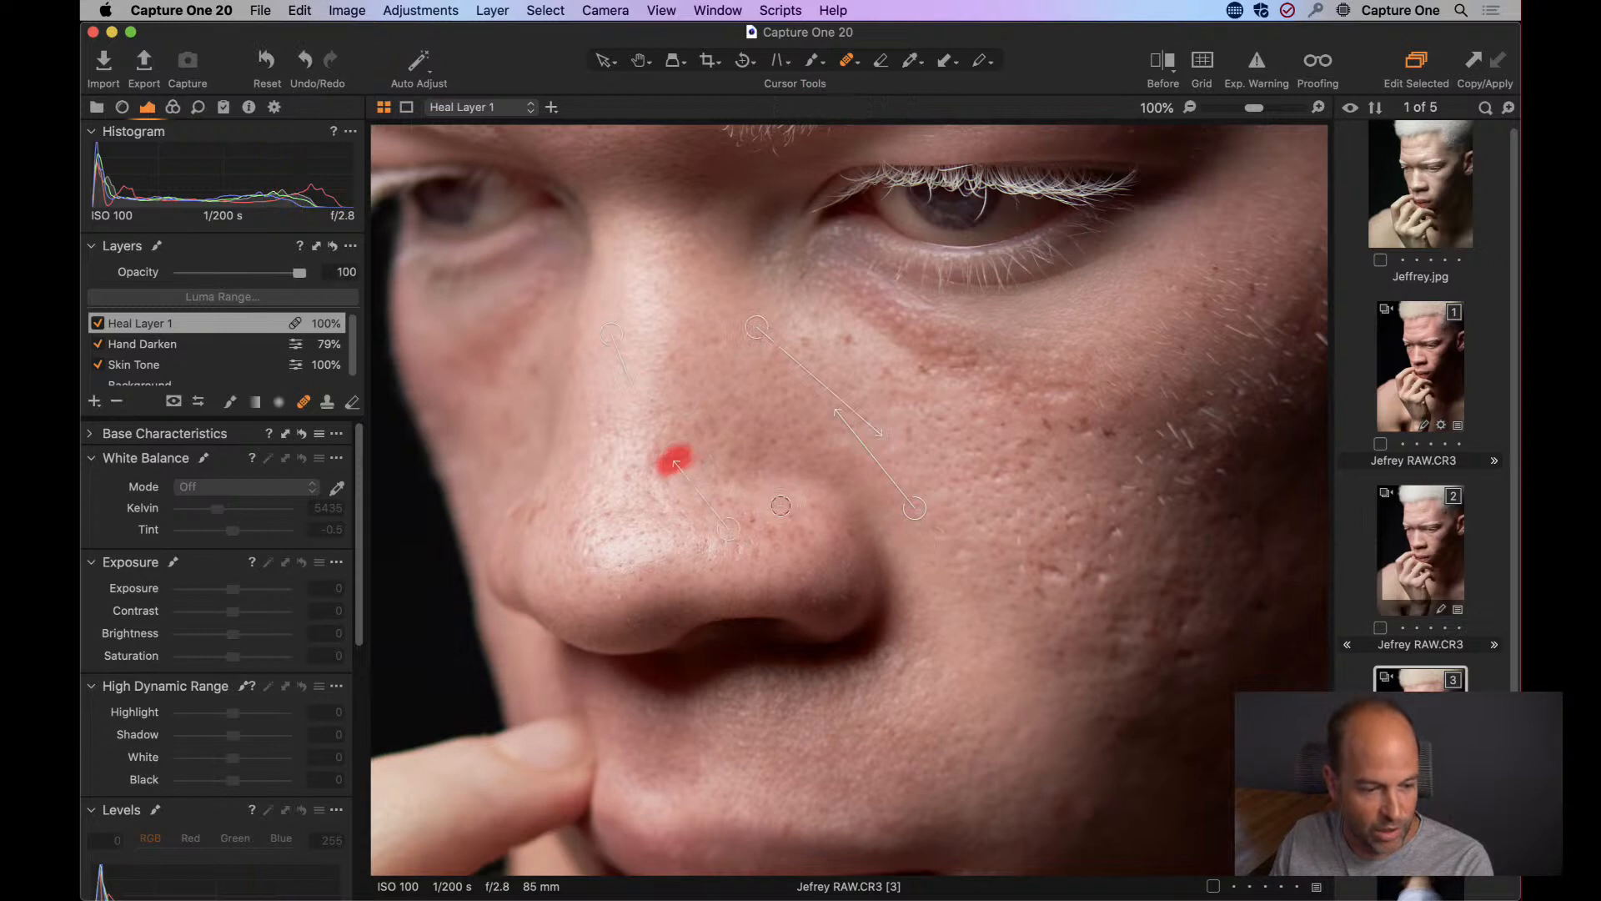
pyautogui.click(750, 520)
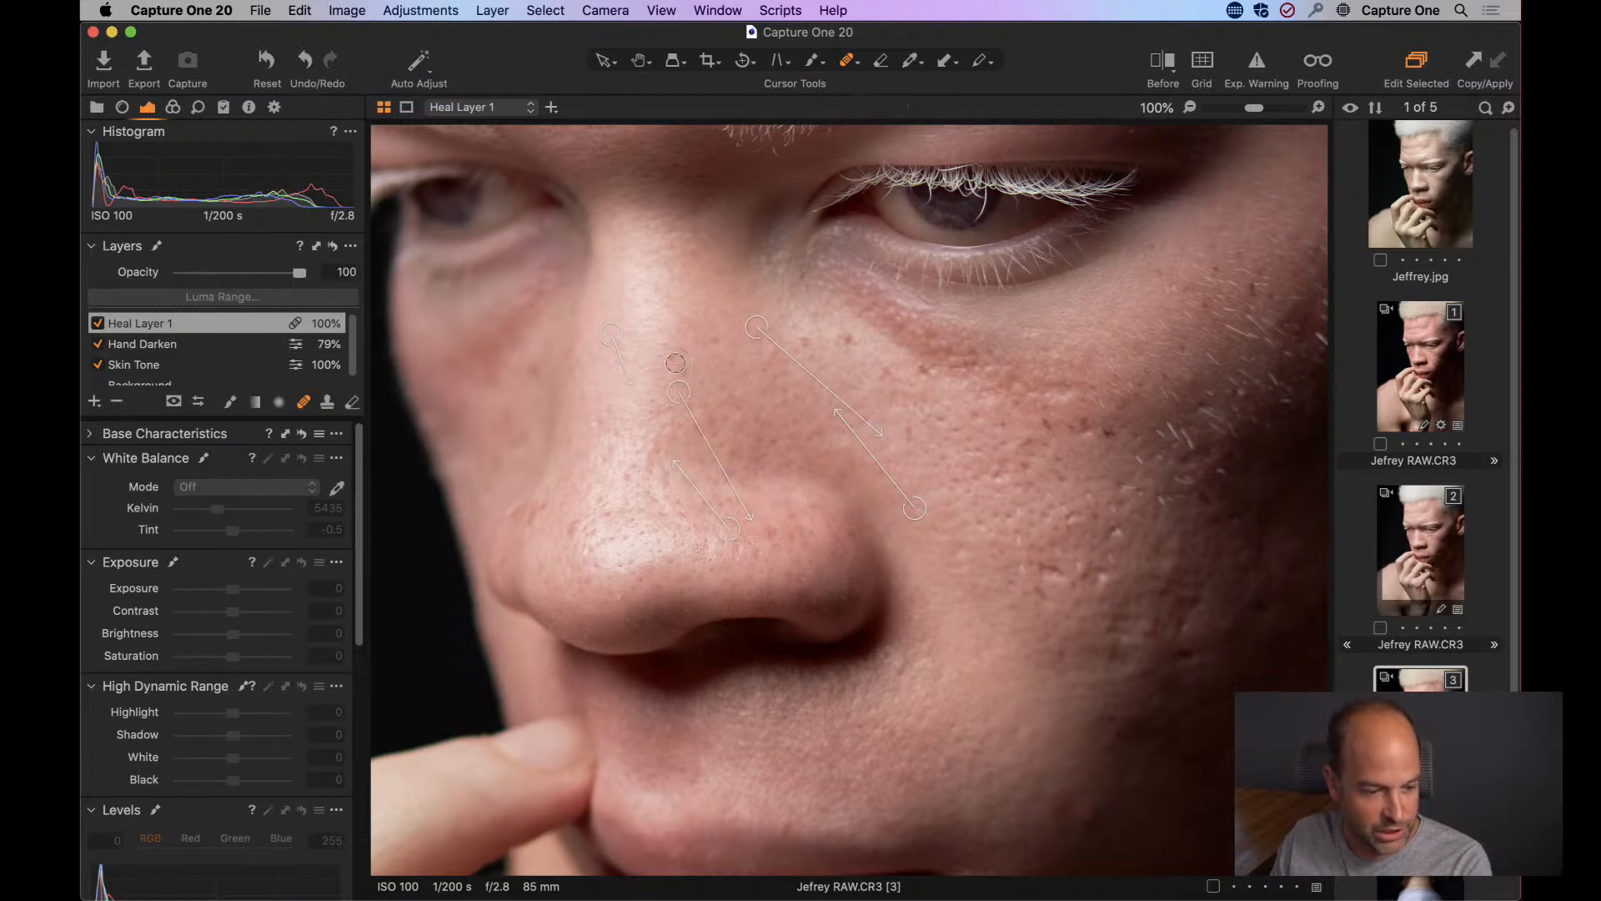
# Heal the spots across the forehead, from just above the eyebrow up to the hairline, on Heal Layer 1.
pyautogui.moveTo(1007, 421); pyautogui.dragTo(1019, 696)
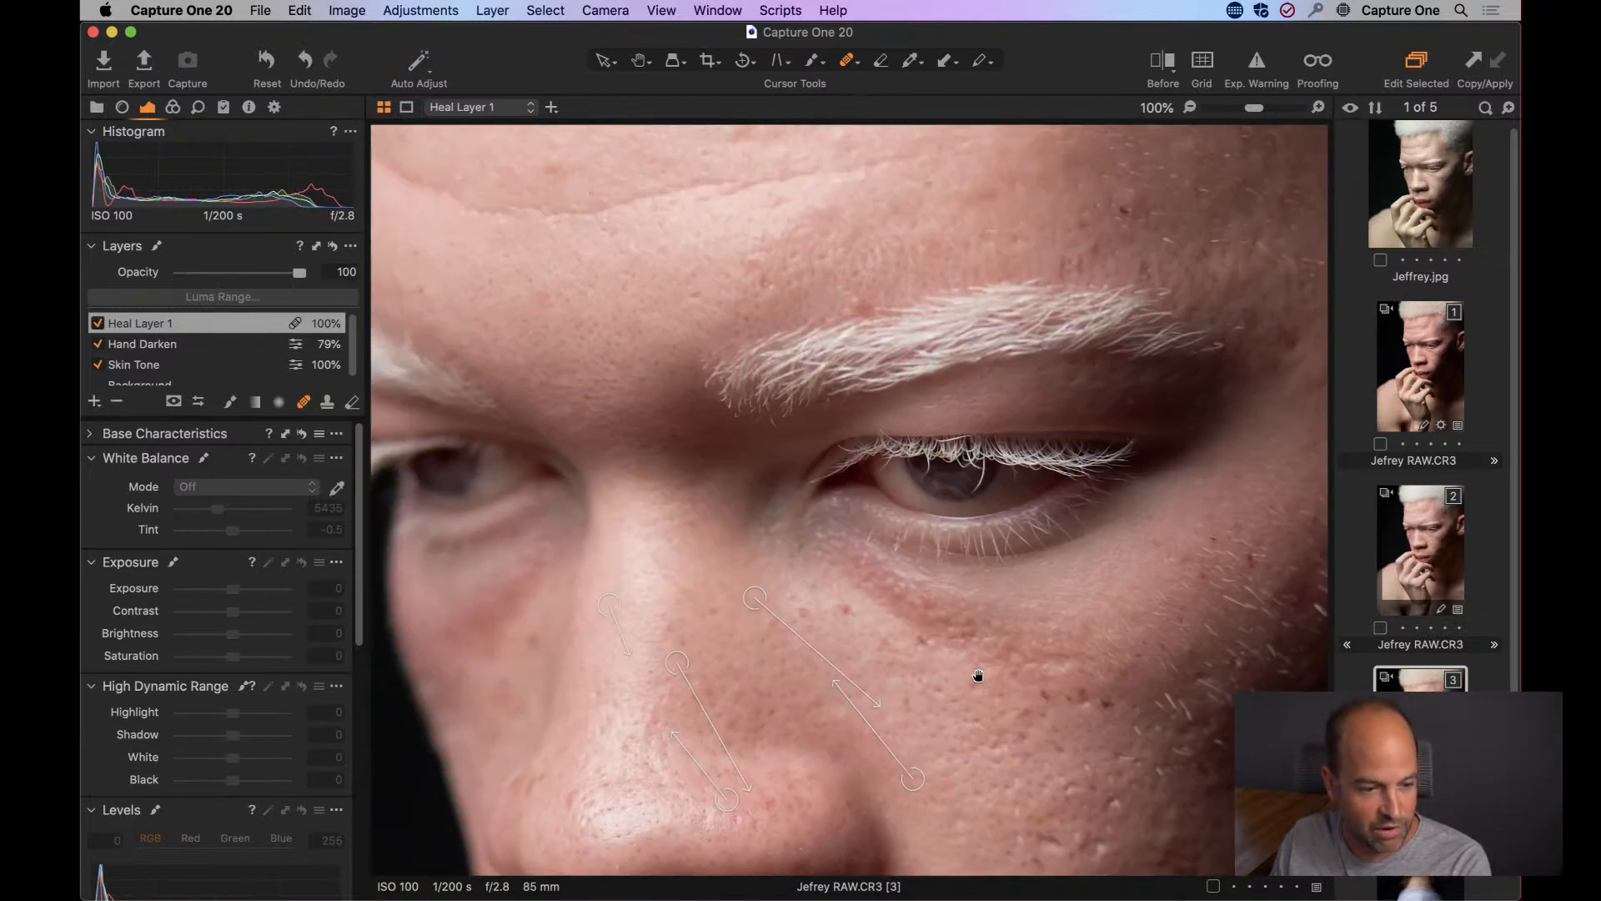
pyautogui.click(764, 277)
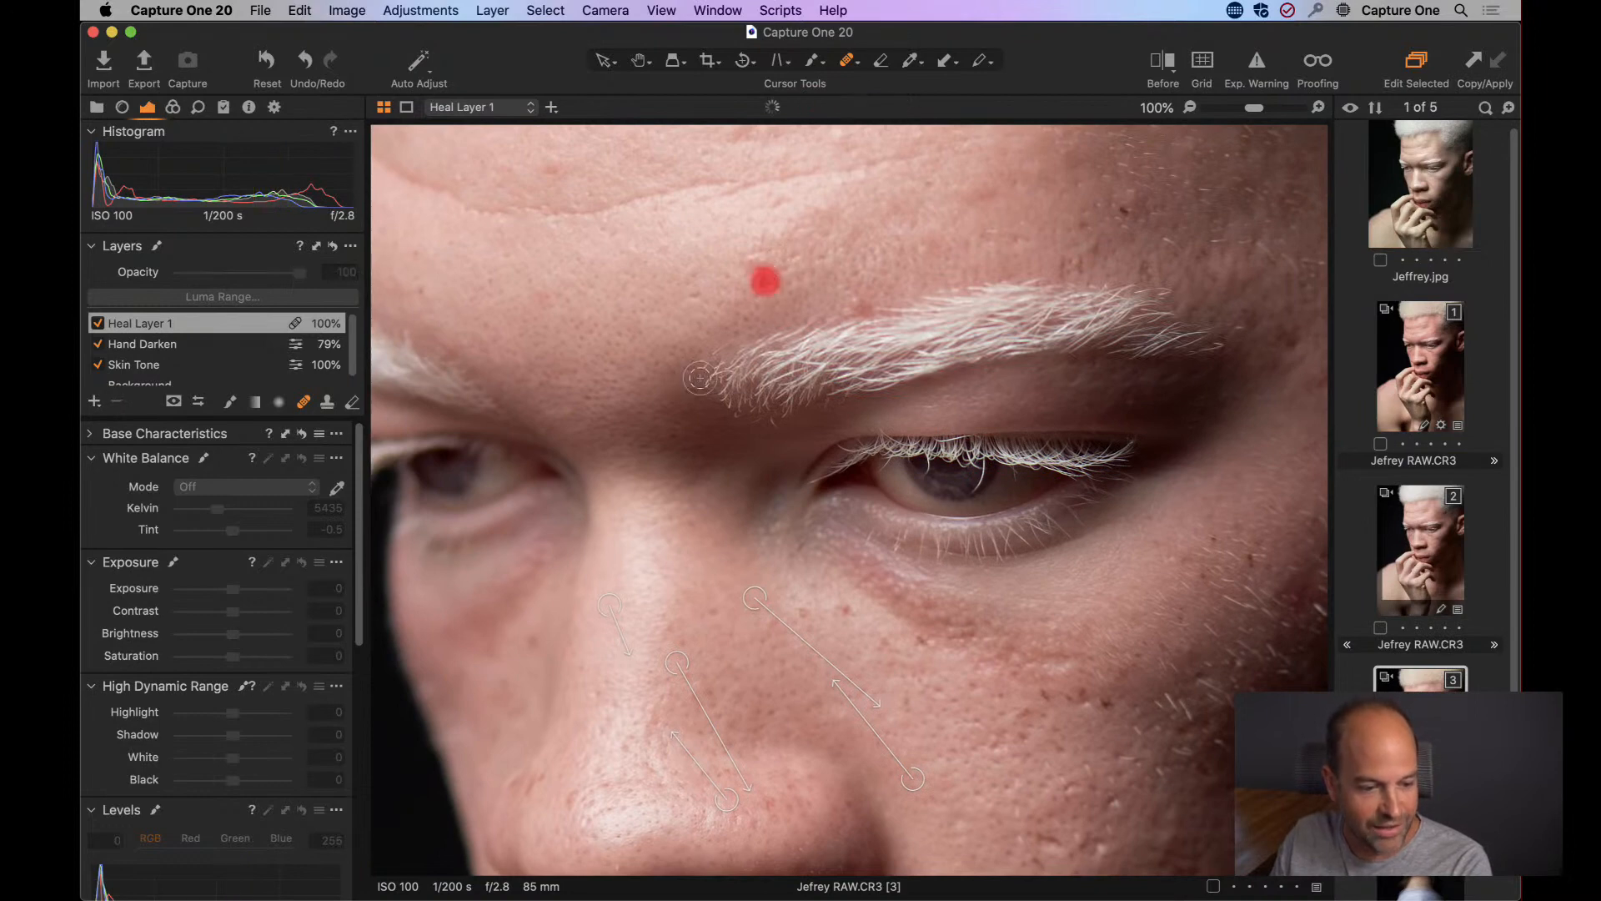
pyautogui.moveTo(624, 335); pyautogui.dragTo(799, 514)
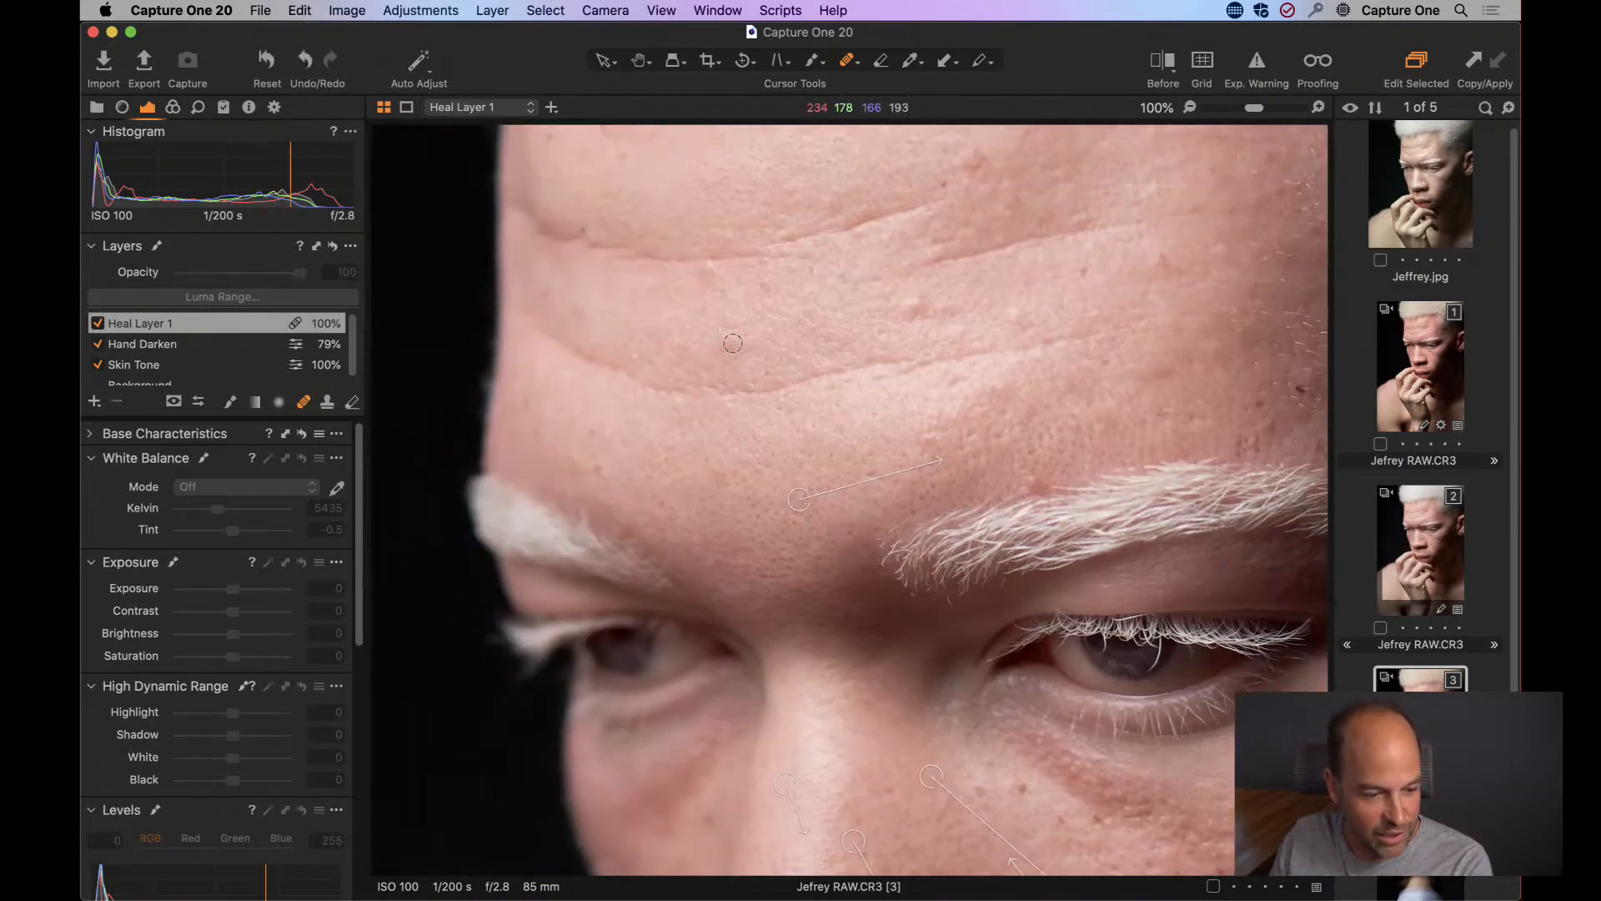
pyautogui.click(731, 343)
pyautogui.click(908, 304)
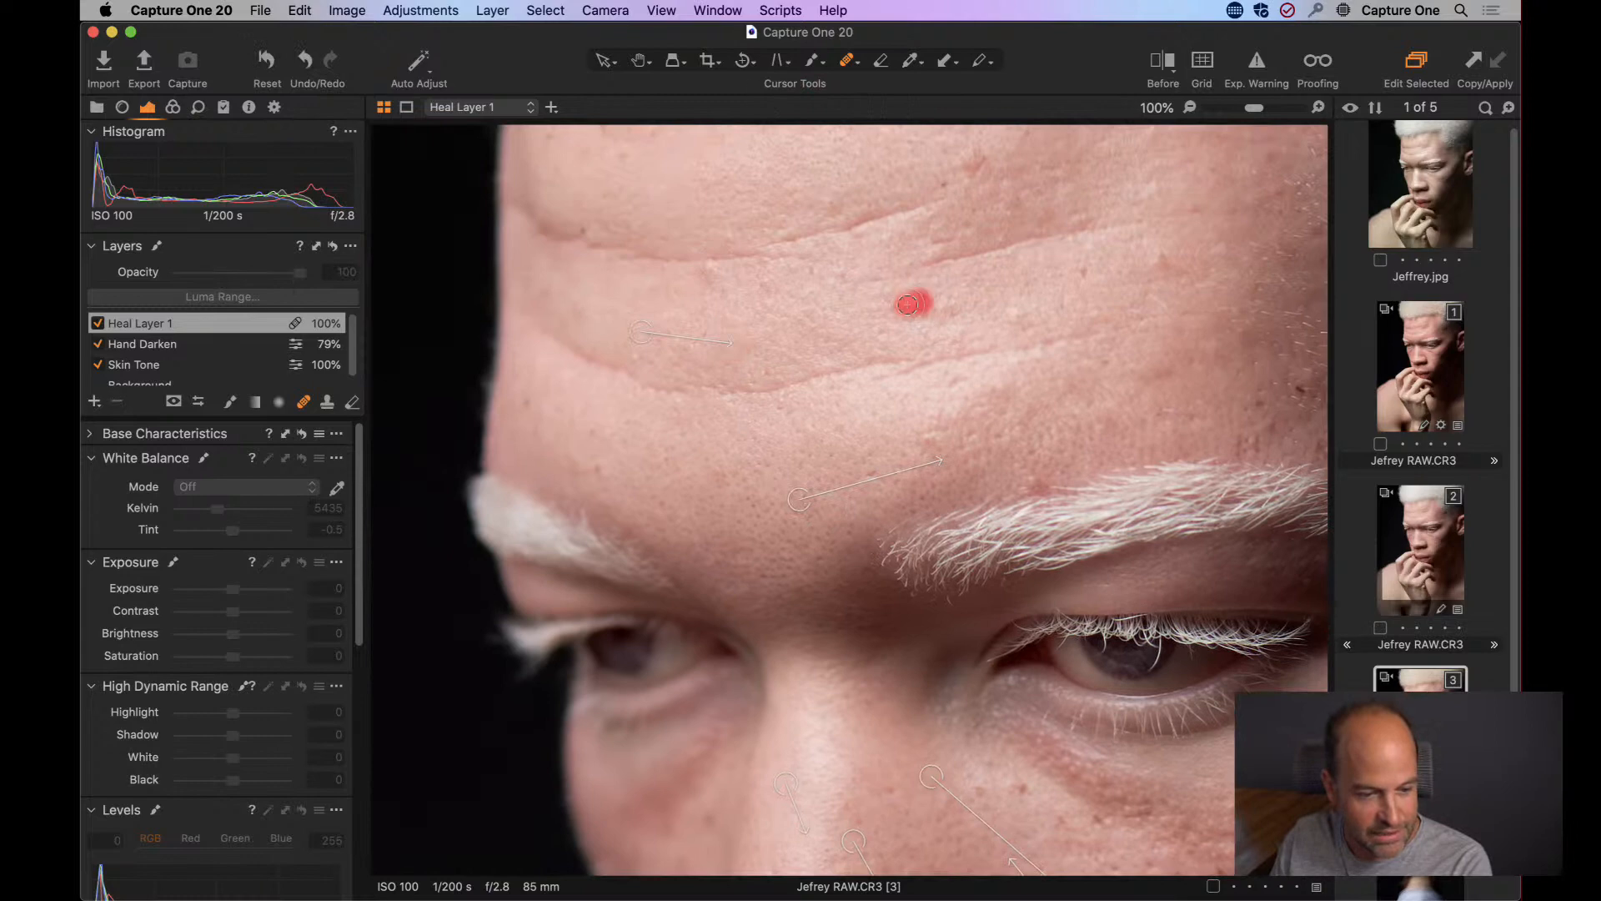
pyautogui.click(1013, 313)
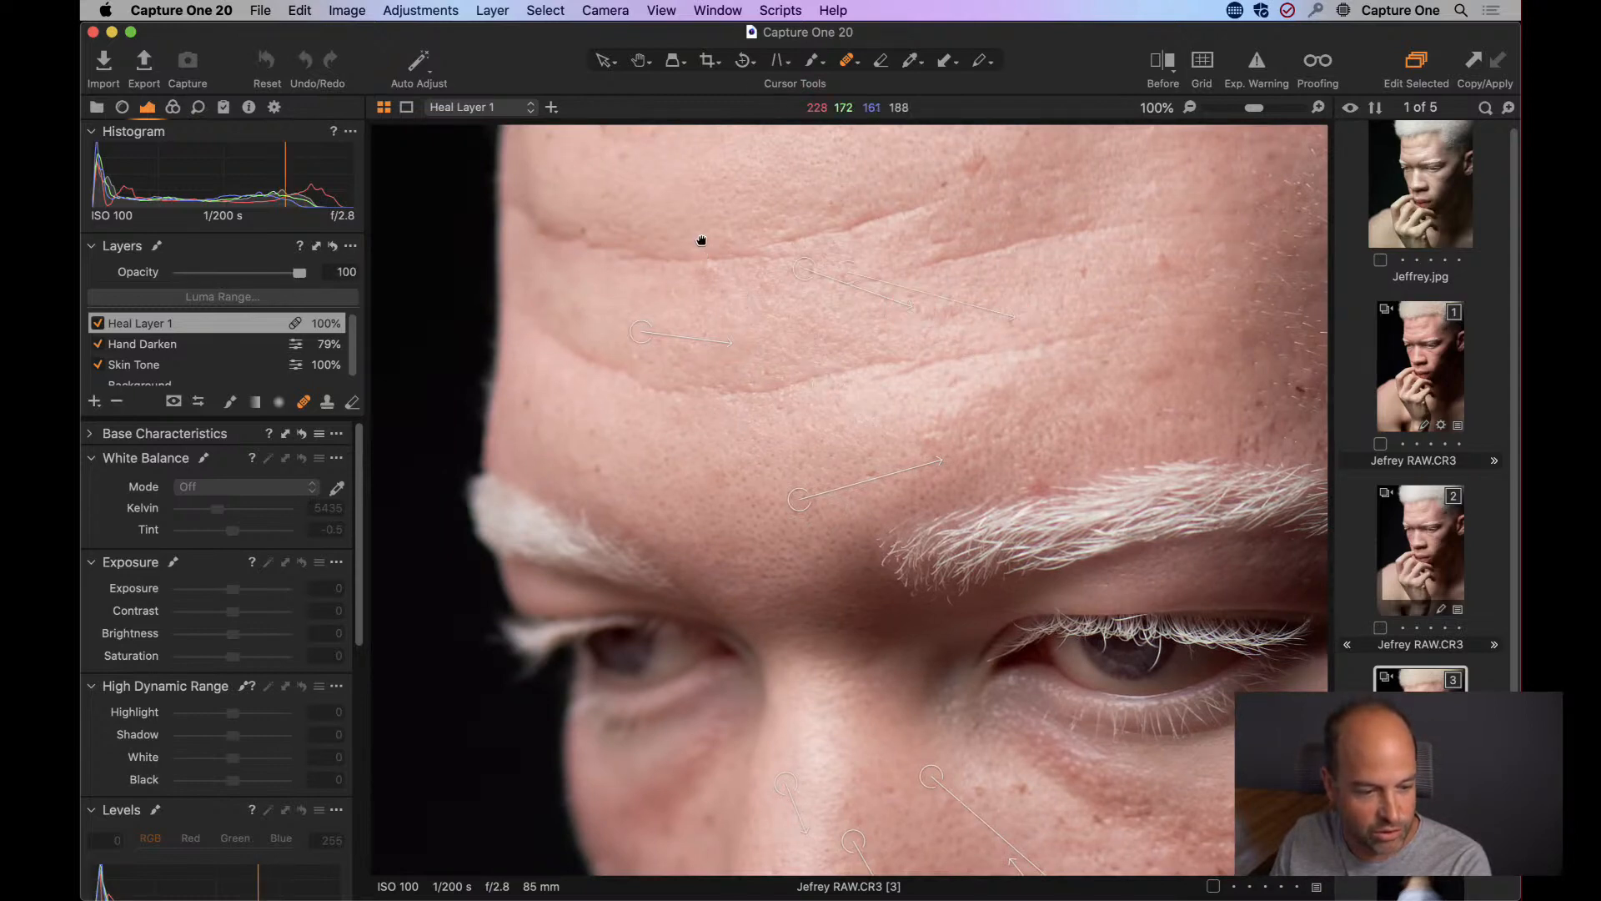
pyautogui.moveTo(691, 181); pyautogui.dragTo(722, 381)
pyautogui.click(635, 327)
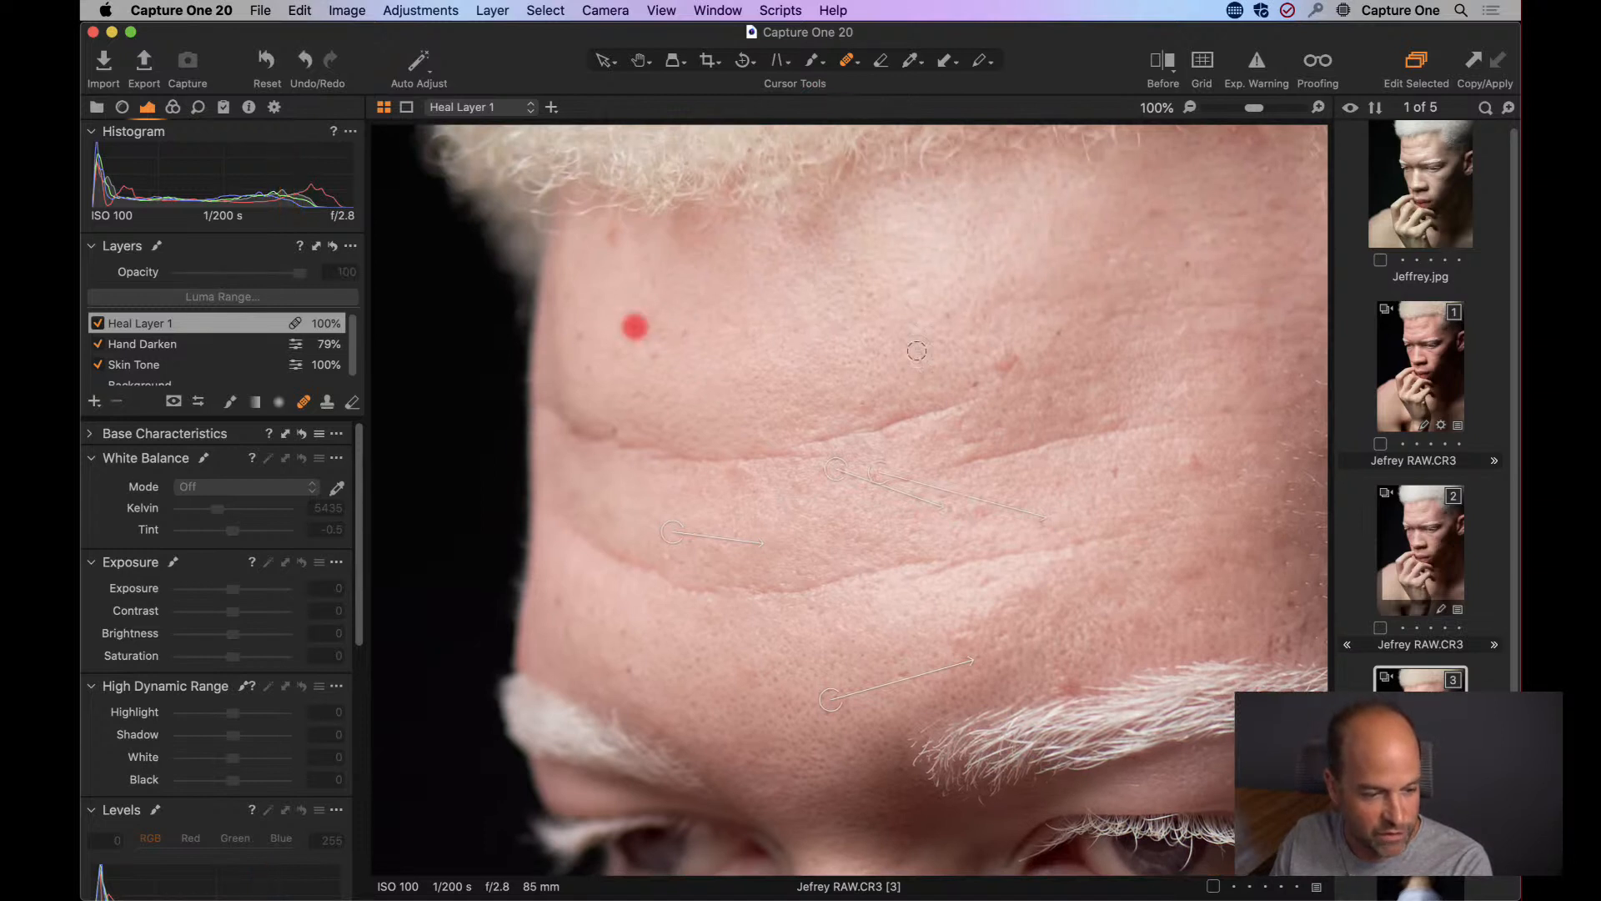
pyautogui.click(949, 312)
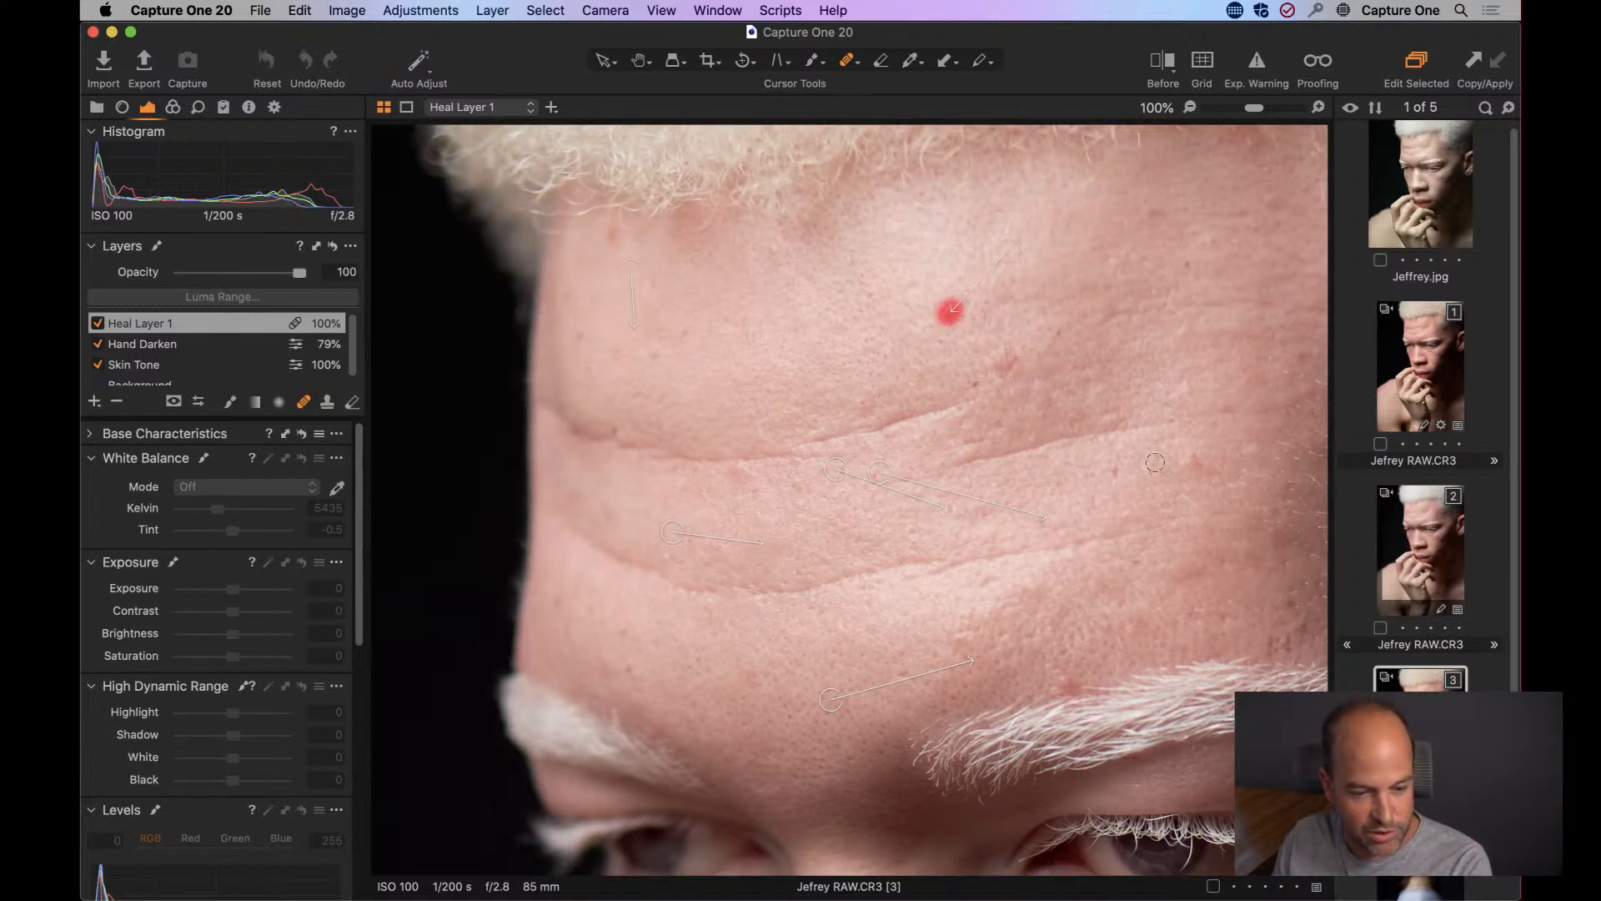
pyautogui.click(1188, 458)
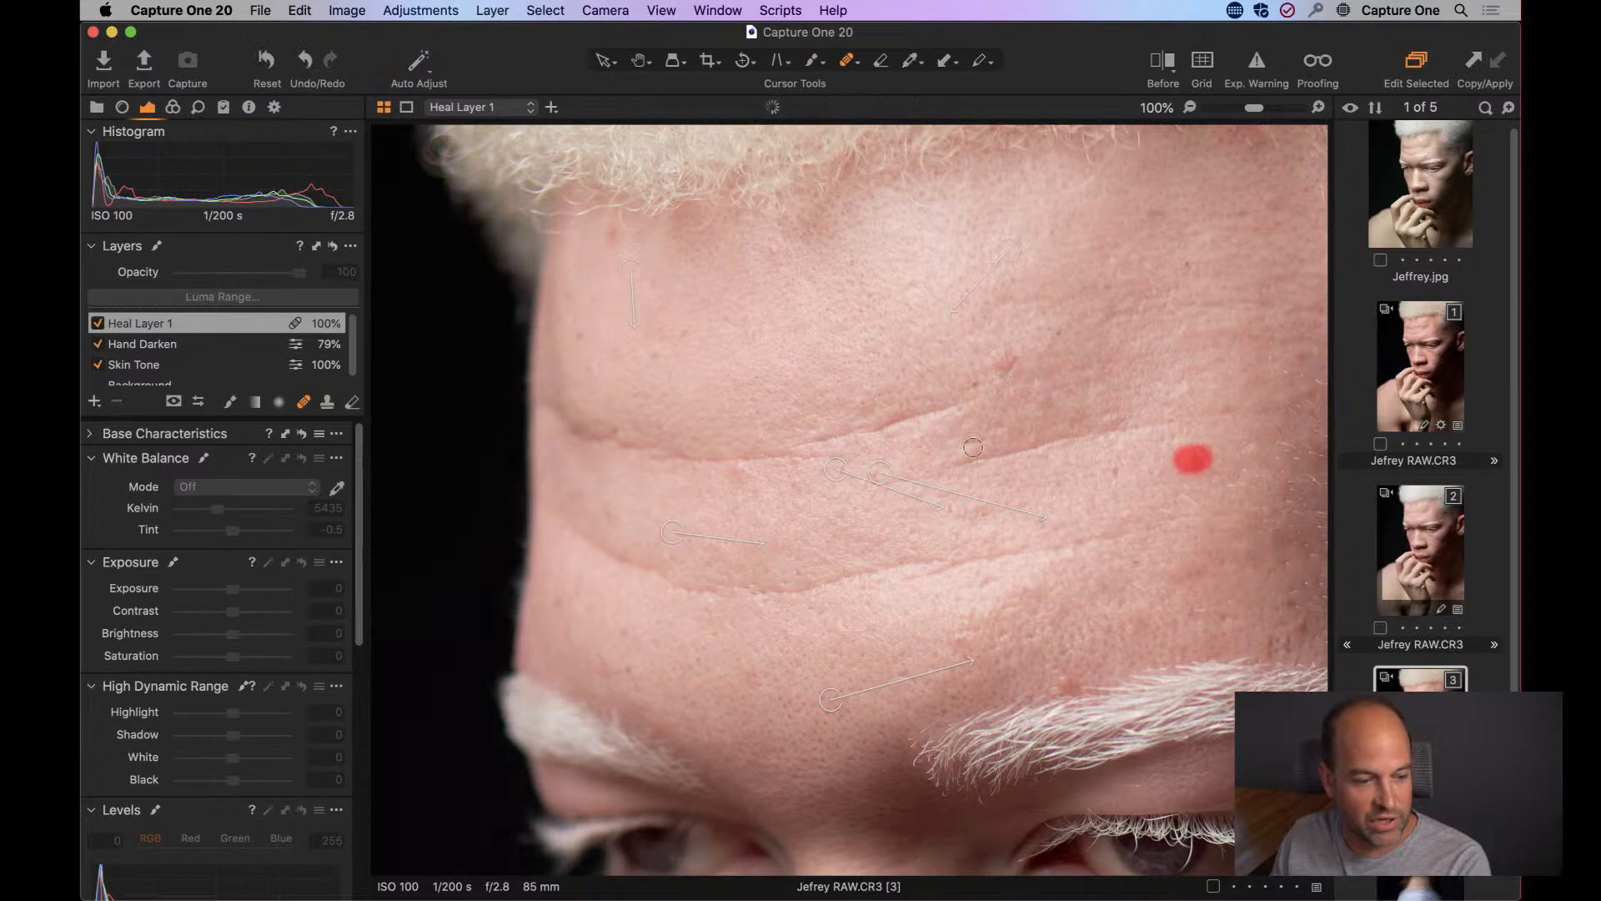
# Heal one spot near the tip of the nose and another on the skin below the inner eye.
pyautogui.moveTo(779, 509); pyautogui.dragTo(767, 268)
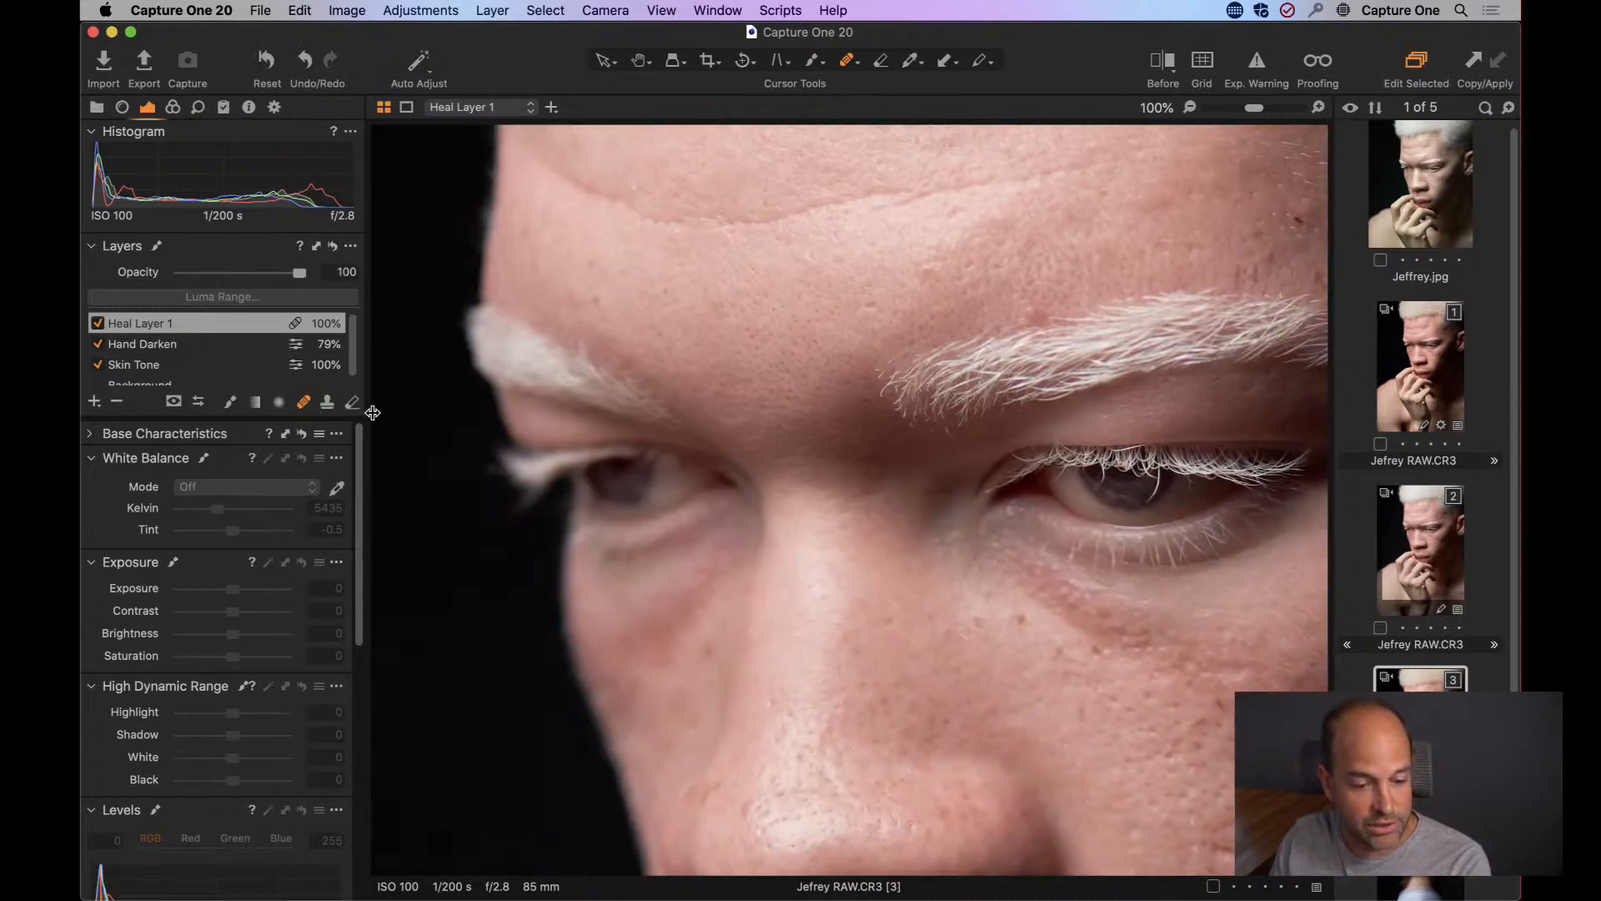
pyautogui.moveTo(889, 665); pyautogui.dragTo(787, 168)
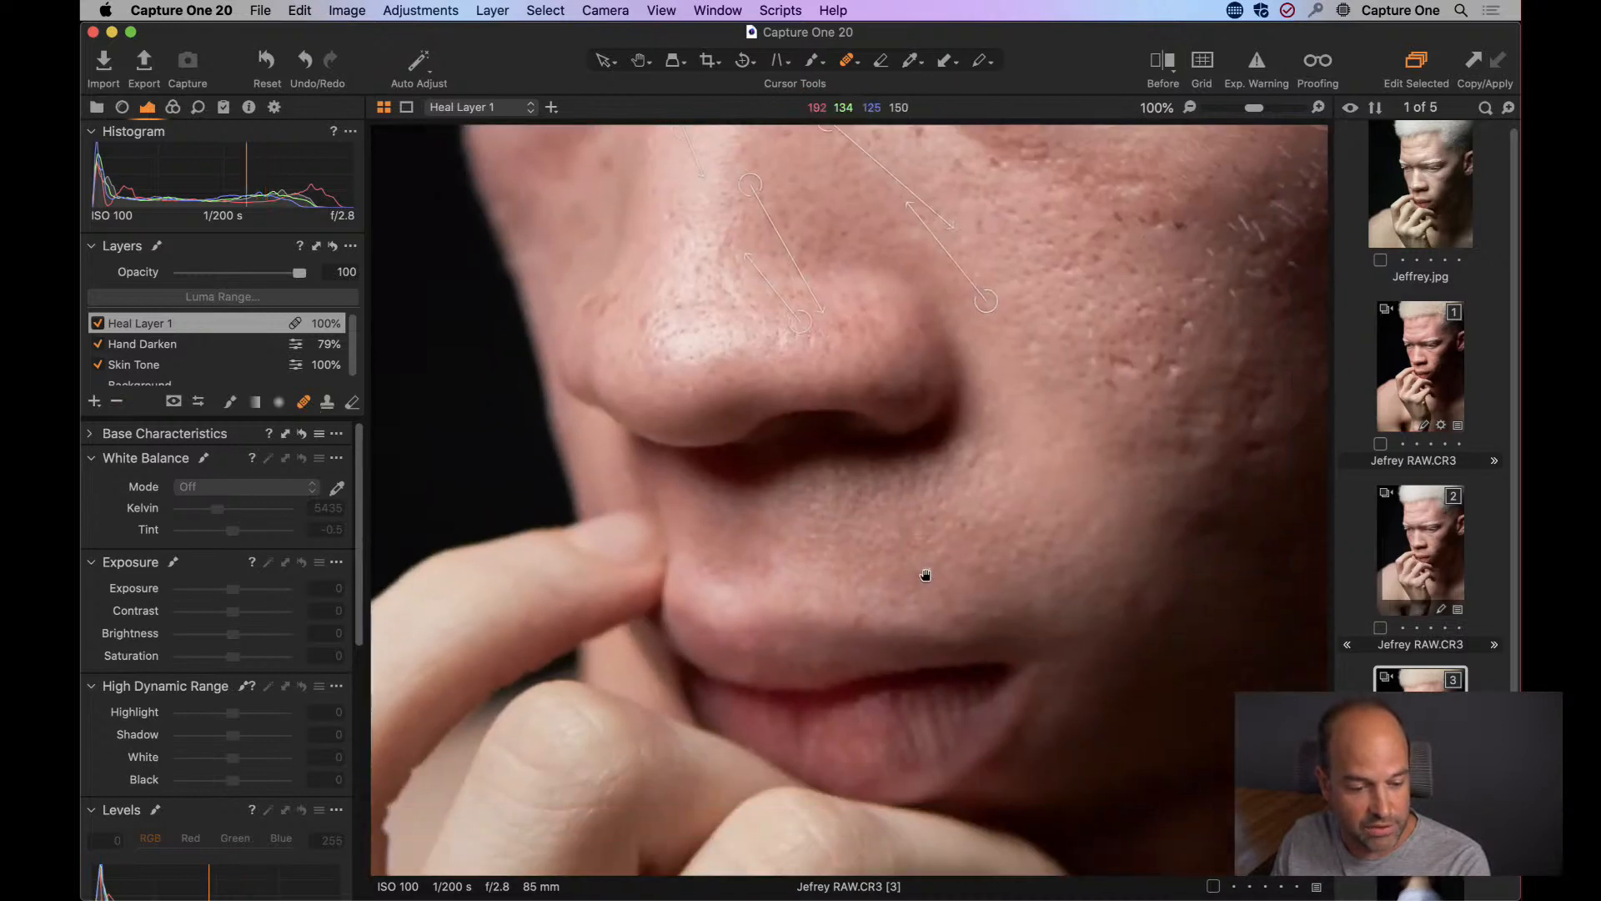
pyautogui.click(691, 386)
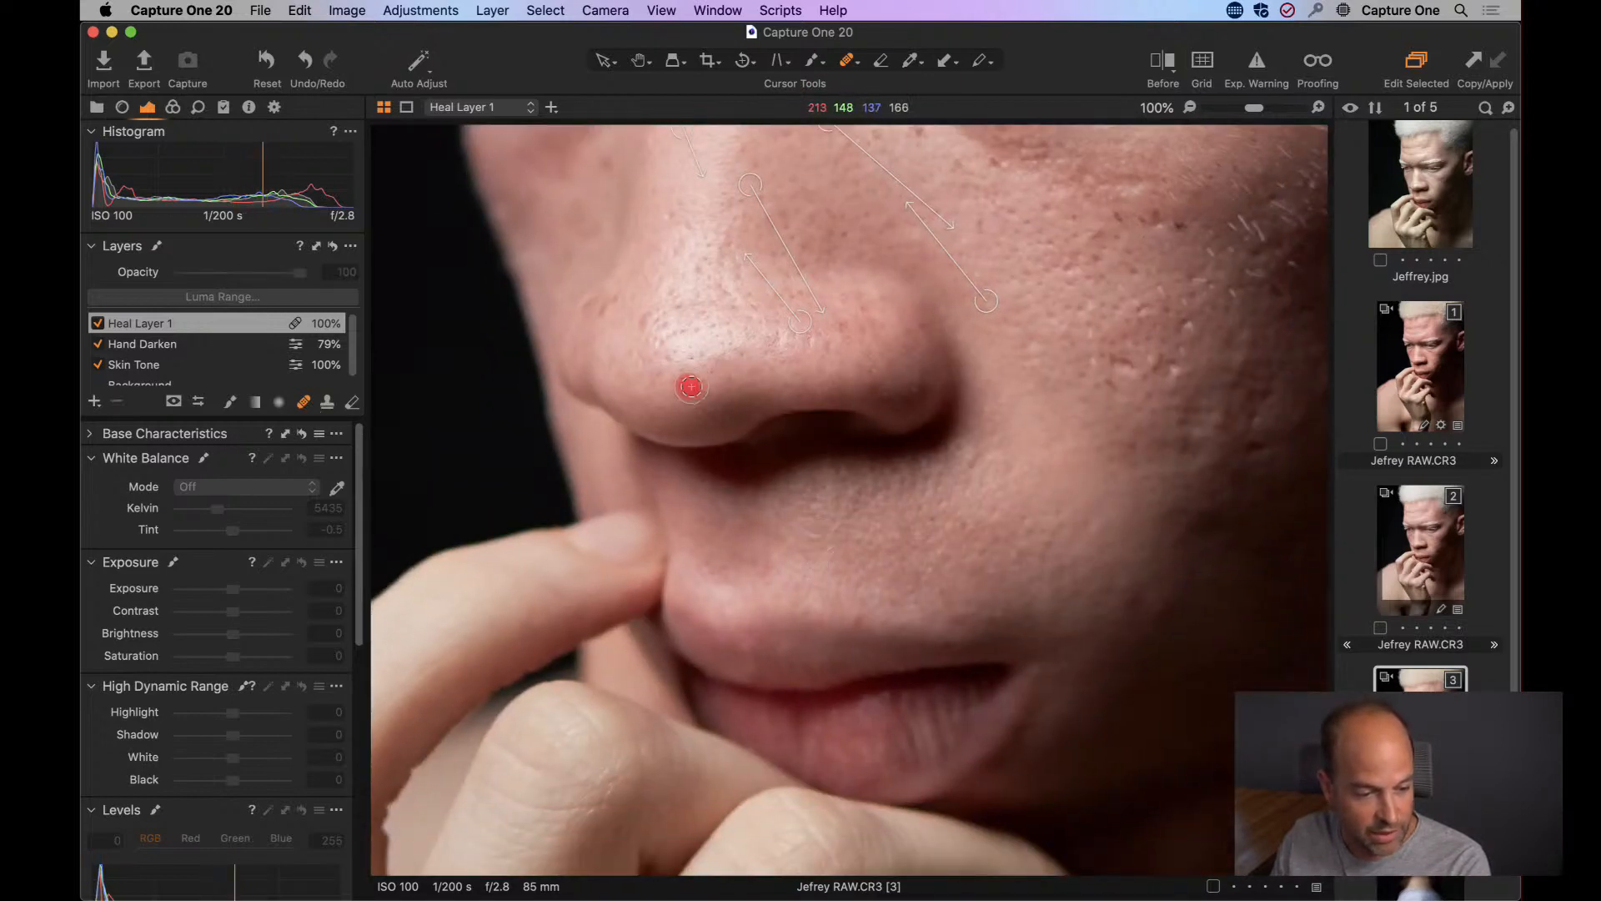
pyautogui.moveTo(1039, 279)
pyautogui.mouseDown()
pyautogui.moveTo(980, 326)
pyautogui.moveTo(900, 454)
pyautogui.moveTo(858, 476)
pyautogui.mouseUp()
pyautogui.click(707, 349)
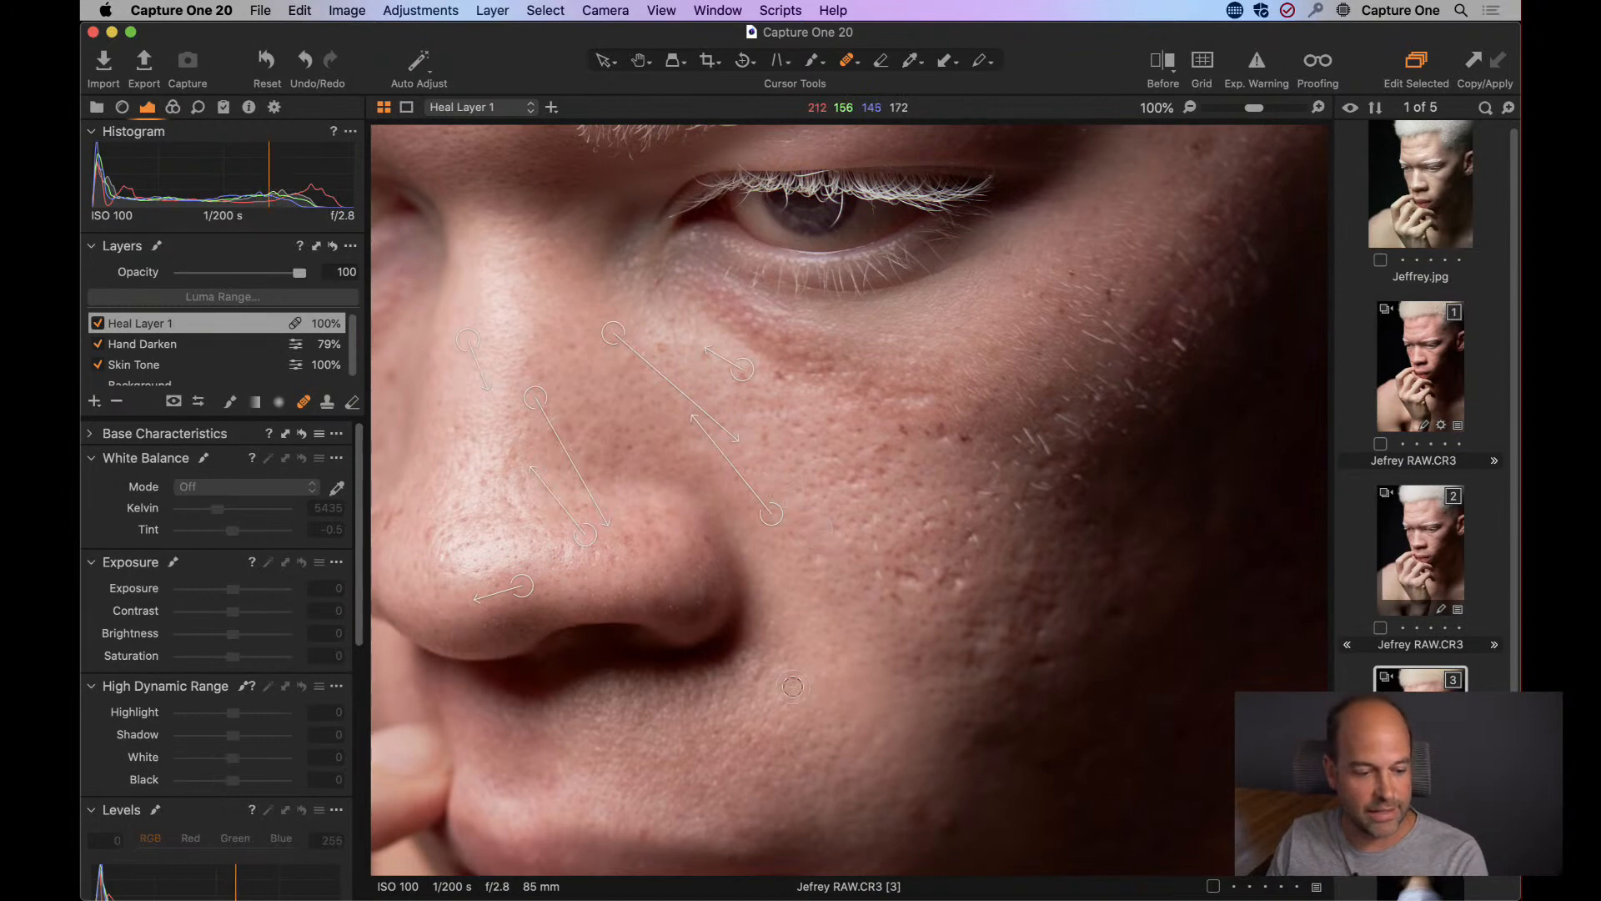
pyautogui.moveTo(713, 767); pyautogui.dragTo(932, 475)
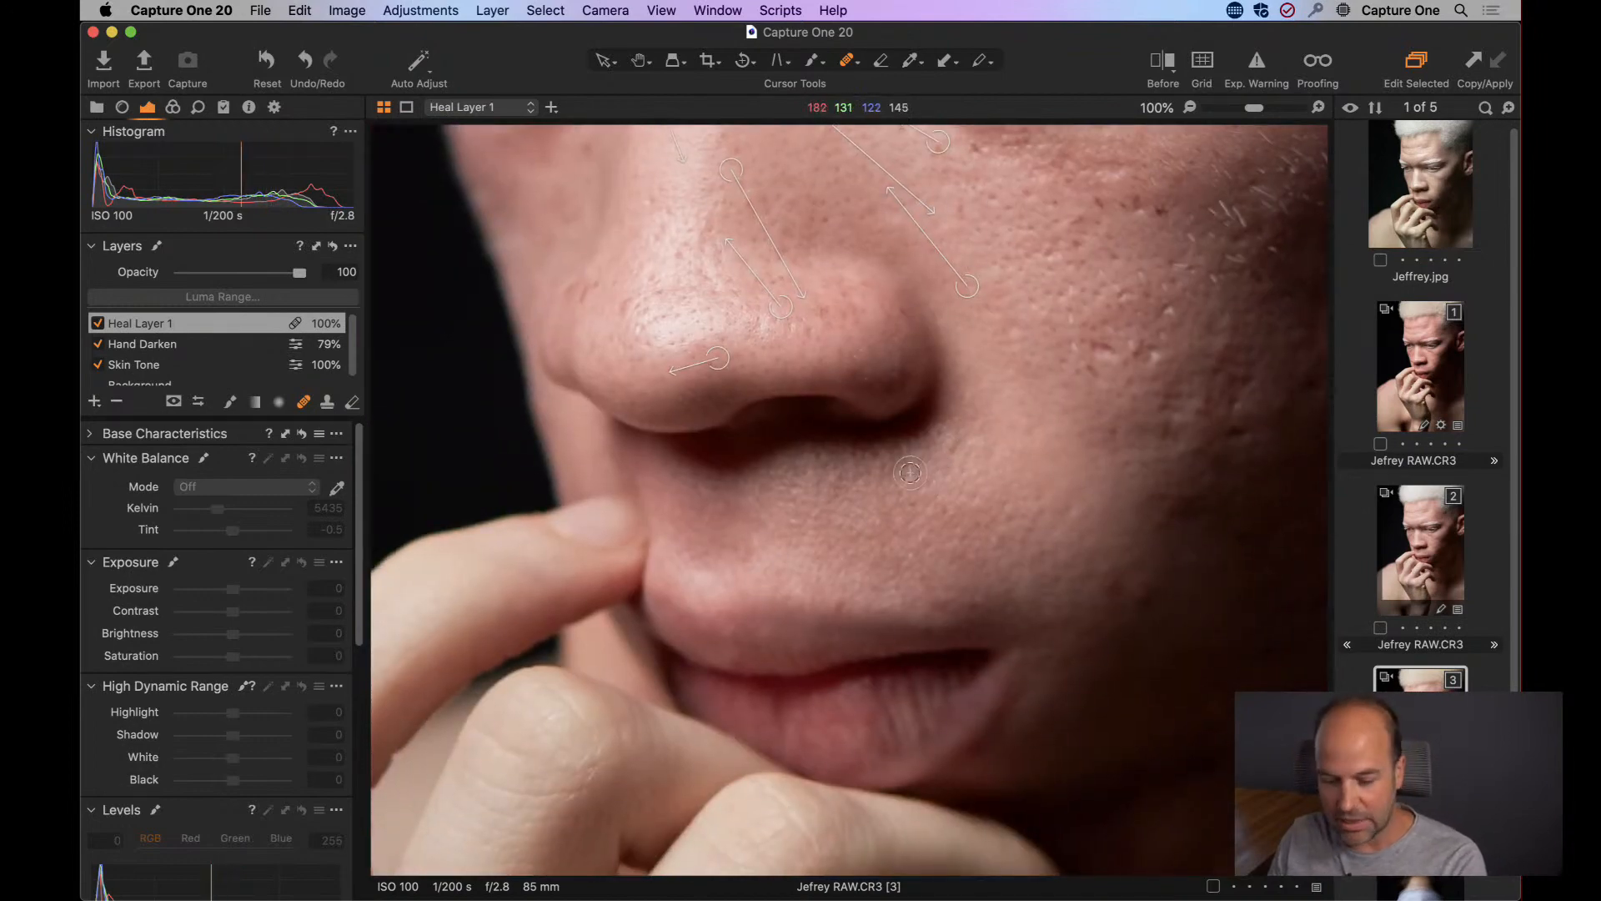
pyautogui.press('h')
pyautogui.doubleClick(874, 492)
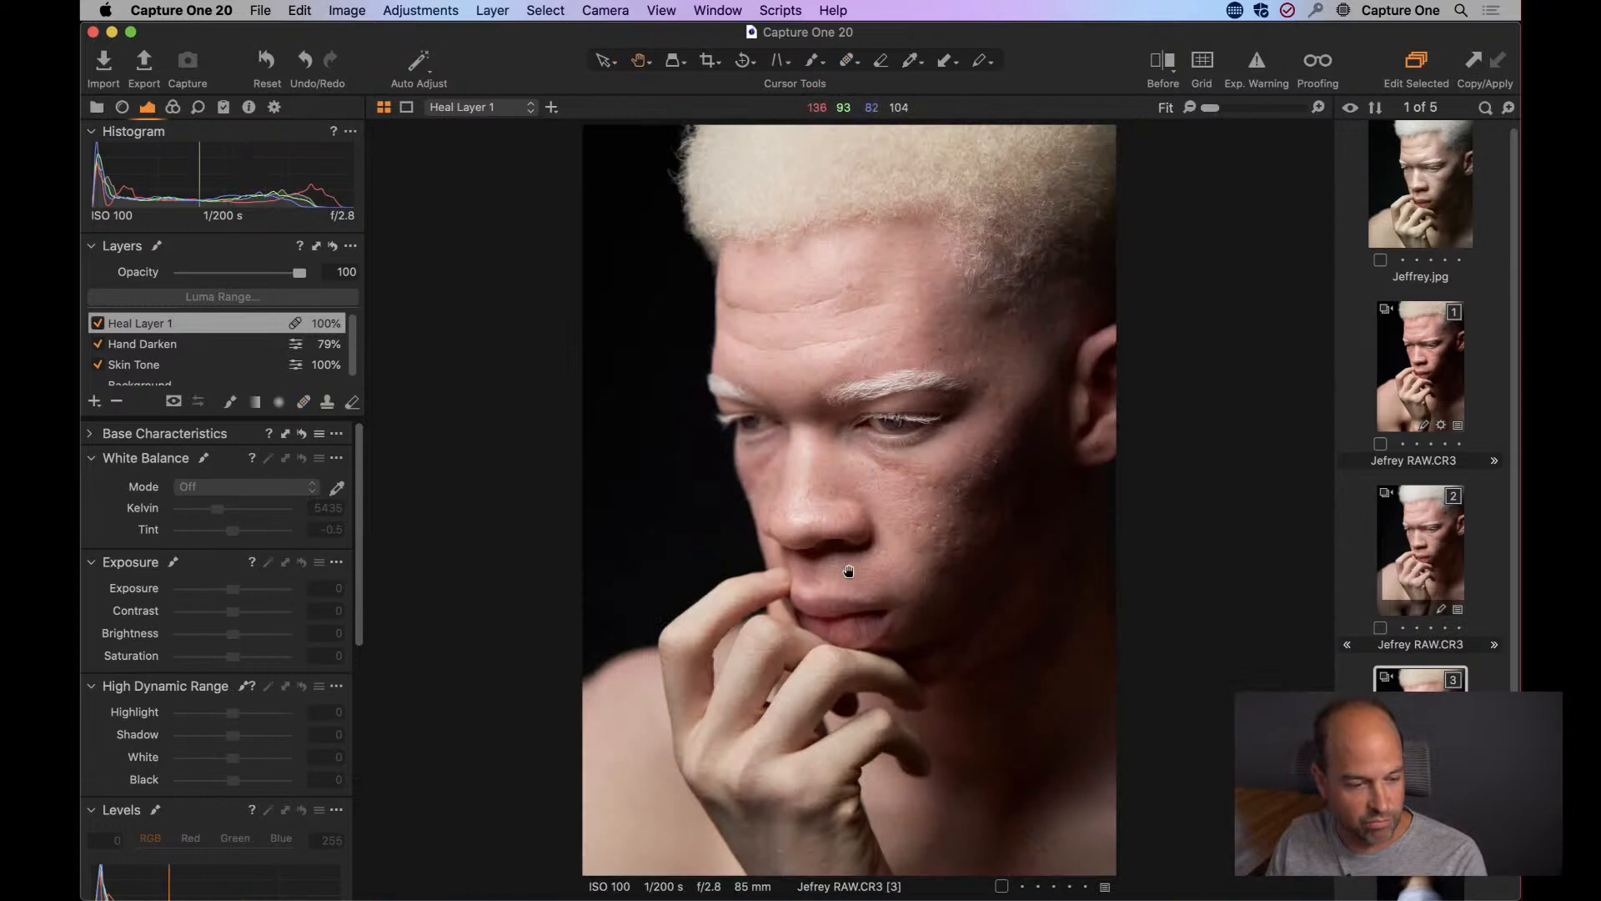
# Enlarge the Layers tool and add a new filled adjustment layer named Color Grade.
pyautogui.click(351, 246)
pyautogui.click(396, 475)
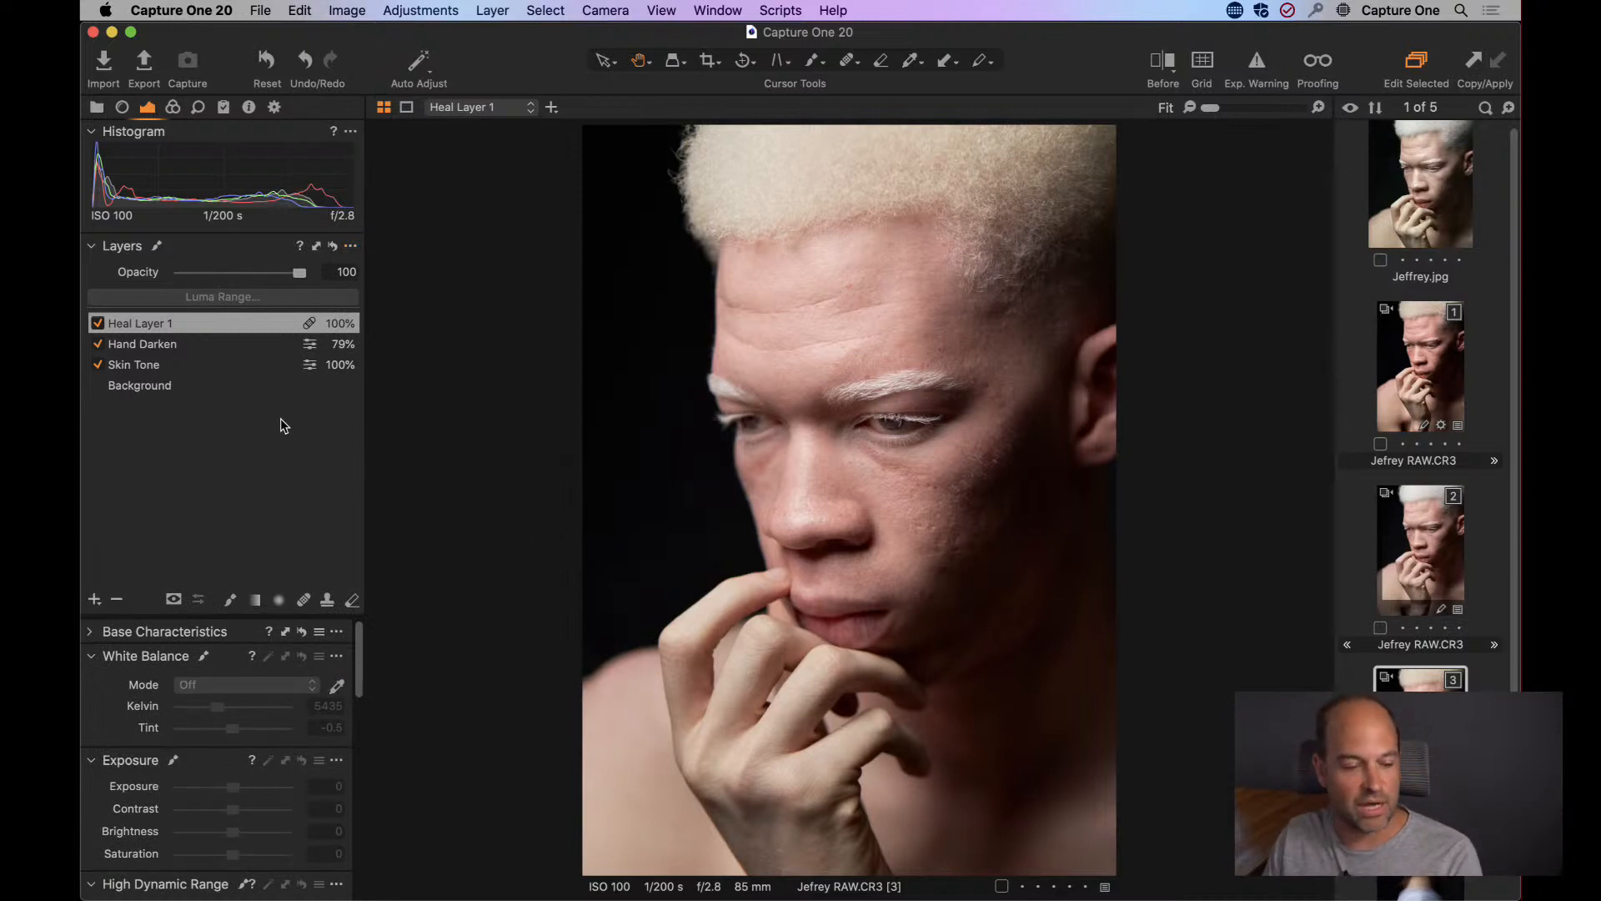
pyautogui.click(95, 599)
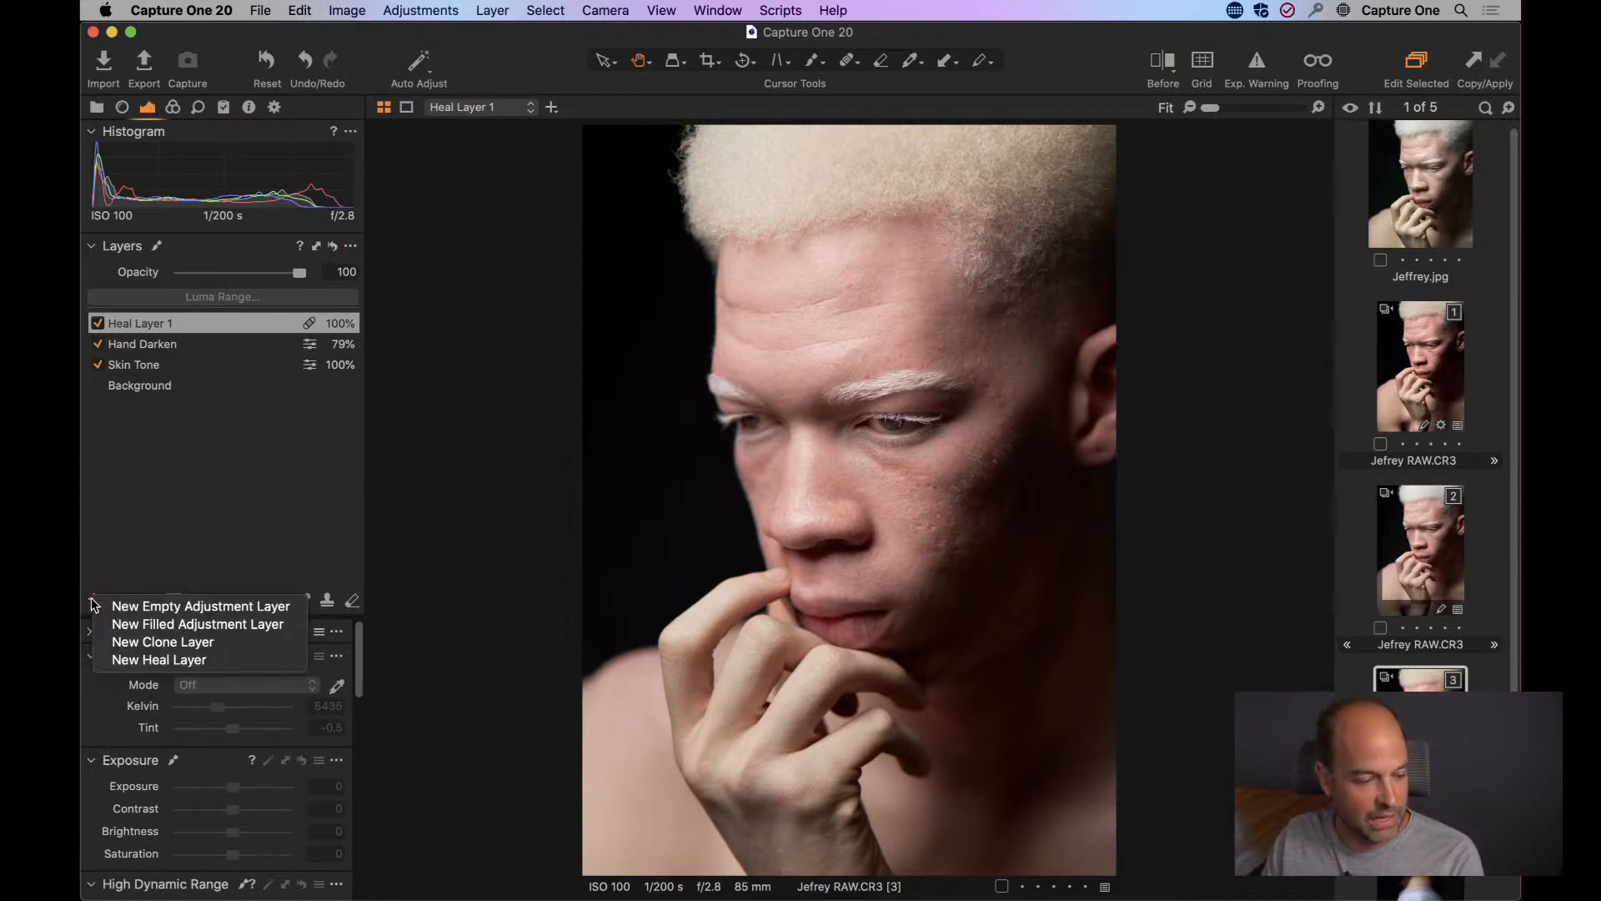
pyautogui.click(197, 624)
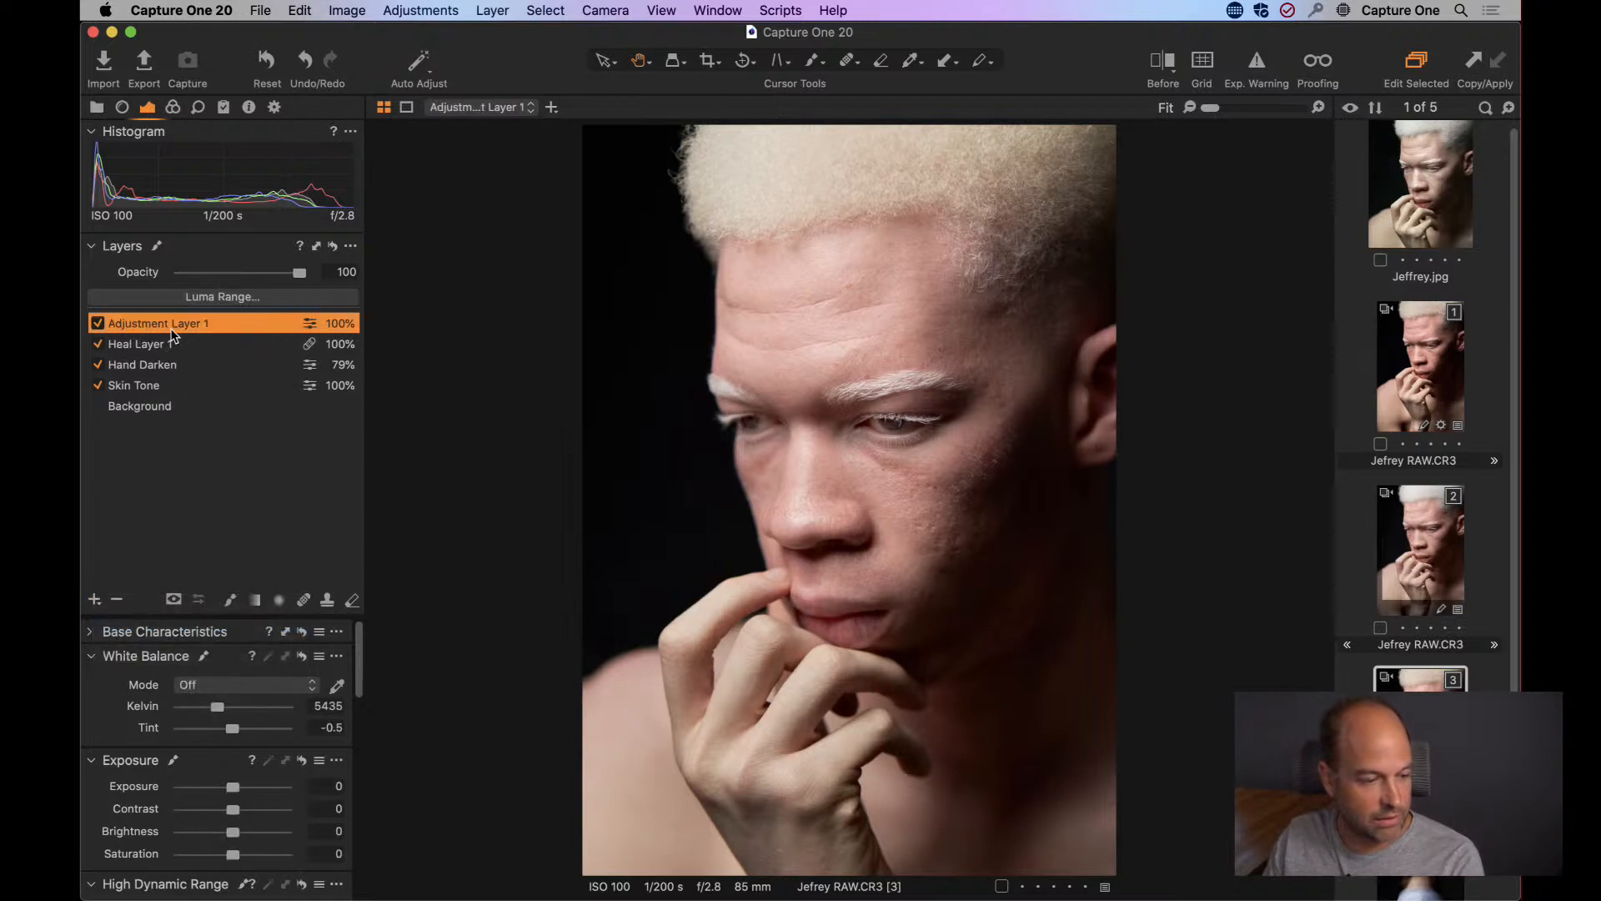
pyautogui.write('Color Grade')
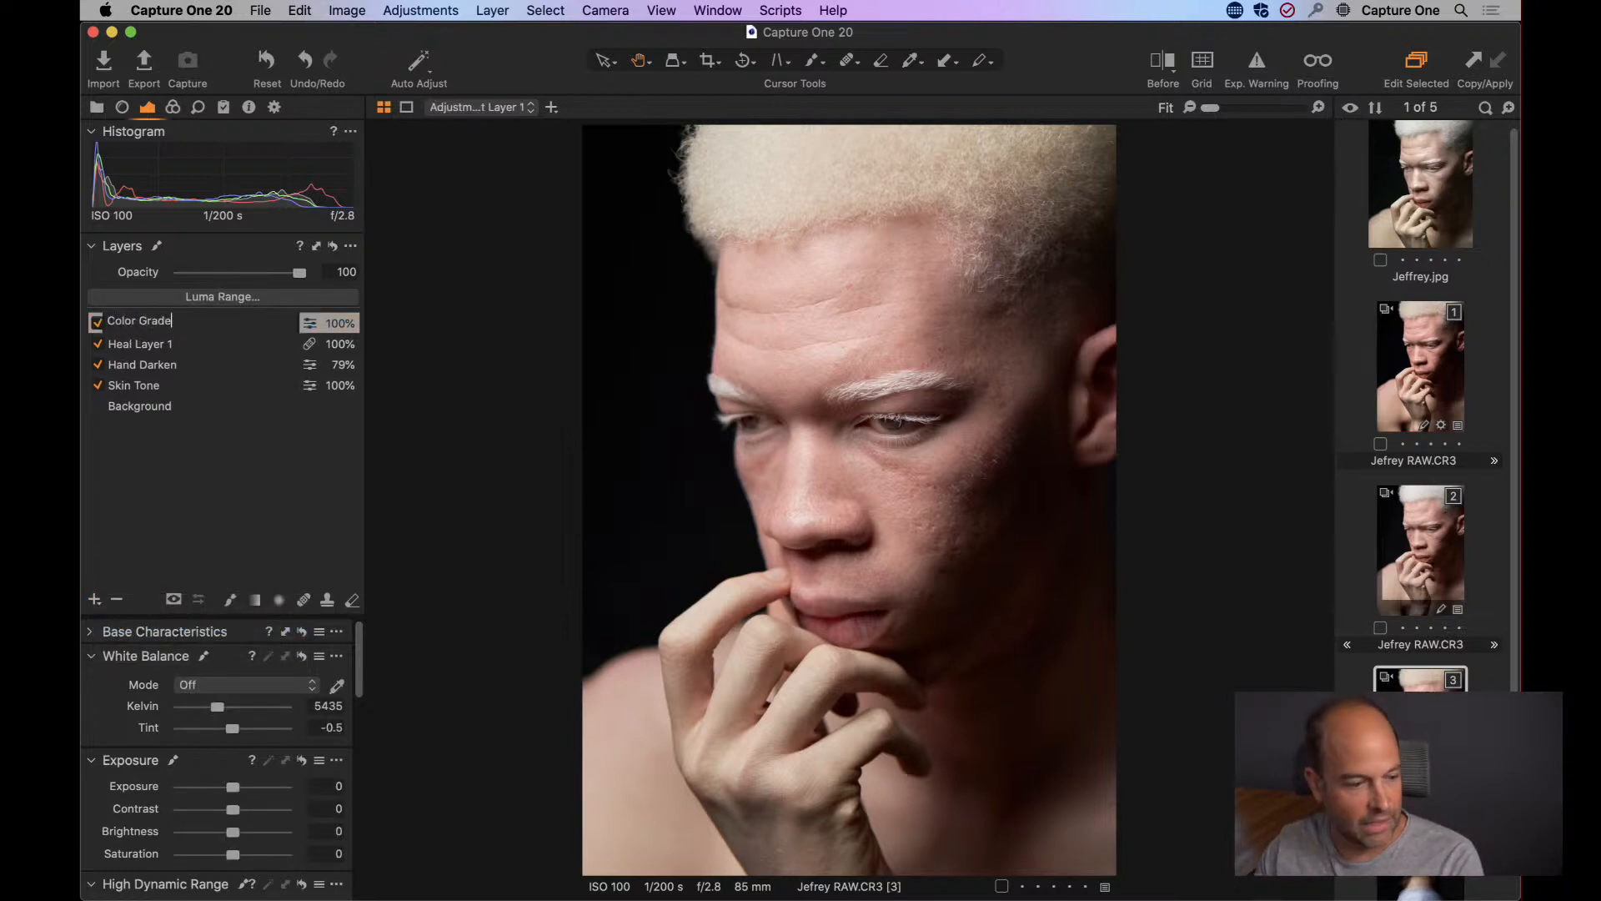
pyautogui.press('Return')
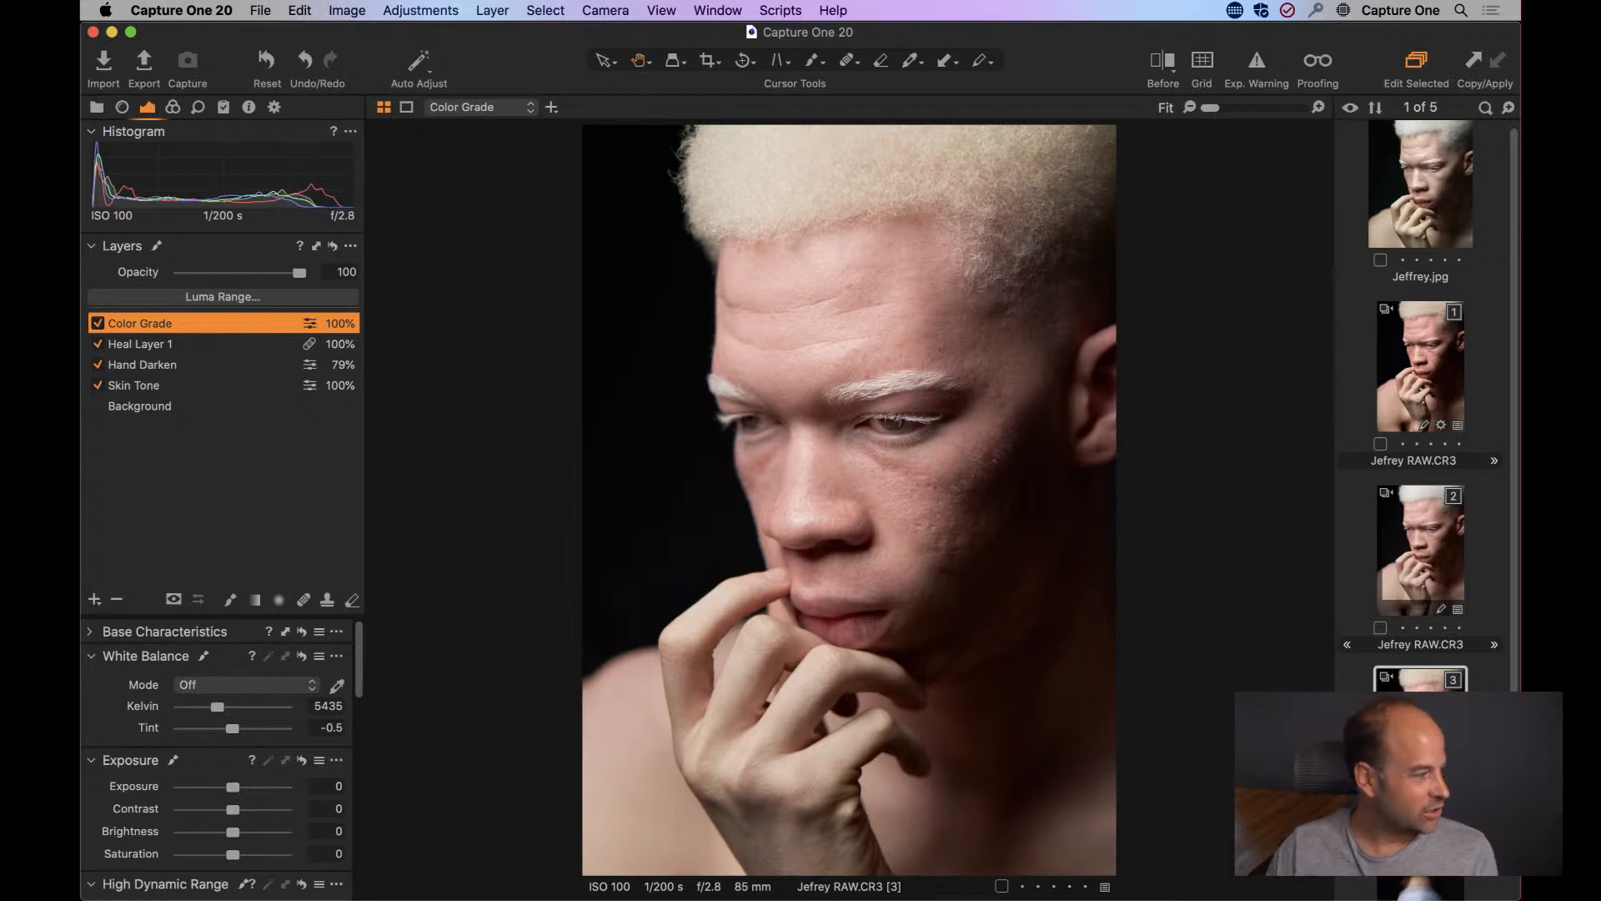
# Shift the Master color balance of the Color Grade layer to a fully saturated yellow-orange.
pyautogui.click(174, 107)
pyautogui.click(99, 540)
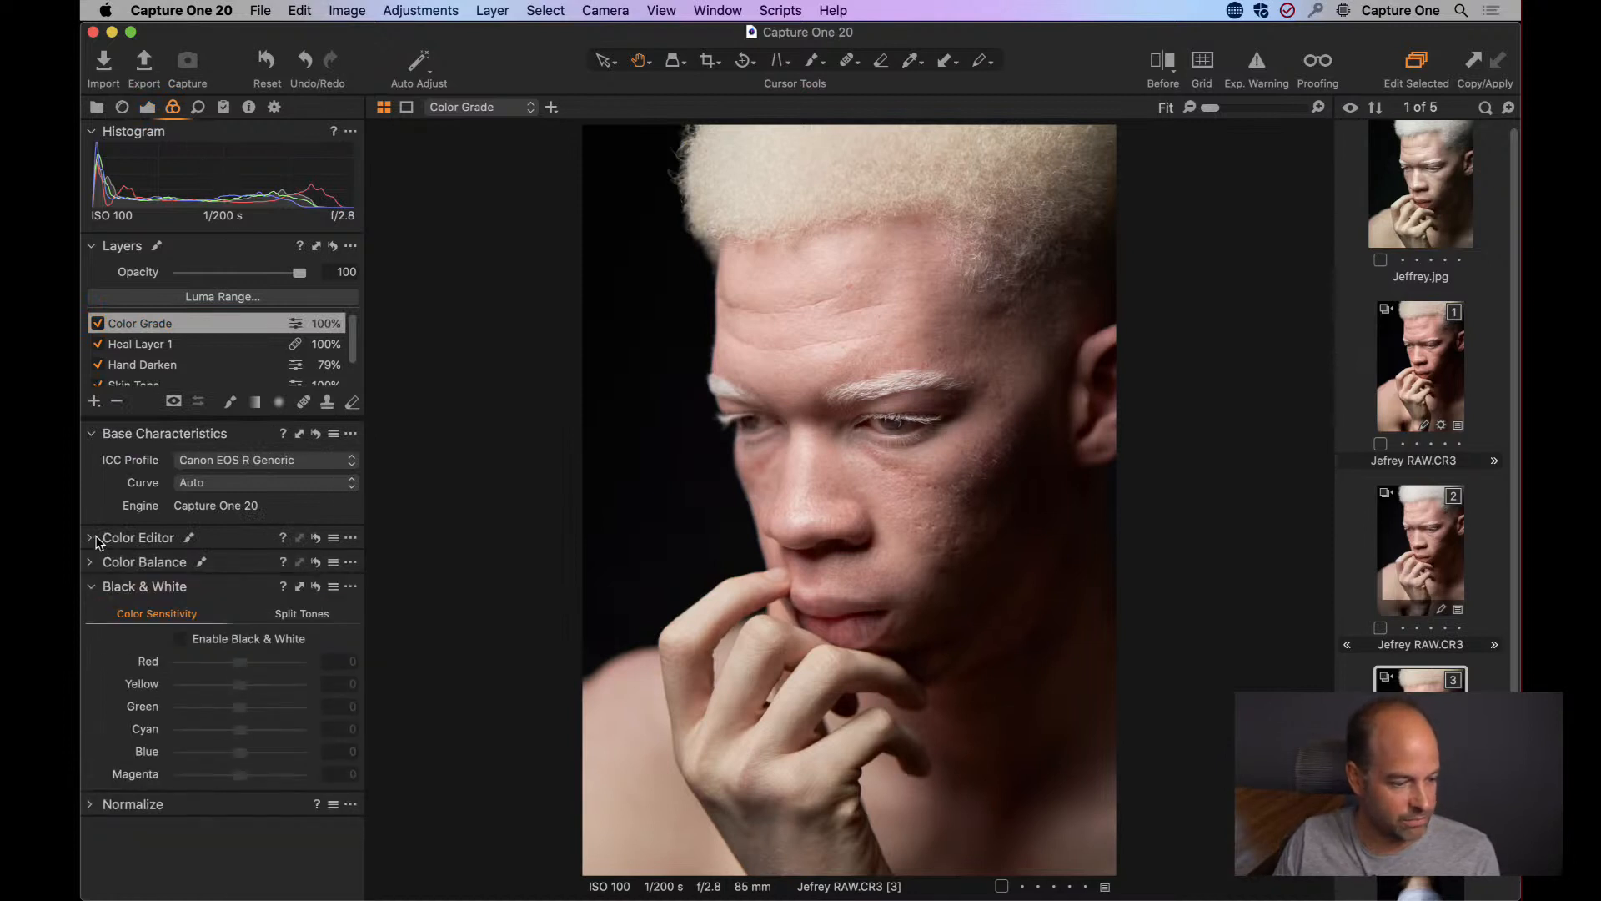
pyautogui.click(98, 564)
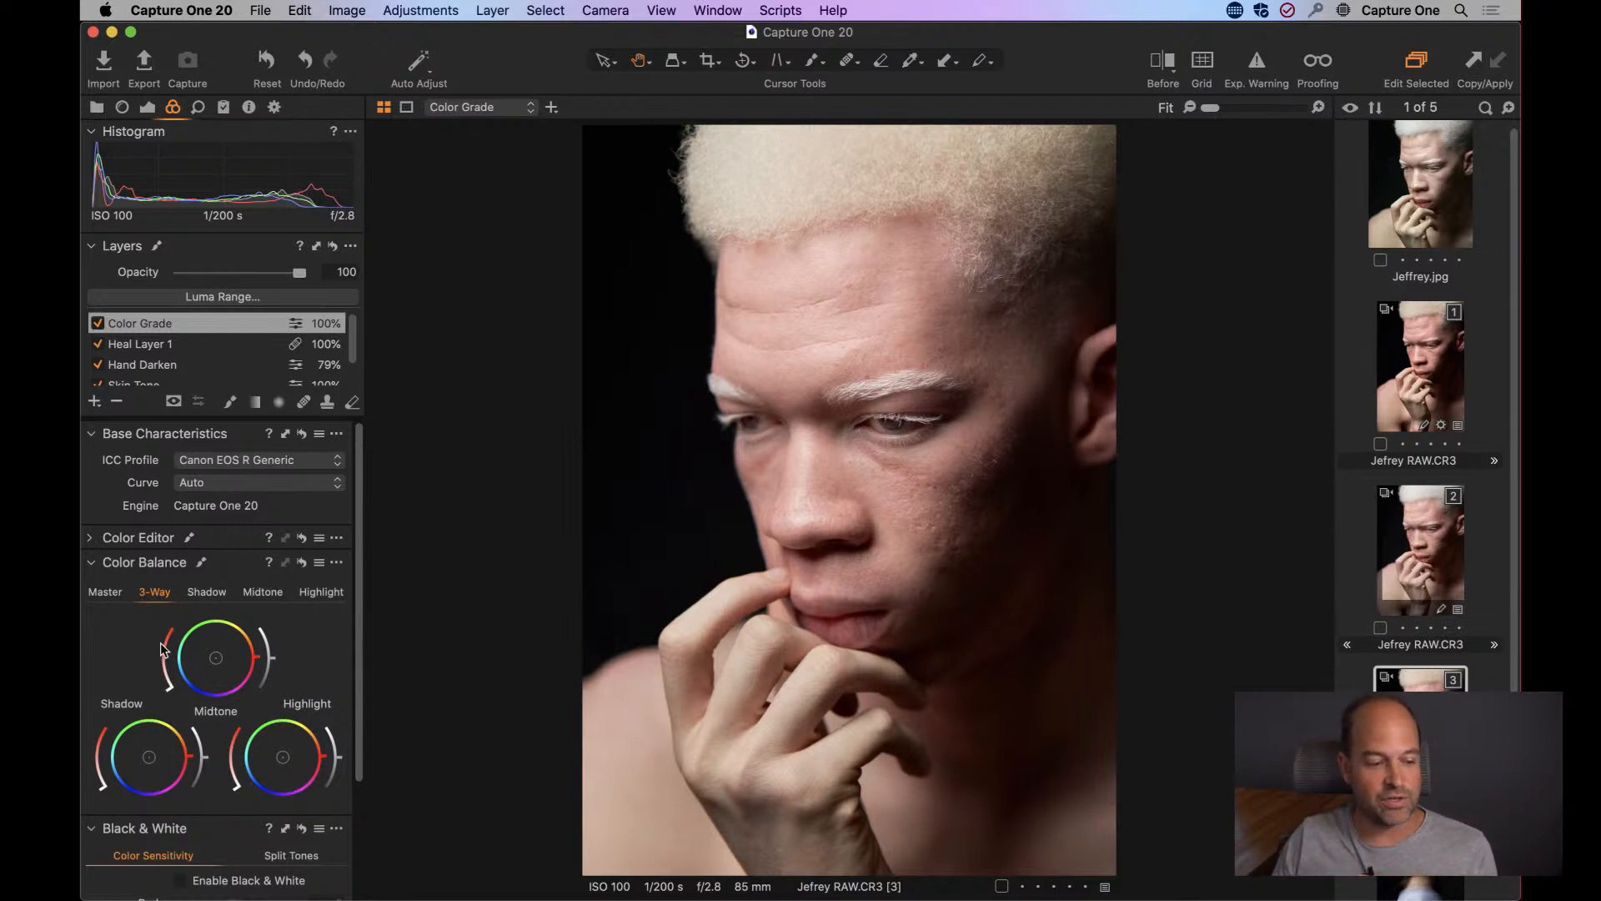
pyautogui.click(105, 592)
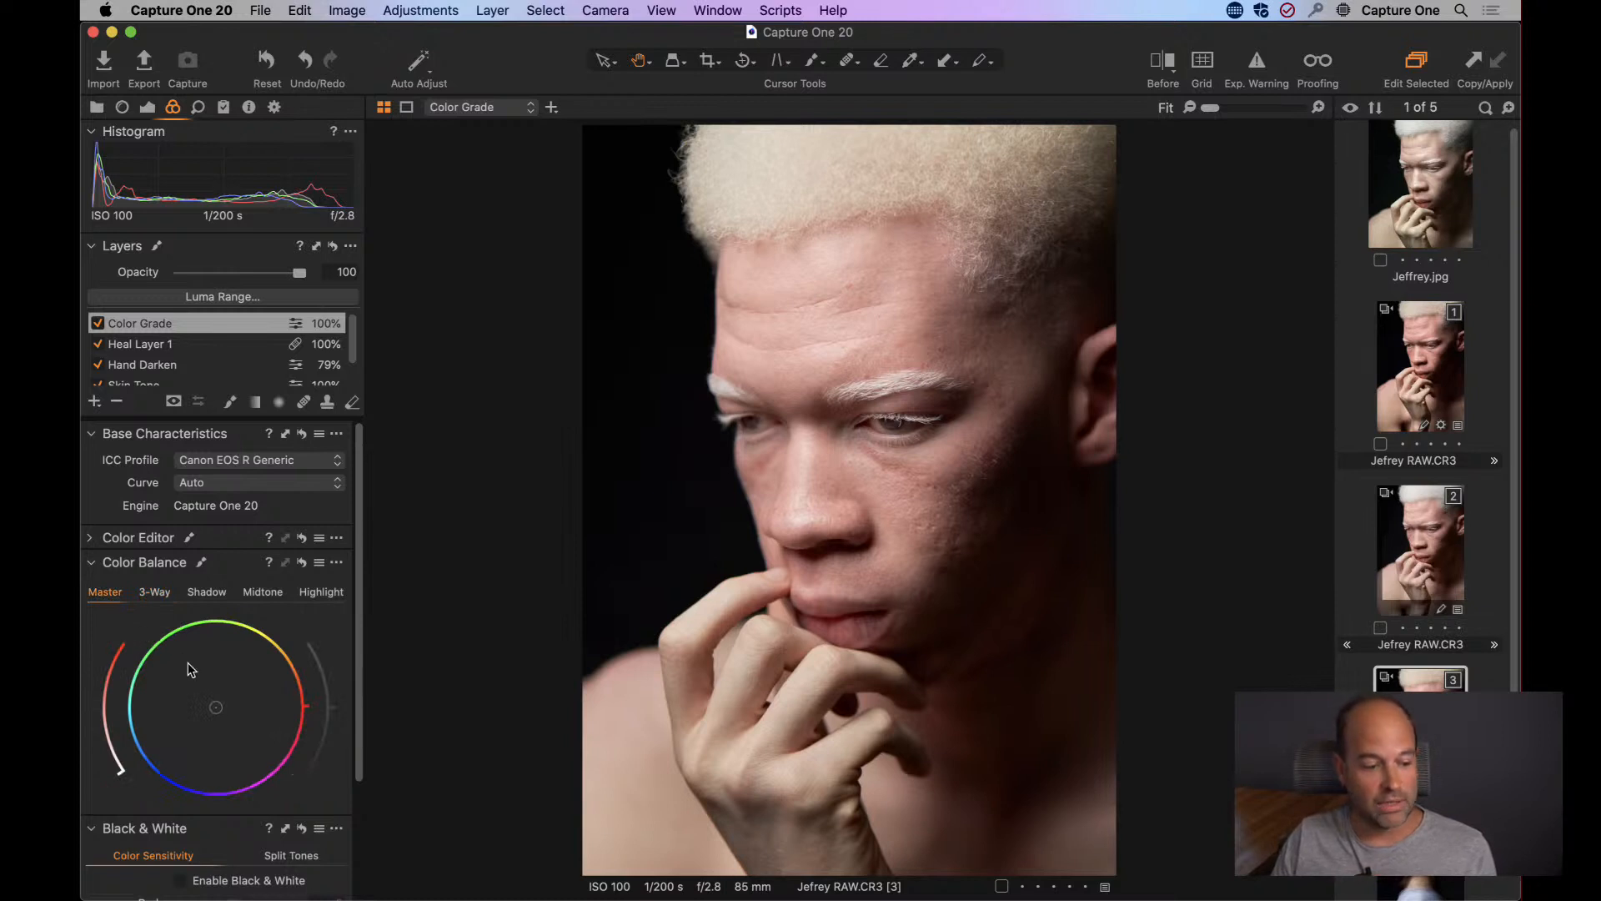
pyautogui.moveTo(219, 711); pyautogui.dragTo(265, 642)
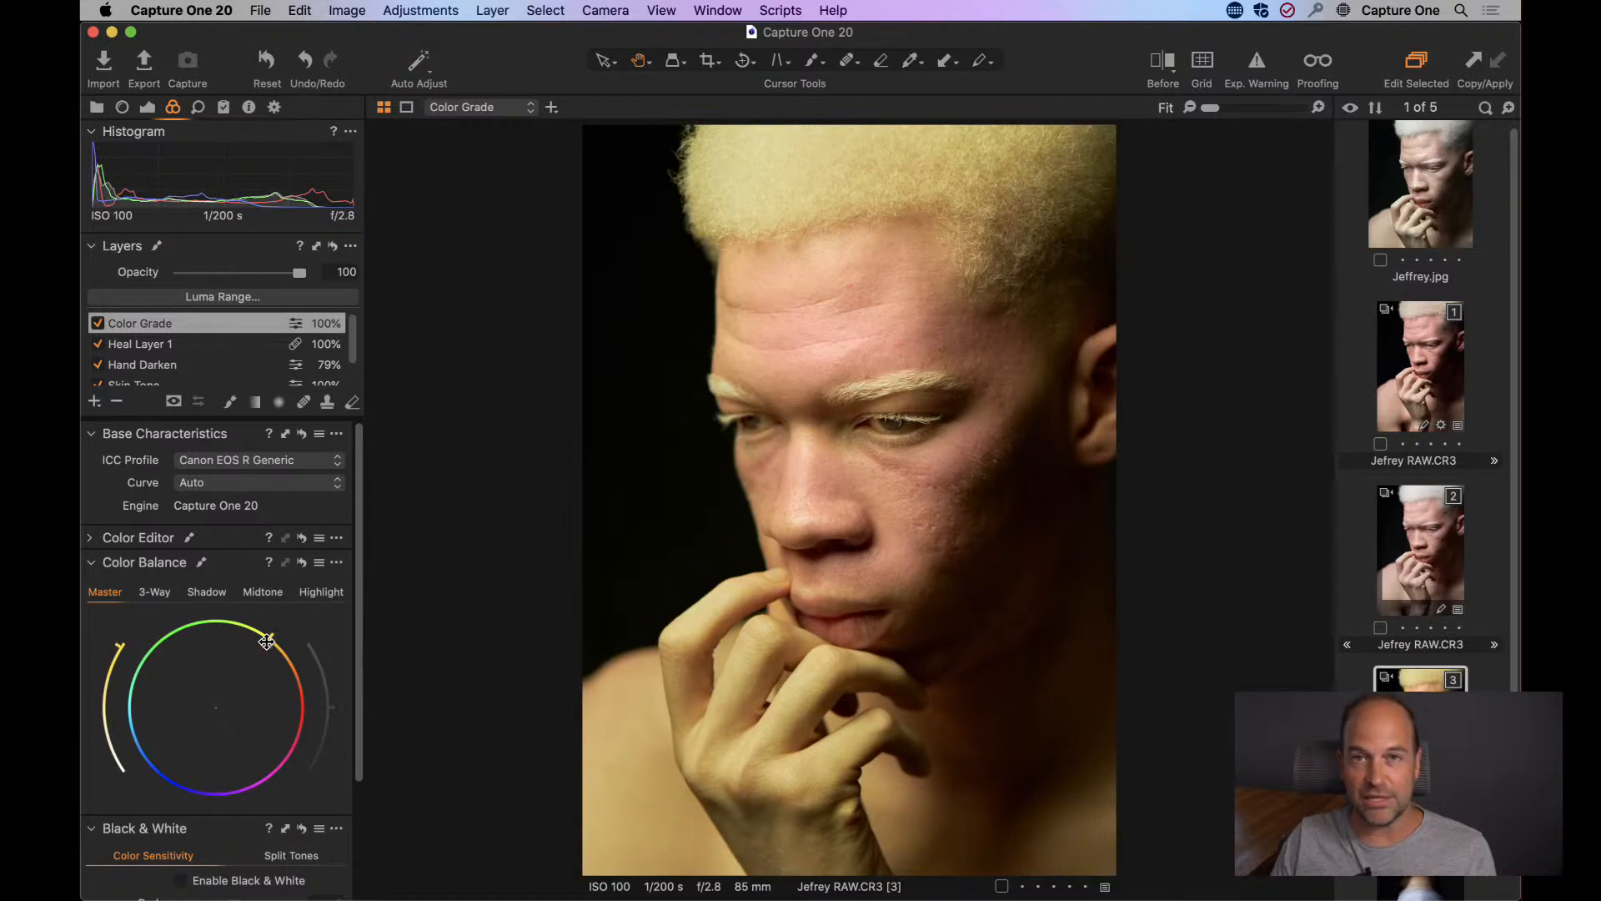
# Replace the strong Master tint of the Color Grade layer with a slight yellow-orange and shift its Shadow balance slightly toward blue.
pyautogui.moveTo(266, 641); pyautogui.dragTo(218, 705)
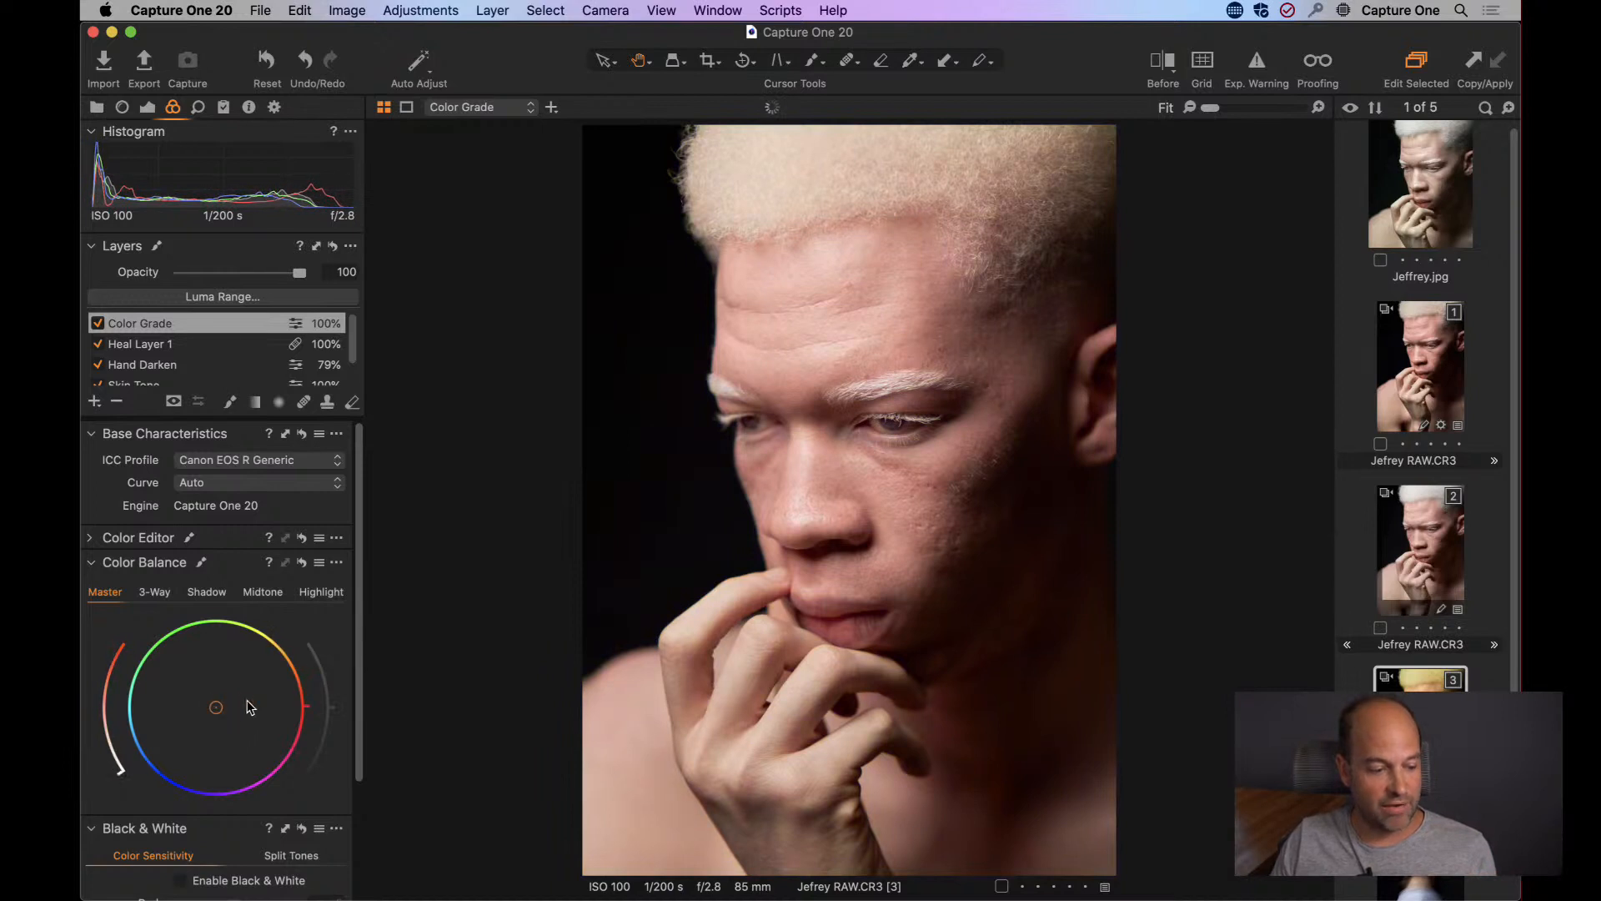
pyautogui.click(157, 593)
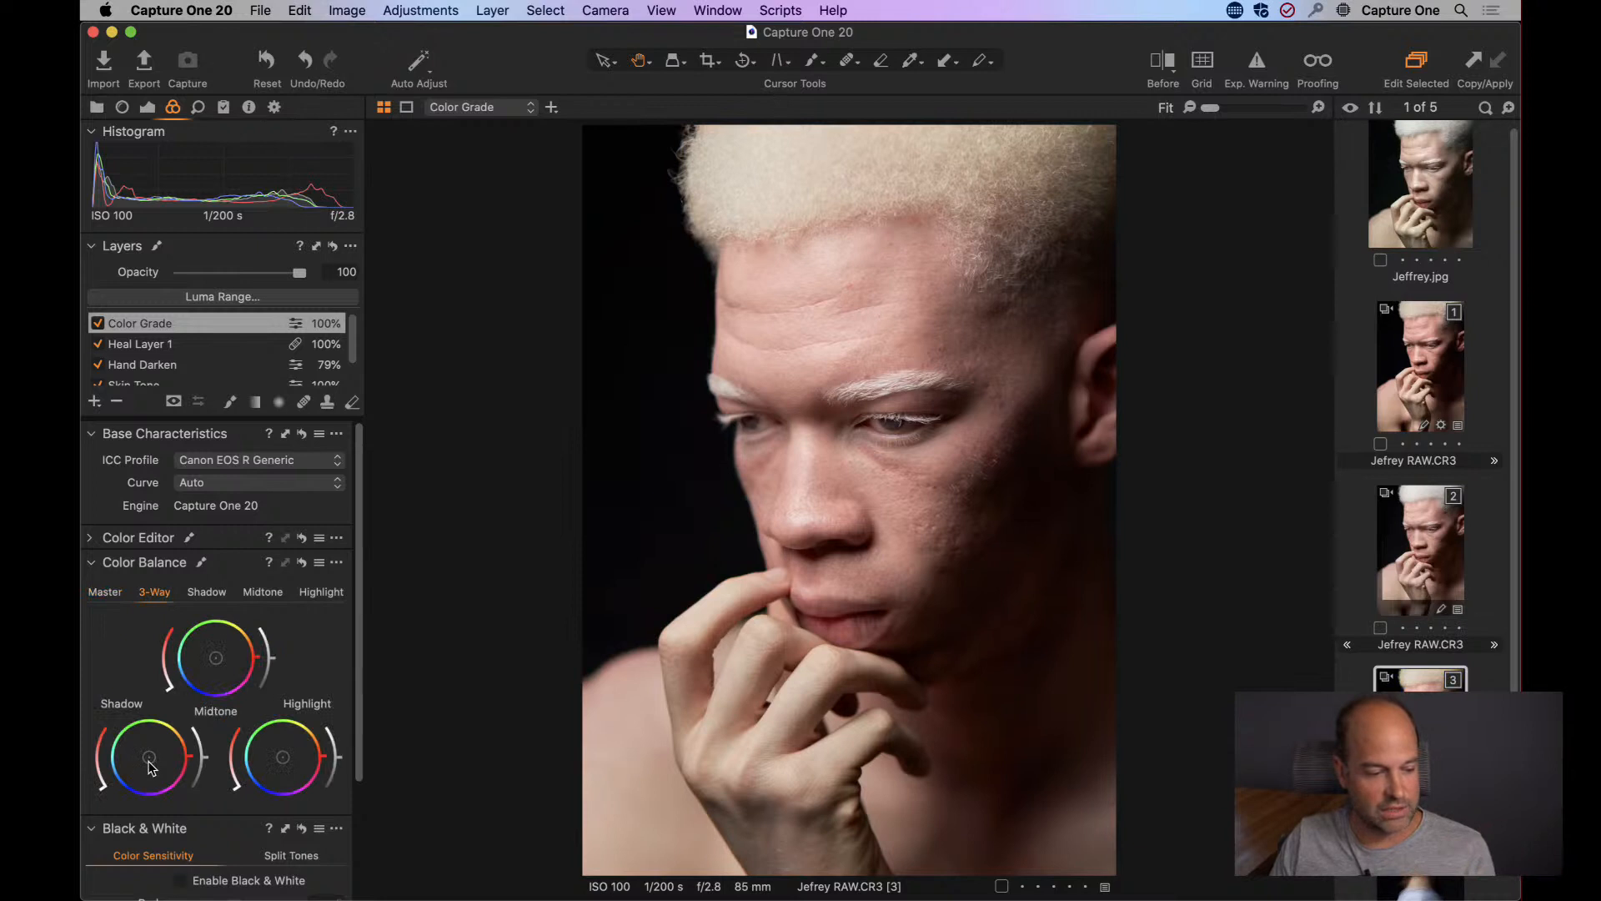
pyautogui.moveTo(149, 757)
pyautogui.mouseDown()
pyautogui.moveTo(126, 768)
pyautogui.moveTo(173, 747)
pyautogui.moveTo(117, 775)
pyautogui.moveTo(149, 757)
pyautogui.mouseUp()
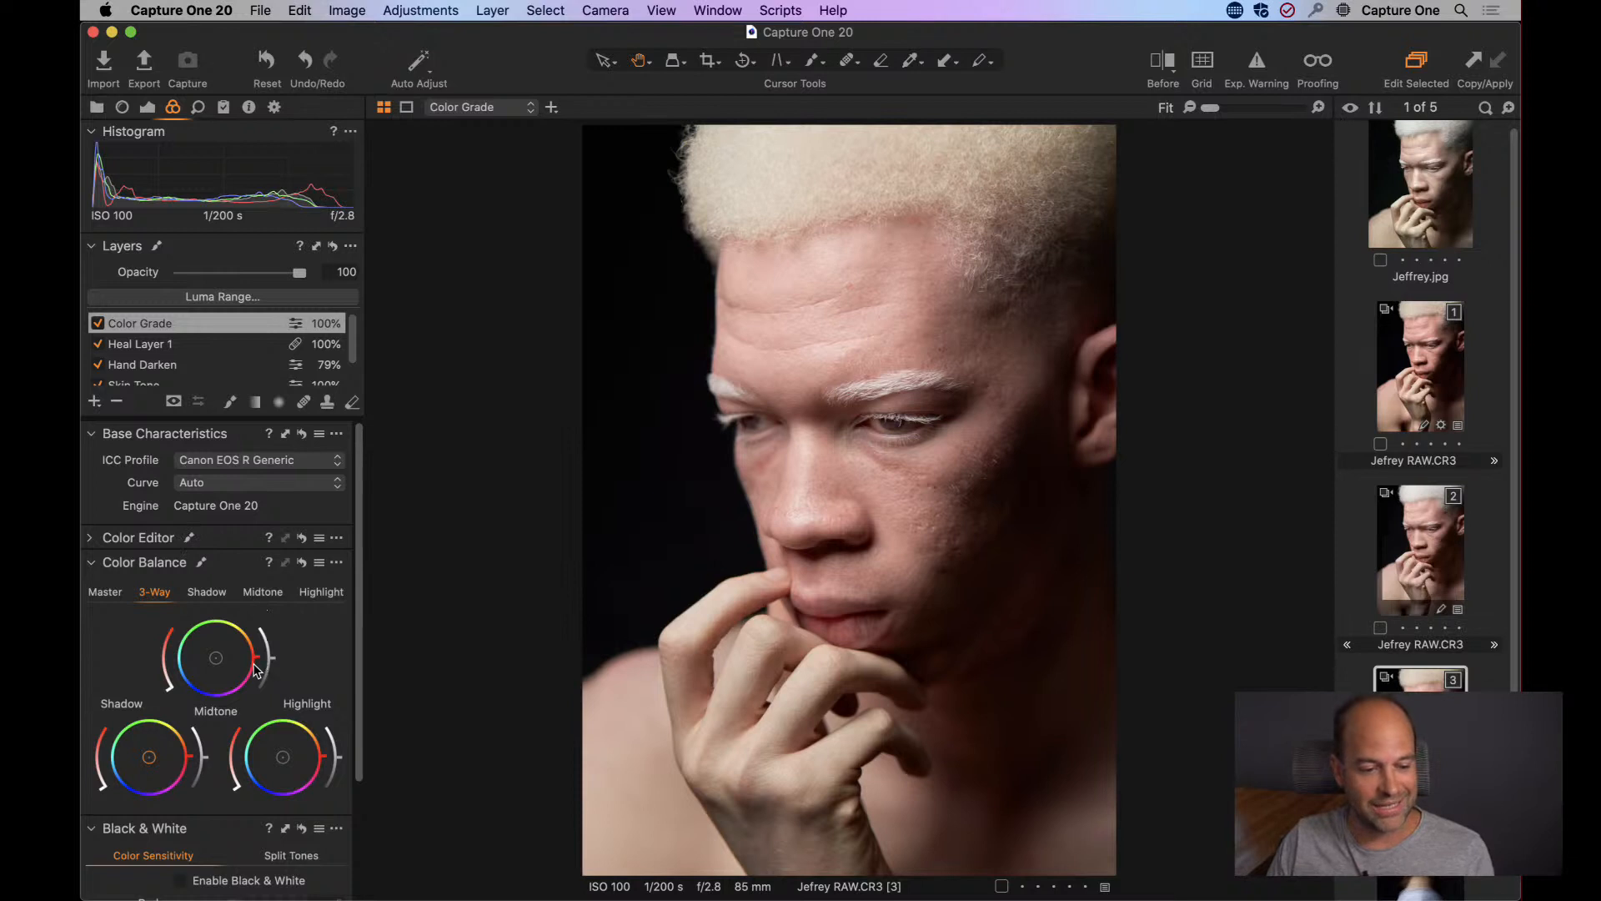
pyautogui.click(106, 592)
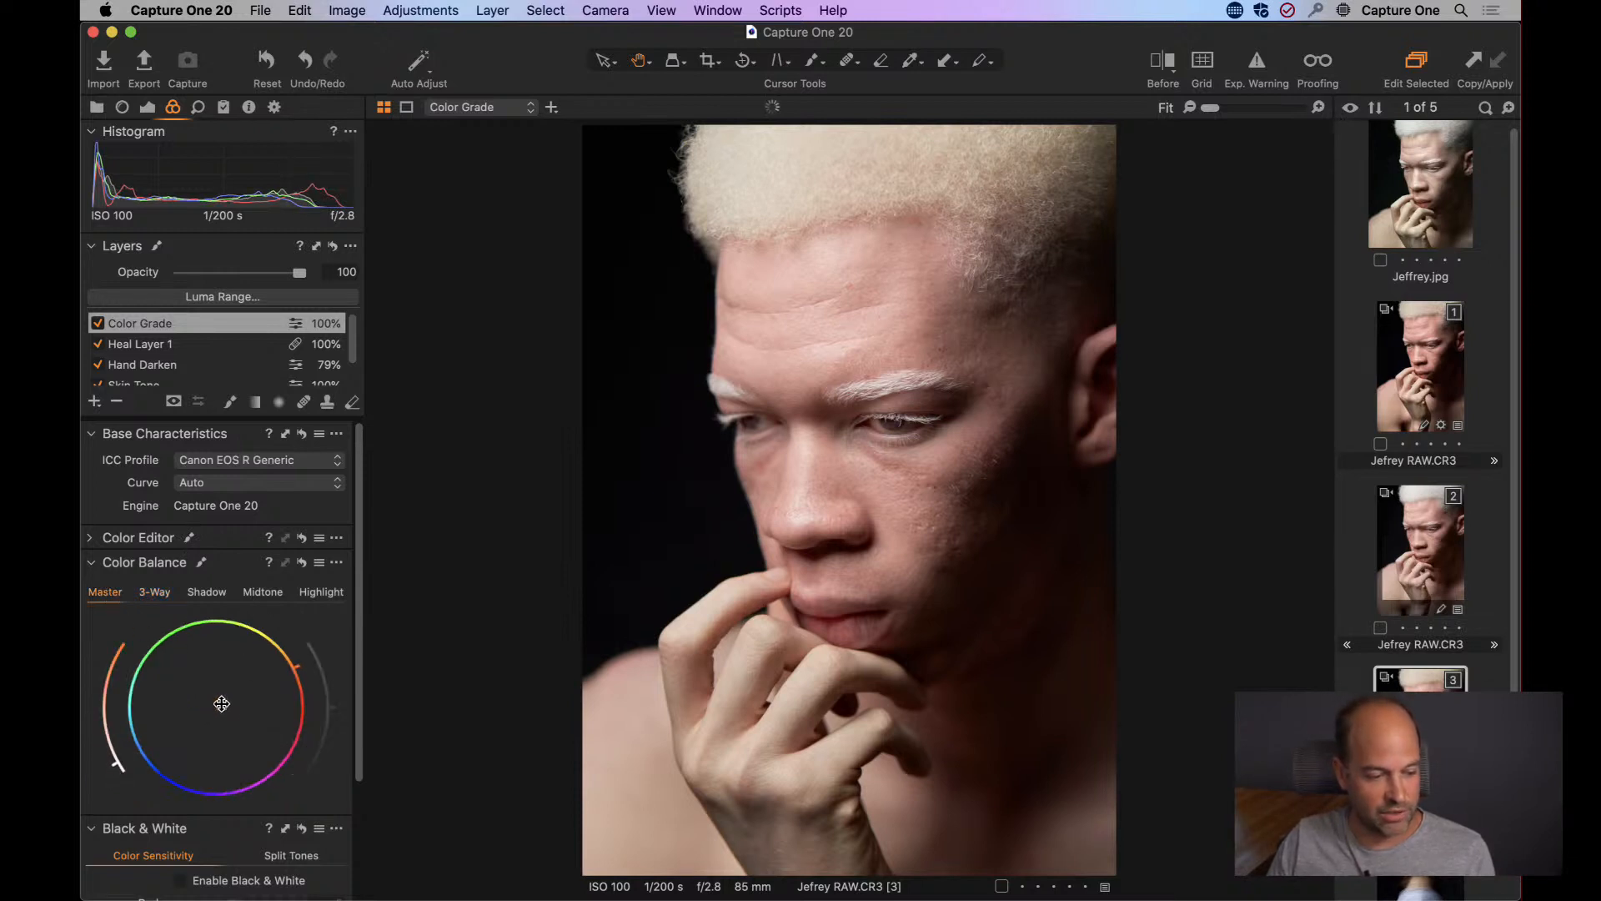
pyautogui.moveTo(221, 704); pyautogui.dragTo(221, 700)
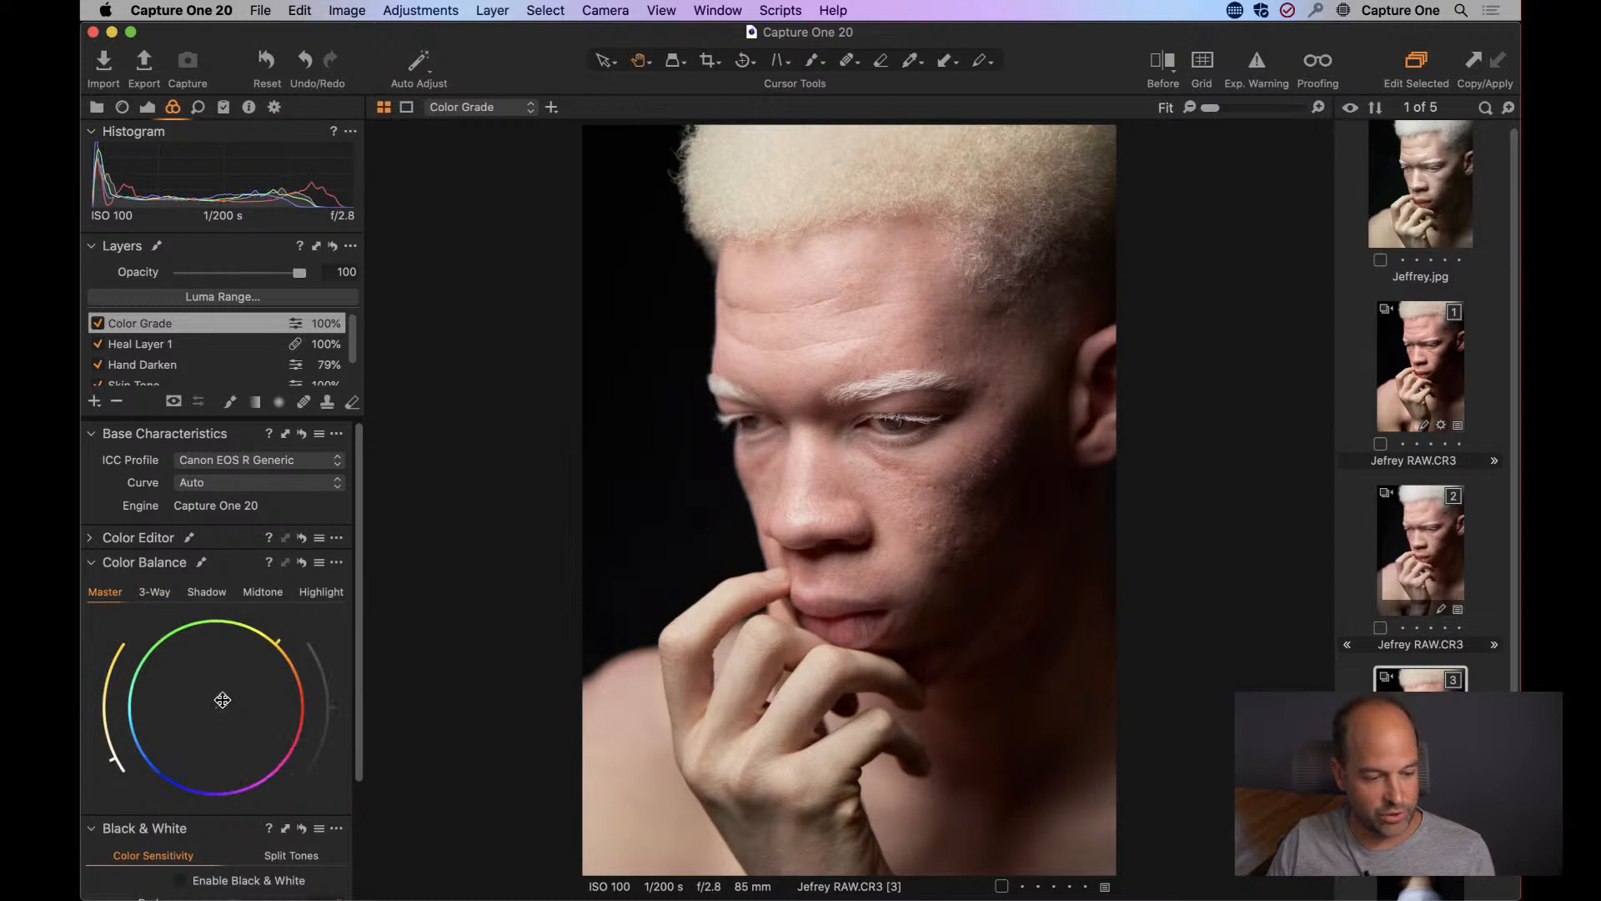
pyautogui.click(206, 592)
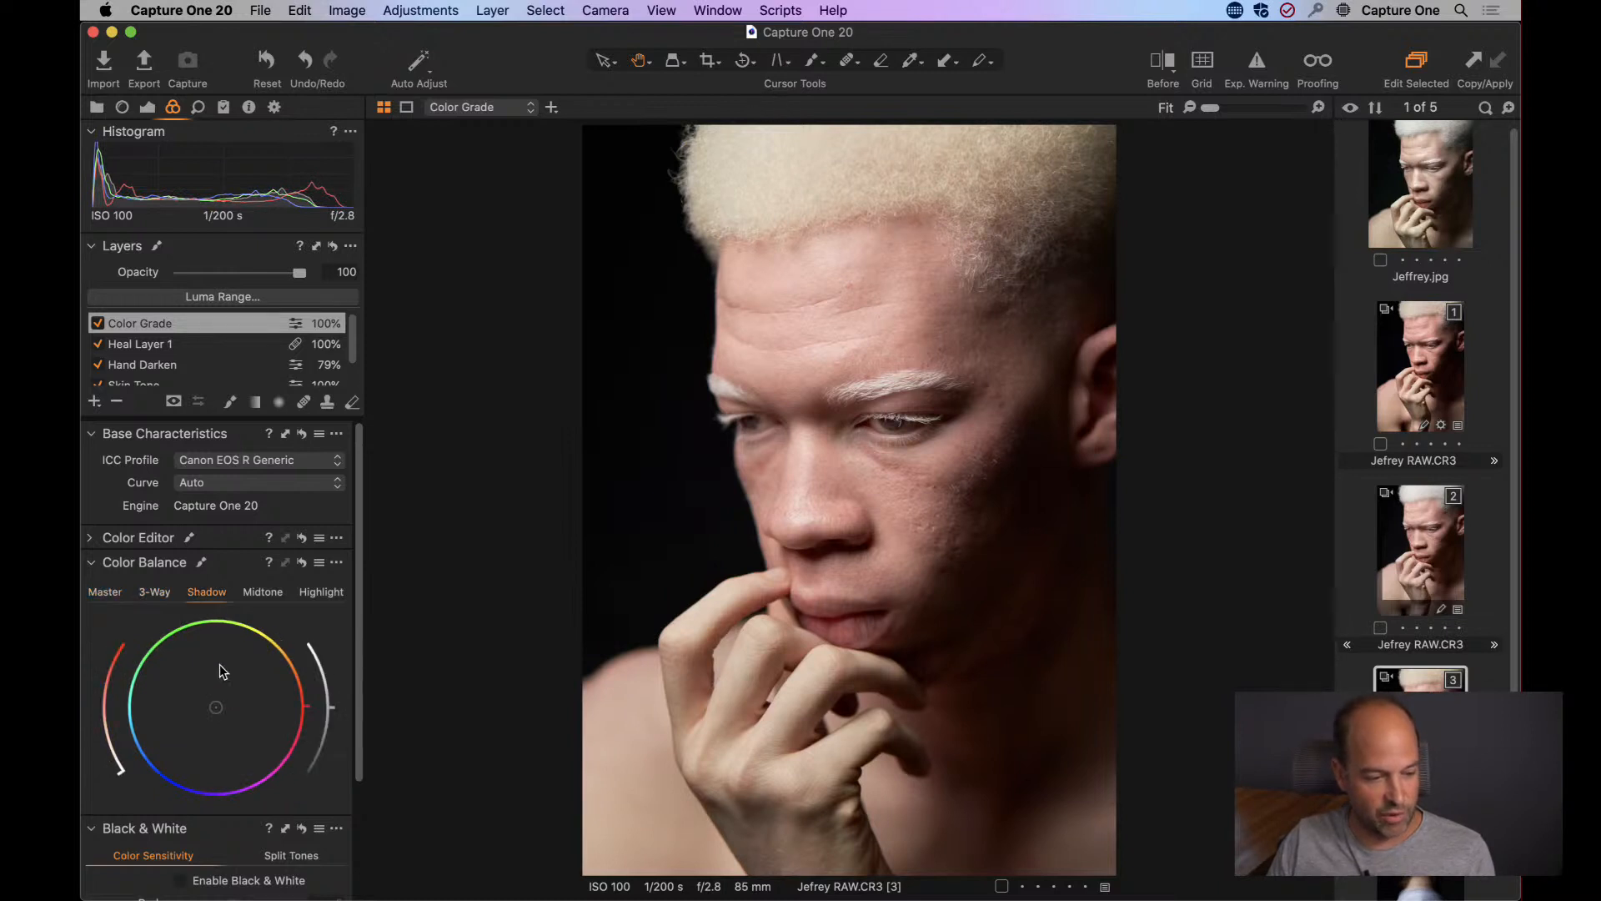
pyautogui.moveTo(214, 708); pyautogui.dragTo(204, 715)
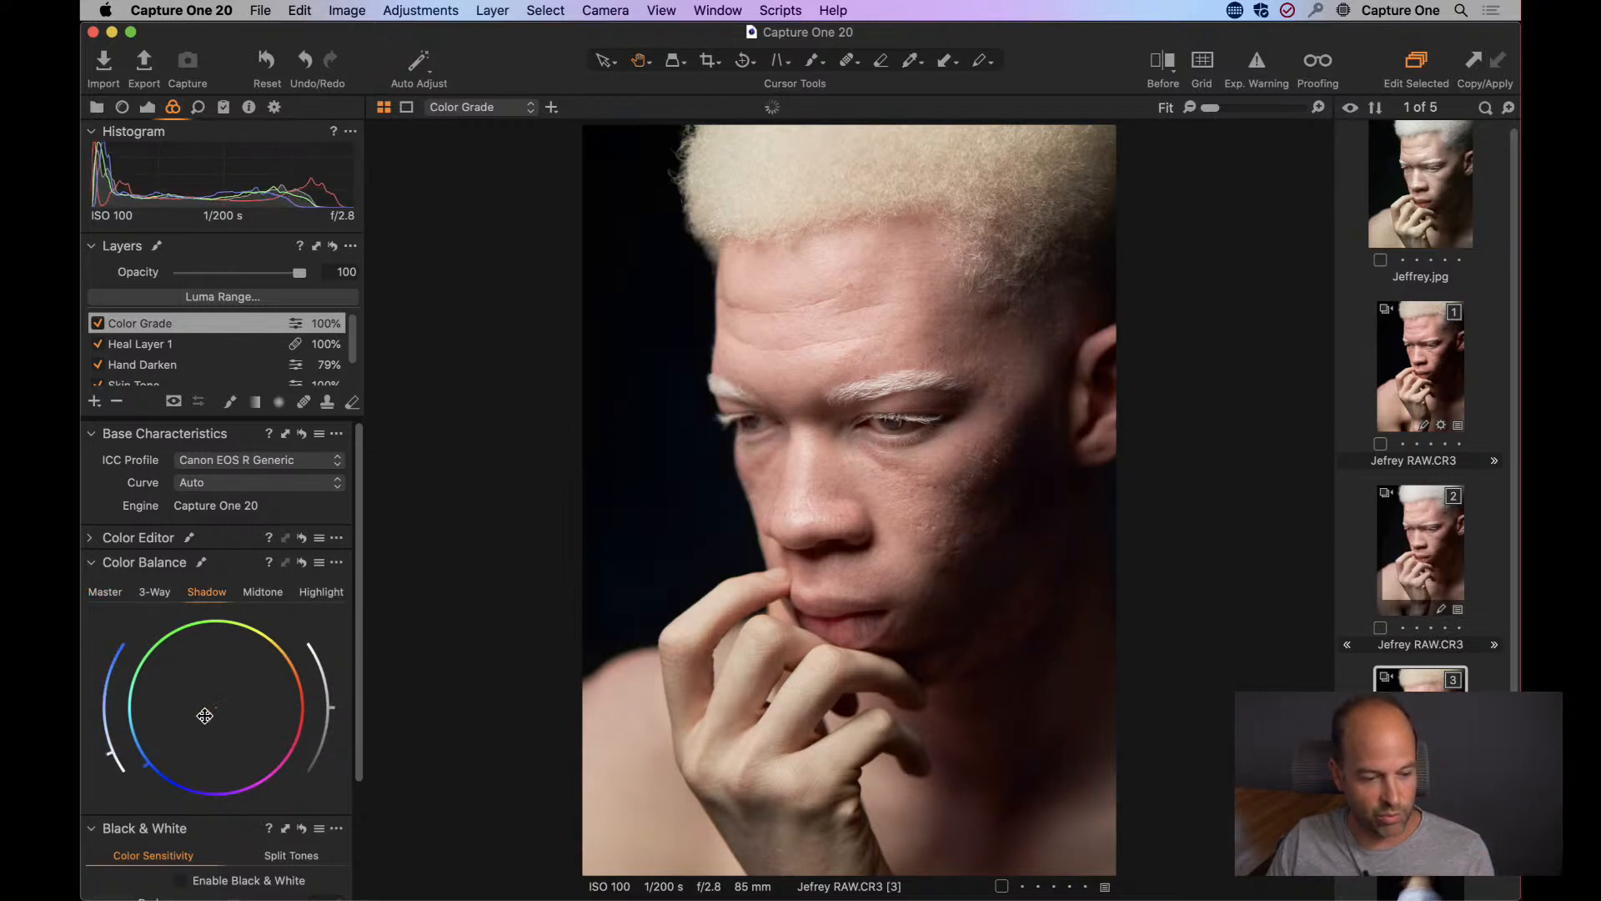
# Try tinting the midtones and shifting the highlights toward orange on the Color Grade layer, resetting both to neutral.
pyautogui.click(265, 593)
pyautogui.click(315, 594)
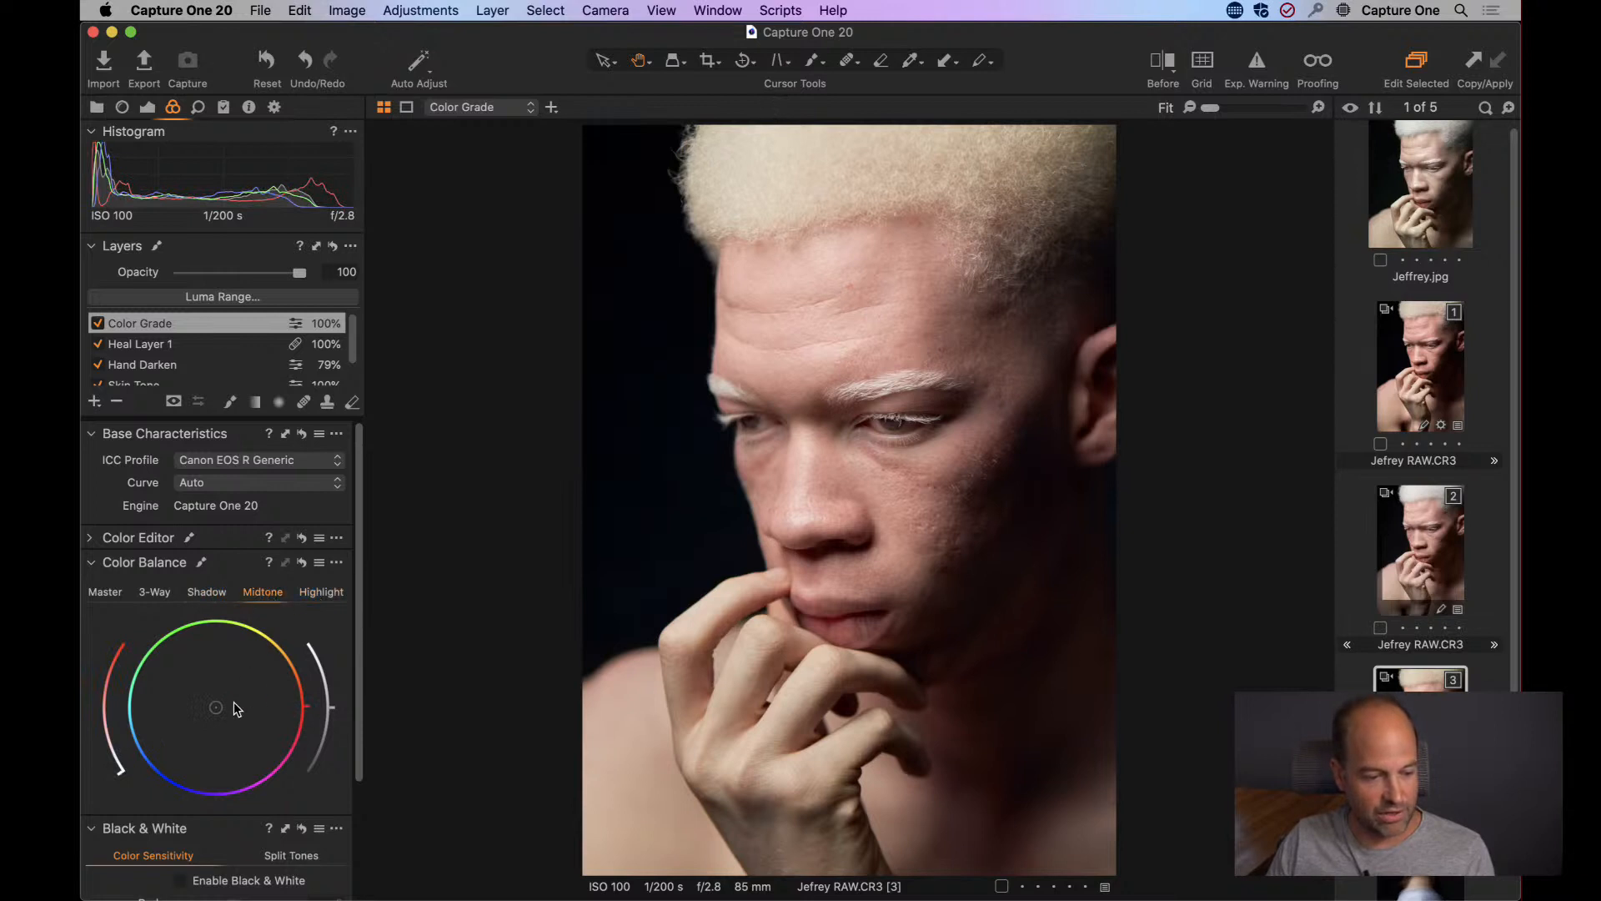
pyautogui.moveTo(218, 708)
pyautogui.mouseDown()
pyautogui.moveTo(260, 649)
pyautogui.moveTo(213, 708)
pyautogui.moveTo(235, 688)
pyautogui.mouseUp()
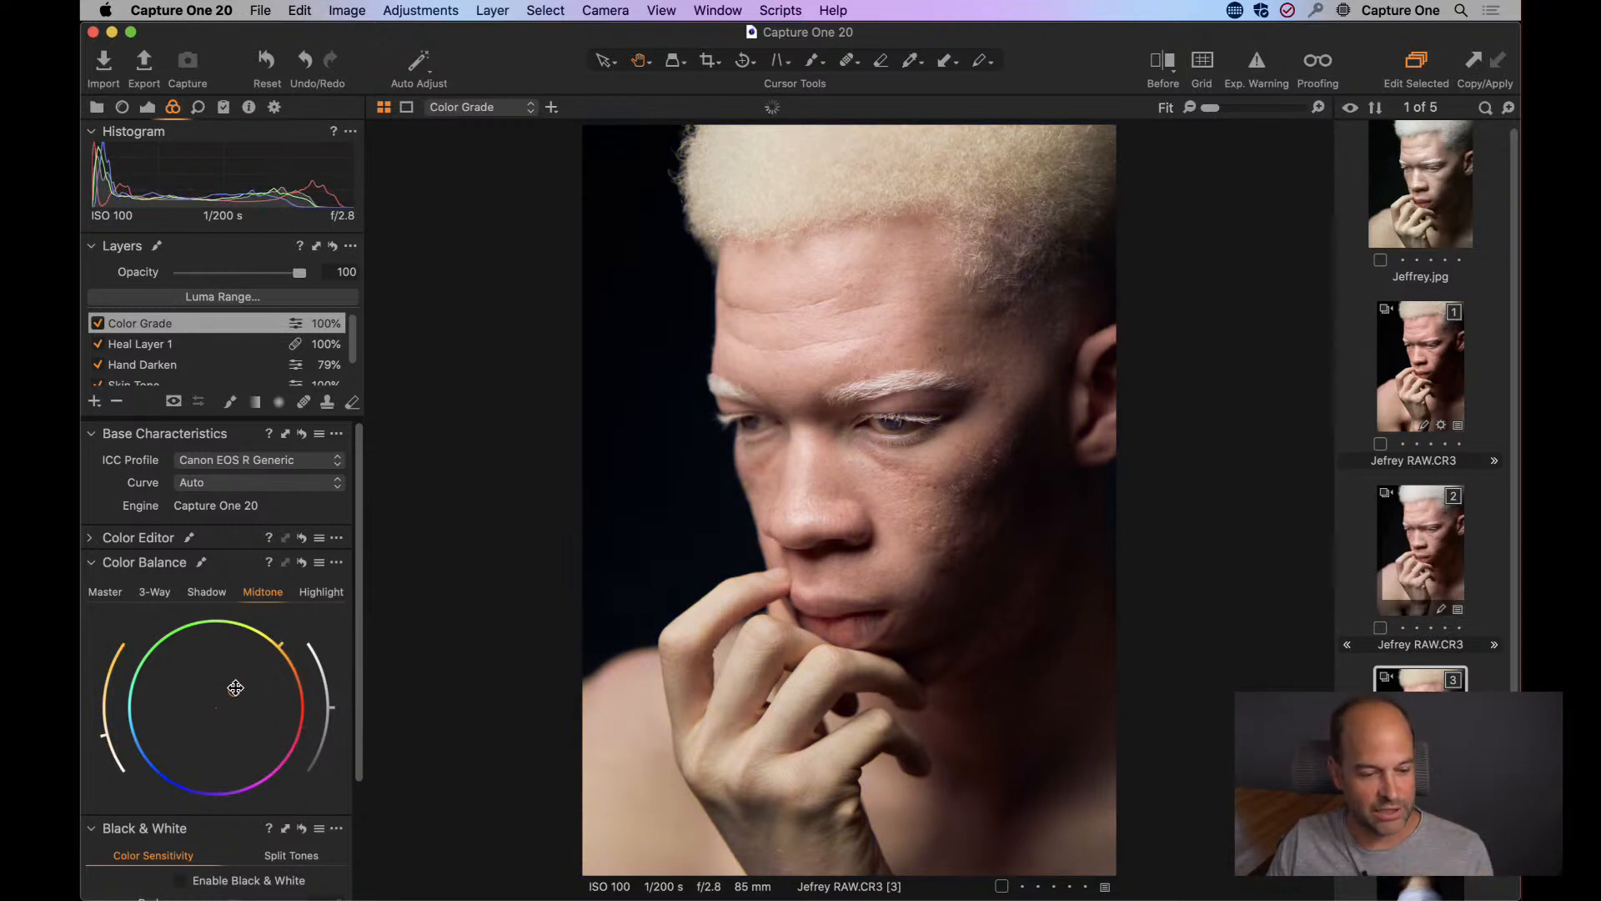
pyautogui.click(321, 592)
pyautogui.moveTo(216, 707)
pyautogui.mouseDown()
pyautogui.moveTo(216, 725)
pyautogui.moveTo(247, 700)
pyautogui.mouseUp()
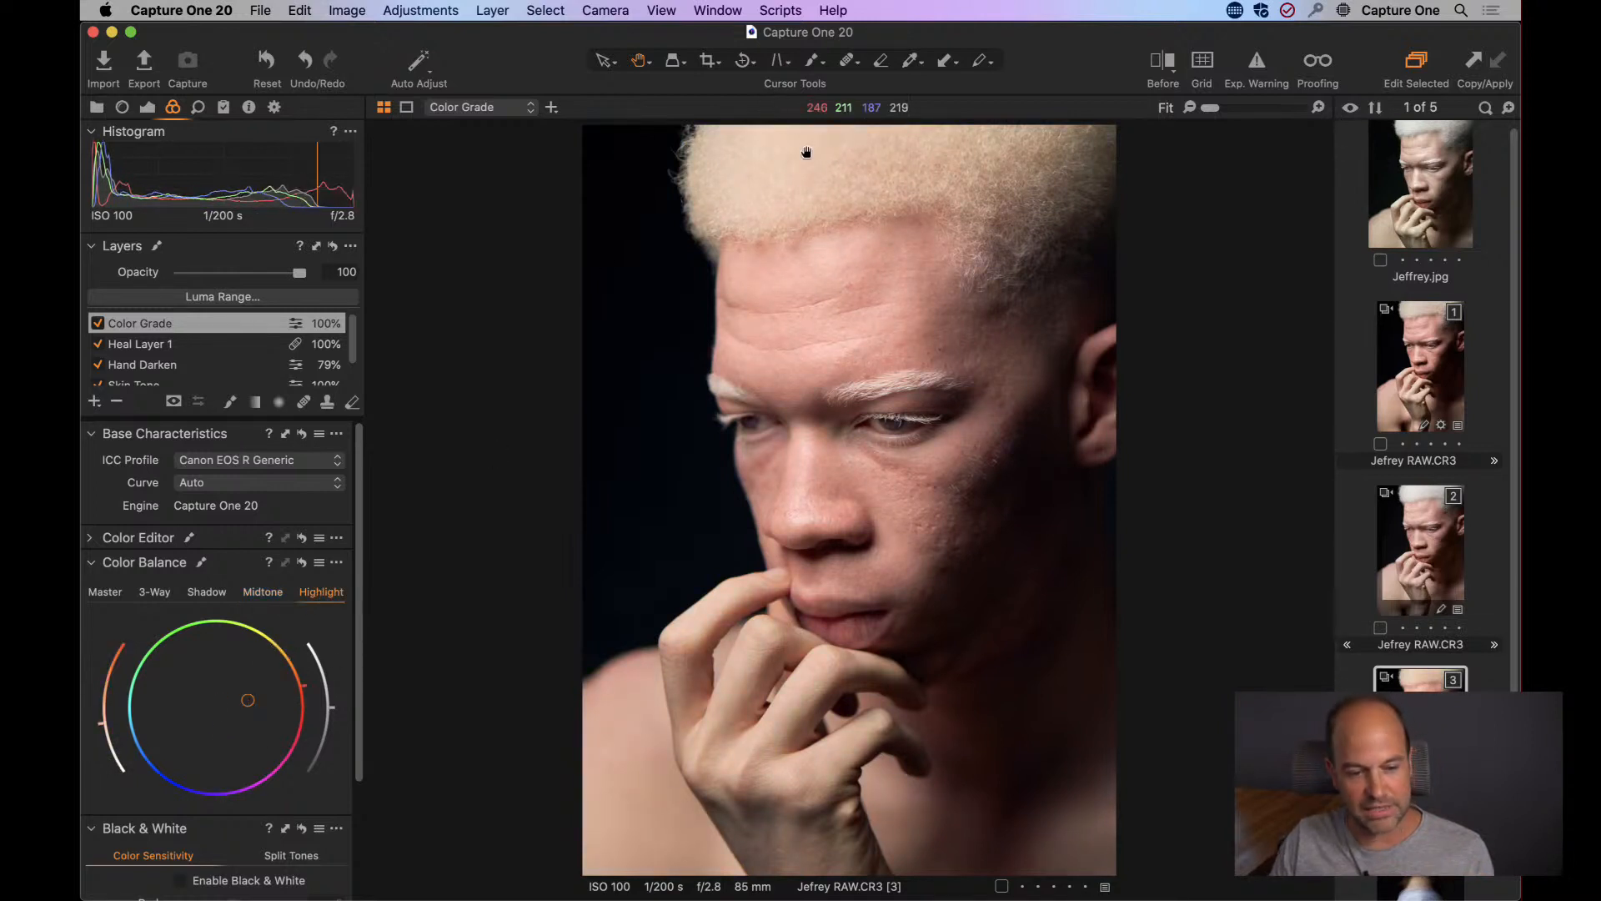
pyautogui.doubleClick(246, 693)
# Review the Master and Shadow balances, and compare the portrait with the Color Grade layer off, on and at different opacities.
pyautogui.click(155, 591)
pyautogui.click(207, 593)
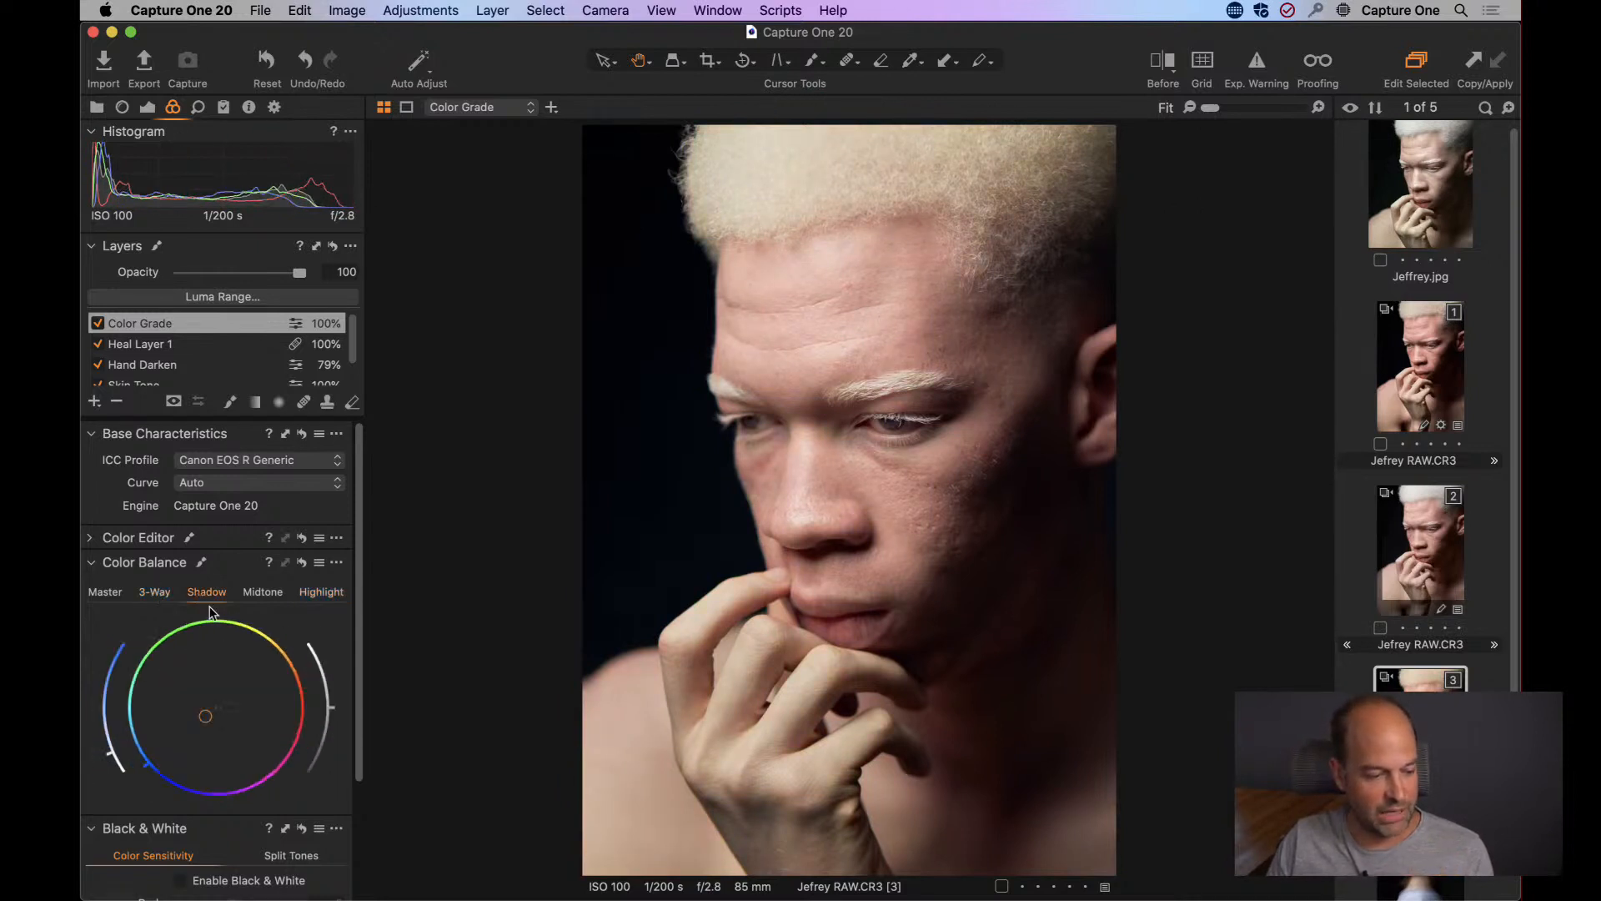
pyautogui.click(113, 593)
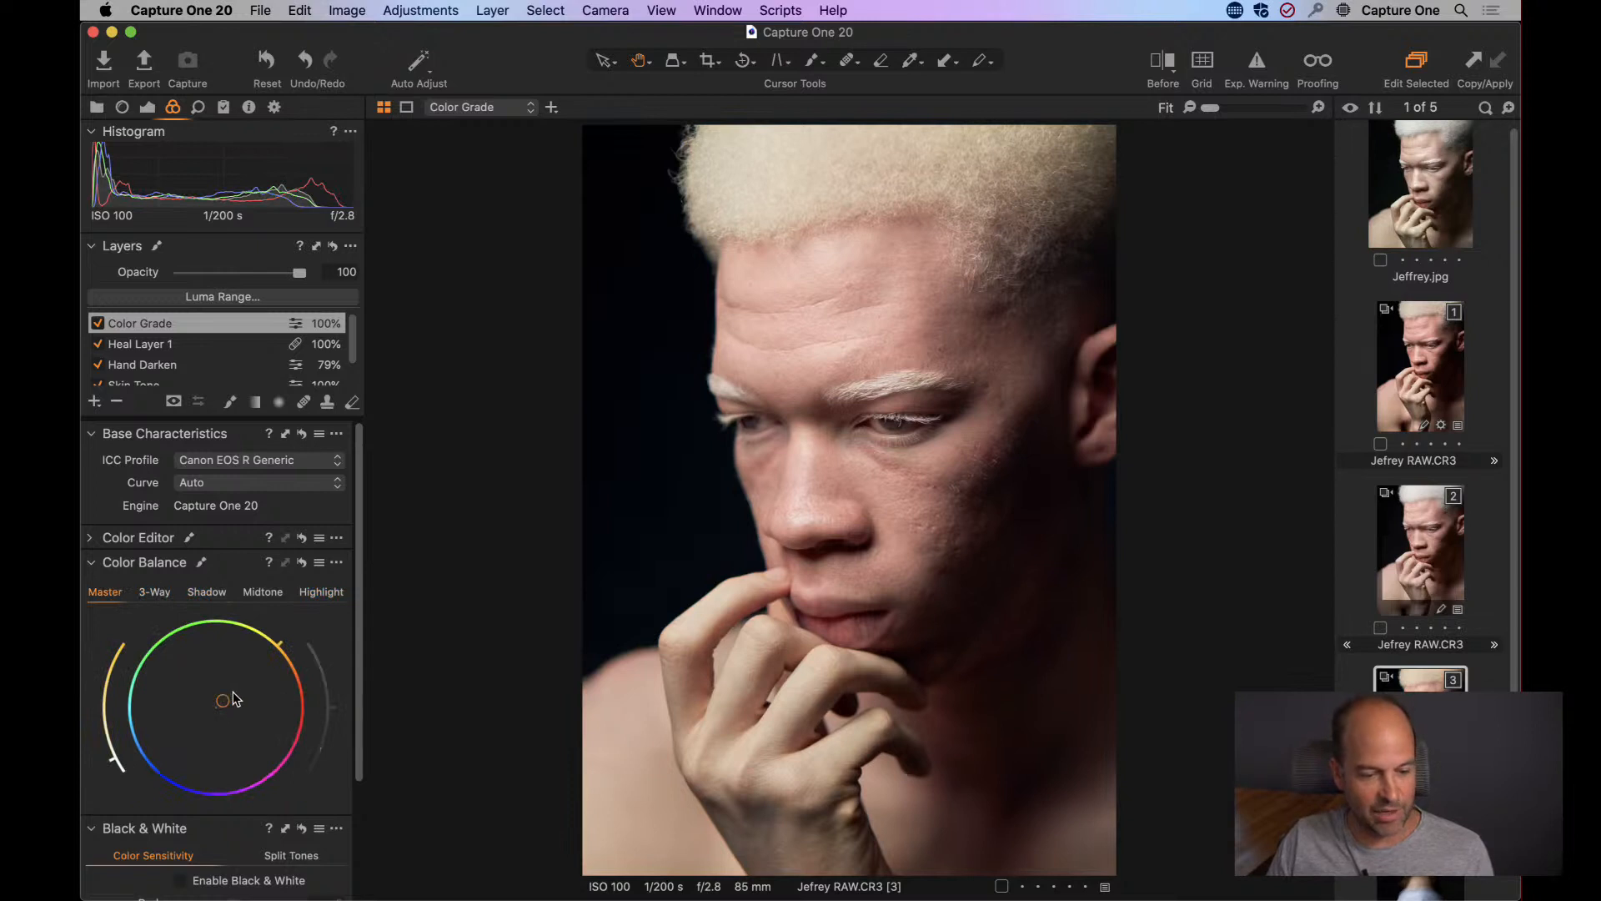
pyautogui.click(201, 589)
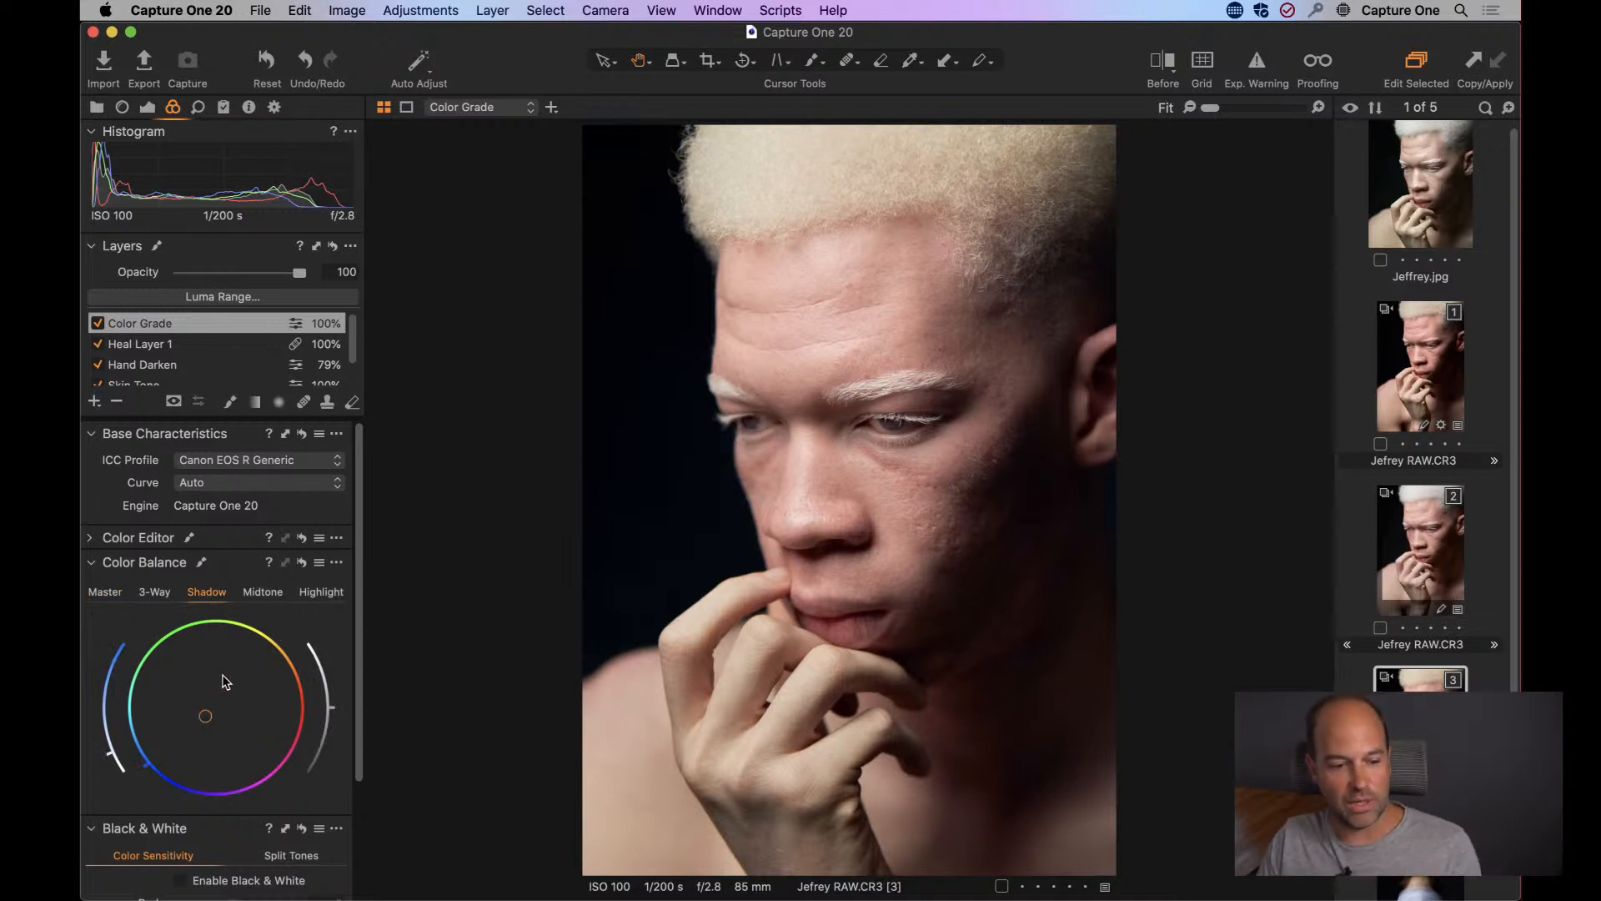
pyautogui.click(97, 324)
pyautogui.click(97, 323)
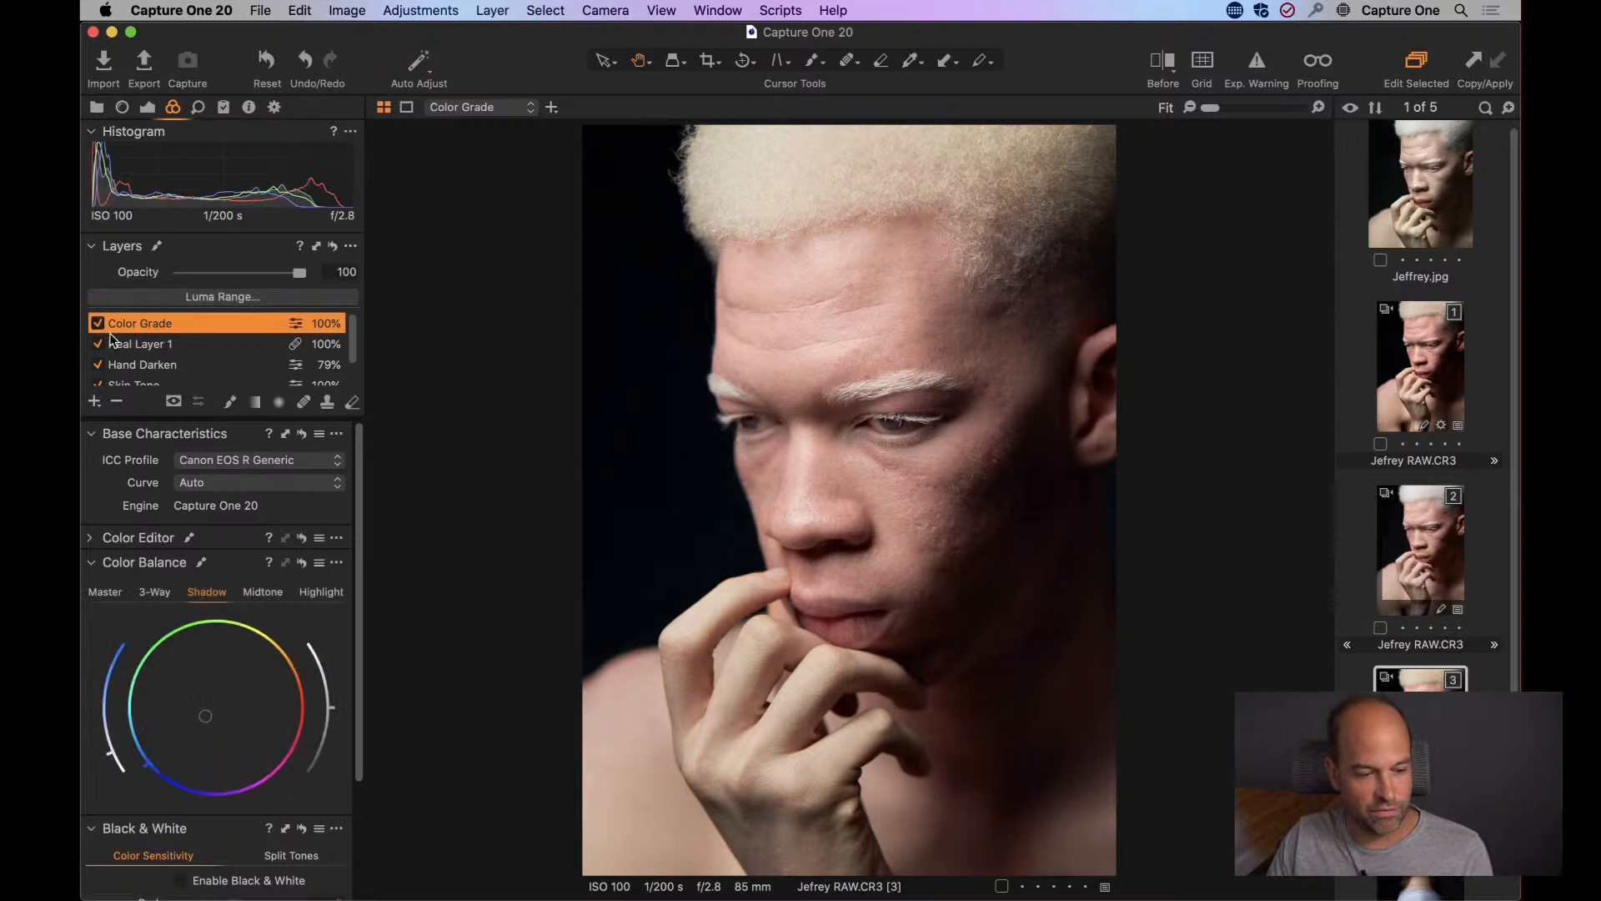
pyautogui.moveTo(300, 280); pyautogui.dragTo(389, 280)
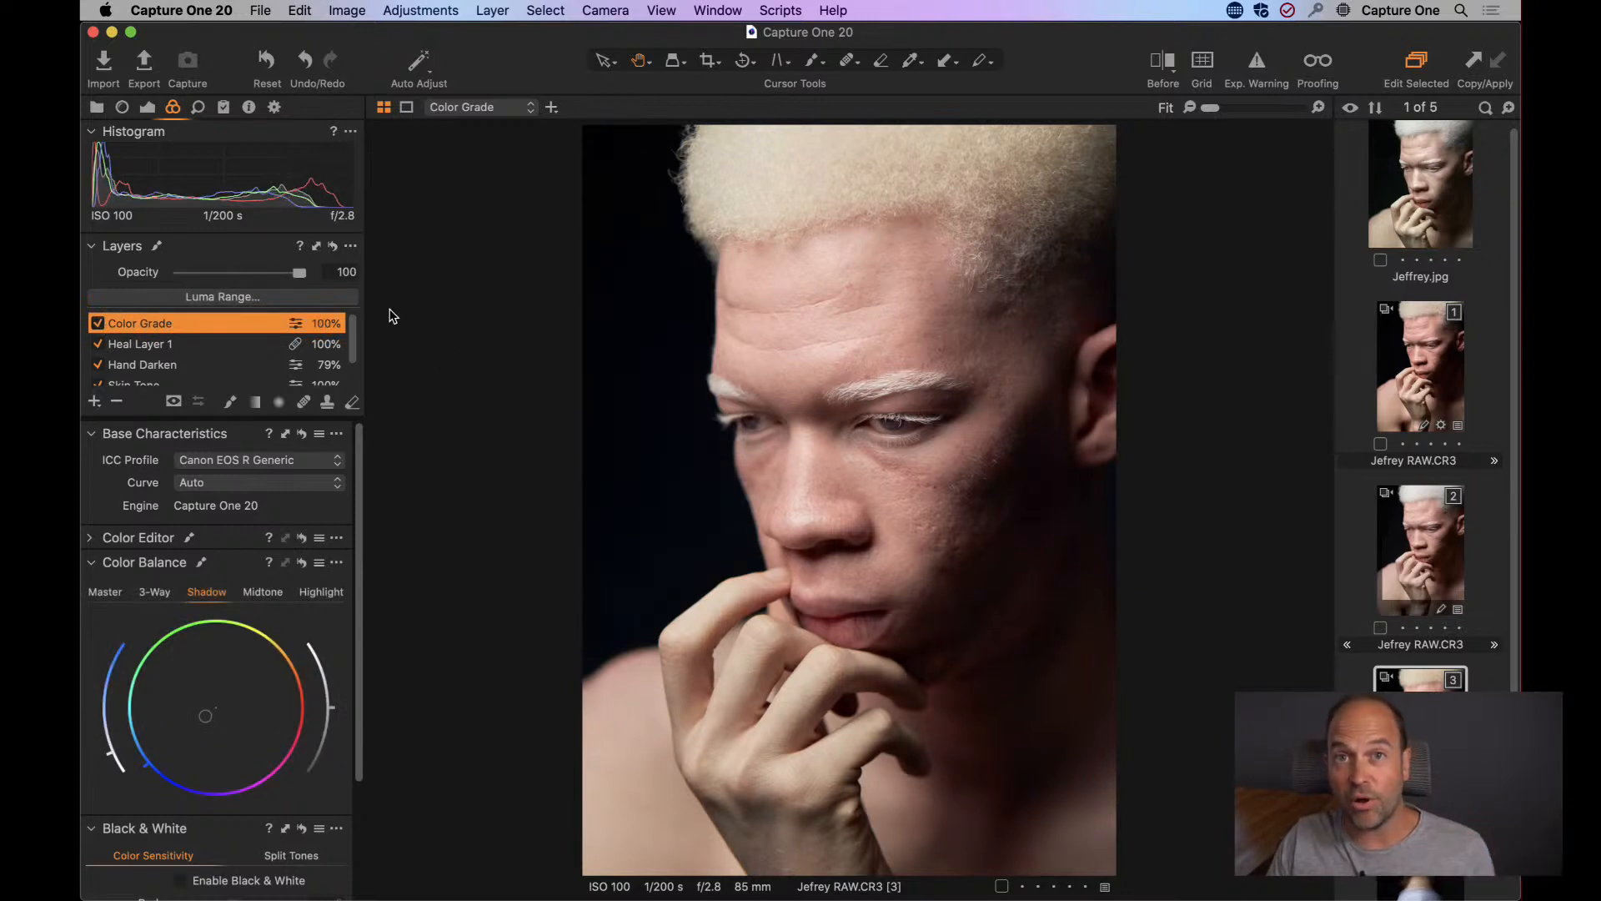
pyautogui.click(148, 108)
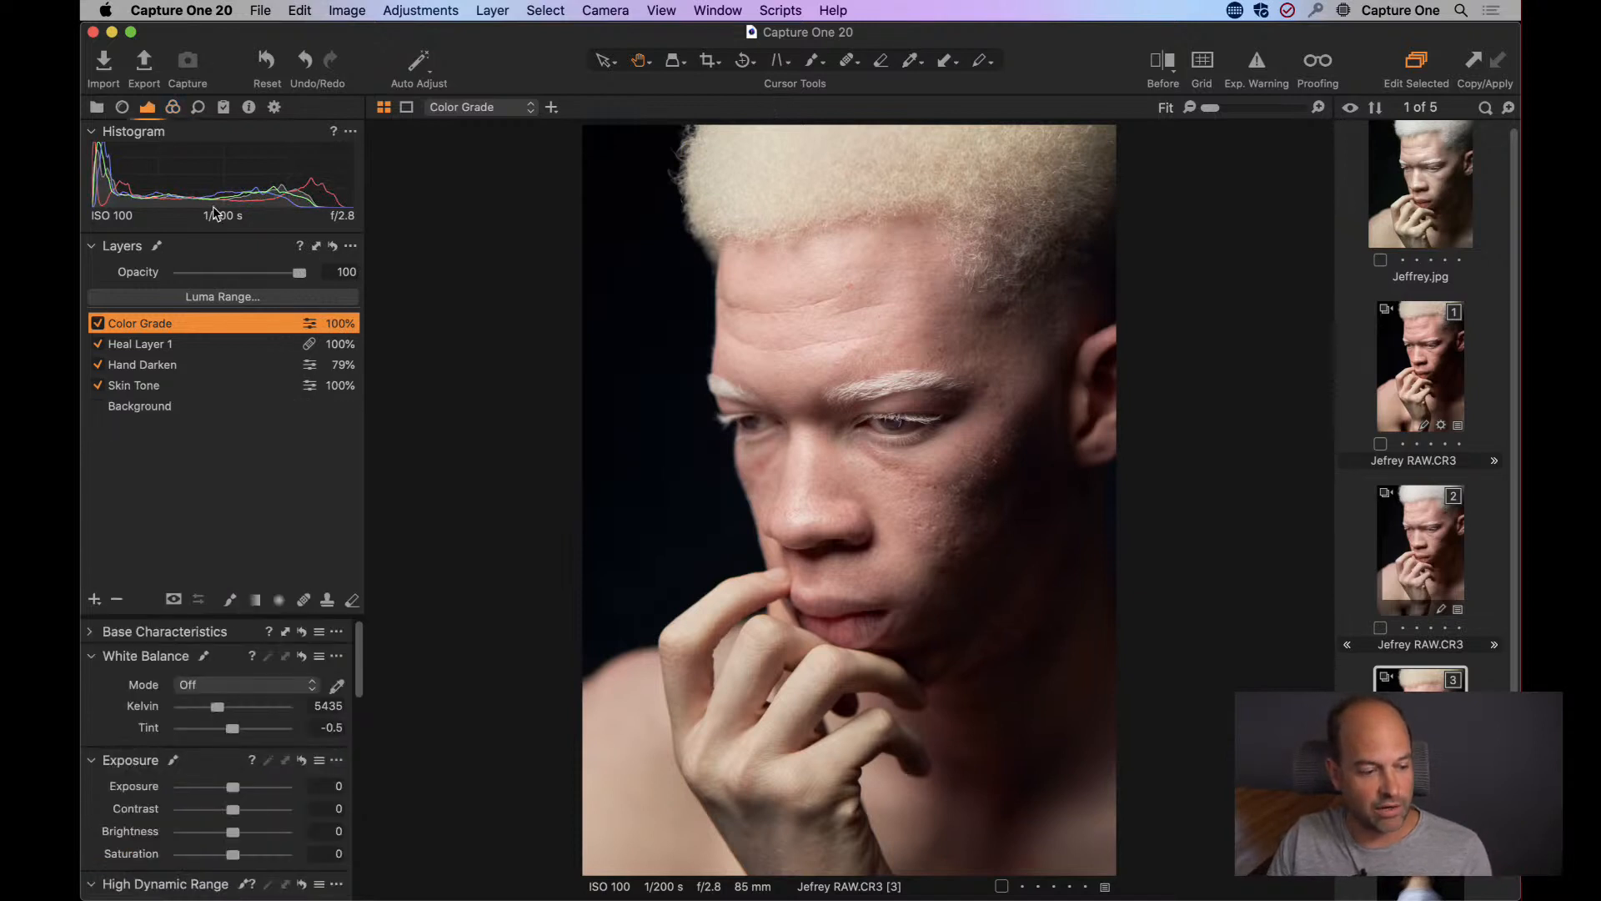
pyautogui.scroll(-3, 225, 733)
pyautogui.moveTo(227, 723)
pyautogui.mouseDown()
pyautogui.moveTo(173, 731)
pyautogui.moveTo(233, 730)
pyautogui.mouseUp()
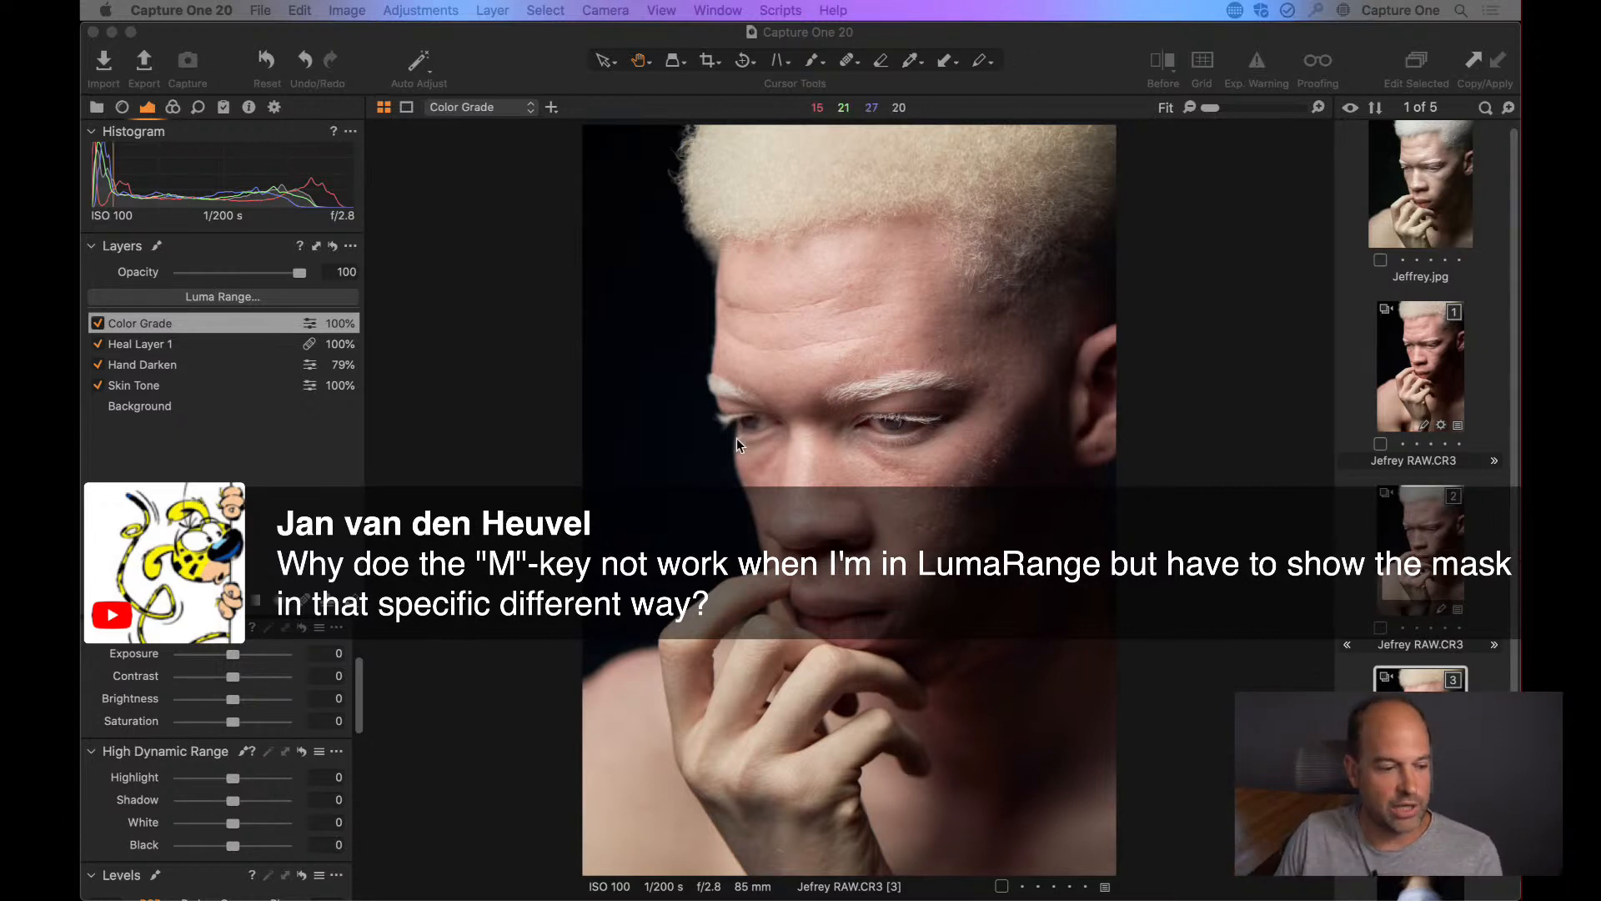
# Preview the Skin Tone layer's mask with the Display Mask option of its Luma Range settings, cancelling the dialog without changes.
pyautogui.click(354, 307)
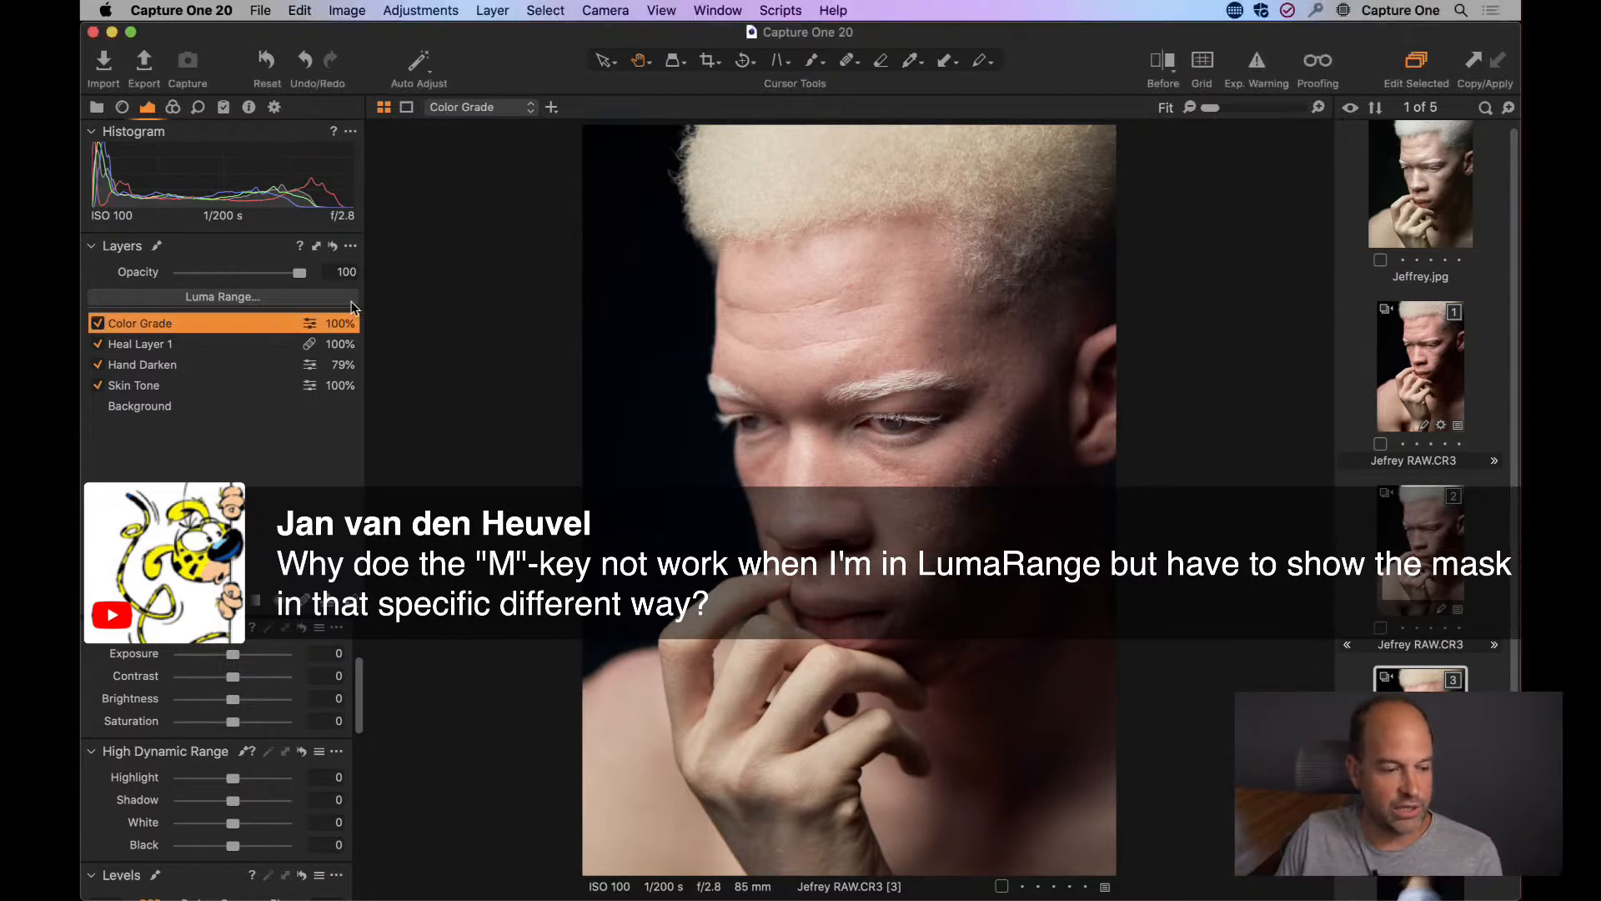
pyautogui.click(184, 384)
pyautogui.click(223, 298)
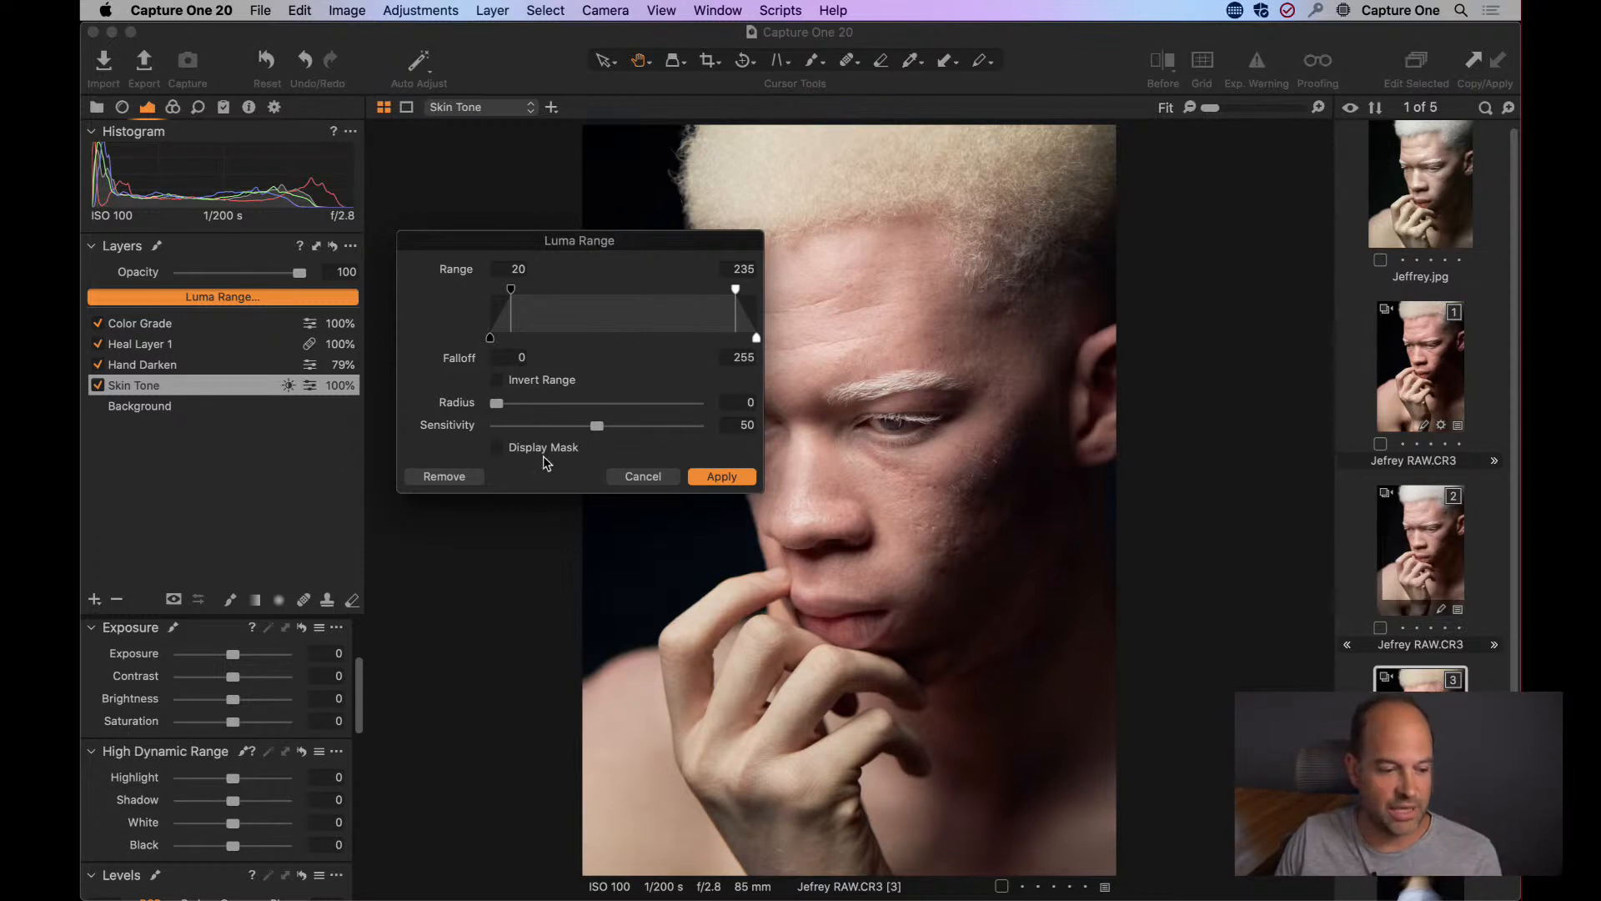
pyautogui.click(498, 447)
pyautogui.click(505, 453)
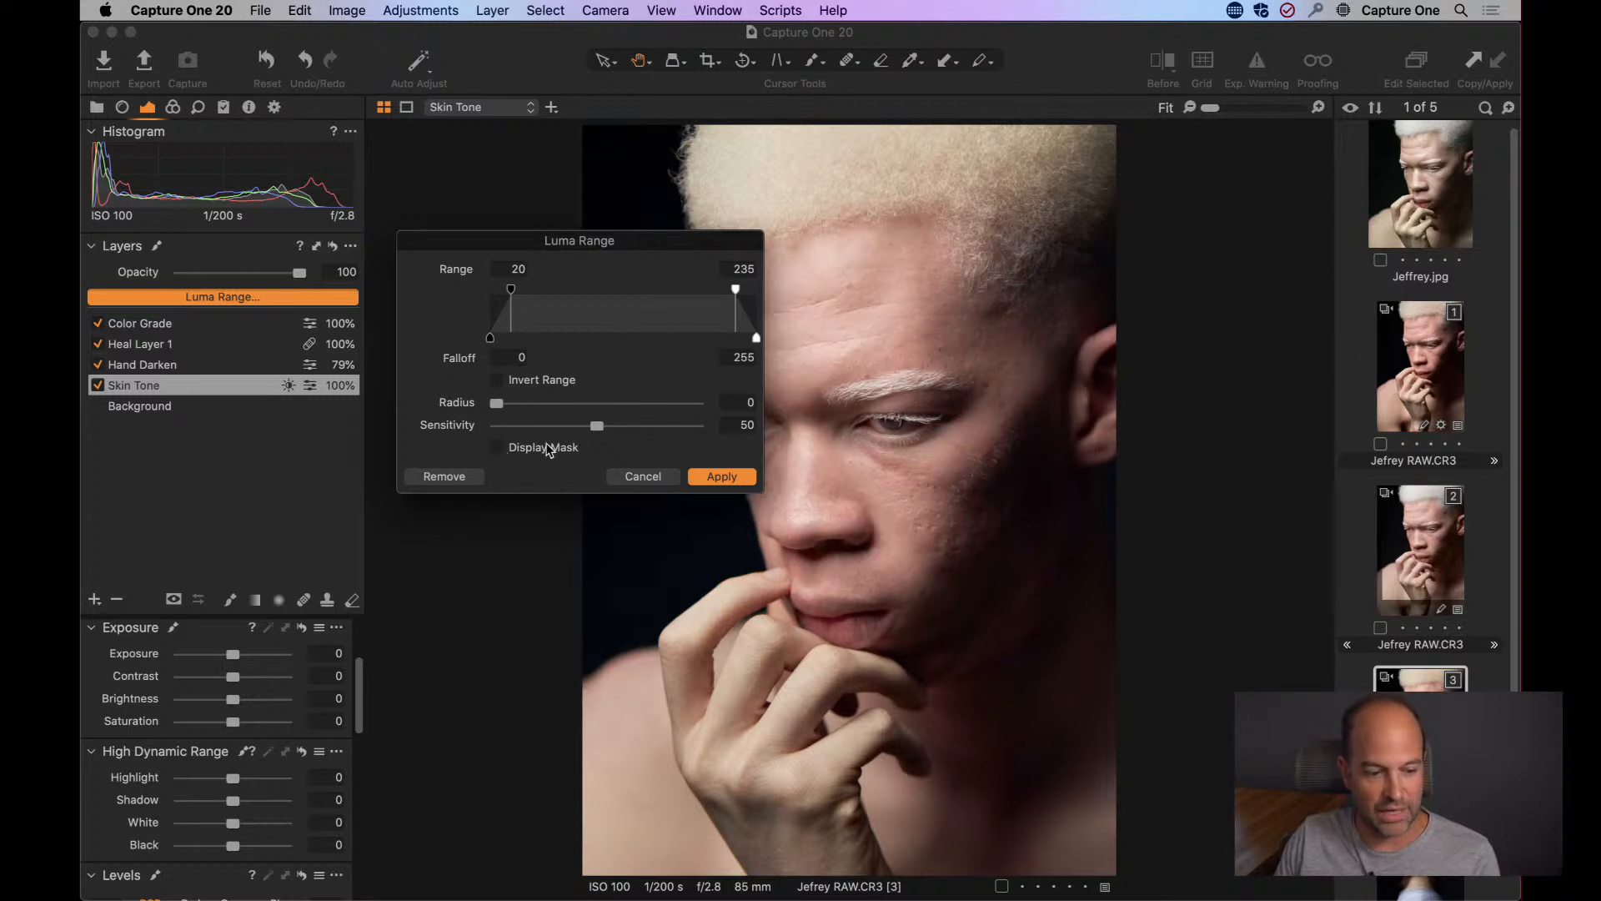
pyautogui.click(641, 480)
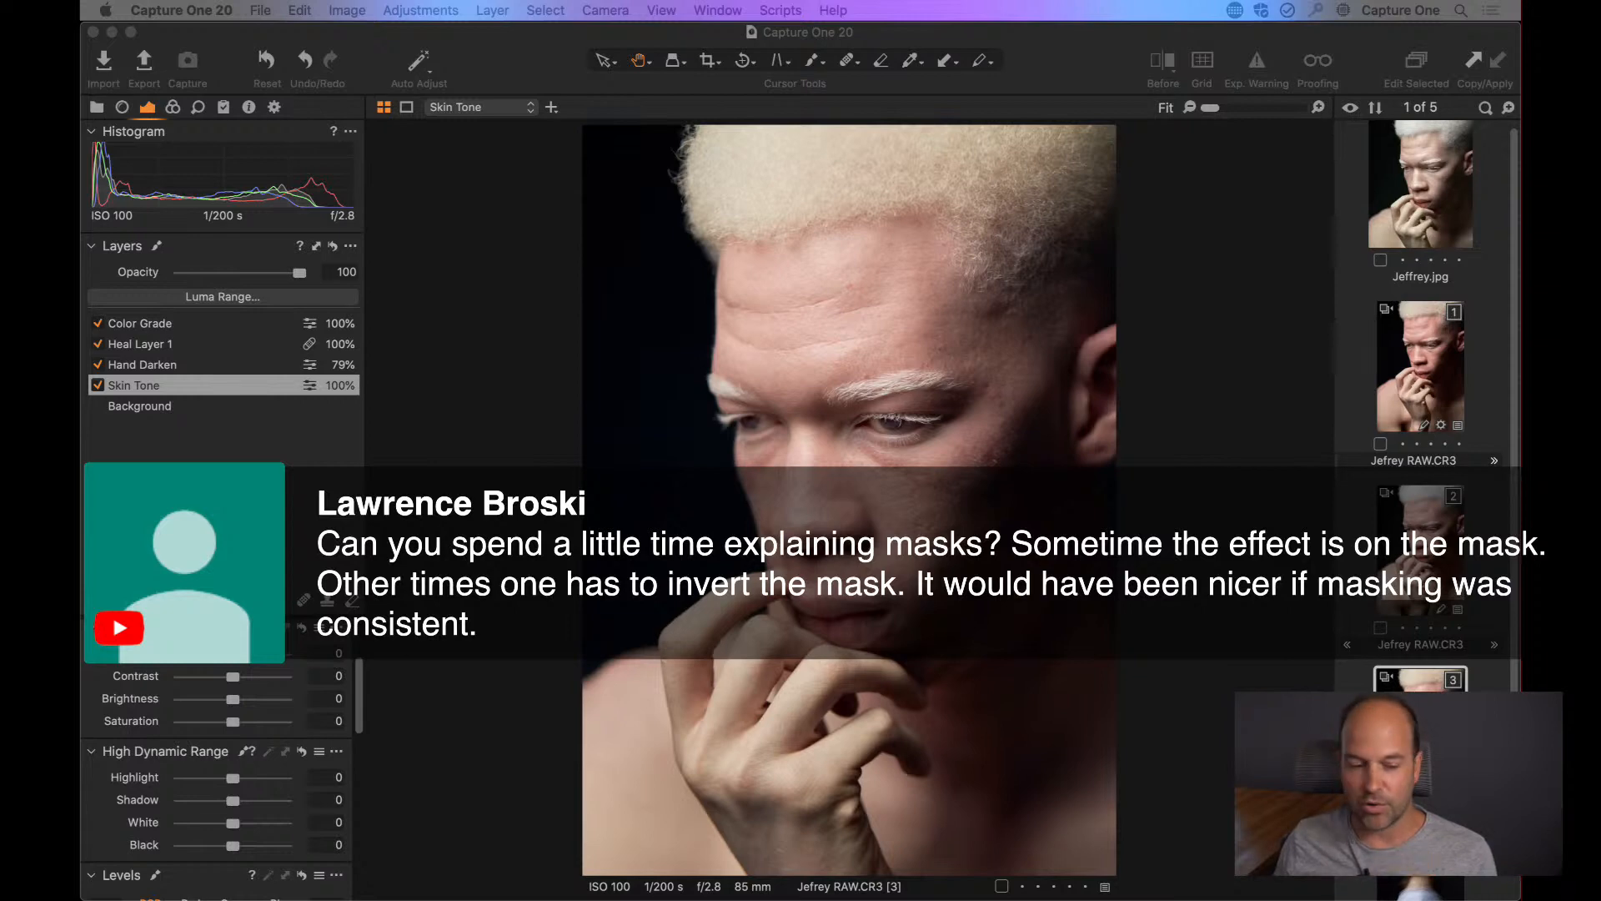
# Inspect the Hand Darken layer's mask as a red overlay and as a grayscale mask.
pyautogui.click(483, 449)
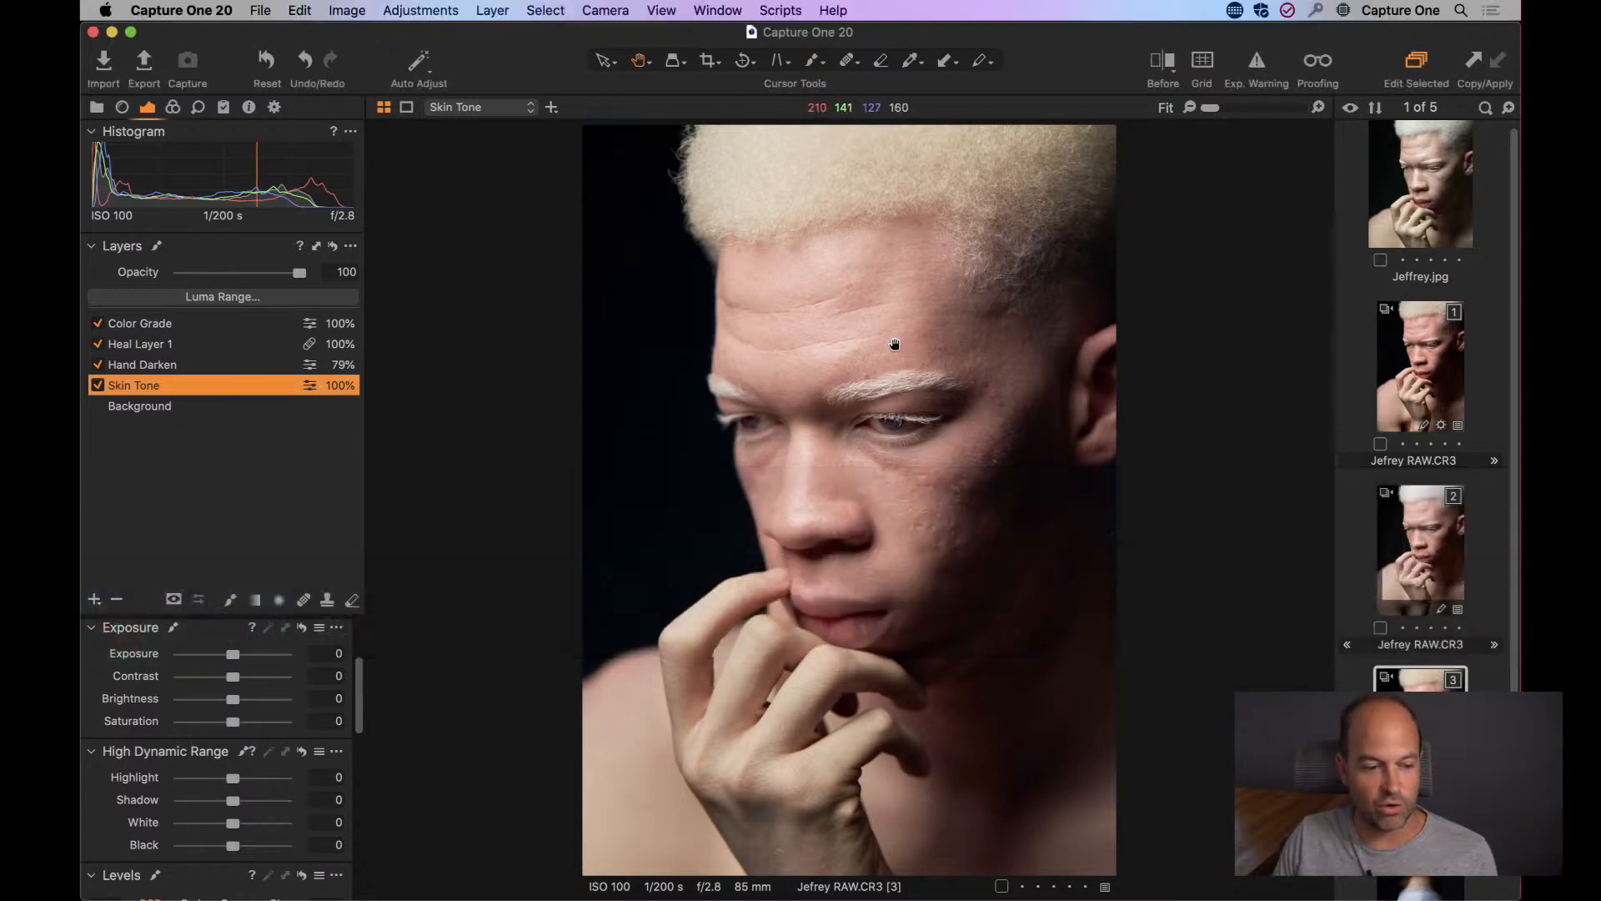
pyautogui.click(192, 364)
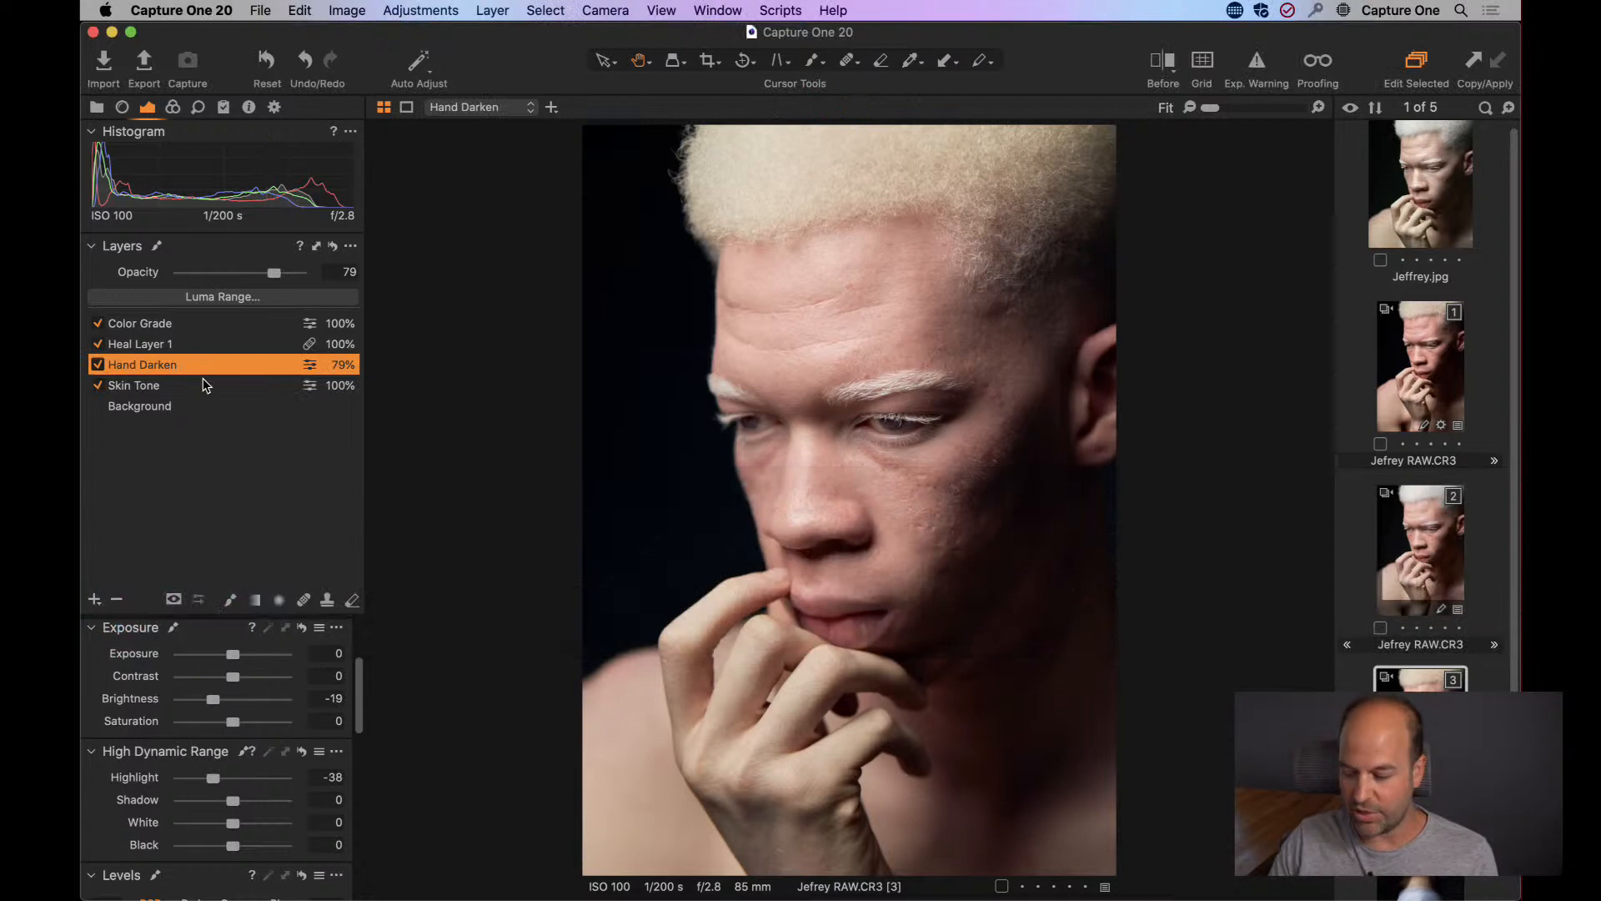
pyautogui.press('m')
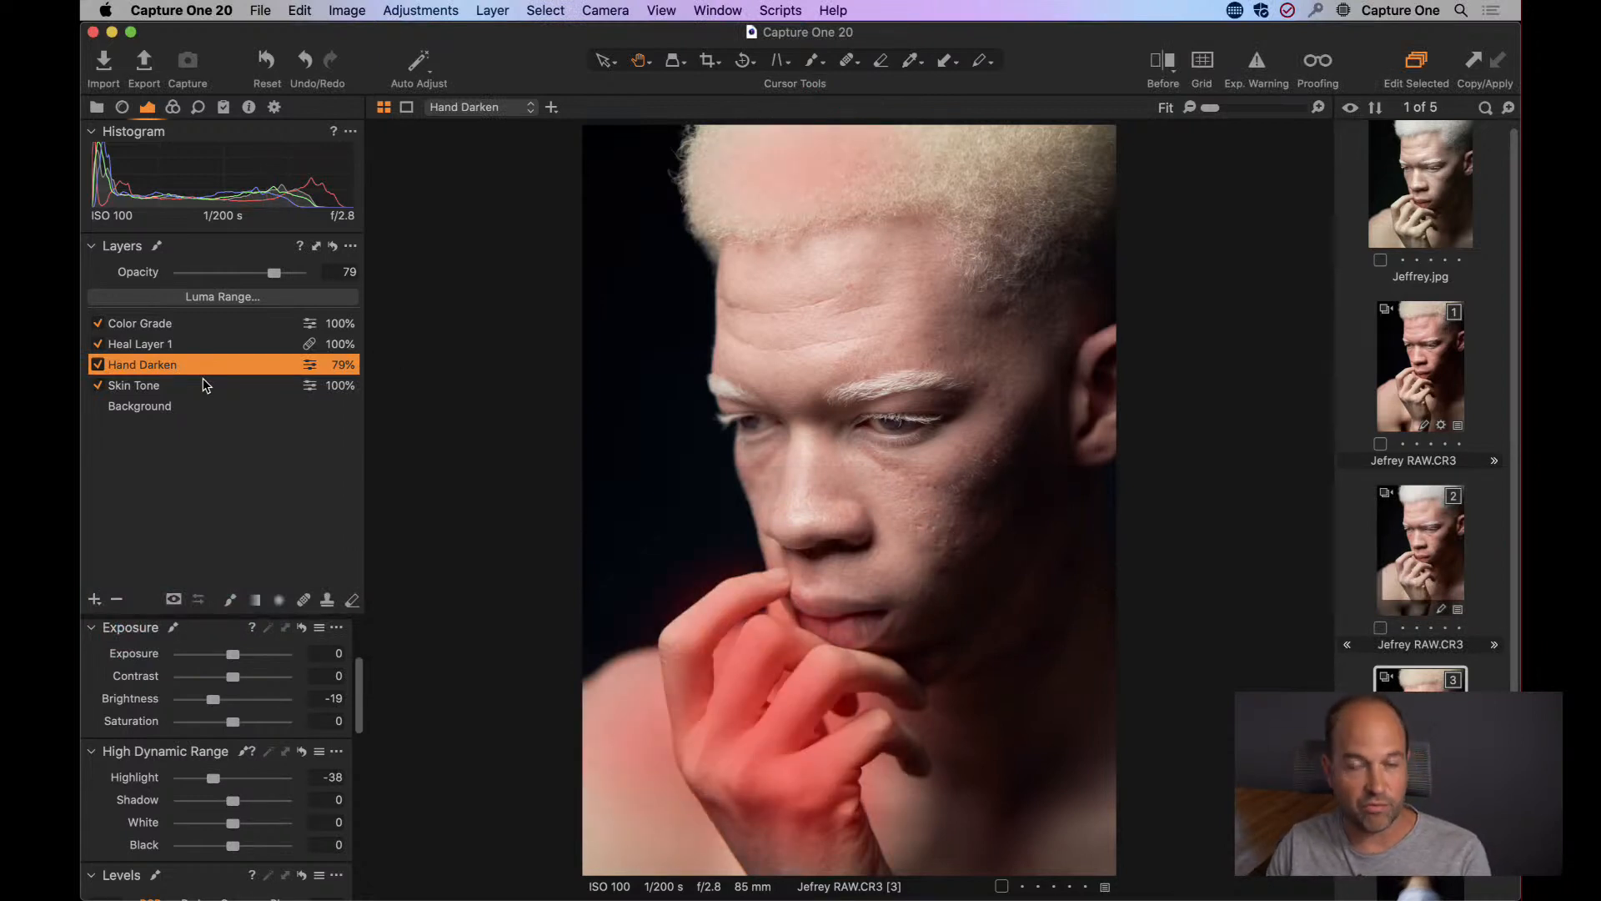
pyautogui.hotkey('alt', 'm')
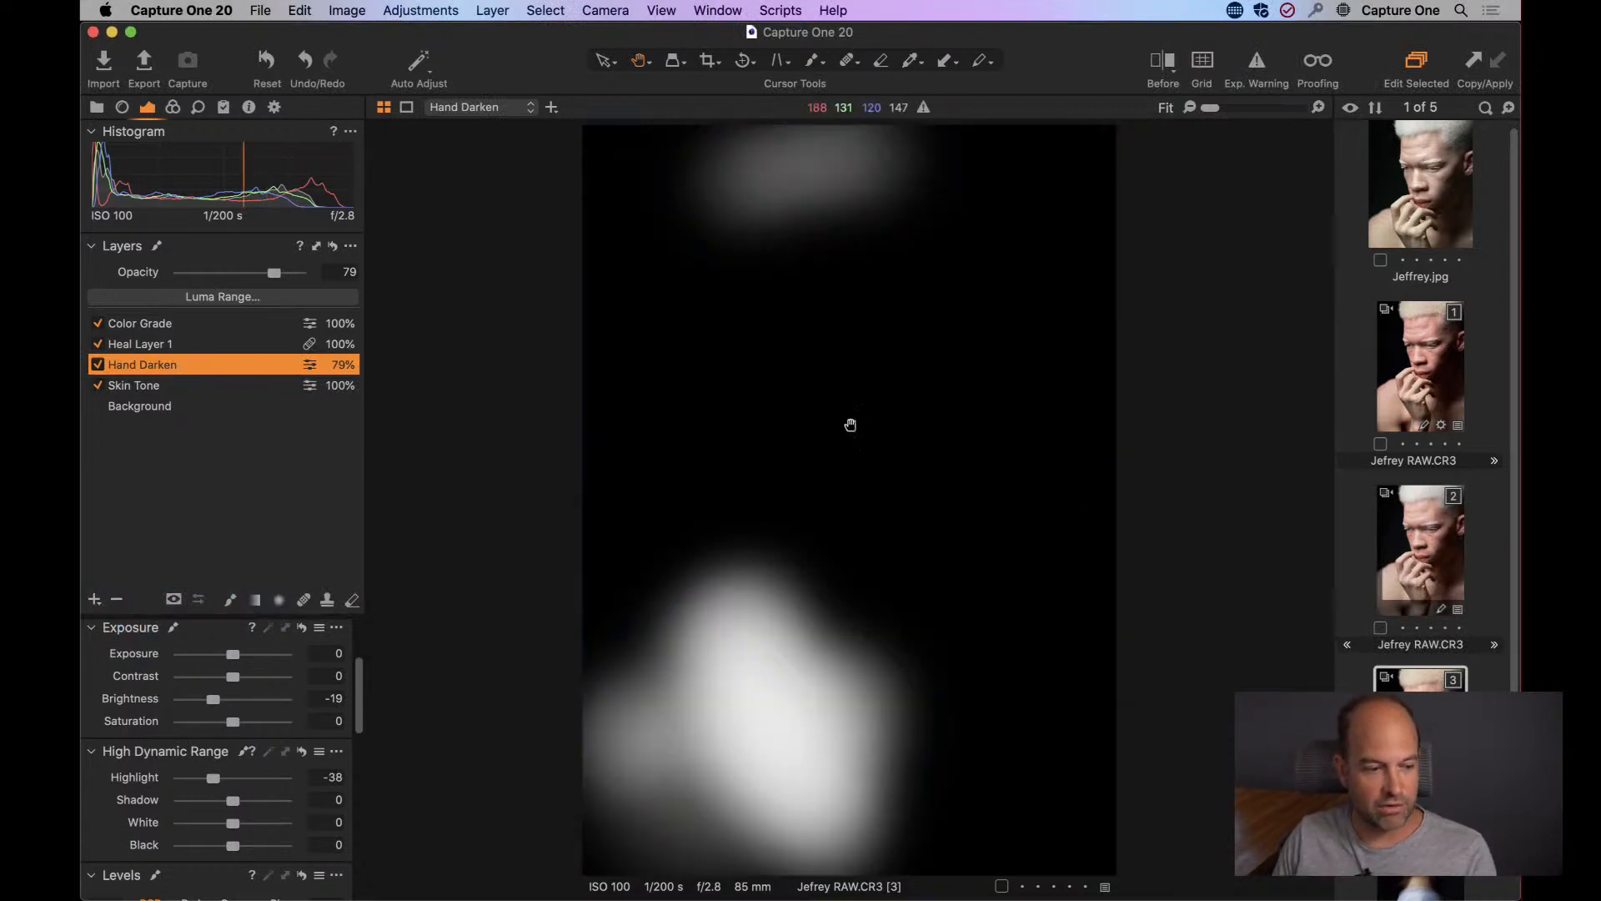